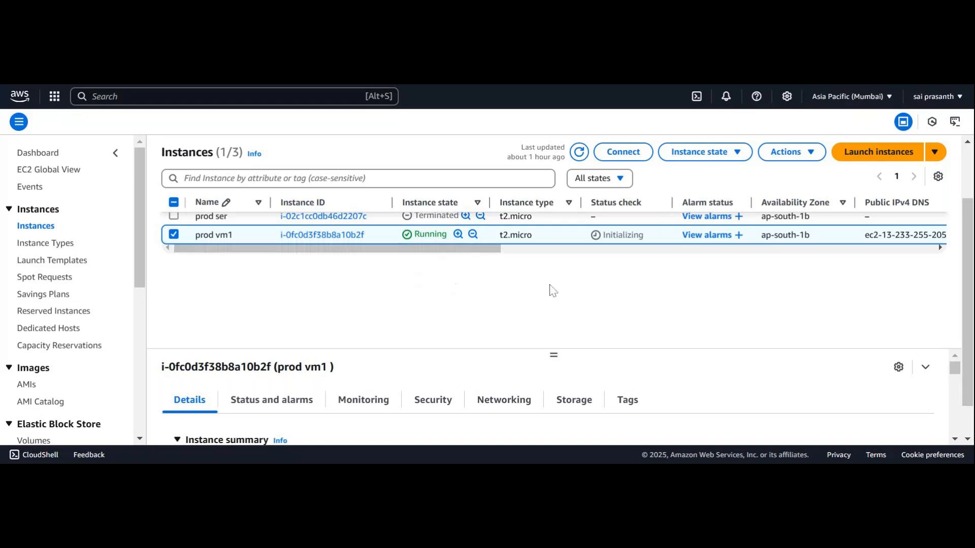
# Refresh the EC2 instances list to update the status check of the prod vm1 instance
pyautogui.click(580, 153)
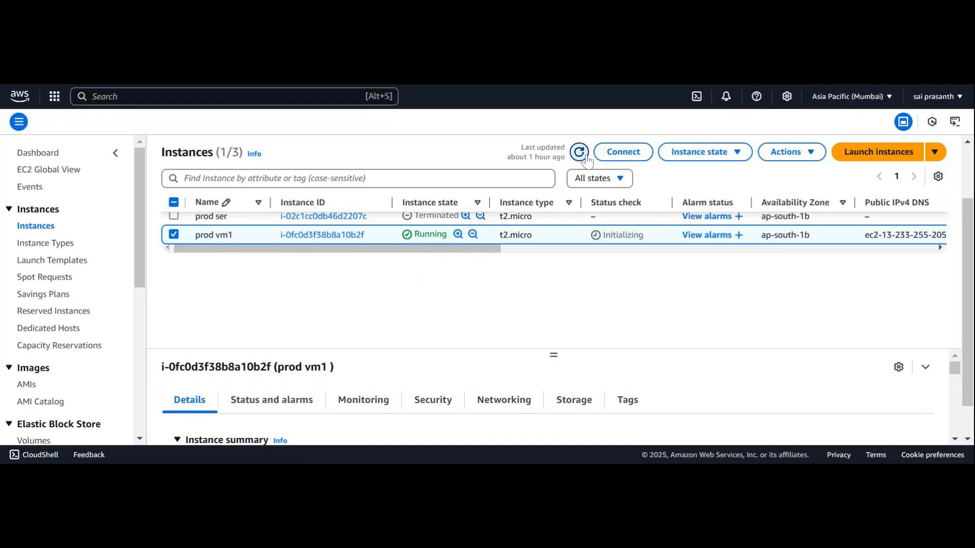
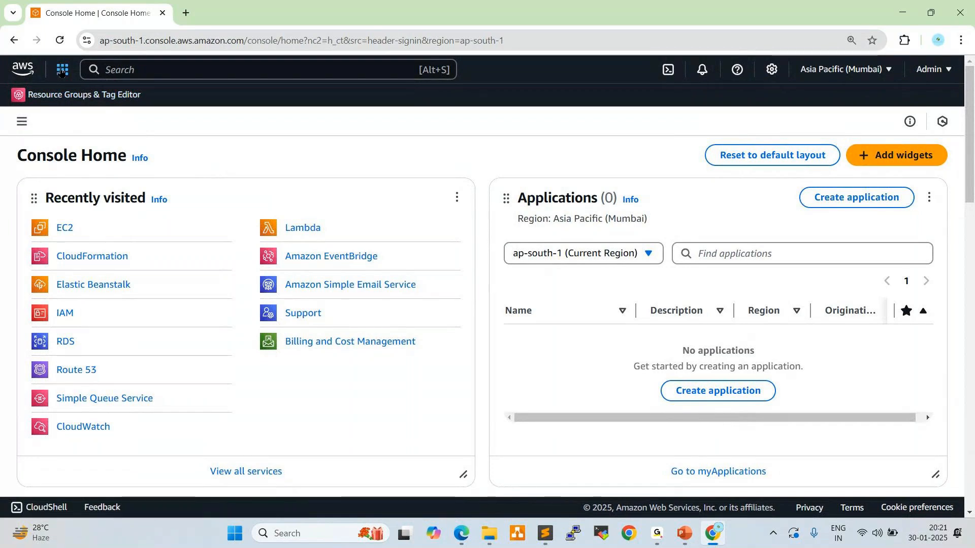
# Open the S3 service from the Storage category of the AWS services list
pyautogui.click(62, 70)
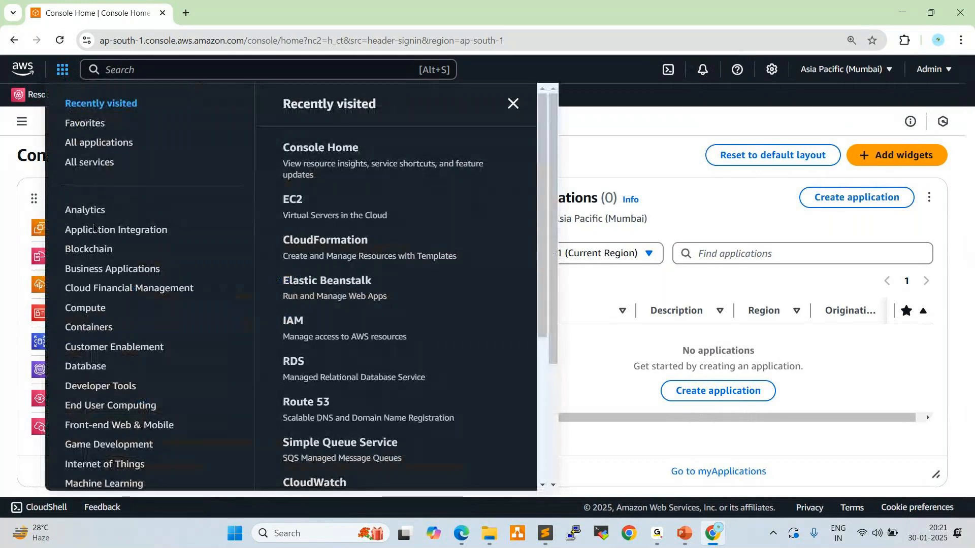
pyautogui.scroll(-4, 93, 260)
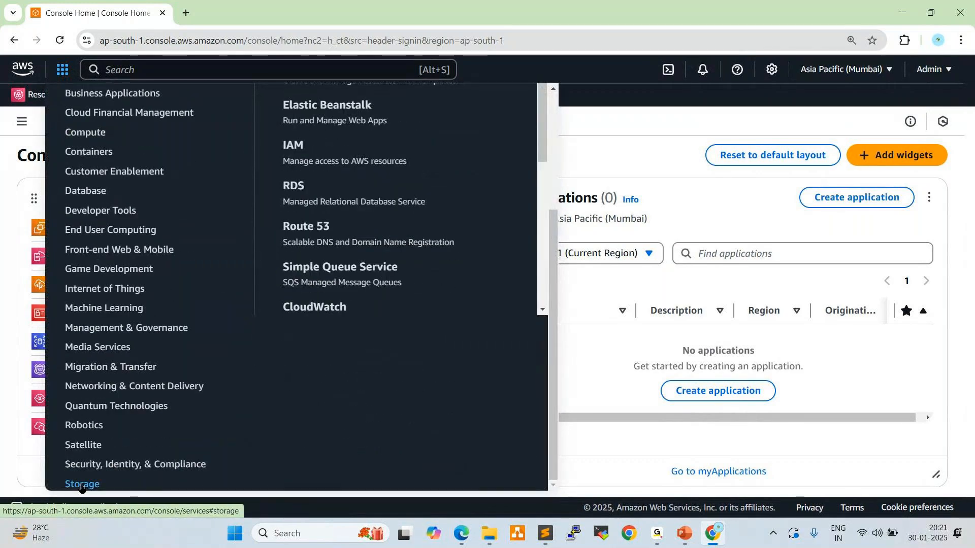
pyautogui.click(81, 485)
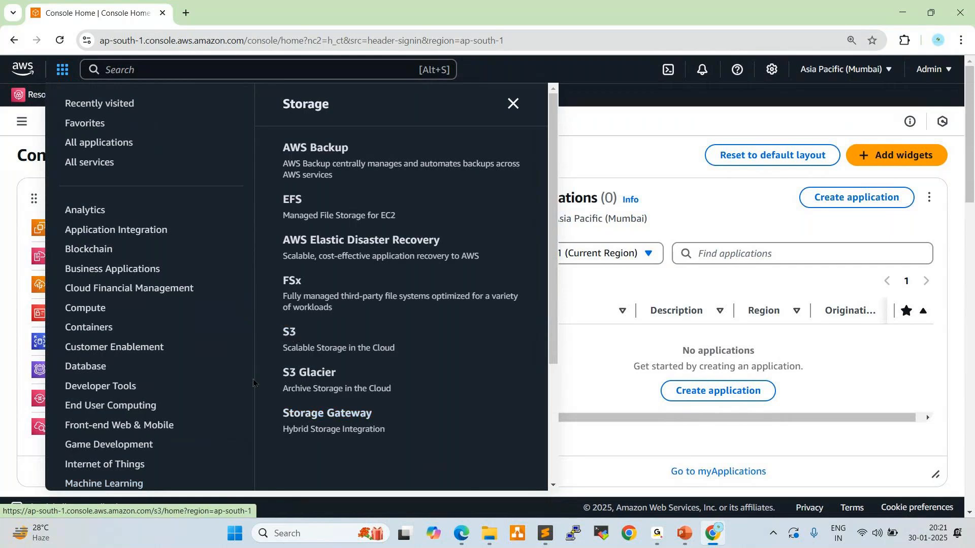
pyautogui.click(290, 333)
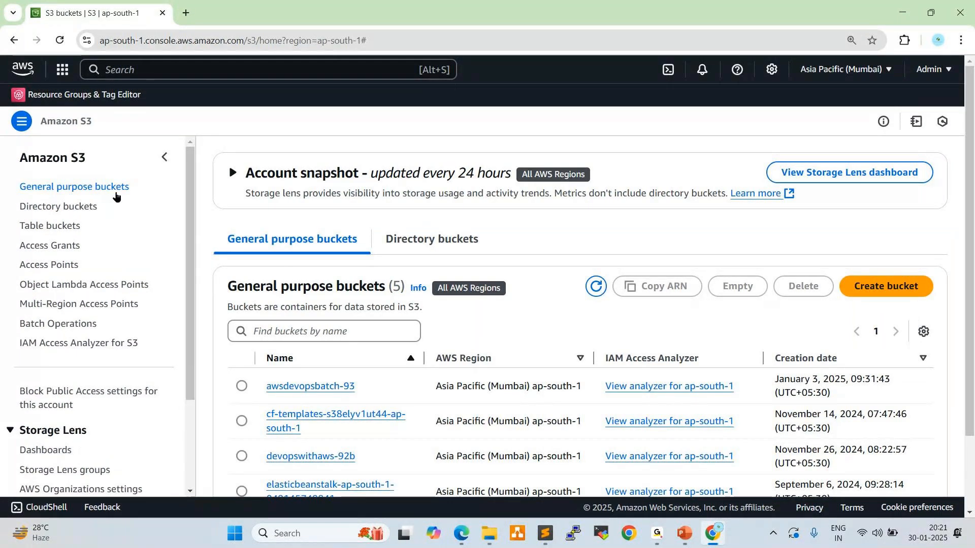
# Check the objects stored in the awsdevopsbatch-93 and devopswithaws-92b buckets
pyautogui.scroll(-2, 196, 170)
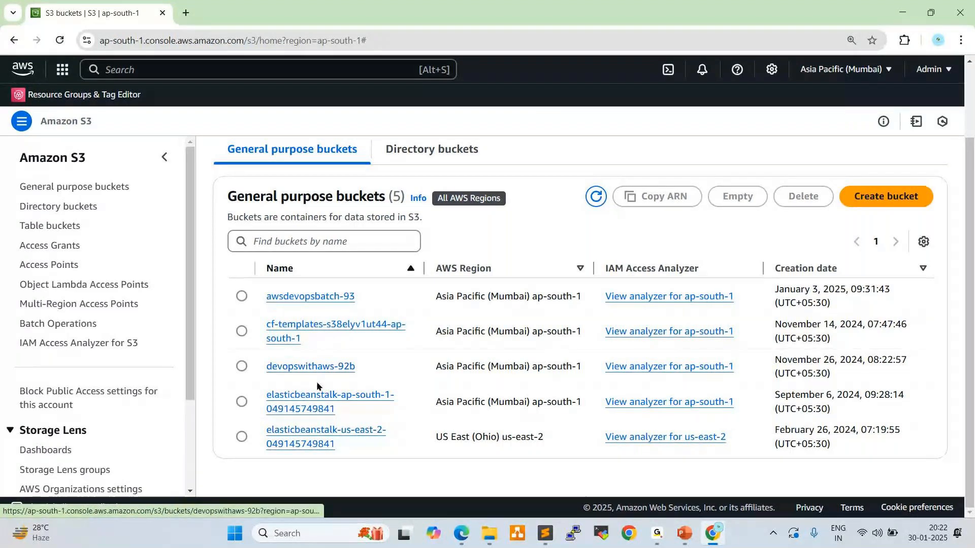
pyautogui.click(323, 299)
pyautogui.scroll(-1, 432, 395)
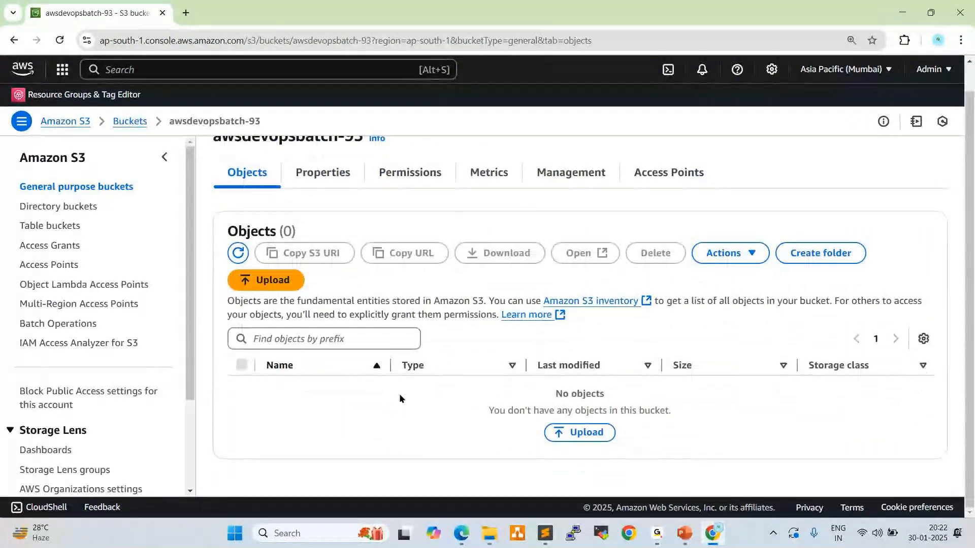
pyautogui.click(135, 122)
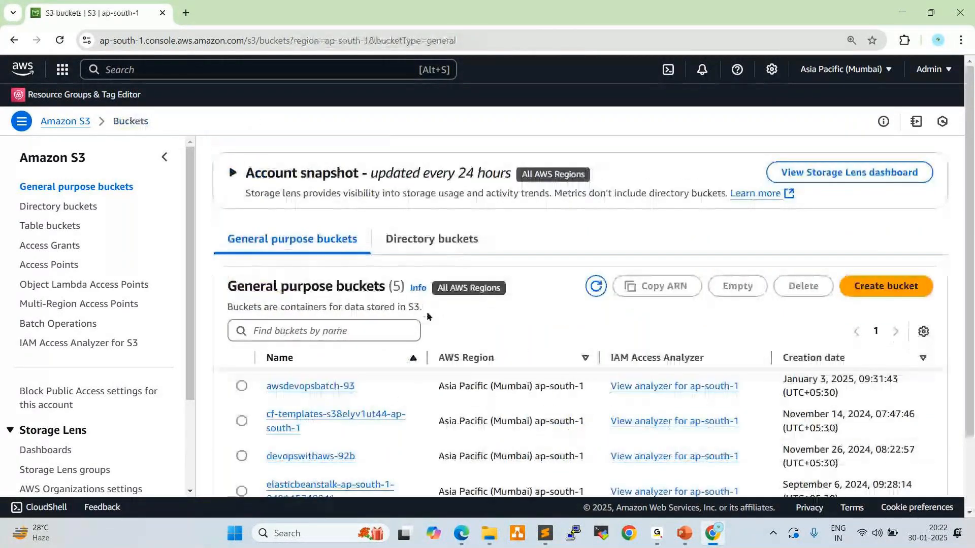
pyautogui.scroll(-2, 428, 317)
pyautogui.click(295, 365)
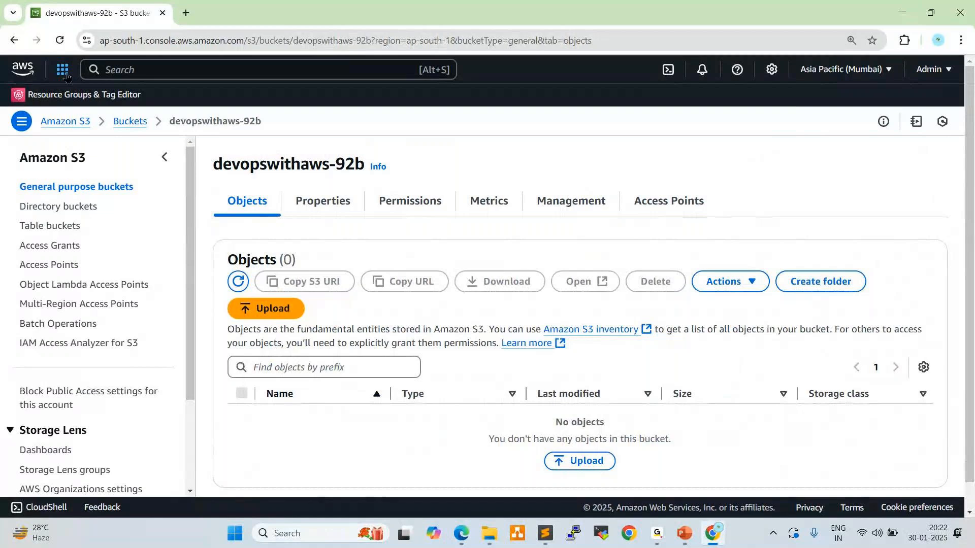
# Delete the bucket devopswithaws-92b, confirming with its name, and dismiss the resulting notification
pyautogui.click(136, 123)
pyautogui.click(244, 456)
pyautogui.click(802, 286)
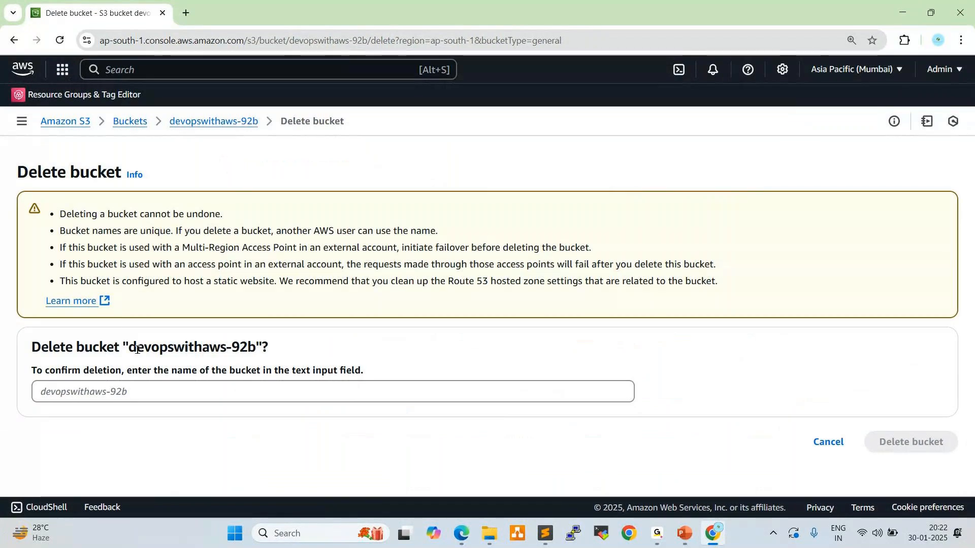
pyautogui.moveTo(129, 349); pyautogui.dragTo(256, 350)
pyautogui.hotkey('ctrl', 'c')
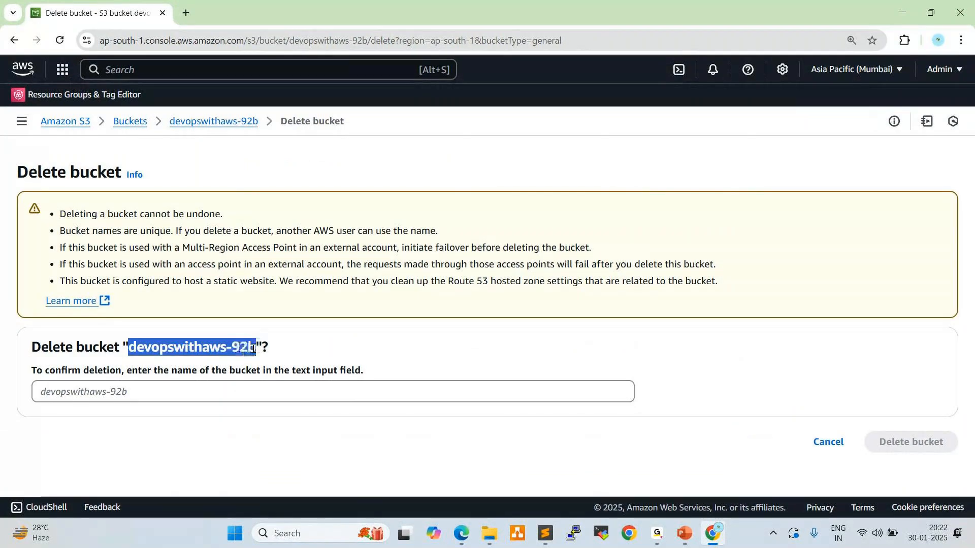
pyautogui.click(211, 394)
pyautogui.hotkey('ctrl', 'v')
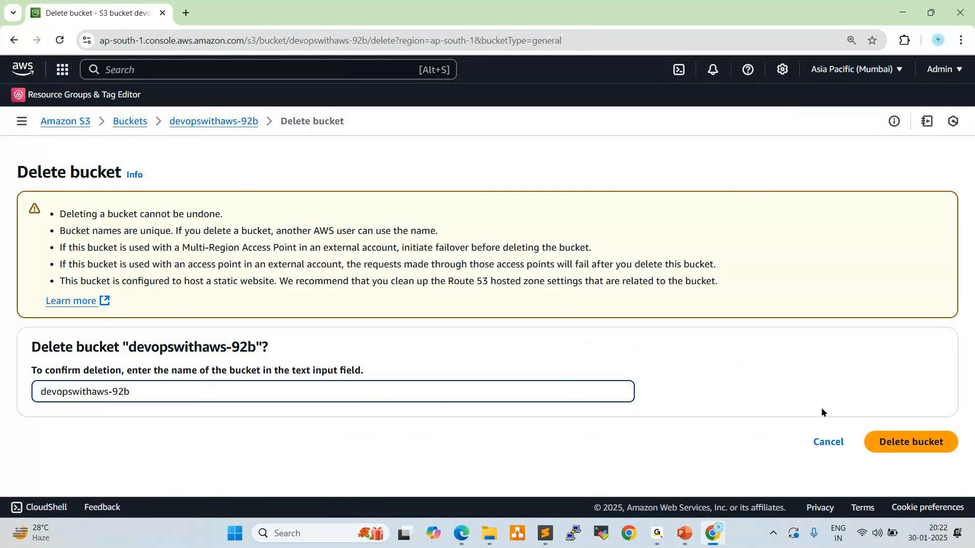
pyautogui.click(894, 443)
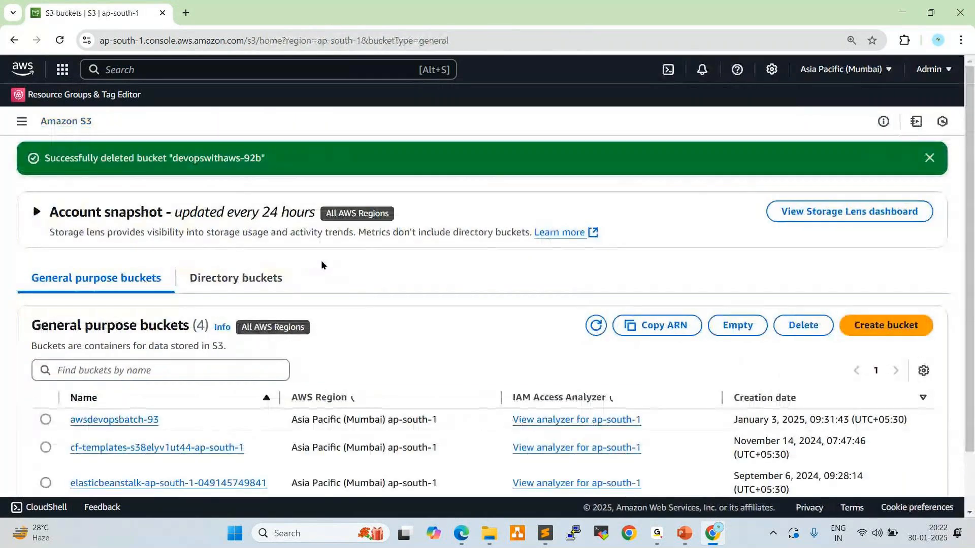
pyautogui.scroll(-2, 367, 259)
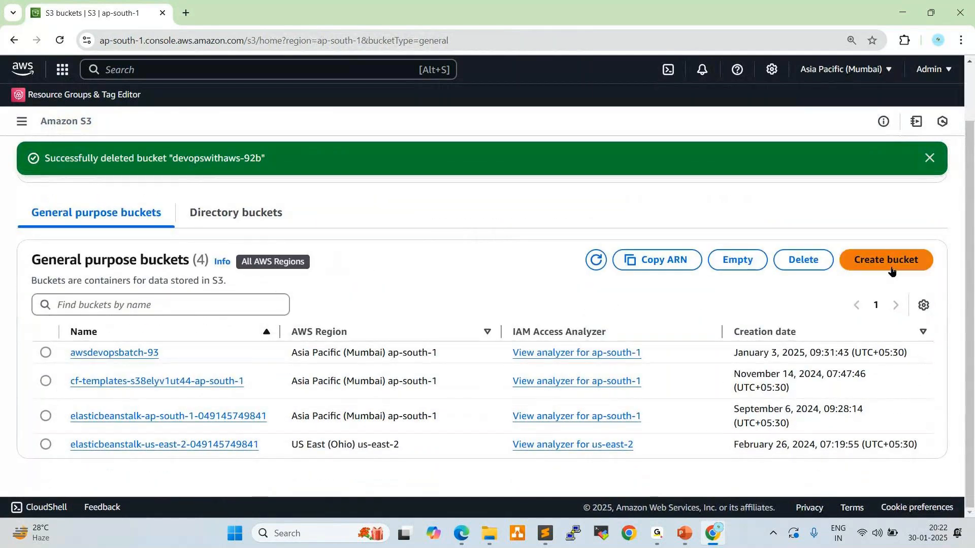
pyautogui.click(930, 159)
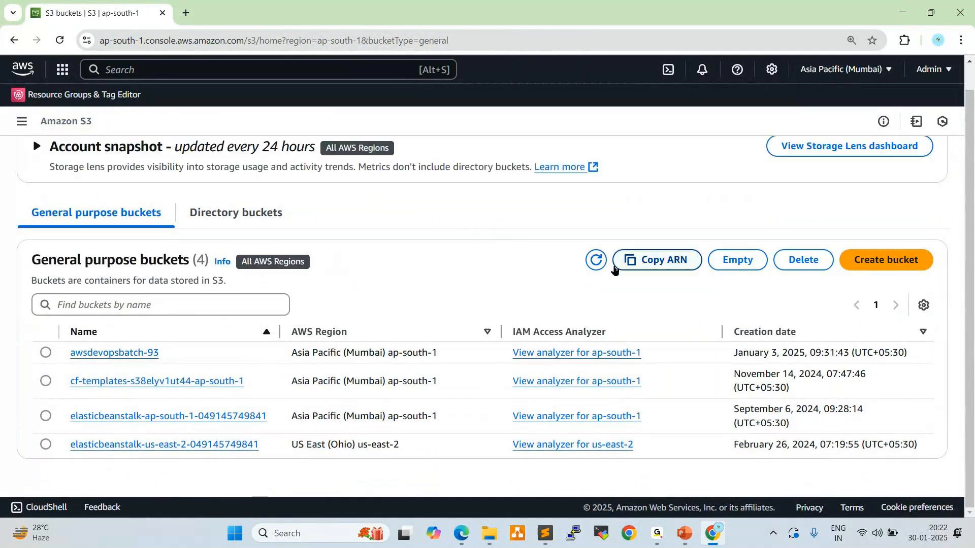
# Start creating a new bucket, compare the General purpose and Directory type descriptions, and leave the bucket type at General purpose
pyautogui.click(863, 260)
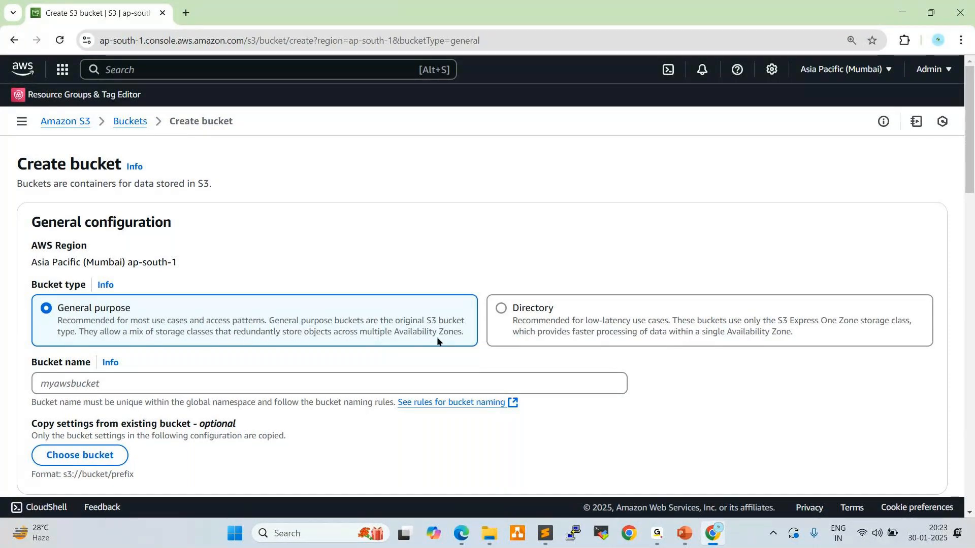
pyautogui.moveTo(80, 330); pyautogui.dragTo(321, 341)
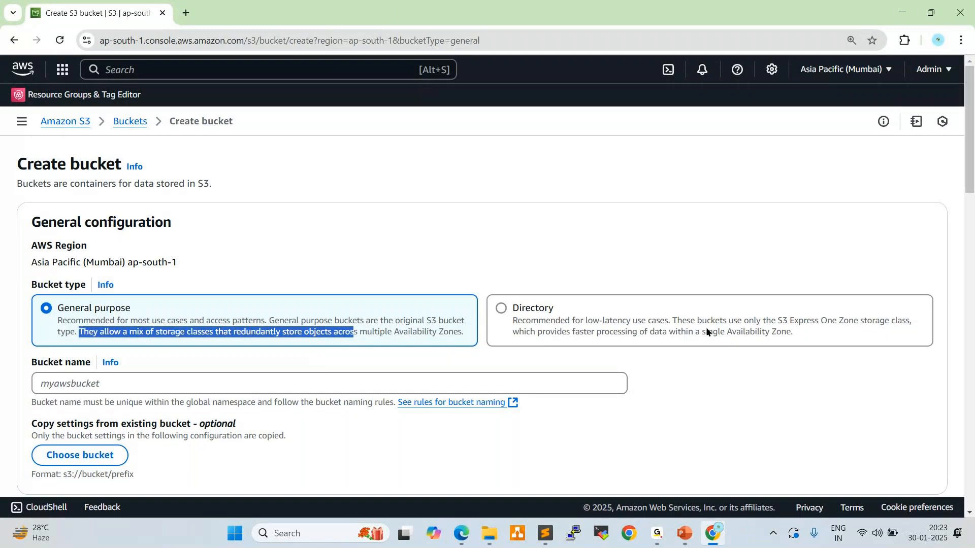
pyautogui.moveTo(513, 323); pyautogui.dragTo(668, 324)
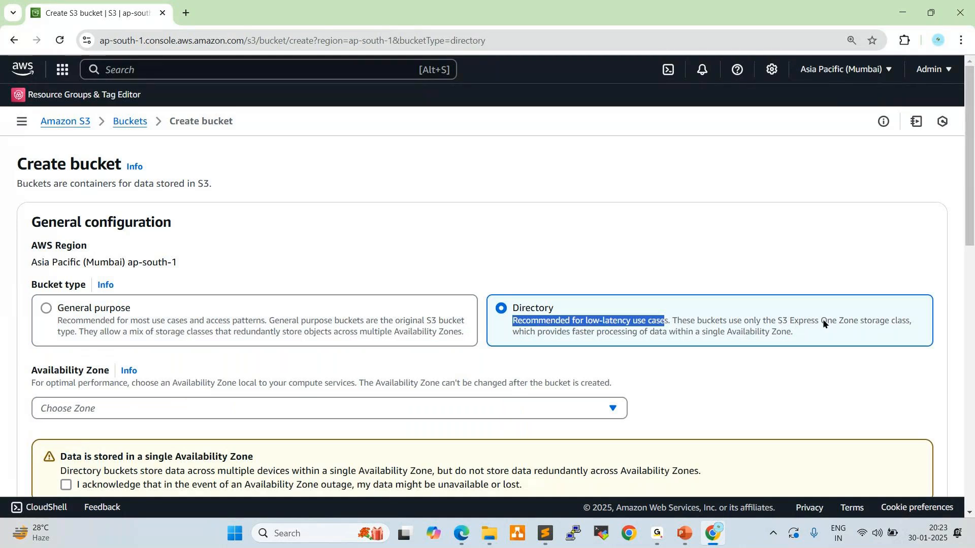
pyautogui.moveTo(823, 323); pyautogui.dragTo(913, 323)
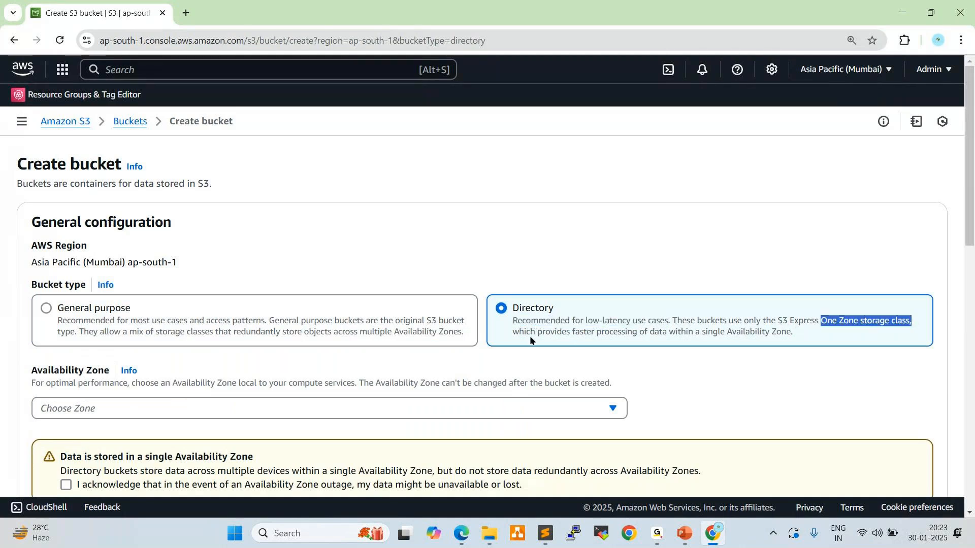
pyautogui.moveTo(515, 333); pyautogui.dragTo(781, 335)
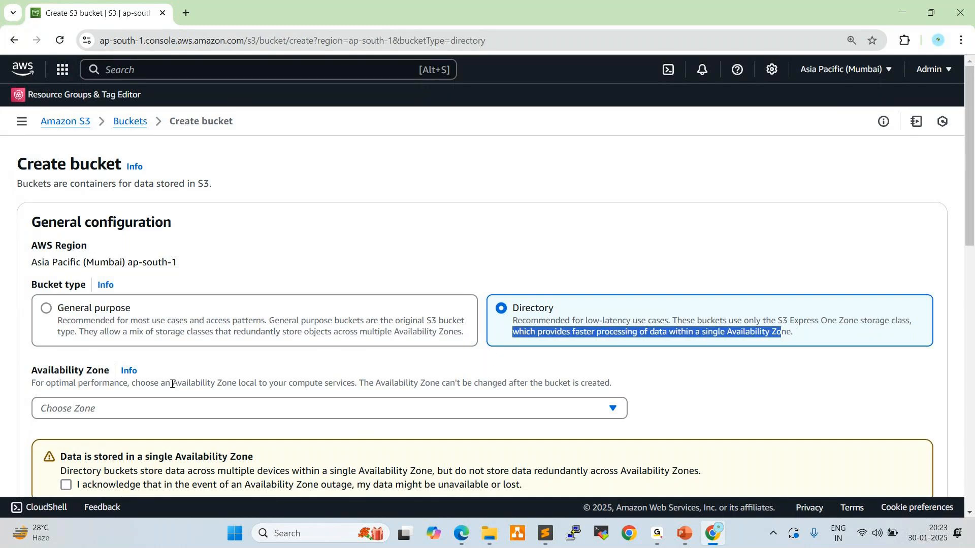
pyautogui.click(48, 310)
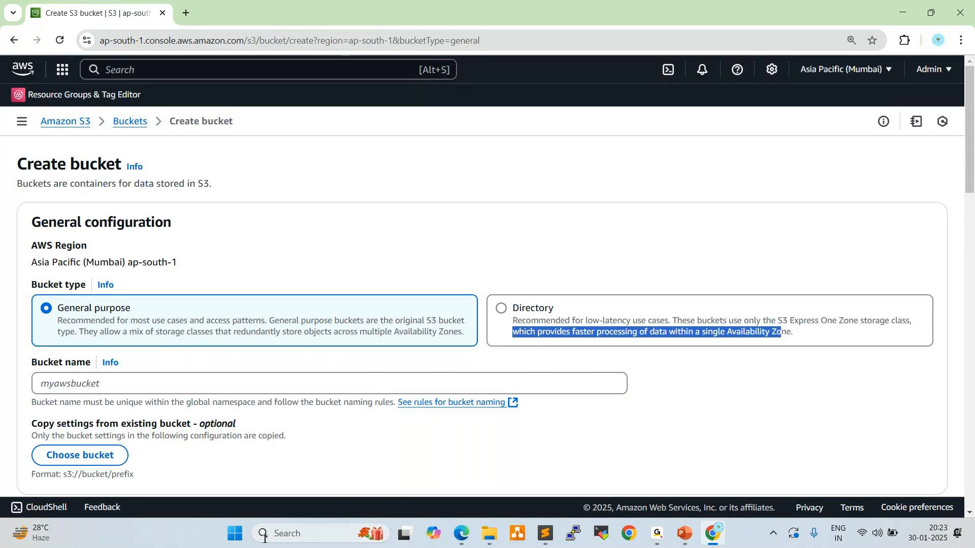
# Switch to Paint and draw a large text box across most of the visible blank canvas
pyautogui.click(295, 533)
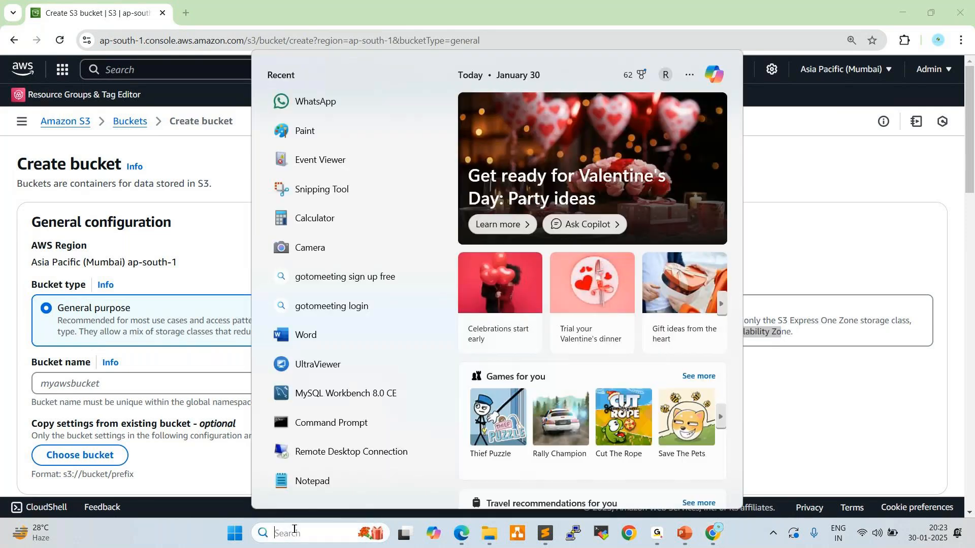
pyautogui.write('pa')
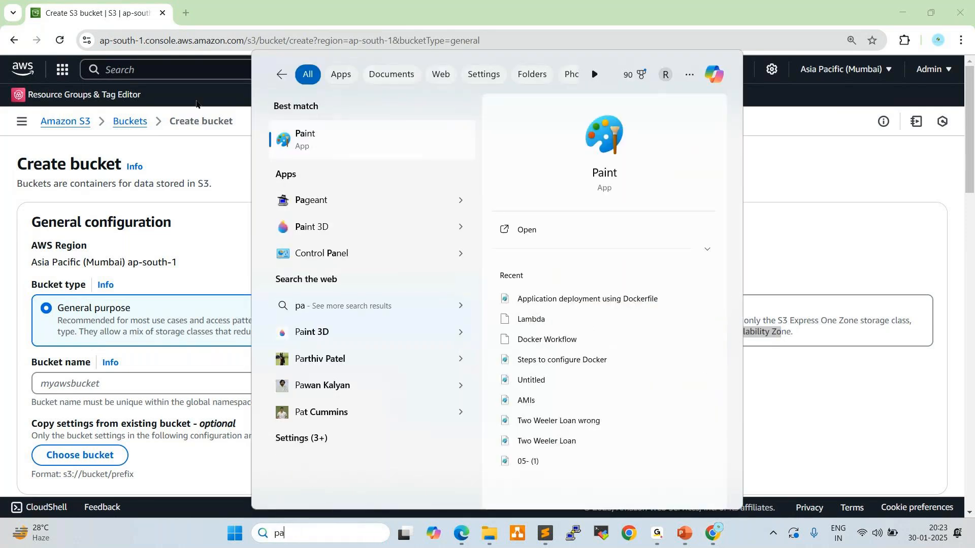
pyautogui.click(327, 146)
pyautogui.press('Return')
pyautogui.click(216, 57)
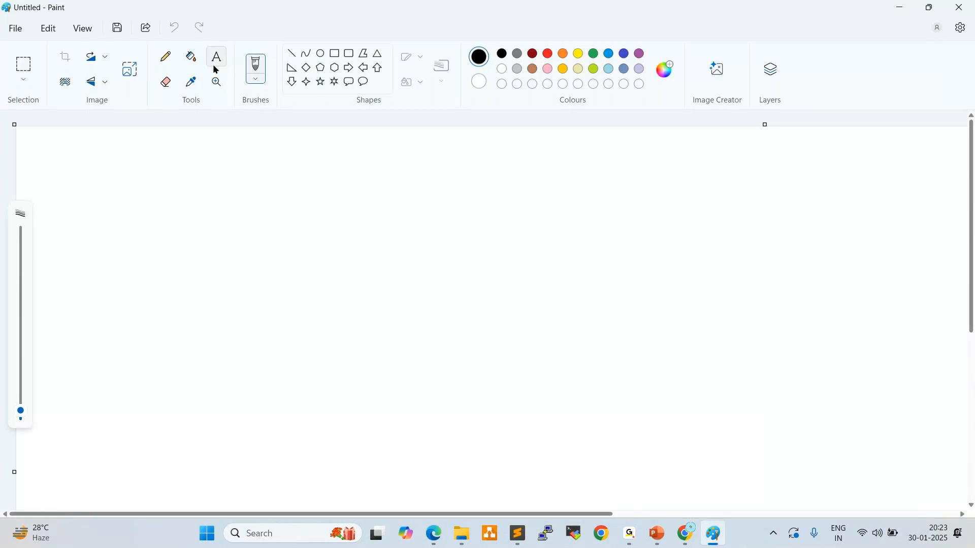
pyautogui.click(172, 169)
pyautogui.moveTo(48, 147); pyautogui.dragTo(706, 445)
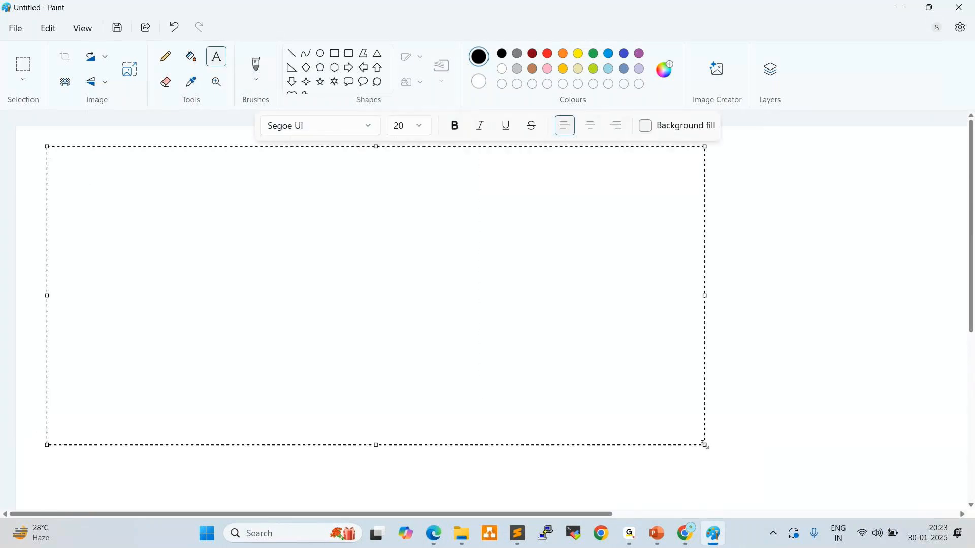
# Write the heading "Storage Types:" in the text box with a line of dashes beneath it
pyautogui.write('Storage Types:')
pyautogui.press('Return')
pyautogui.write('----------------')
pyautogui.press('Return')
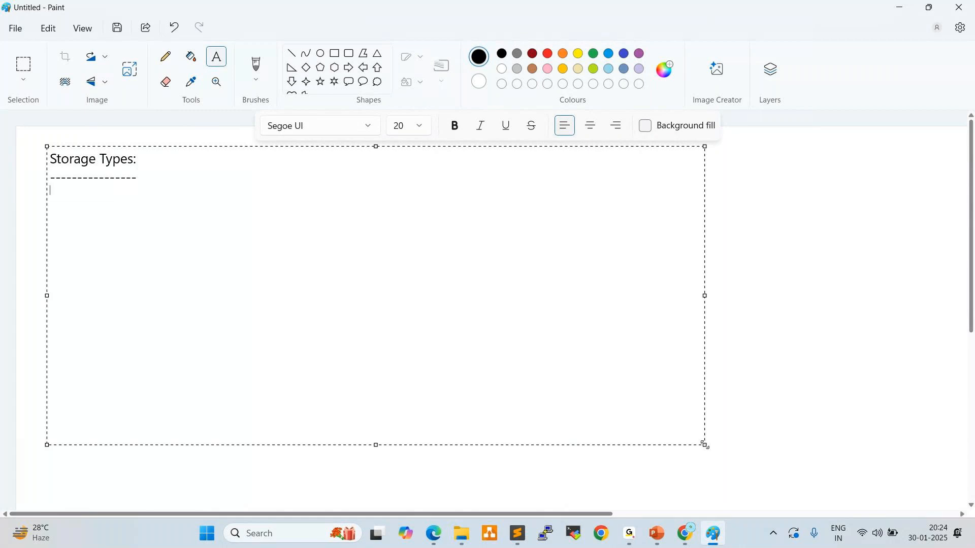
# Add the list entries "1) EMC Clarian" and "2) EMC VMX" under the heading, separated by a blank line
pyautogui.write('1) EMC Clarian')
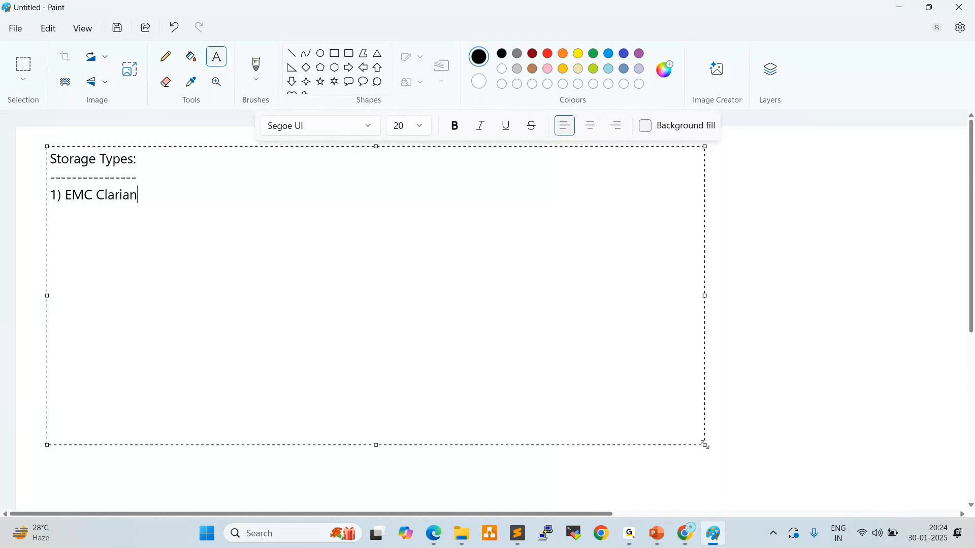
pyautogui.press('Return')
pyautogui.write('2) EMC VMX')
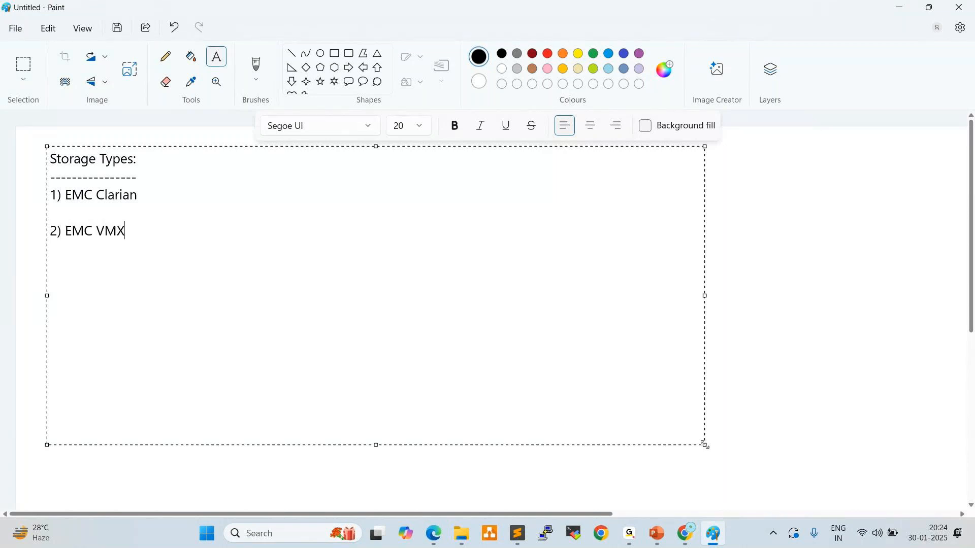
# Add the list entries "3) EMC VNX" and "4) Netapp", separated by blank lines
pyautogui.press('Return')
pyautogui.write('3) EMC VNX  4) N')
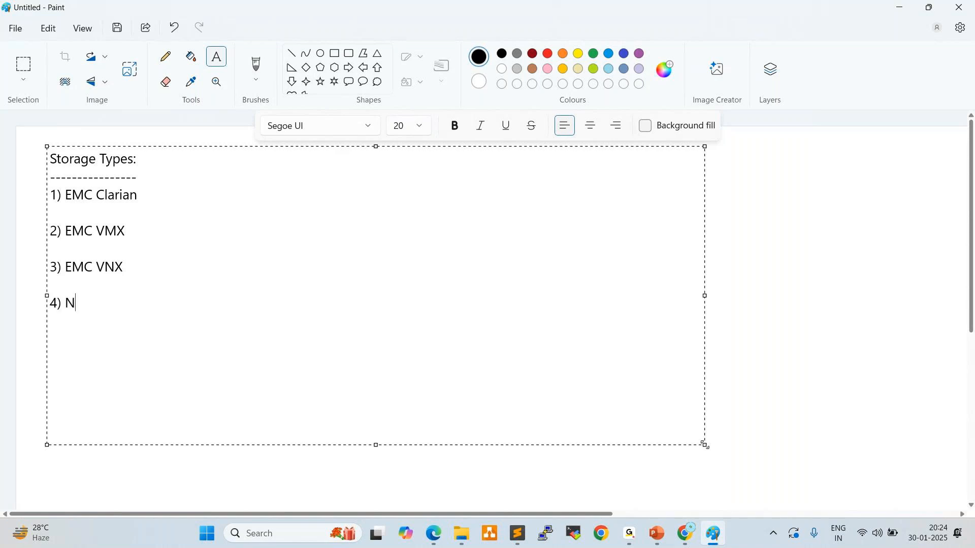
pyautogui.write('etapp')
# Add the list entry "5) DELL Storage" after a blank line
pyautogui.press('Return')
pyautogui.press('Return')
pyautogui.write('5) D')
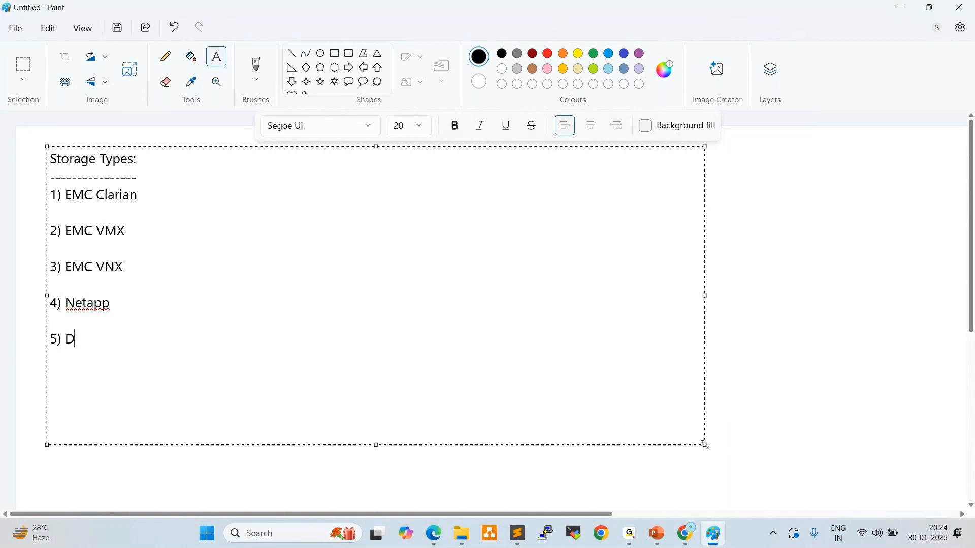
pyautogui.write('ELL Storage')
# Add the list entry "6) Hitachi Storage", using the spelling suggestion to correct the company name to Hitachi
pyautogui.press('Return')
pyautogui.write('6) ')
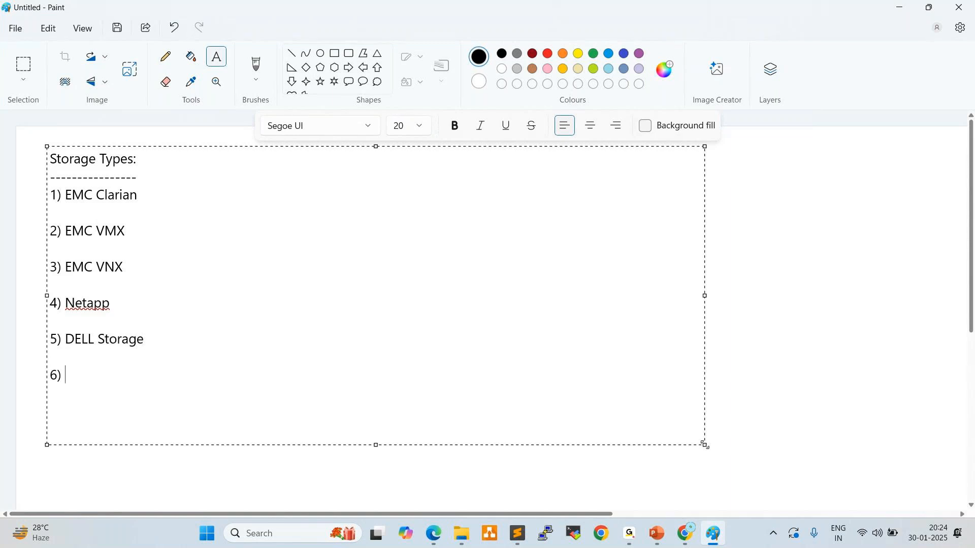
pyautogui.write('Hitache')
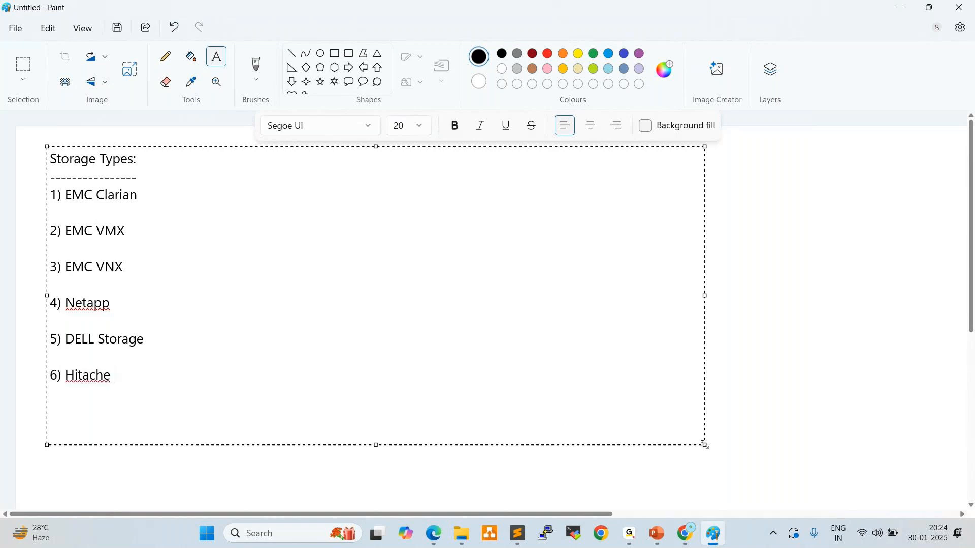
pyautogui.rightClick(83, 372)
pyautogui.click(246, 413)
pyautogui.write('R')
pyautogui.press('BackSpace')
pyautogui.write('Storage')
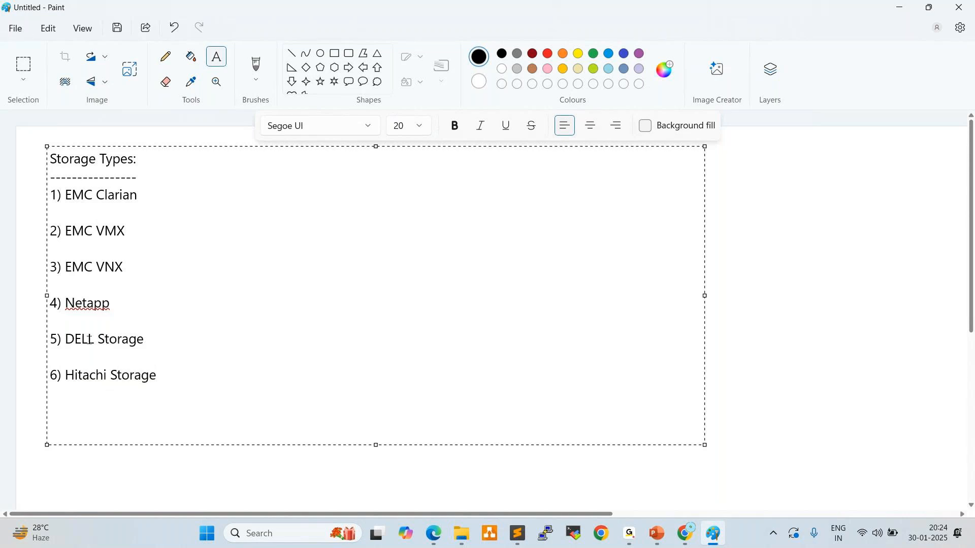
# Clear the spelling flag on "Netapp" in the fourth entry by adding the word to the dictionary
pyautogui.rightClick(81, 304)
pyautogui.moveTo(152, 348)
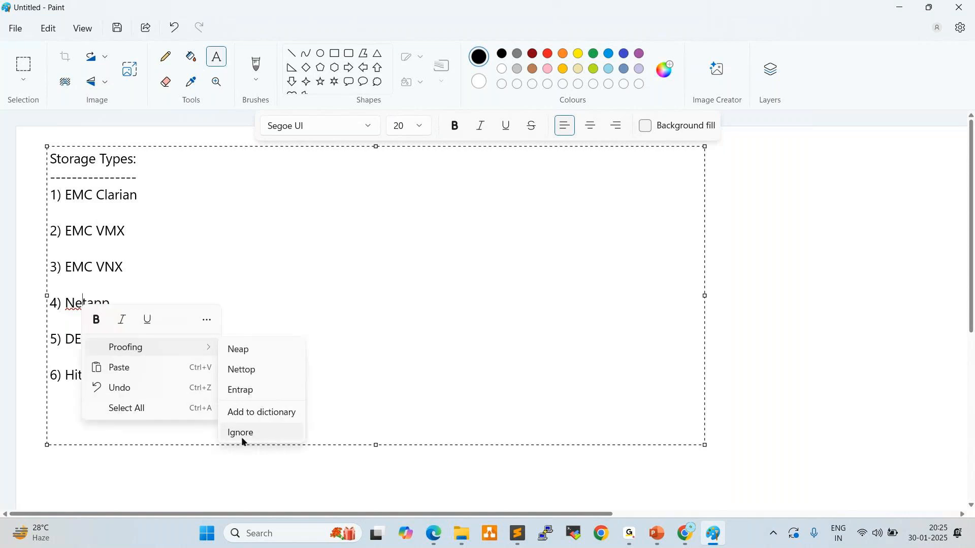
pyautogui.click(234, 276)
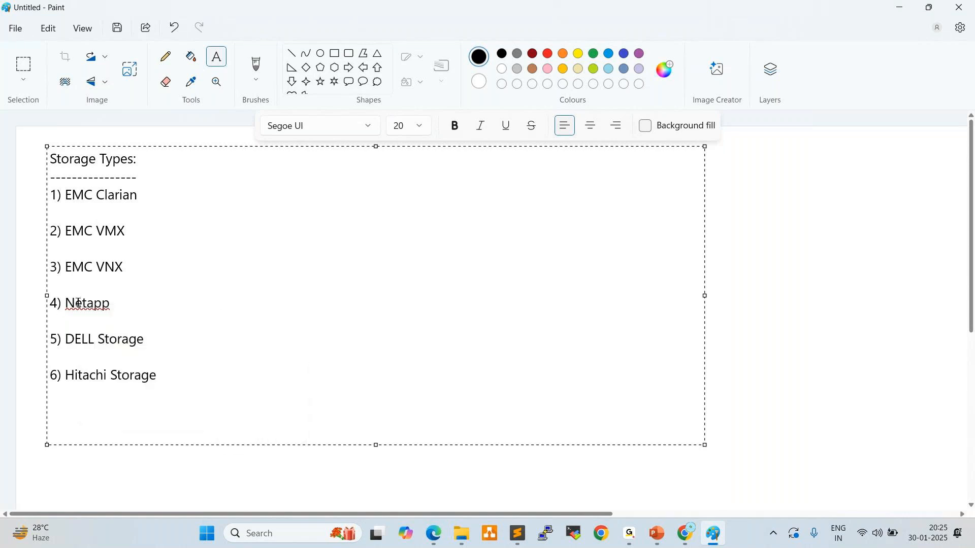
pyautogui.rightClick(78, 303)
pyautogui.click(246, 409)
# Highlight the EMC Clarian entry and the DELL Storage entry in the storage list to review them
pyautogui.moveTo(67, 195); pyautogui.dragTo(138, 194)
pyautogui.click(62, 338)
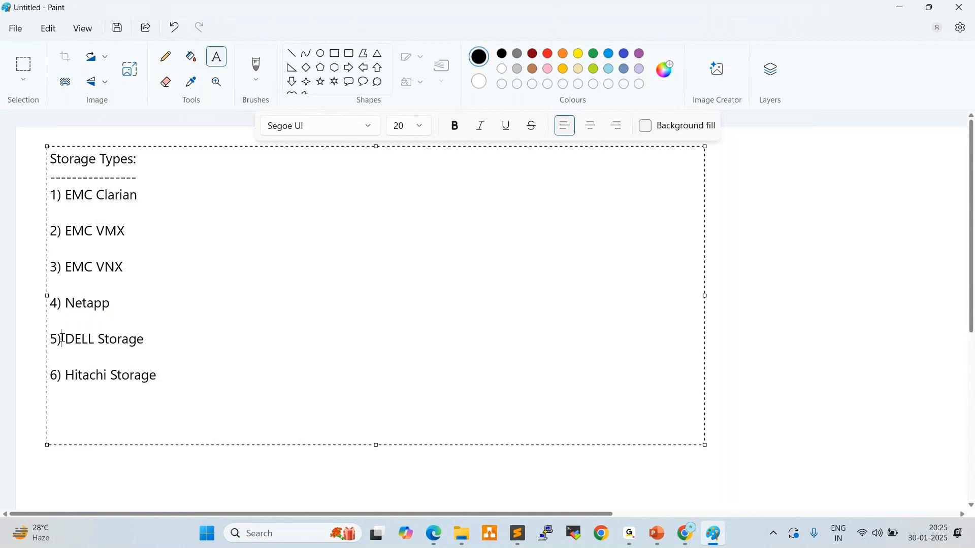
pyautogui.keyDown('shift'); pyautogui.click(147, 339); pyautogui.keyUp('shift')
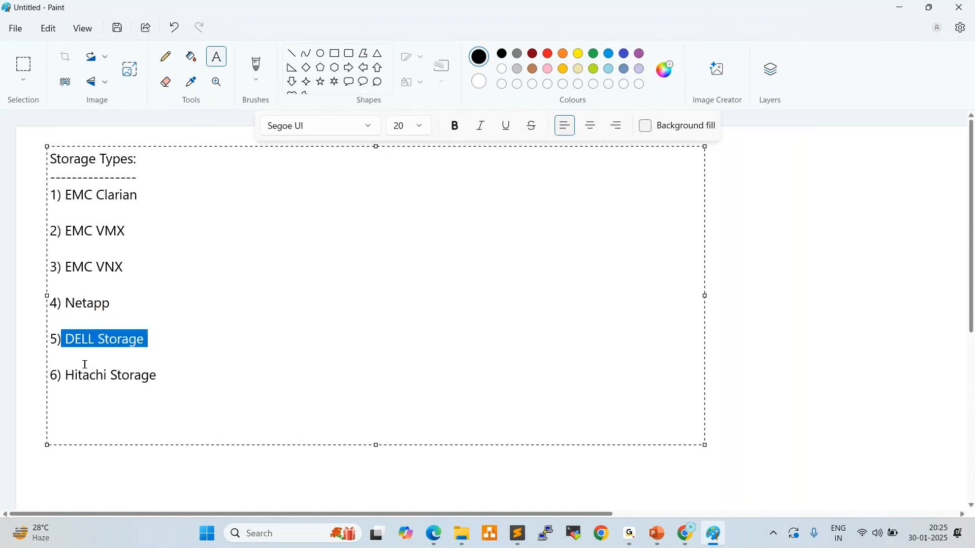
# Highlight the EMC Clarian entry in the list, switch to Chrome and search the web for "emc vmx storages" in a new tab
pyautogui.moveTo(53, 195); pyautogui.dragTo(176, 196)
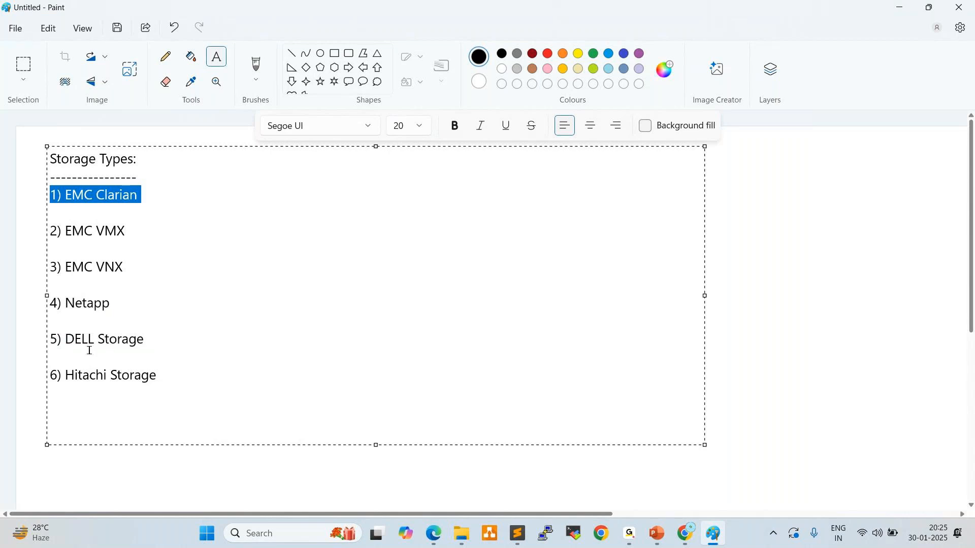
pyautogui.click(692, 542)
pyautogui.hotkey('ctrl', 't')
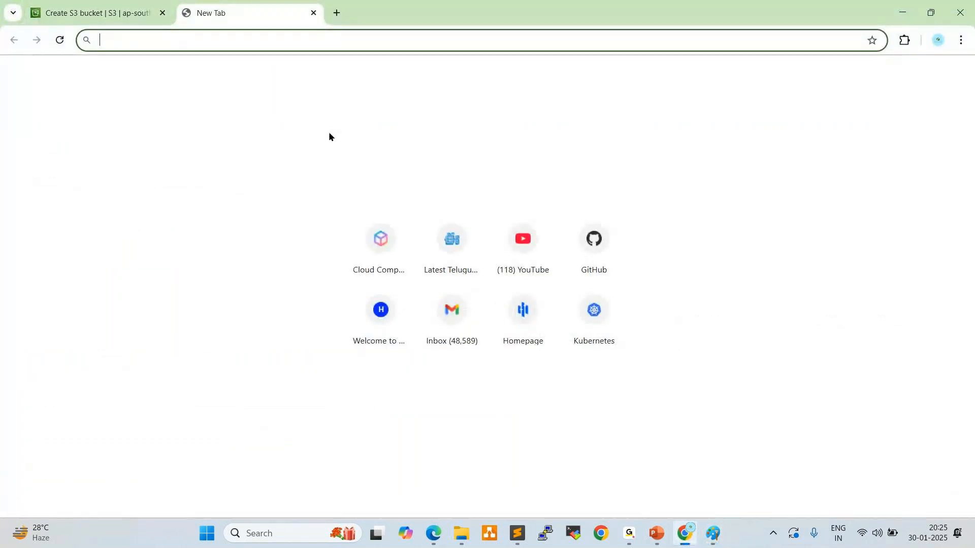
pyautogui.write('emc')
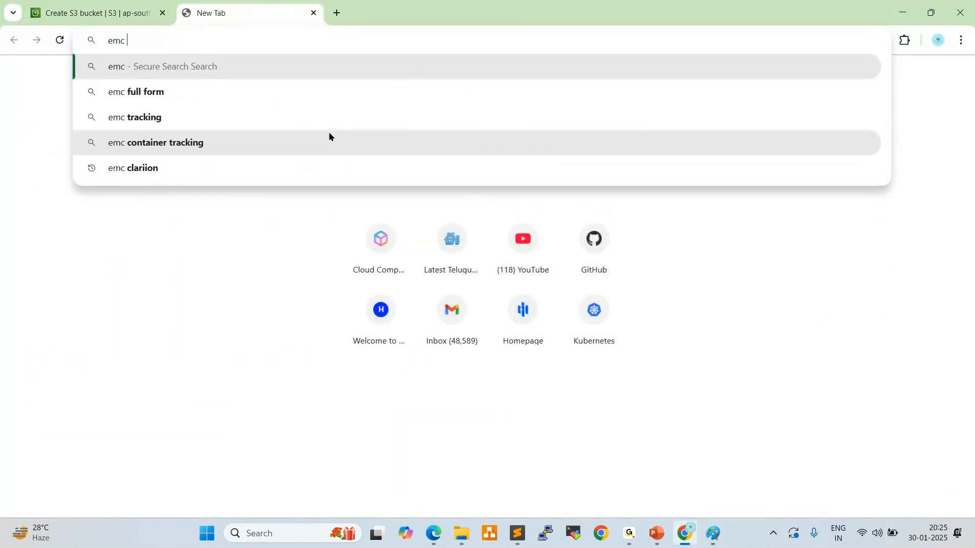
pyautogui.write(' vm')
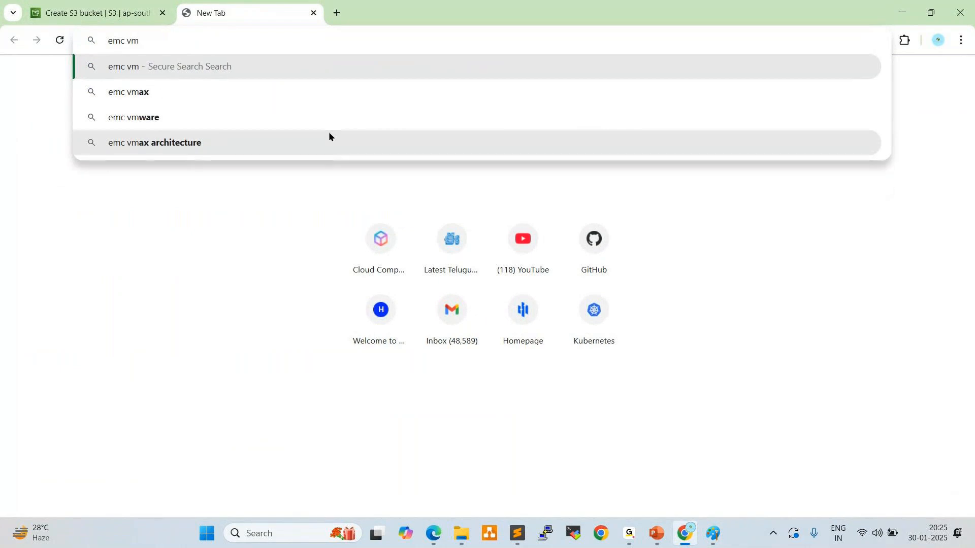
pyautogui.write('x ')
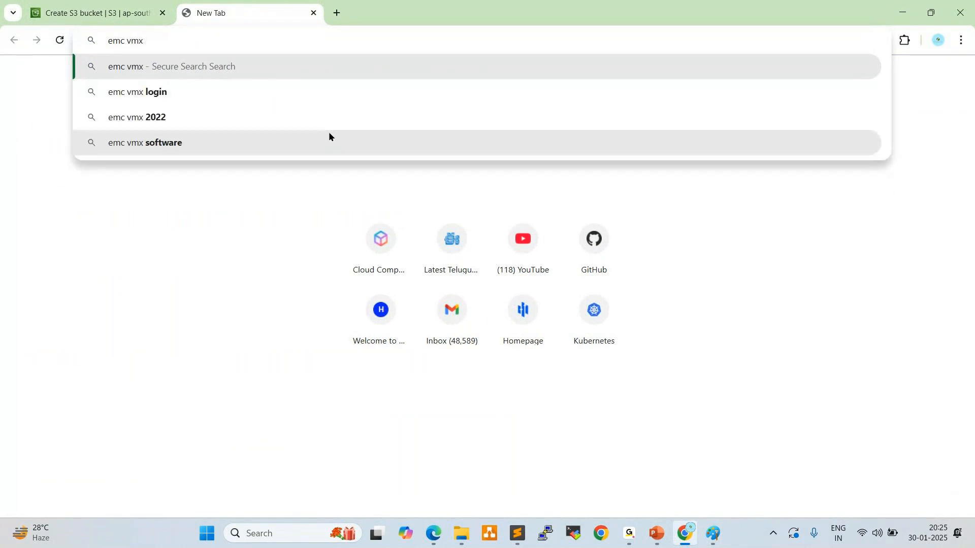
pyautogui.write('sto')
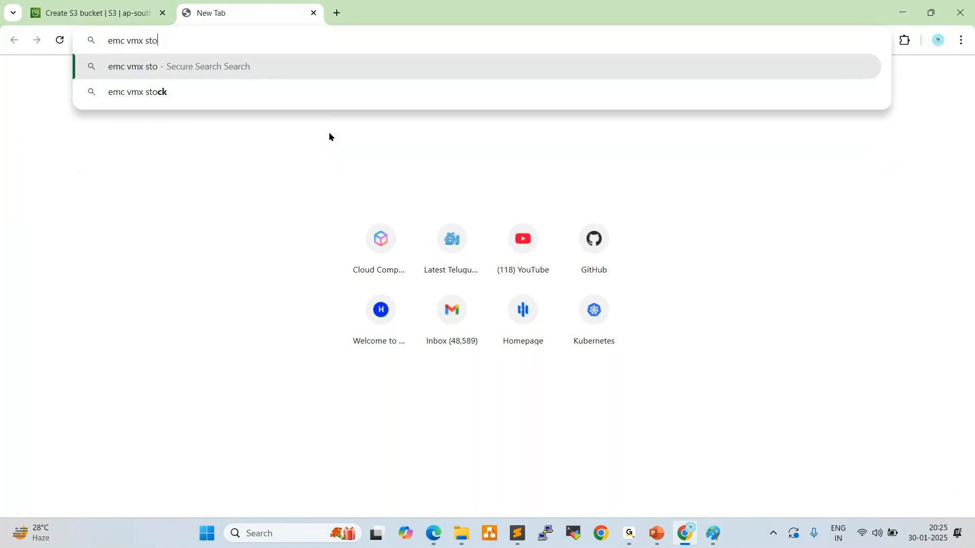
pyautogui.write('rages')
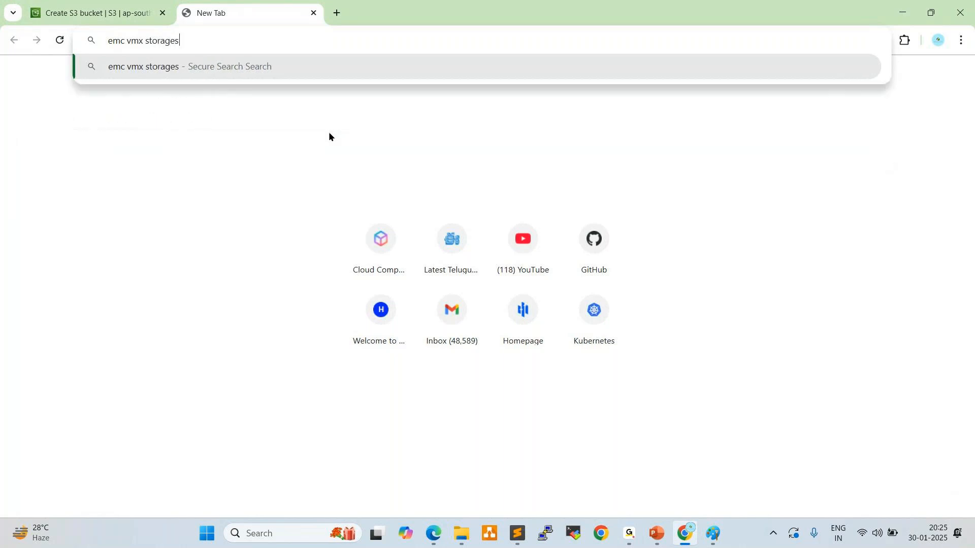
pyautogui.press('Return')
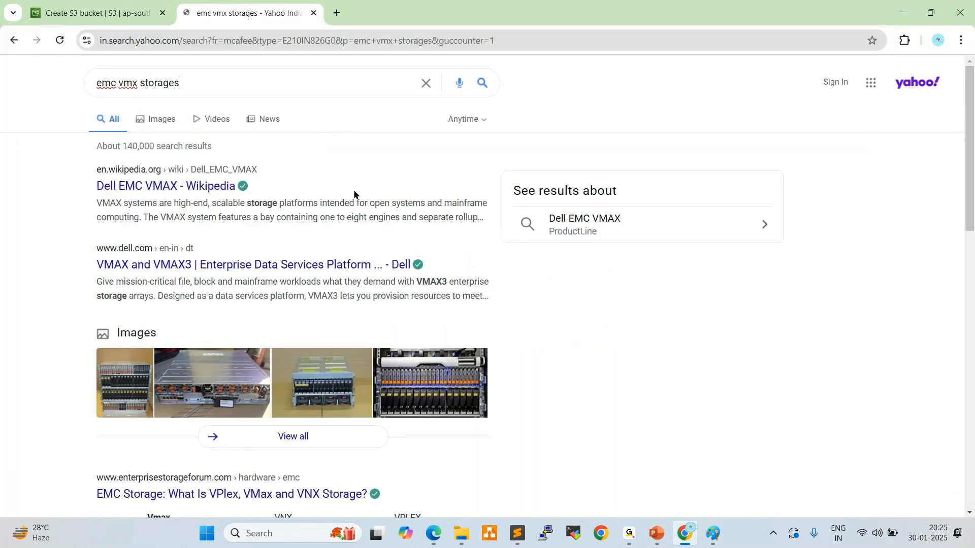
# Open all image results for the EMC storage and enlarge the picture comparing the VNXe and VNX model range
pyautogui.click(297, 435)
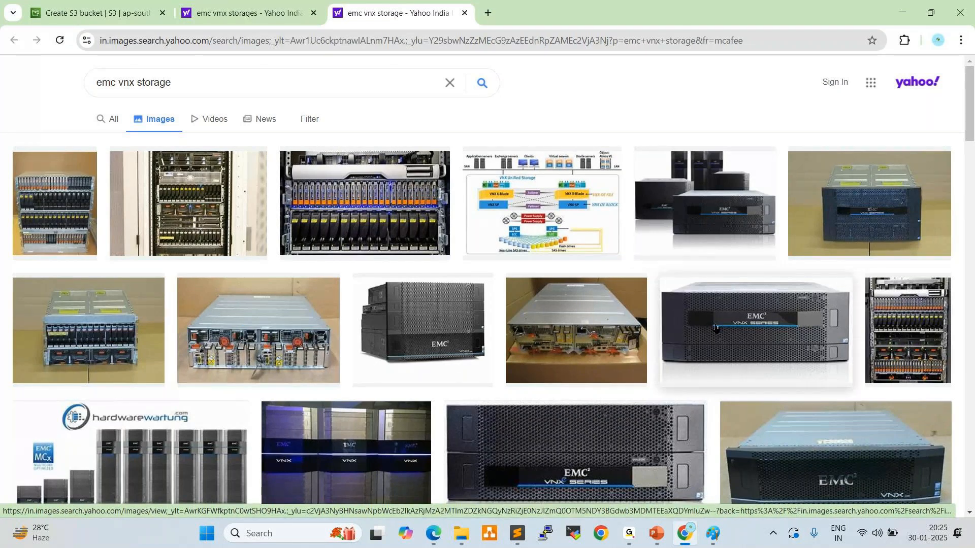
pyautogui.scroll(-10, 716, 327)
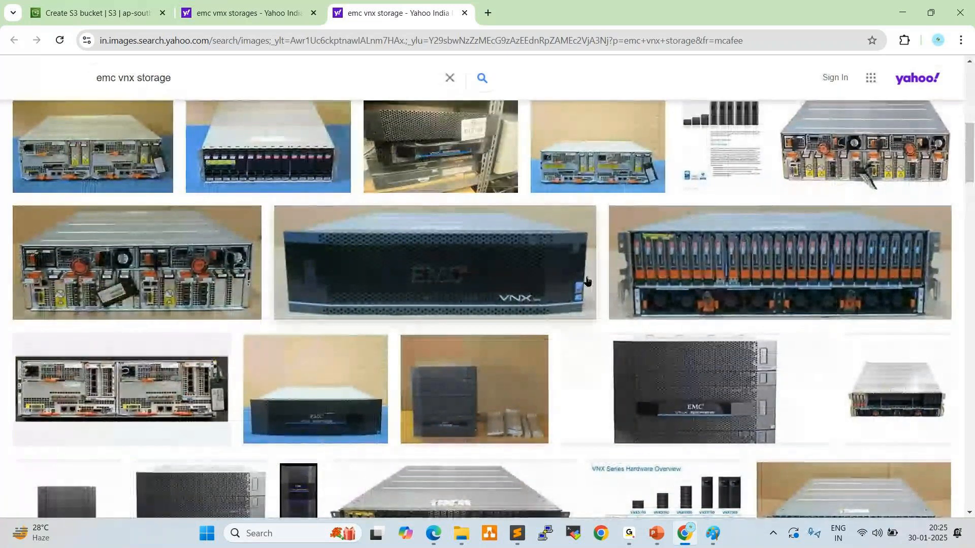
pyautogui.scroll(-5, 616, 398)
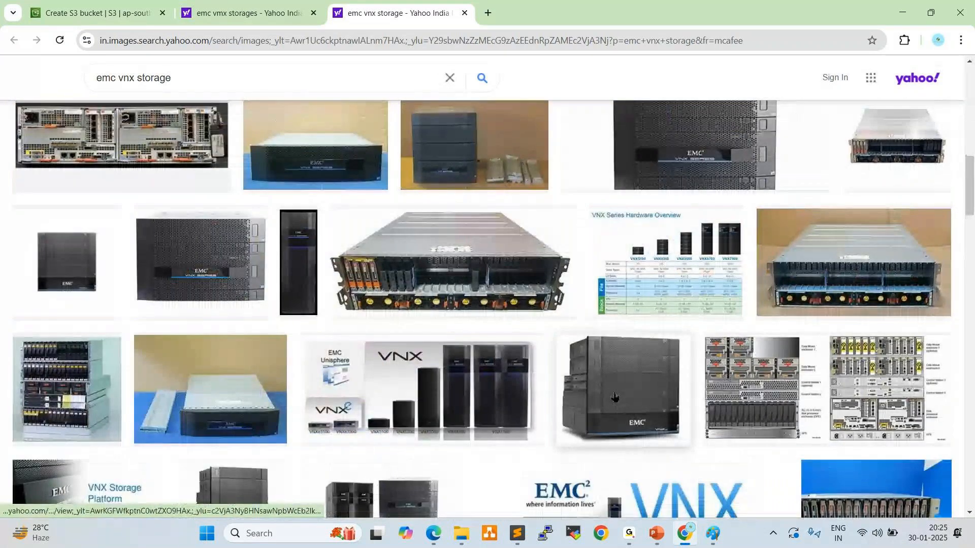
pyautogui.scroll(-3, 706, 416)
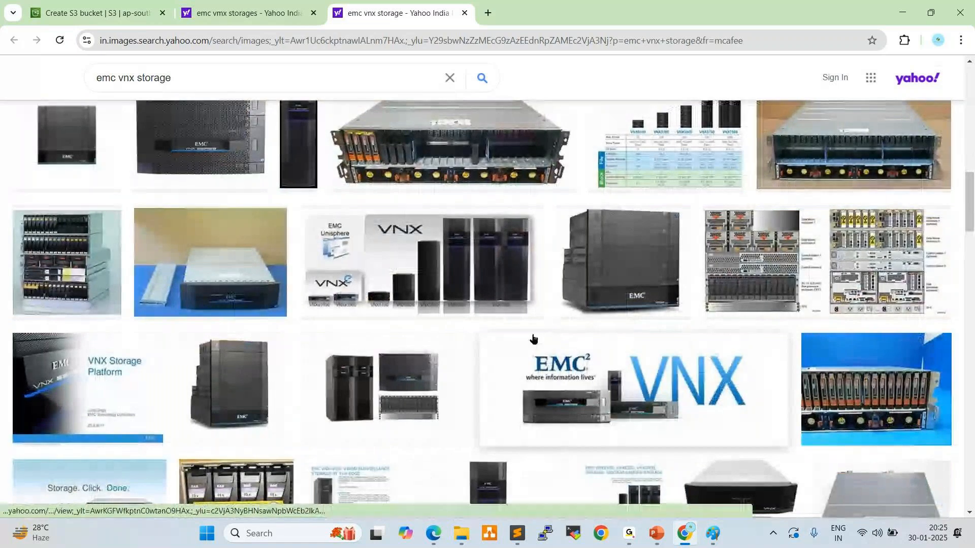
pyautogui.click(480, 249)
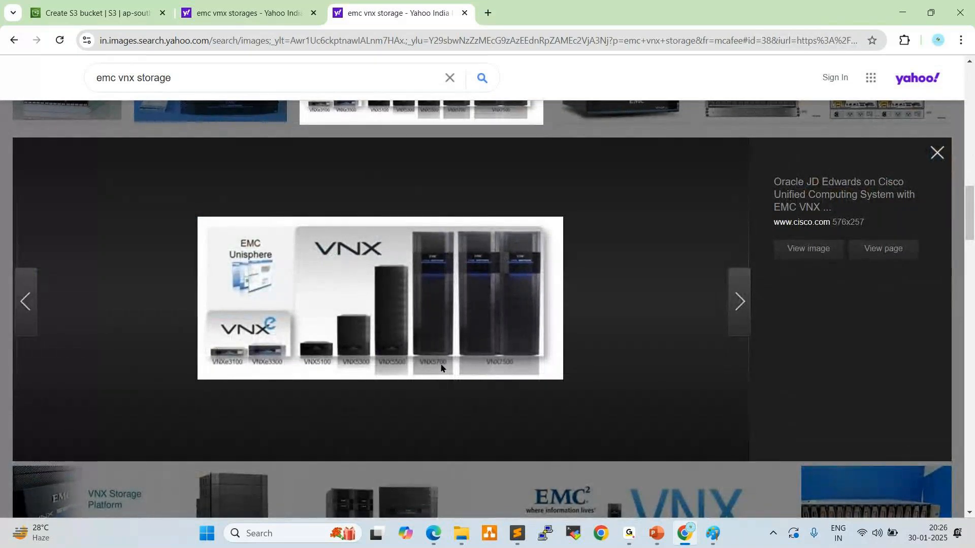
# Browse the EMC VNX storage image results to examine the different rack and array hardware
pyautogui.scroll(5, 364, 290)
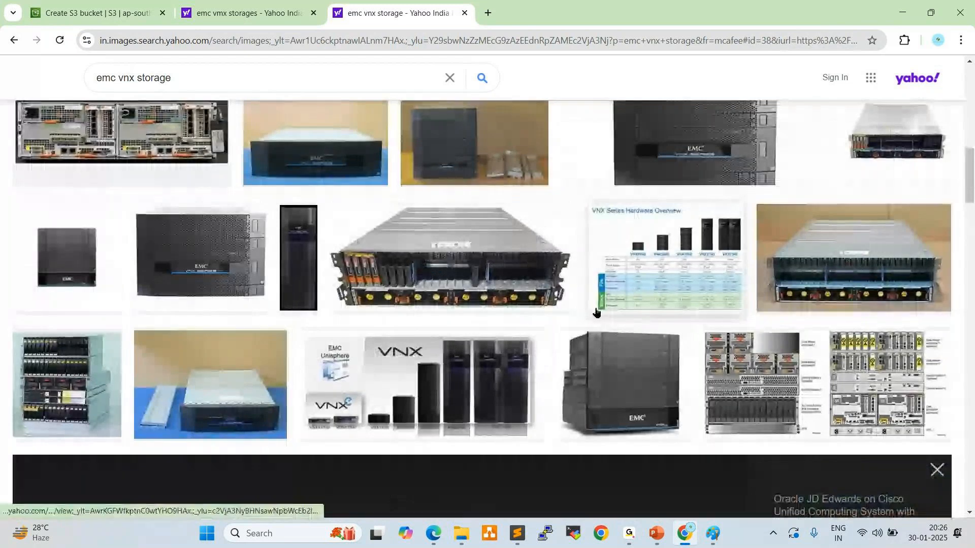
pyautogui.scroll(5, 596, 311)
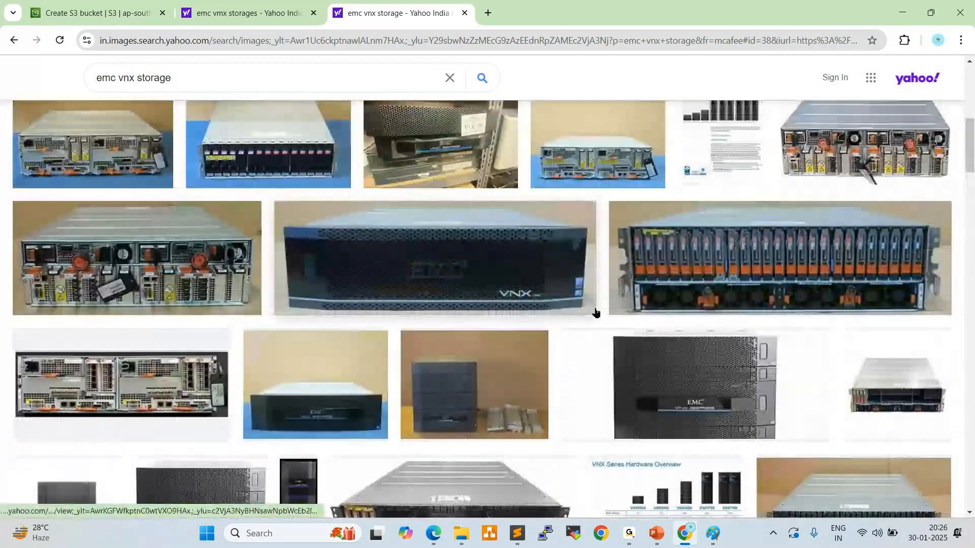
pyautogui.scroll(7, 596, 312)
pyautogui.scroll(2, 596, 312)
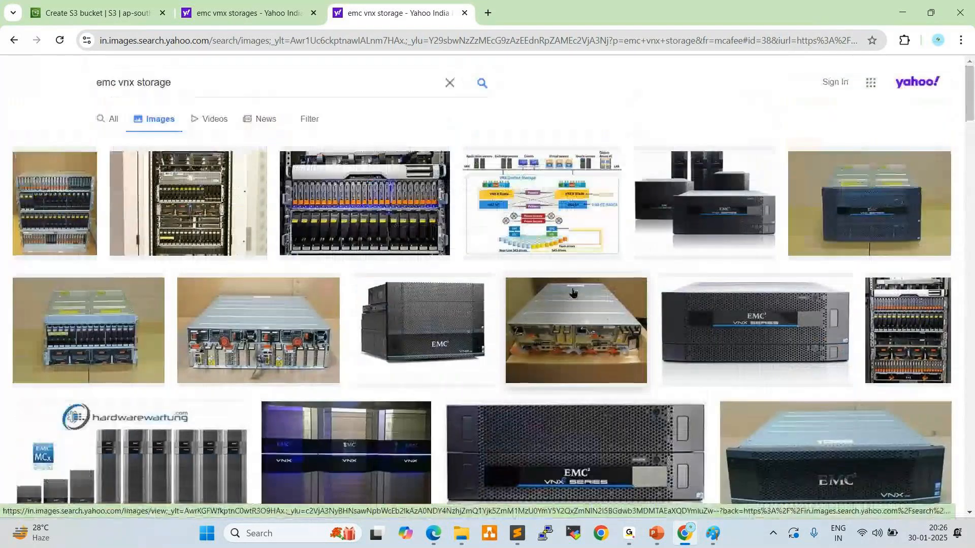
pyautogui.scroll(-8, 458, 270)
pyautogui.scroll(-4, 461, 276)
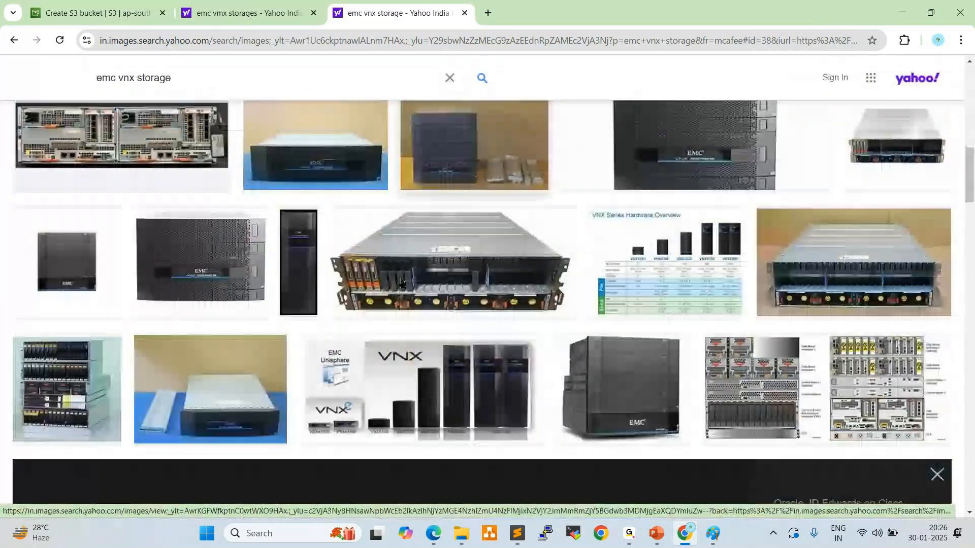
pyautogui.scroll(-9, 402, 282)
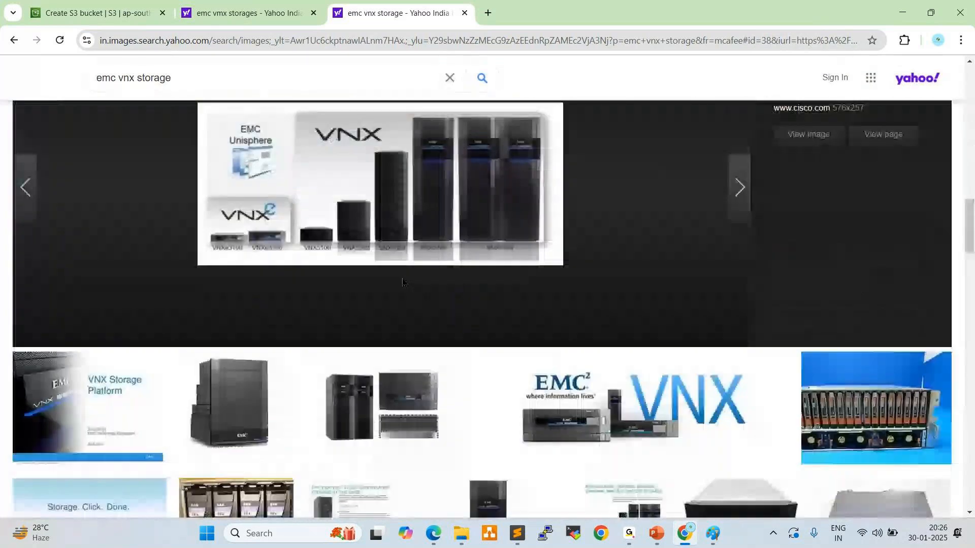
pyautogui.scroll(-5, 402, 280)
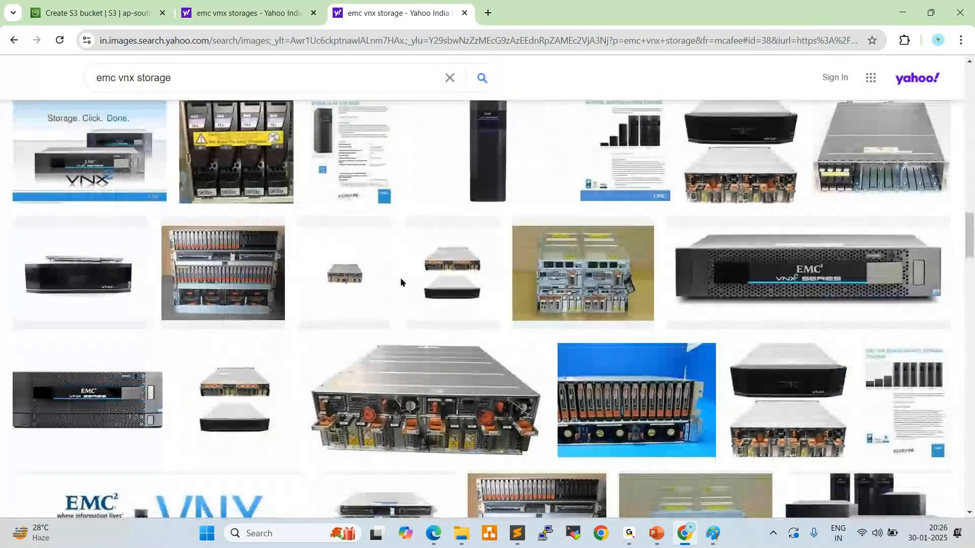
pyautogui.scroll(-5, 401, 280)
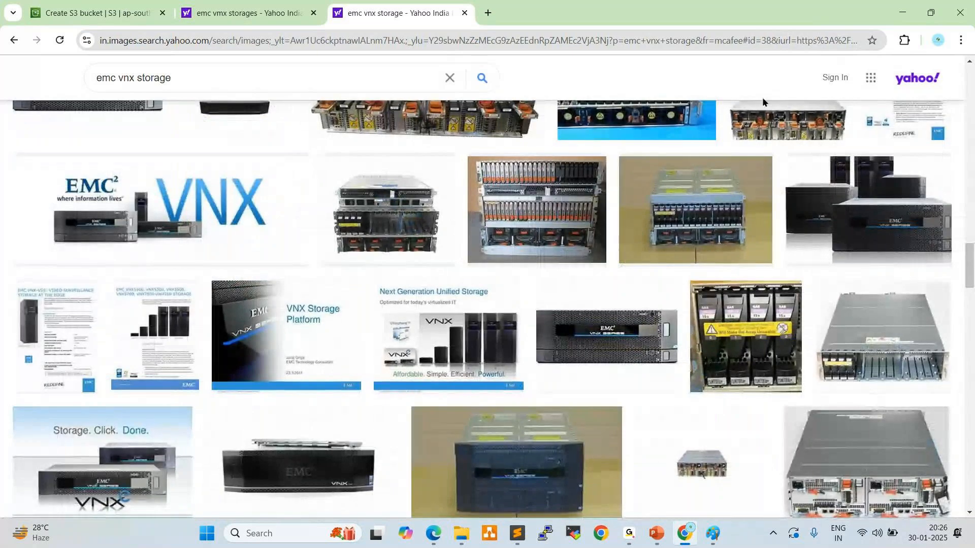
# Check the storage list in Paint, return to the Create bucket page in Chrome and clear the text highlight in the Directory description
pyautogui.hotkey('alt', 'Tab')
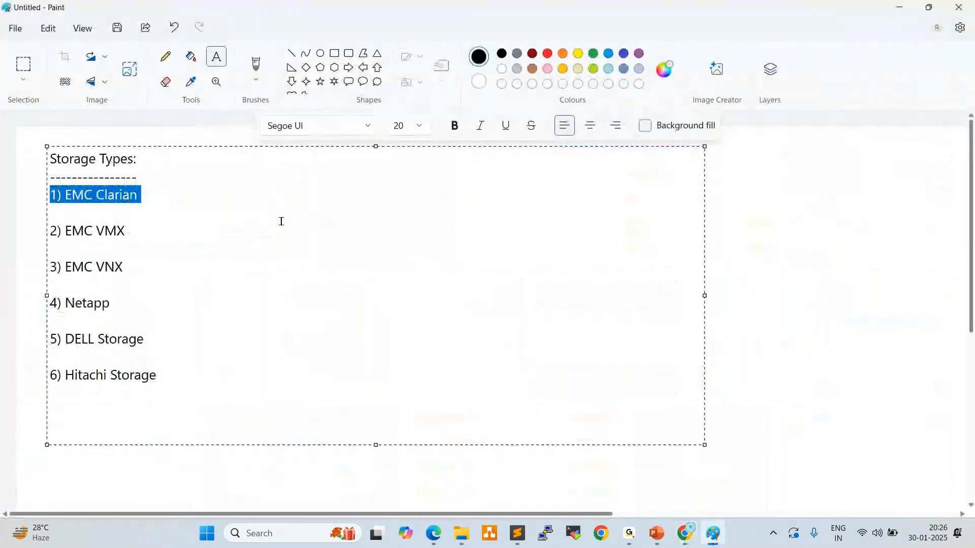
pyautogui.moveTo(685, 545)
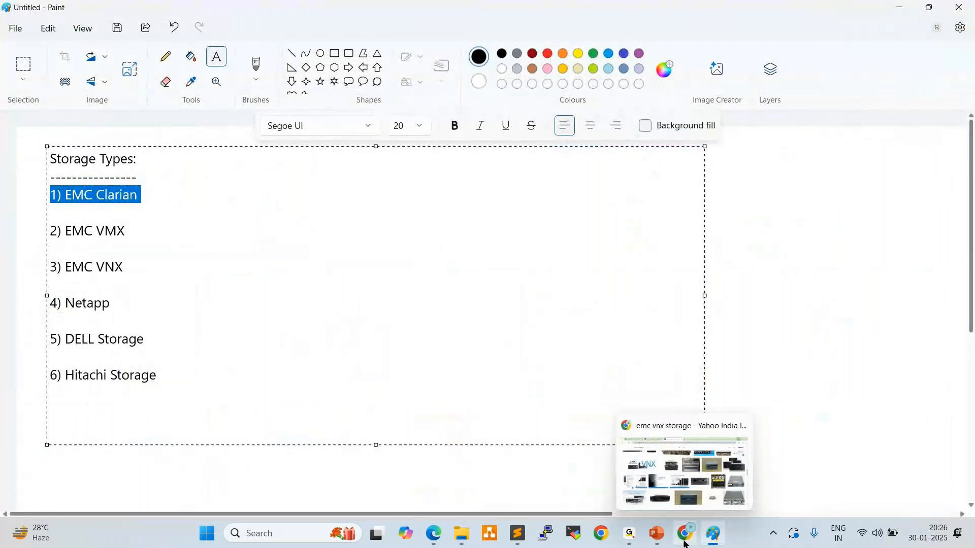
pyautogui.click(685, 539)
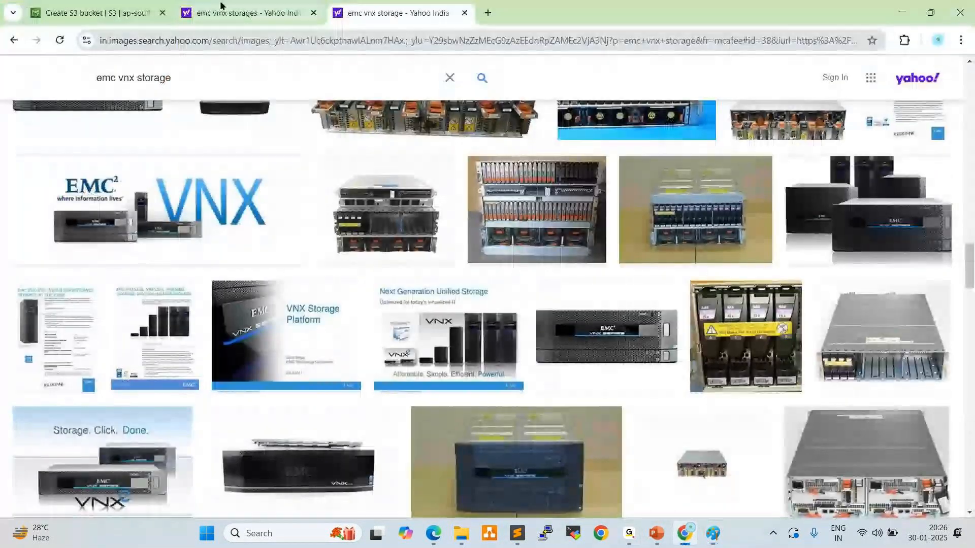
pyautogui.click(249, 13)
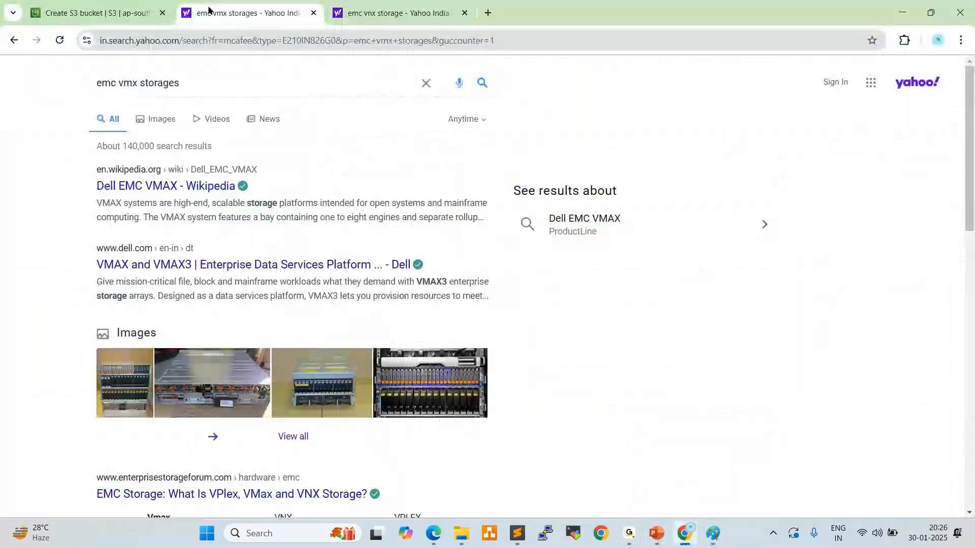
pyautogui.click(104, 7)
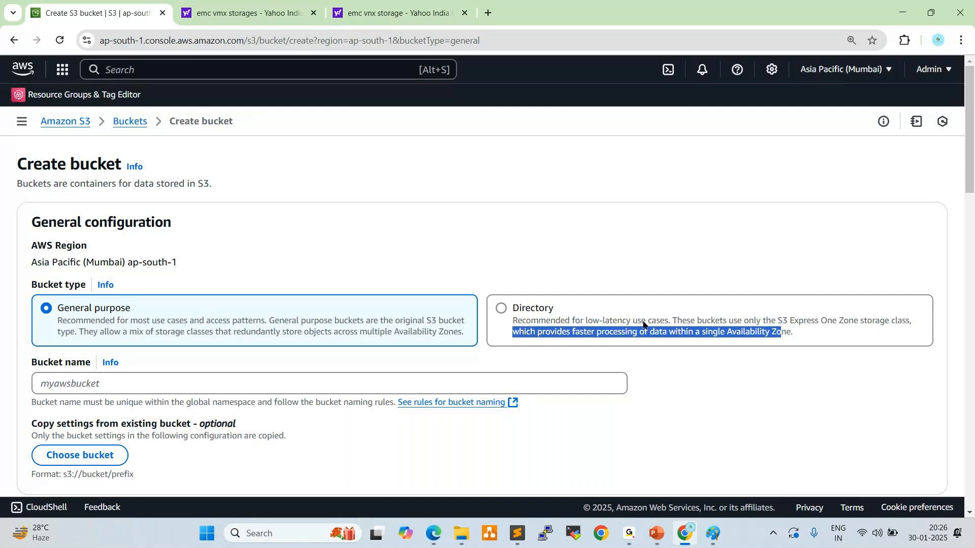
pyautogui.click(535, 218)
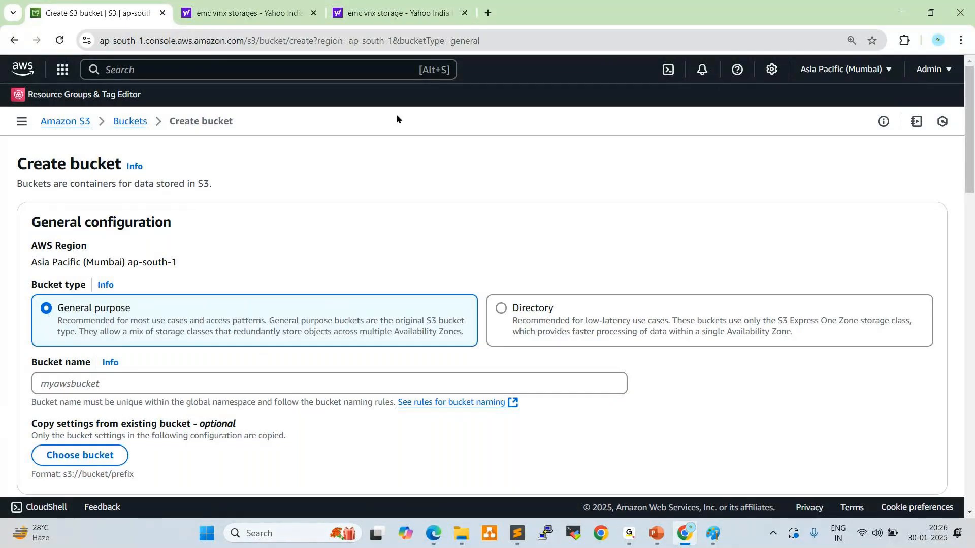
# Enter "devops" as the bucket name in the general configuration
pyautogui.click(121, 382)
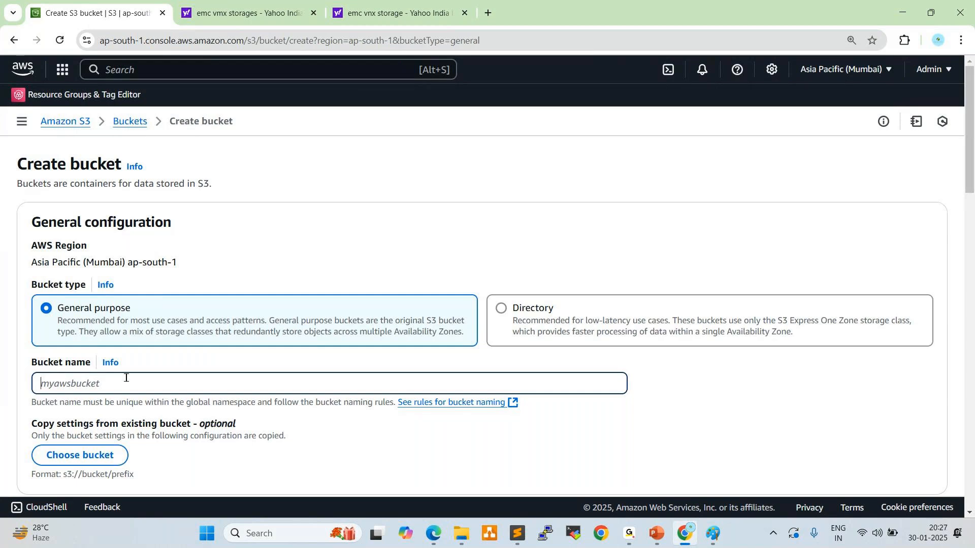
pyautogui.write('devops')
# Review the Object Ownership section, highlighting "ACL" in the ACLs disabled option, and look over the Block Public Access settings
pyautogui.scroll(-3, 233, 270)
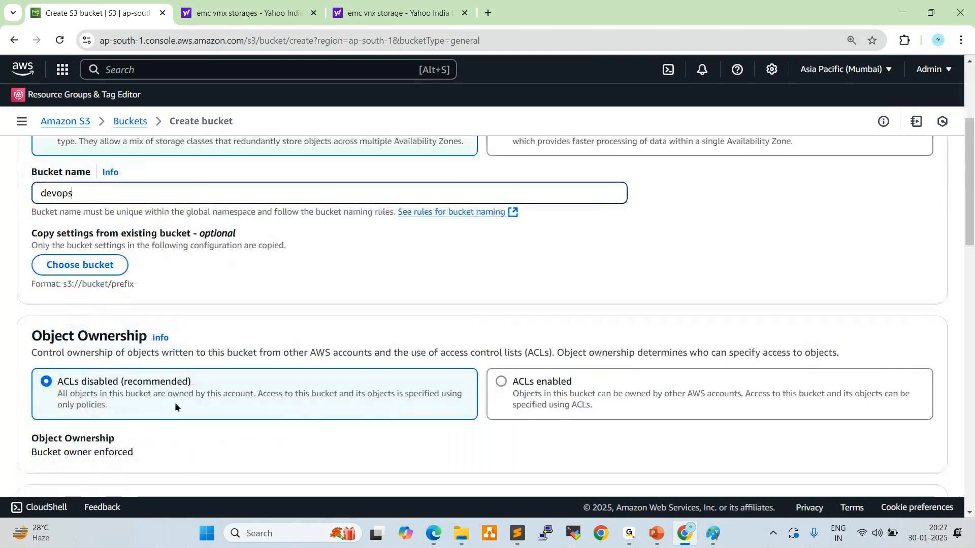
pyautogui.scroll(-3, 221, 374)
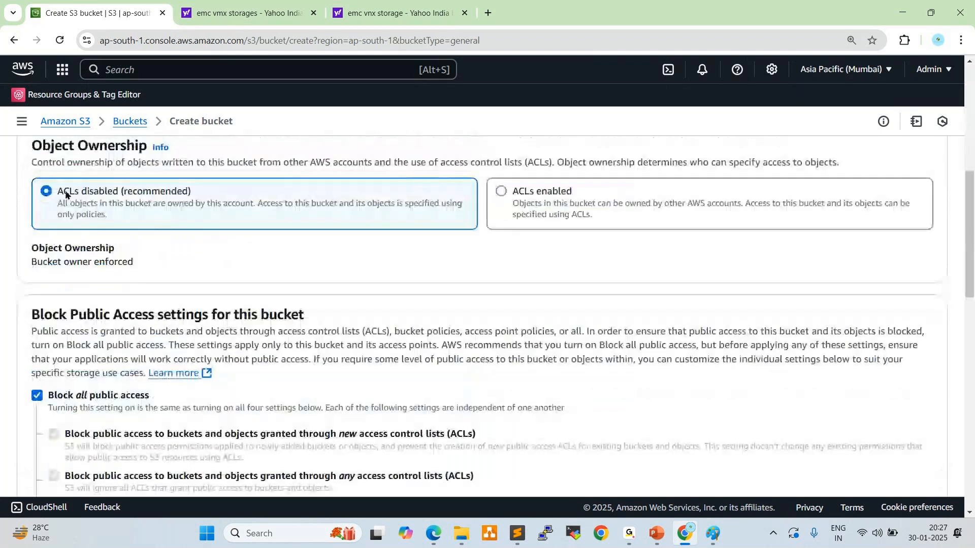
pyautogui.moveTo(60, 193)
pyautogui.mouseDown()
pyautogui.moveTo(79, 193)
pyautogui.moveTo(76, 202)
pyautogui.mouseUp()
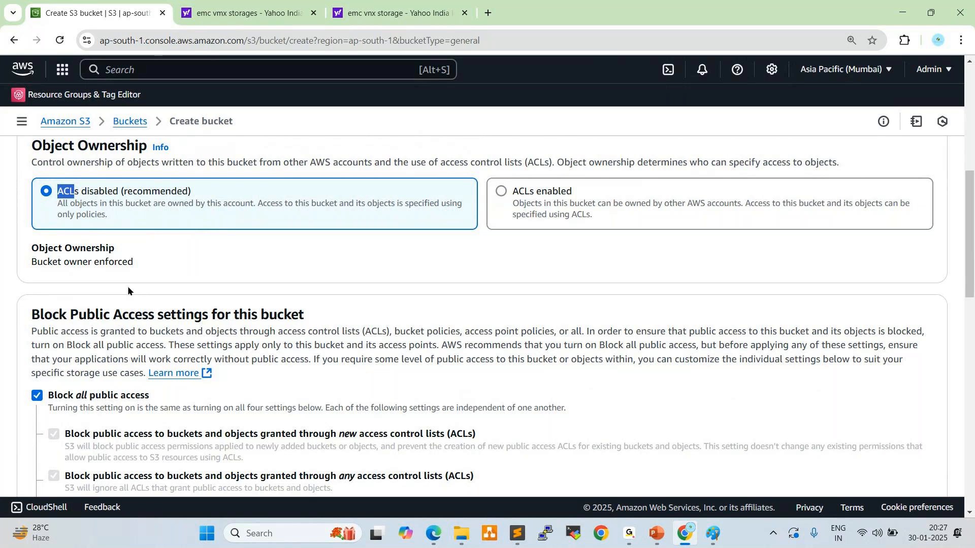
pyautogui.scroll(-1, 126, 285)
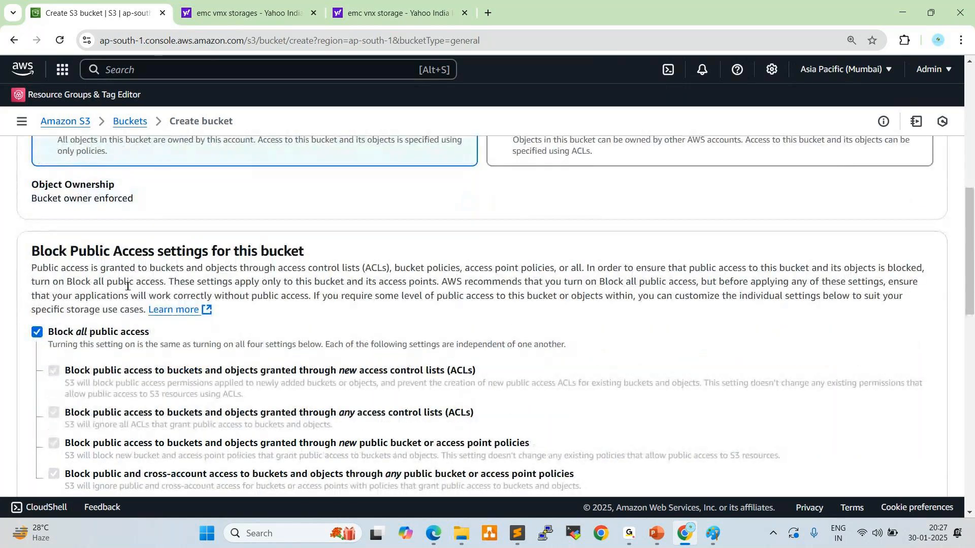
pyautogui.scroll(3, 190, 224)
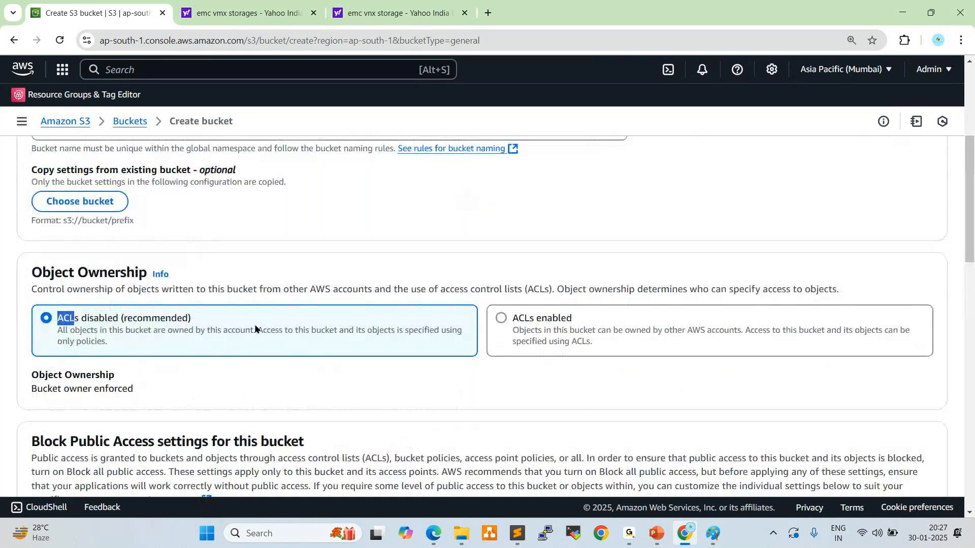
pyautogui.scroll(5, 257, 325)
# Turn off Block all public access for the bucket and acknowledge that the bucket and its objects might become public
pyautogui.scroll(-3, 179, 364)
pyautogui.scroll(-8, 179, 365)
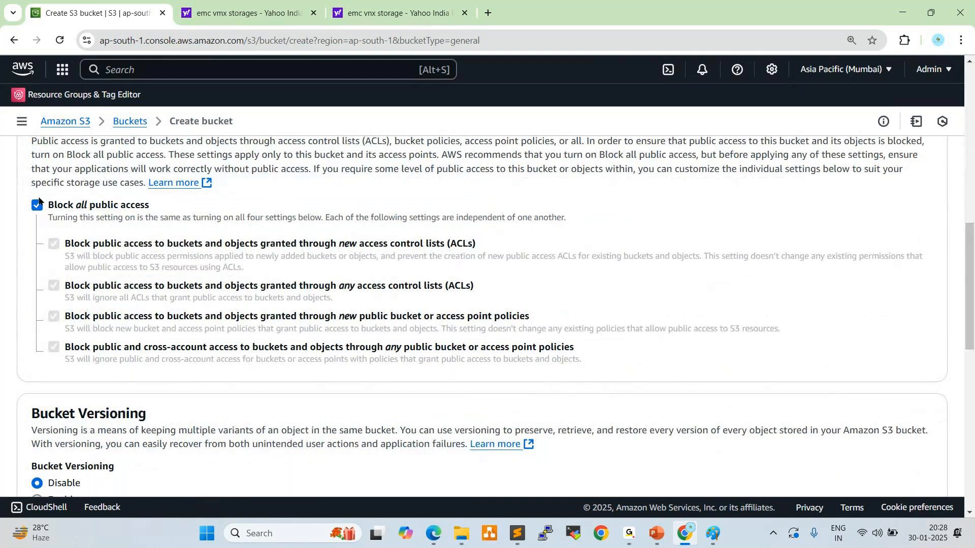
pyautogui.click(37, 205)
pyautogui.click(36, 205)
pyautogui.click(36, 205)
pyautogui.click(112, 435)
pyautogui.scroll(-3, 162, 314)
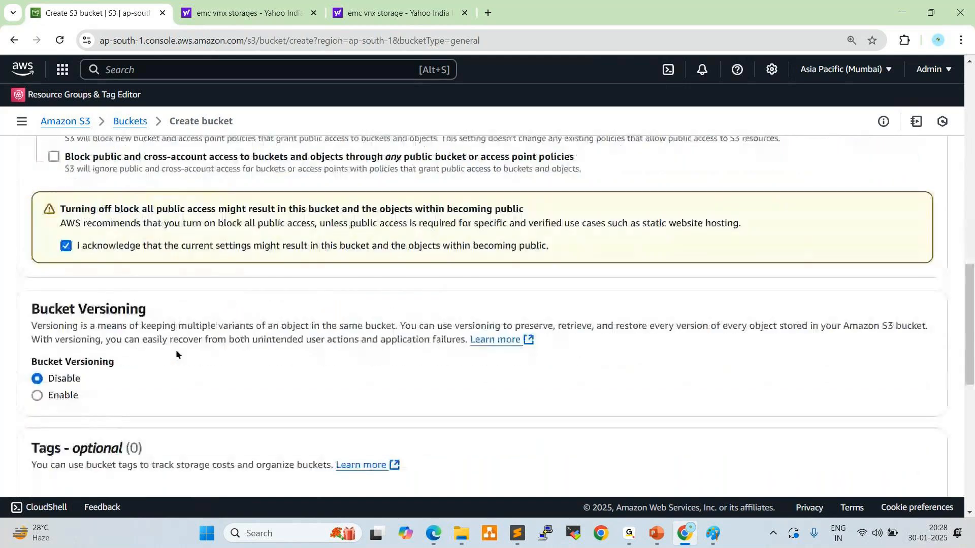
pyautogui.scroll(-8, 176, 350)
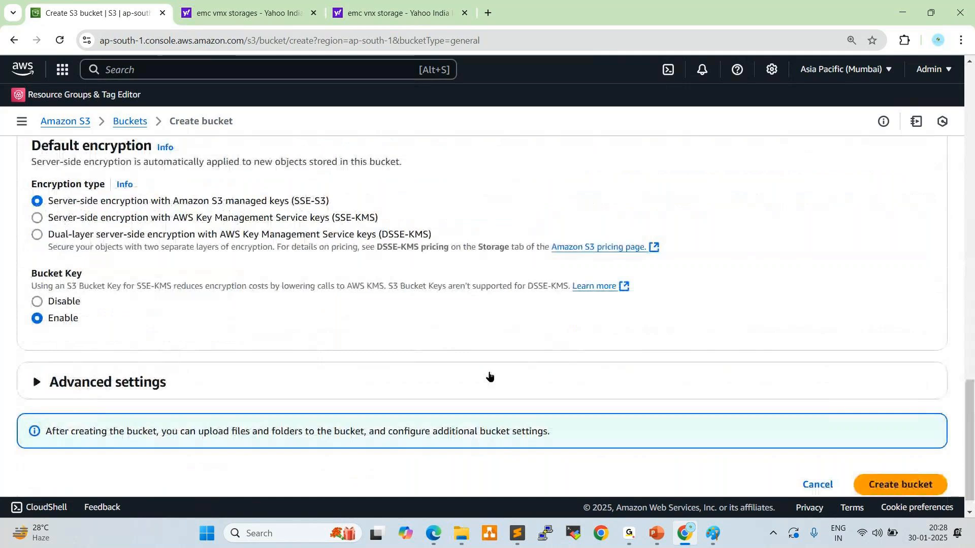
# Try to create the bucket with the current settings, and highlight the validation message below the bucket name
pyautogui.scroll(5, 613, 404)
pyautogui.scroll(-5, 635, 366)
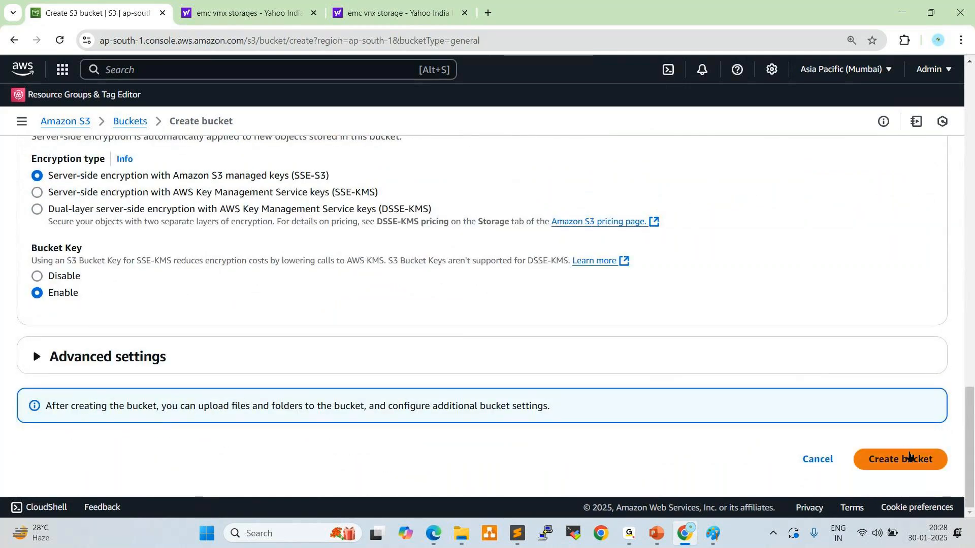
pyautogui.click(910, 458)
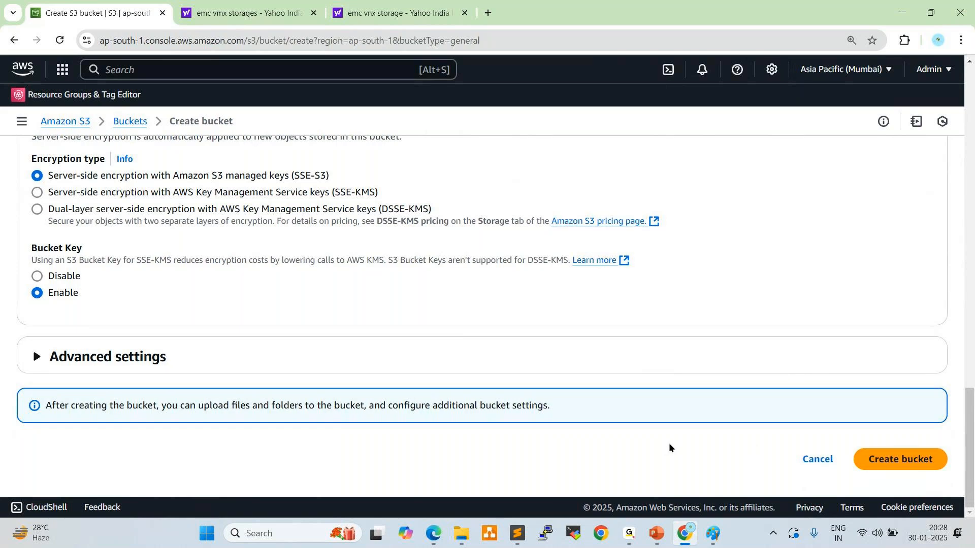
pyautogui.scroll(15, 675, 441)
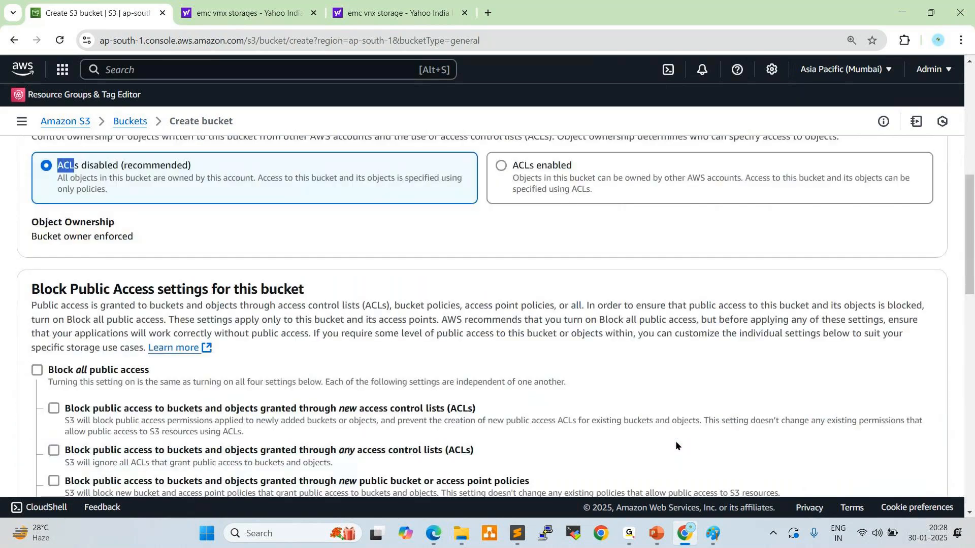
pyautogui.scroll(6, 675, 445)
pyautogui.moveTo(45, 363); pyautogui.dragTo(206, 362)
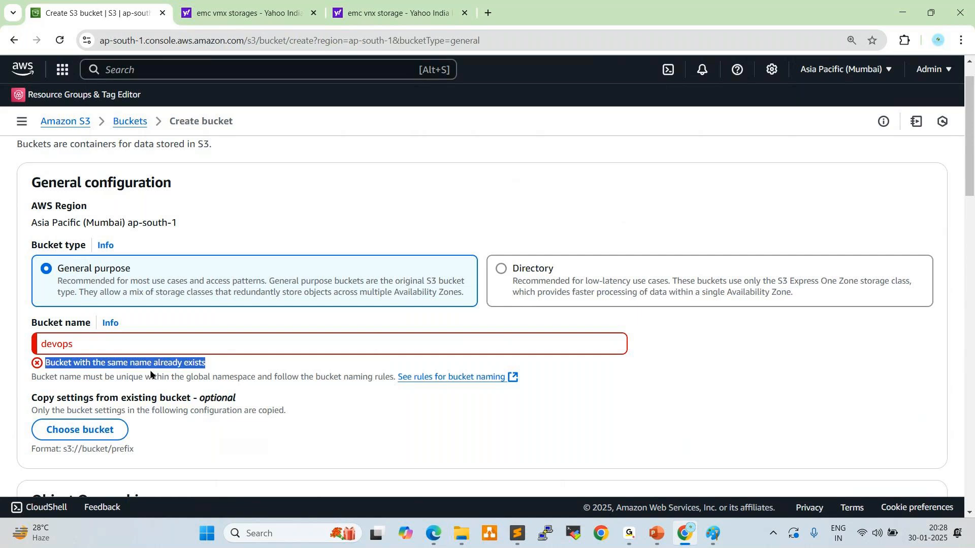
# Replace the bucket name with "multicloudwithdevops94"
pyautogui.click(92, 346)
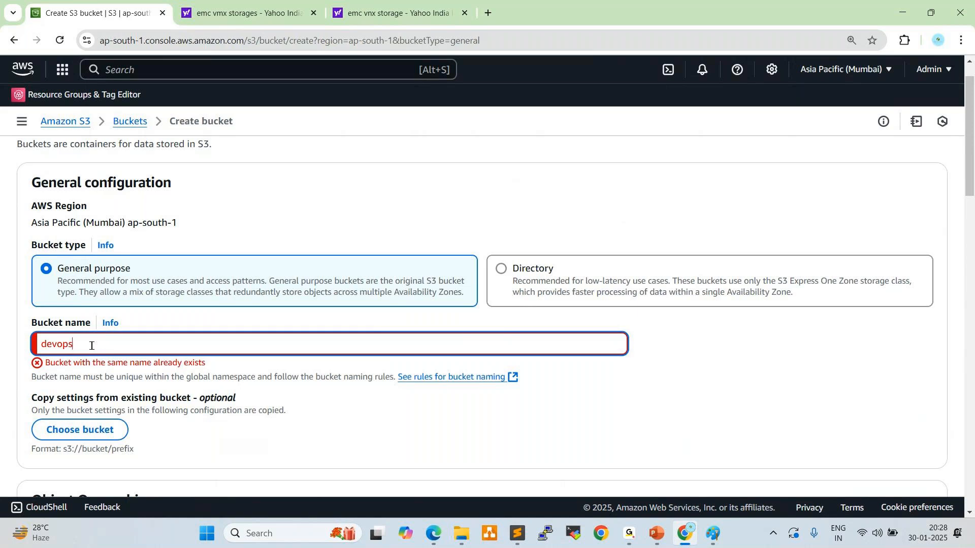
pyautogui.press('BackSpace')
pyautogui.press('BackSpace')
pyautogui.press('BackSpace')
pyautogui.press('BackSpace')
pyautogui.press('BackSpace')
pyautogui.press('BackSpace')
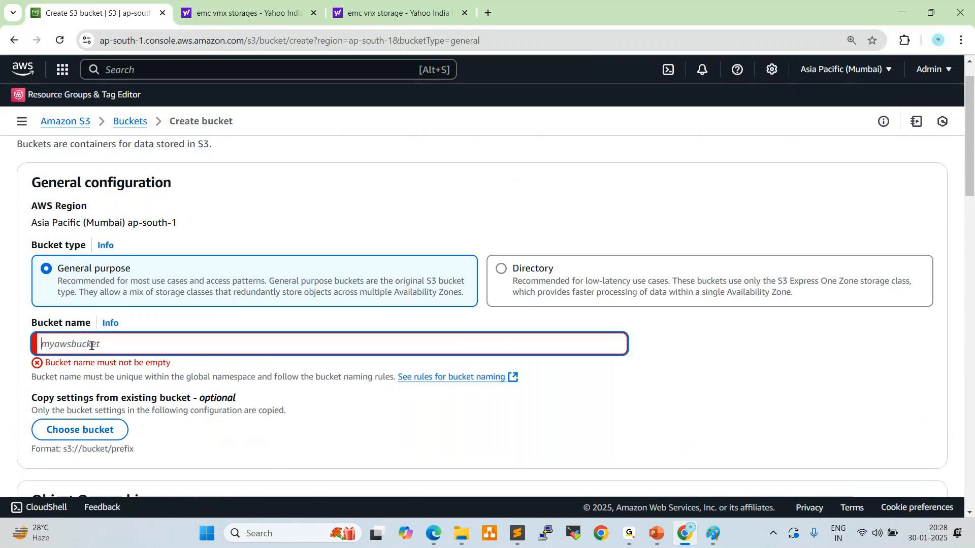
pyautogui.write('multicloud')
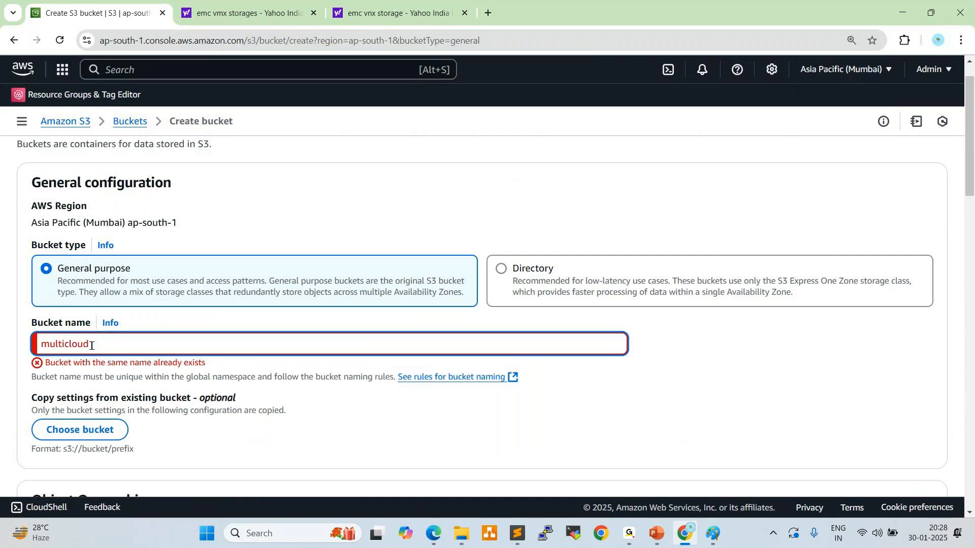
pyautogui.write('withde')
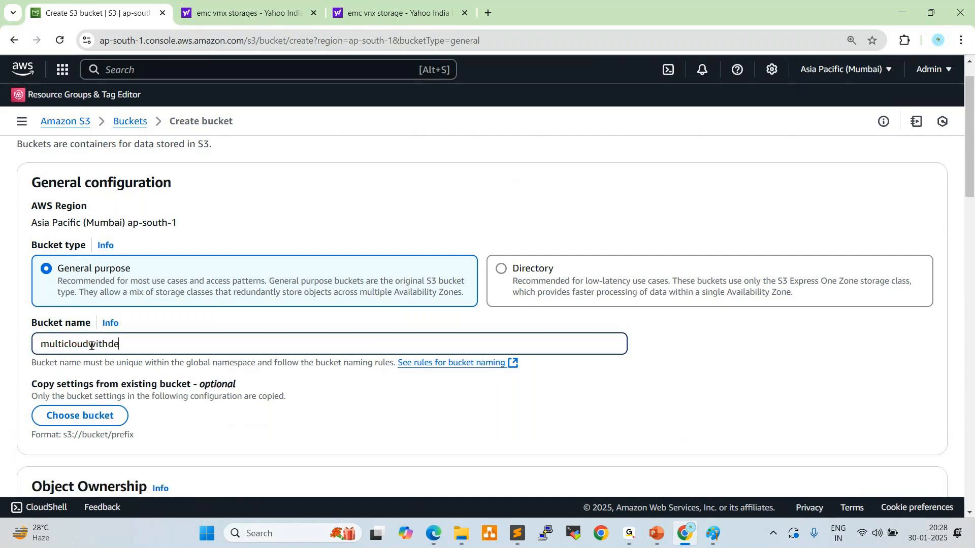
pyautogui.write('vops94')
# Look over the bucket settings down to Default encryption, and copy the bucket name from the general configuration
pyautogui.scroll(-1, 289, 404)
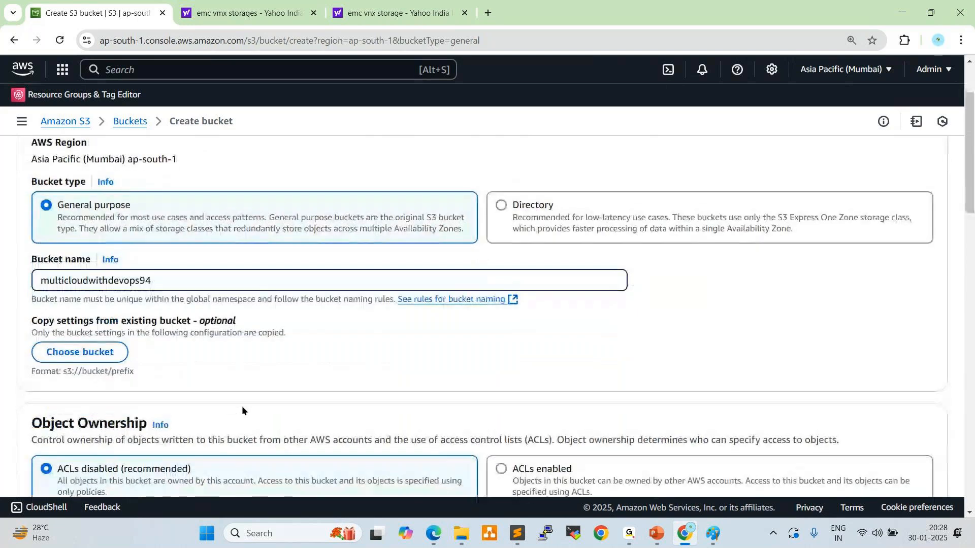
pyautogui.scroll(-2, 241, 406)
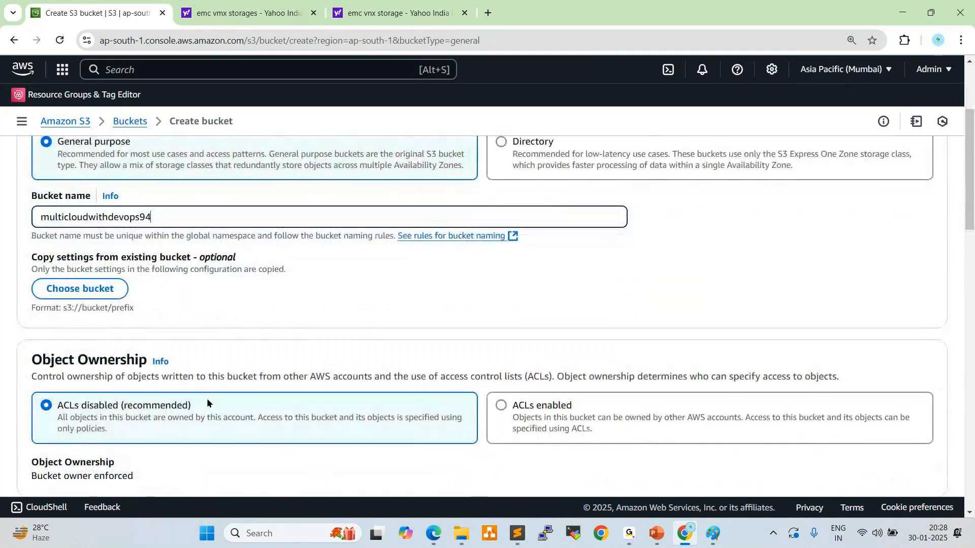
pyautogui.scroll(-3, 55, 385)
pyautogui.scroll(-5, 75, 433)
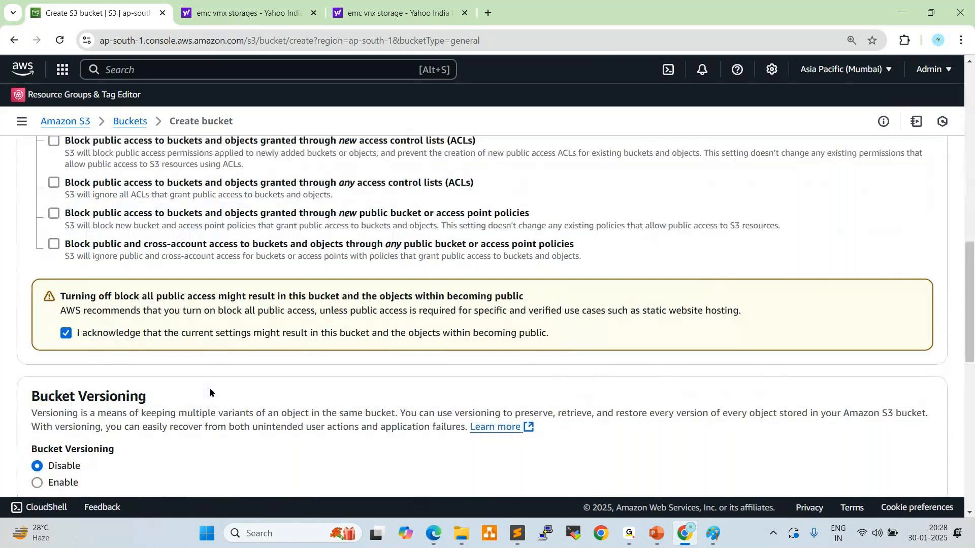
pyautogui.scroll(-3, 306, 363)
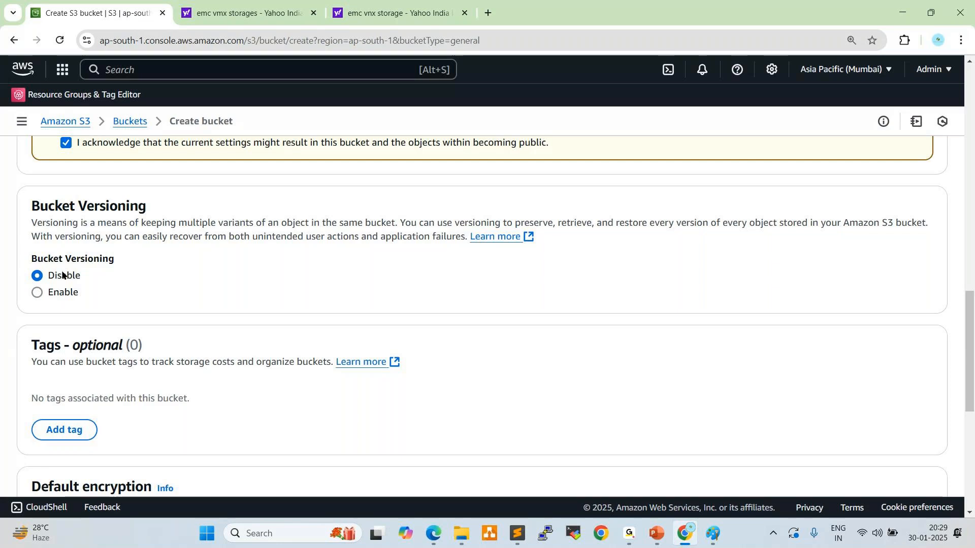
pyautogui.scroll(-4, 201, 260)
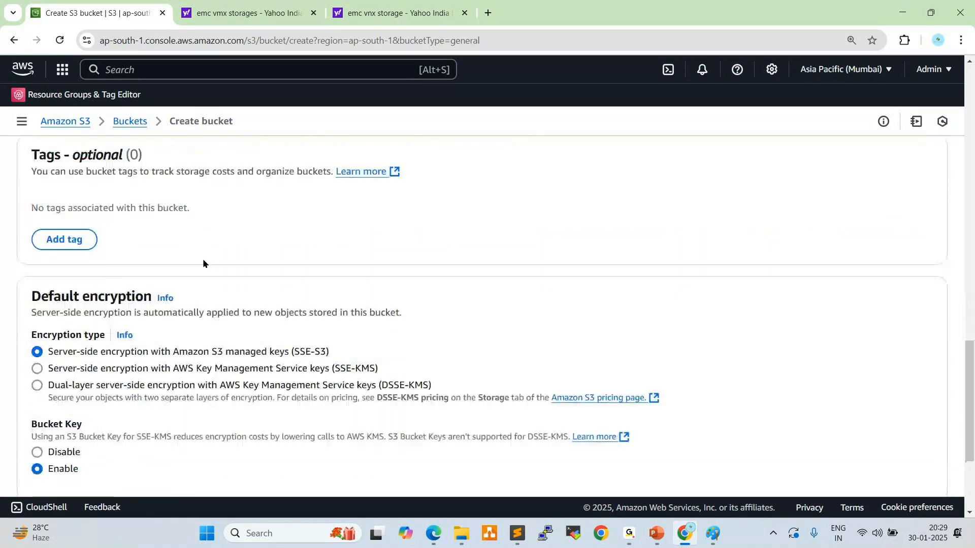
pyautogui.scroll(15, 203, 258)
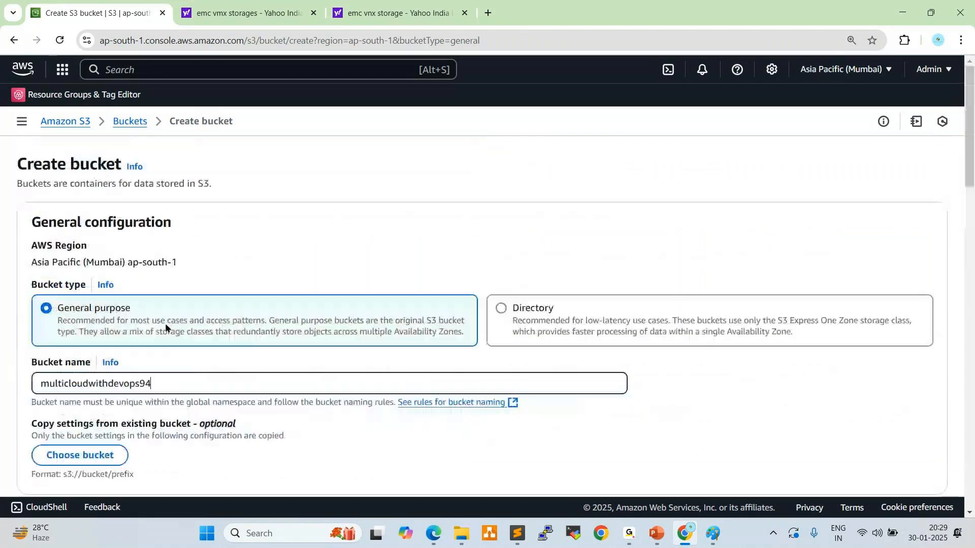
pyautogui.moveTo(167, 385); pyautogui.dragTo(3, 390)
pyautogui.hotkey('ctrl', 'c')
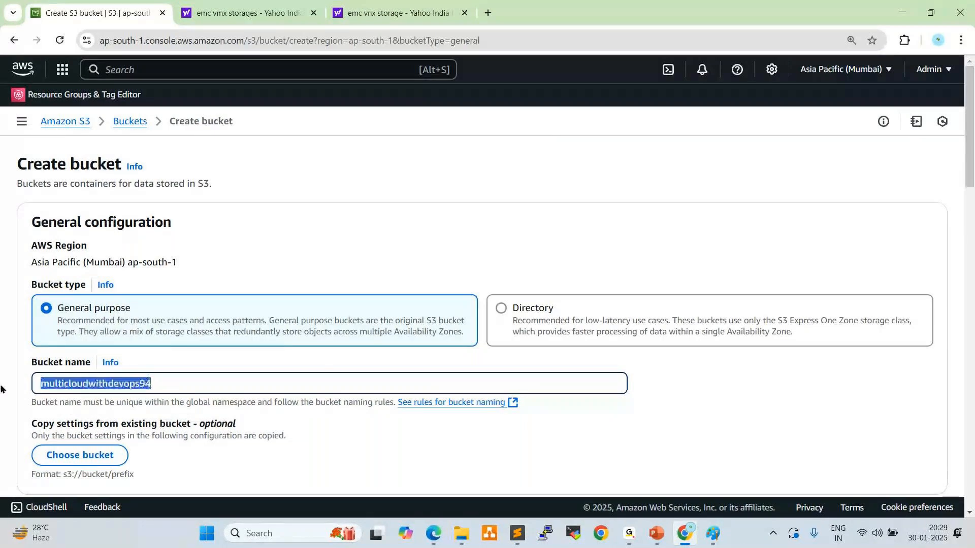
# Add a bucket tag with the key "Name" and the value "multicloudwithdevops94"
pyautogui.scroll(-10, 135, 377)
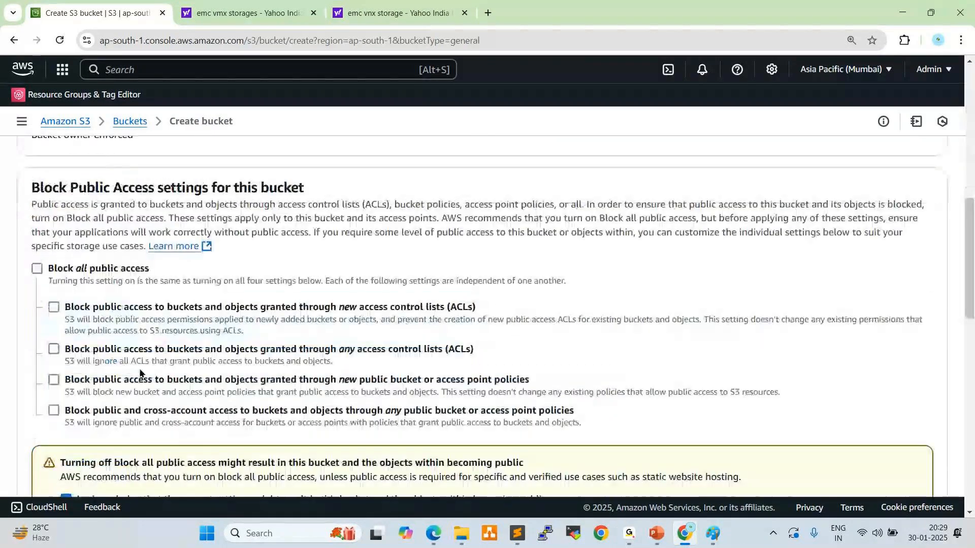
pyautogui.scroll(-3, 142, 377)
pyautogui.scroll(-3, 141, 373)
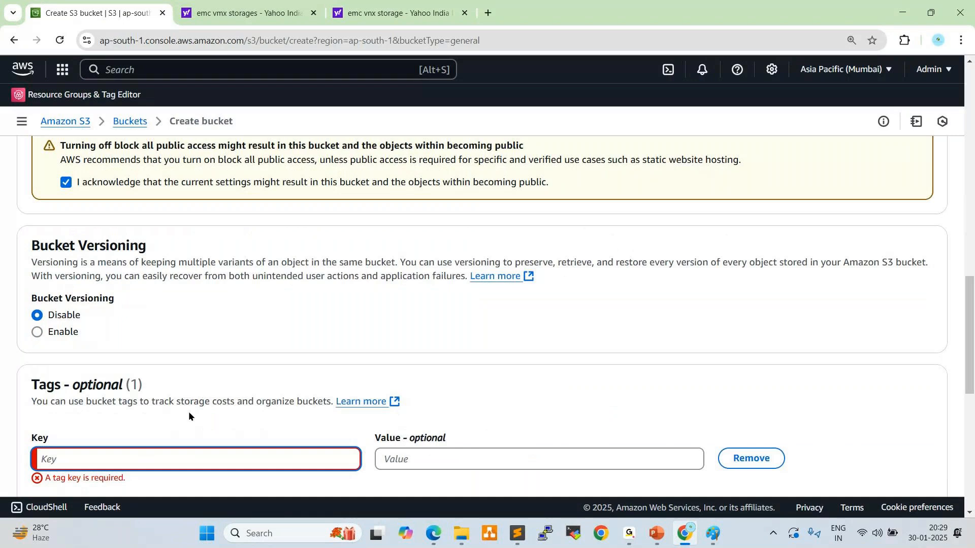
pyautogui.write('Name')
pyautogui.press('Tab')
pyautogui.hotkey('ctrl', 'v')
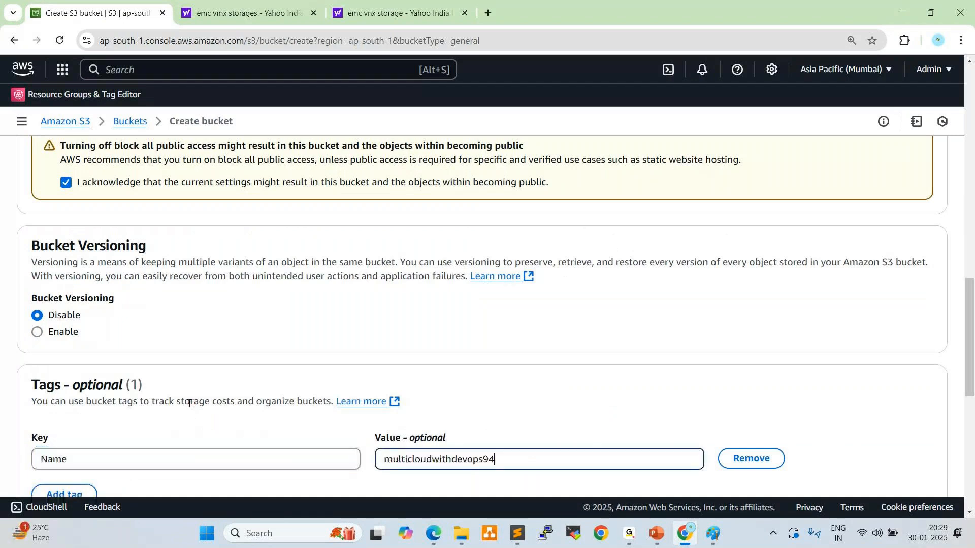
# Compare the value of the Name tag with the bucket name in the general configuration
pyautogui.scroll(-2, 189, 403)
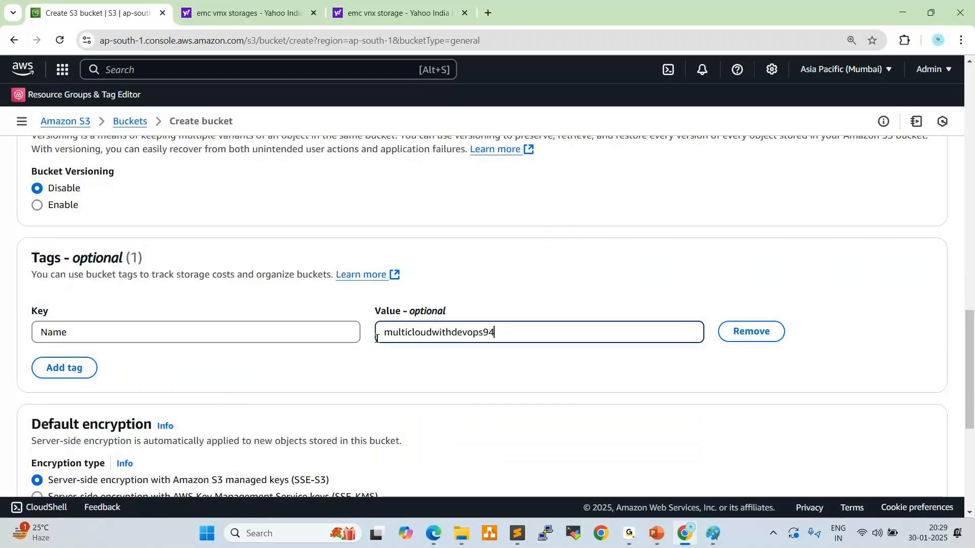
pyautogui.moveTo(384, 333); pyautogui.dragTo(410, 333)
pyautogui.scroll(7, 244, 319)
pyautogui.scroll(10, 243, 317)
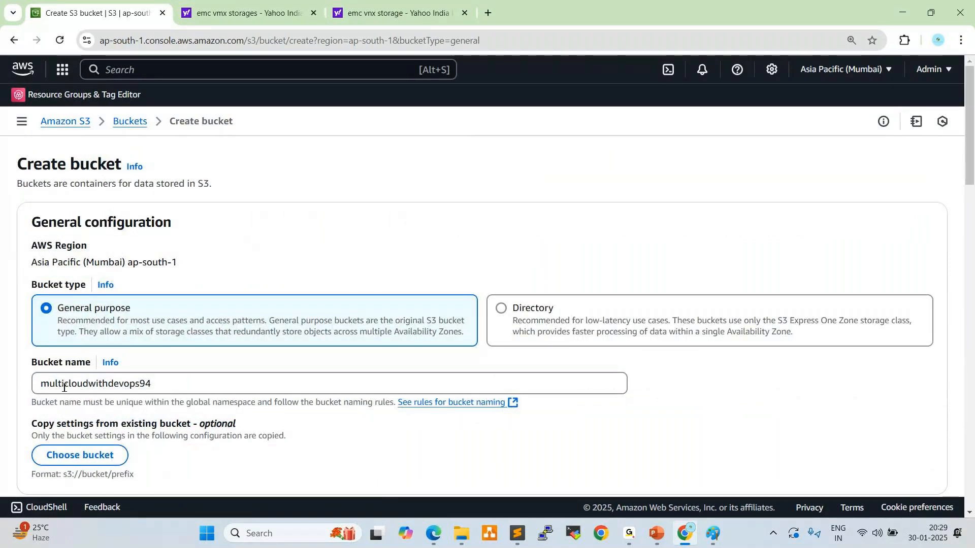
# Create the bucket with the configured settings, highlight the success notification and dismiss it
pyautogui.scroll(-15, 76, 385)
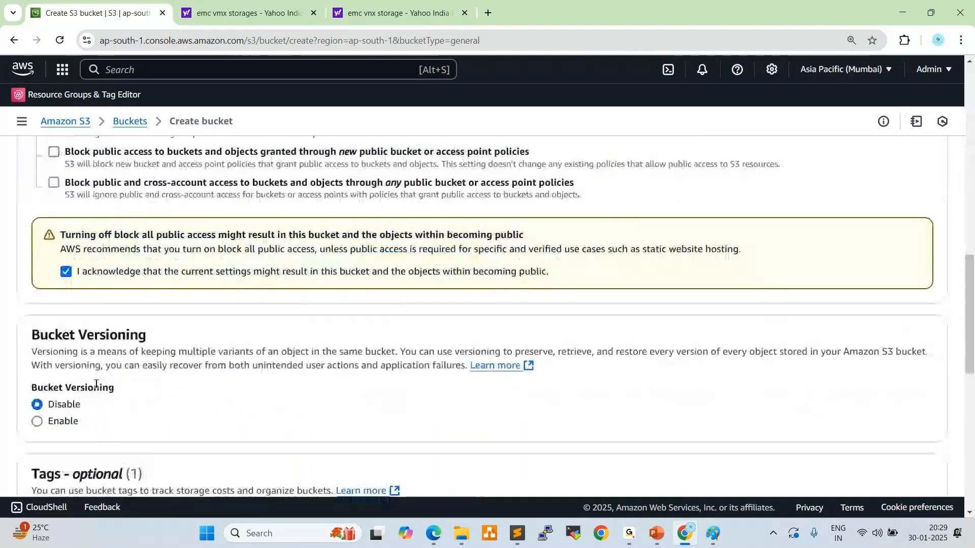
pyautogui.scroll(-10, 96, 384)
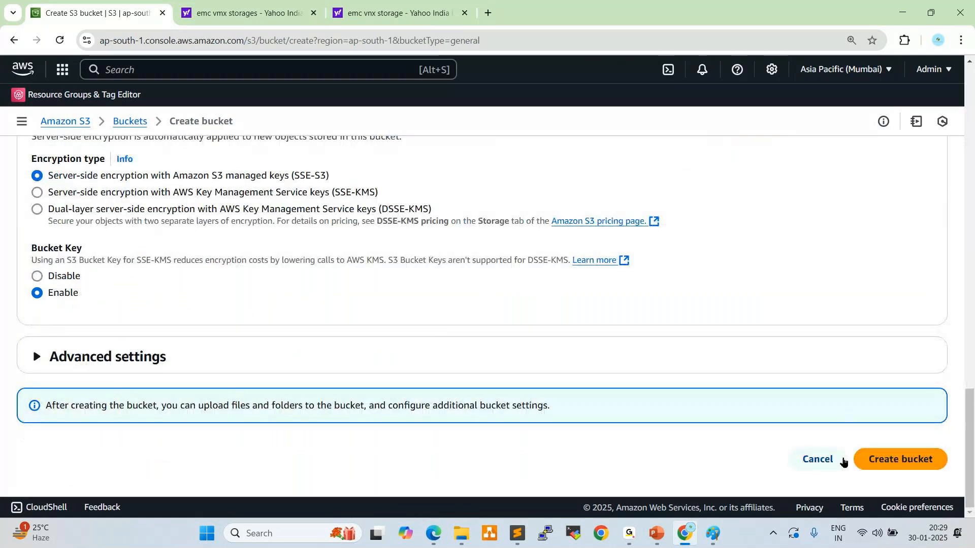
pyautogui.click(888, 461)
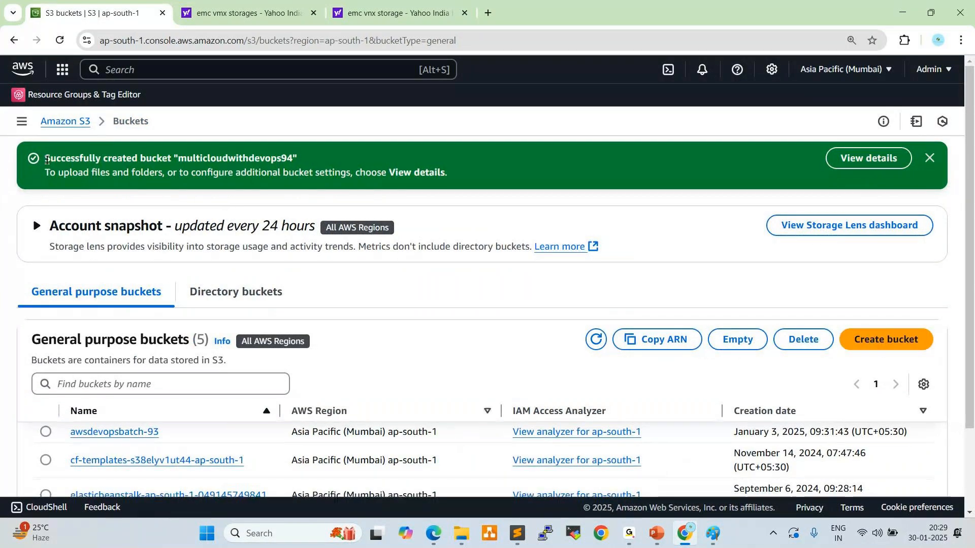
pyautogui.moveTo(45, 158); pyautogui.dragTo(287, 158)
pyautogui.click(929, 158)
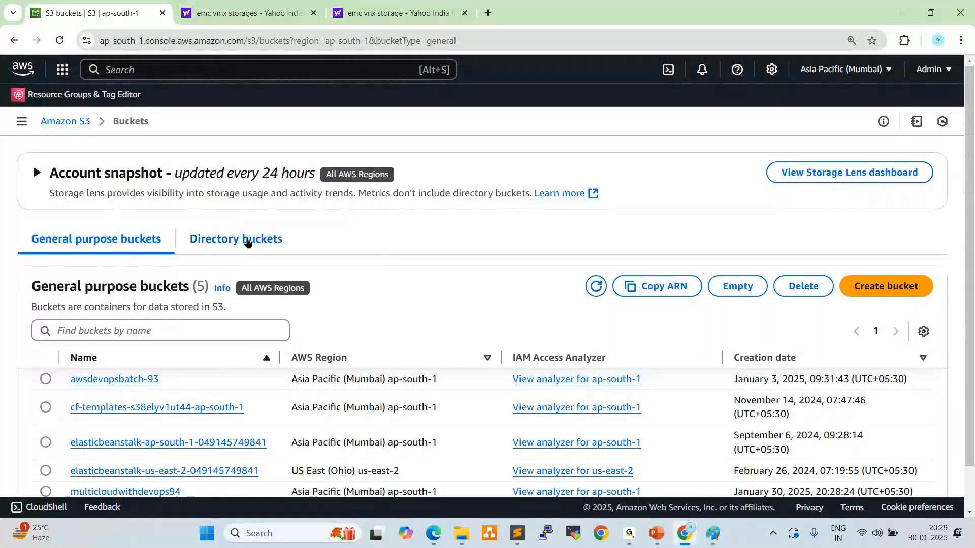
# Open the multicloudwithdevops94 bucket and review its properties, including versioning, tags, default encryption, server access logging and CloudTrail data events
pyautogui.scroll(-1, 246, 240)
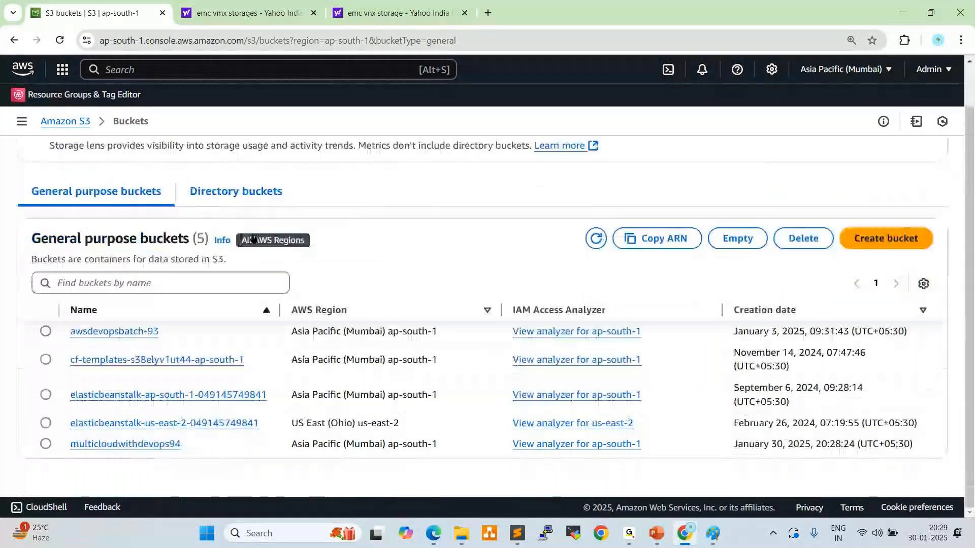
pyautogui.click(145, 445)
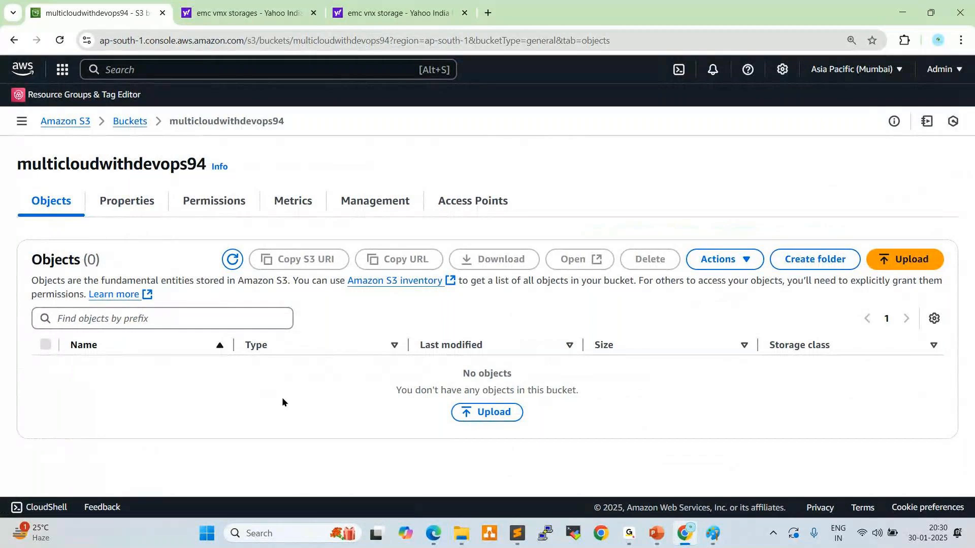
pyautogui.click(130, 203)
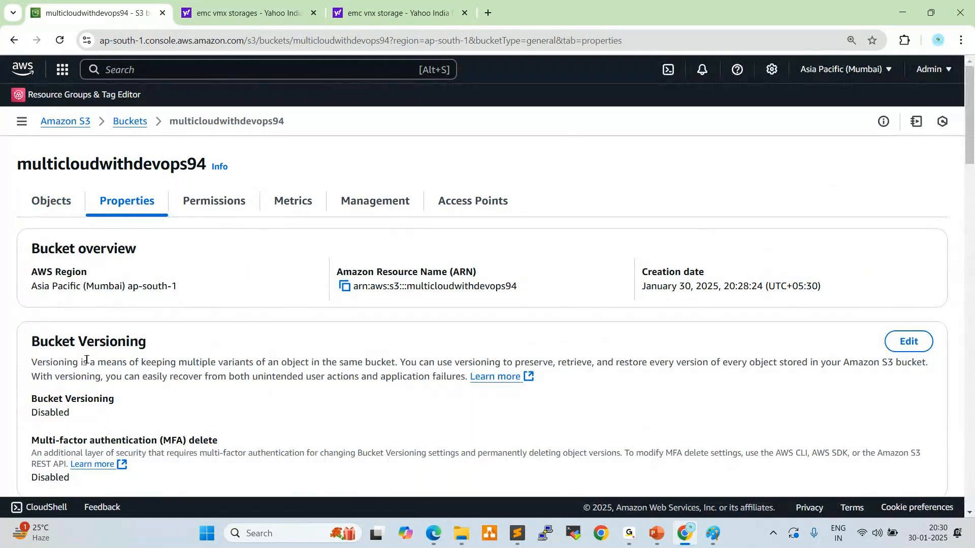
pyautogui.scroll(-2, 624, 381)
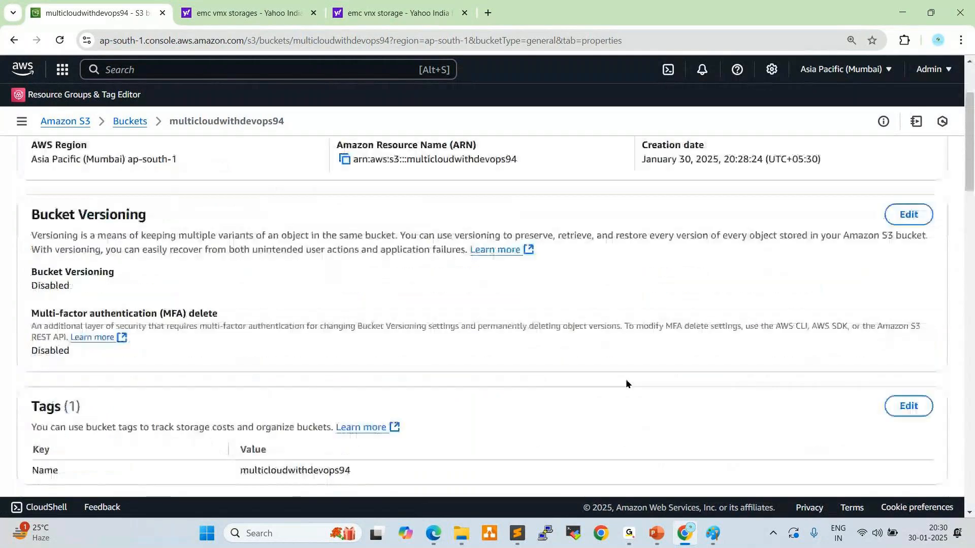
pyautogui.scroll(-1, 429, 379)
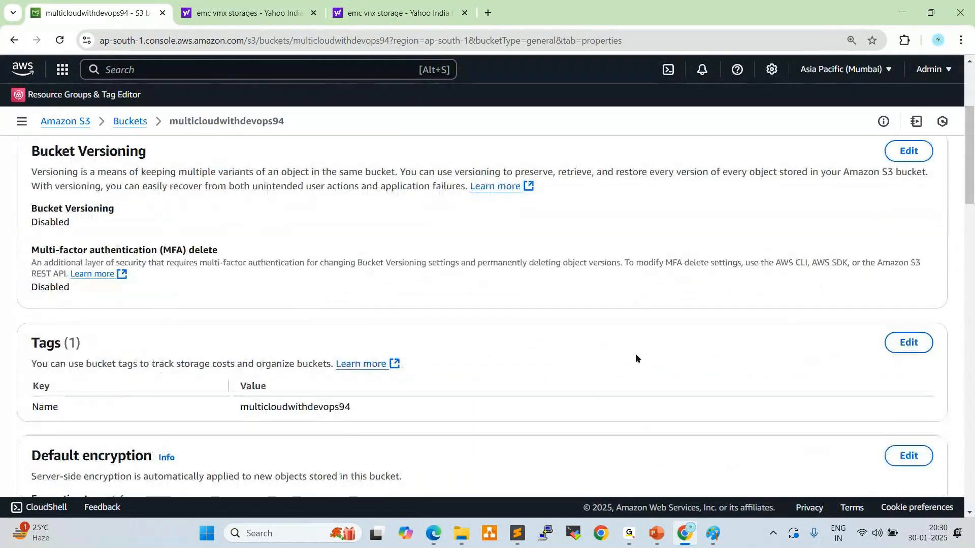
pyautogui.scroll(-2, 635, 355)
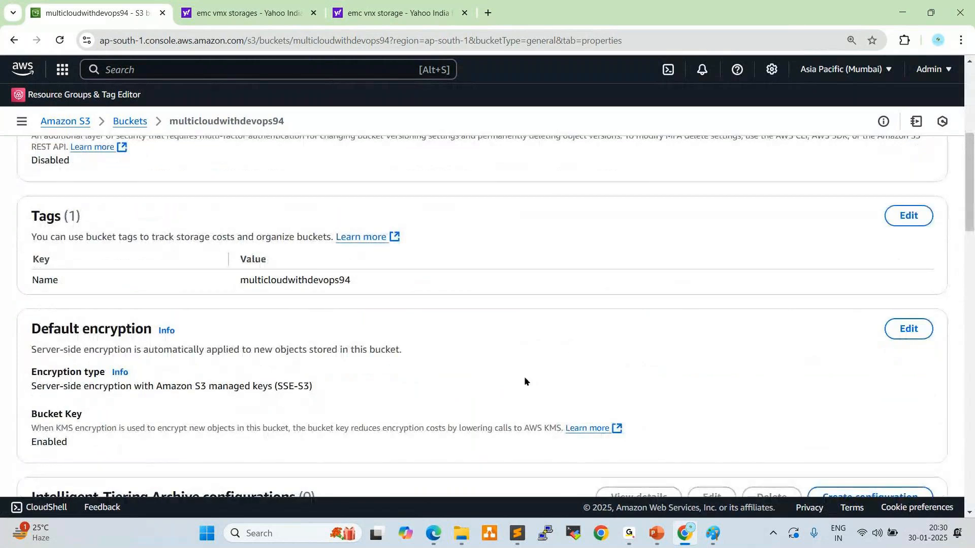
pyautogui.scroll(-2, 523, 378)
pyautogui.scroll(-6, 489, 371)
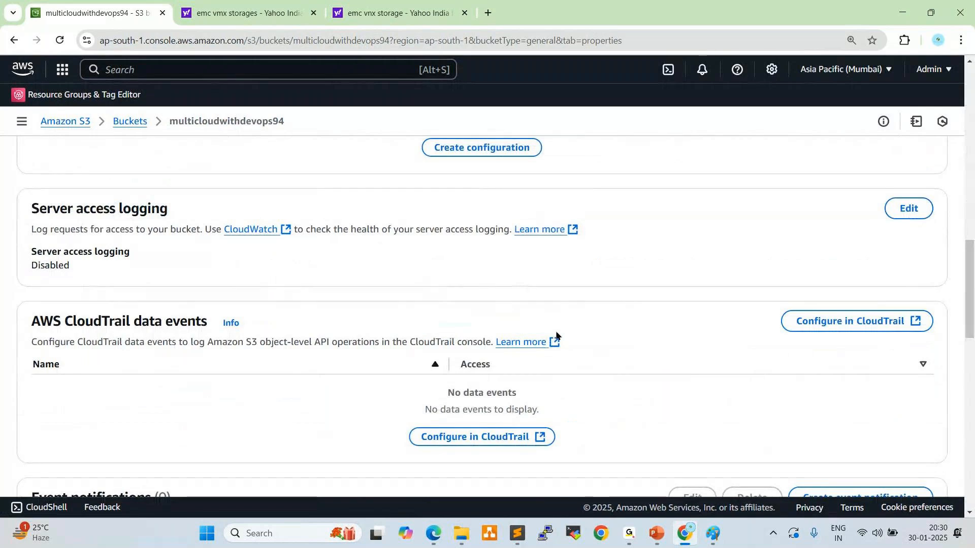
pyautogui.scroll(-14, 560, 336)
pyautogui.scroll(20, 567, 342)
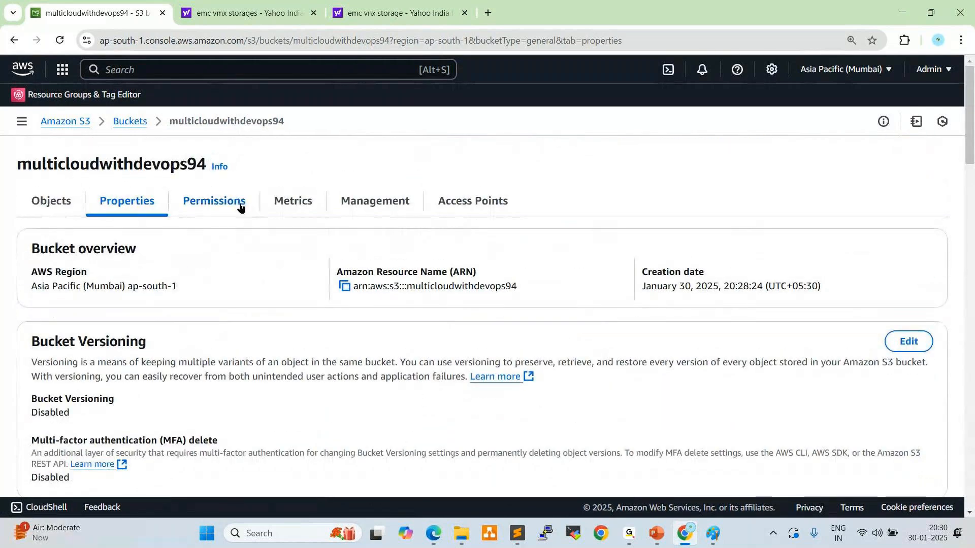
# Review the bucket's permissions, including the Block public access settings and the bucket policy
pyautogui.click(240, 209)
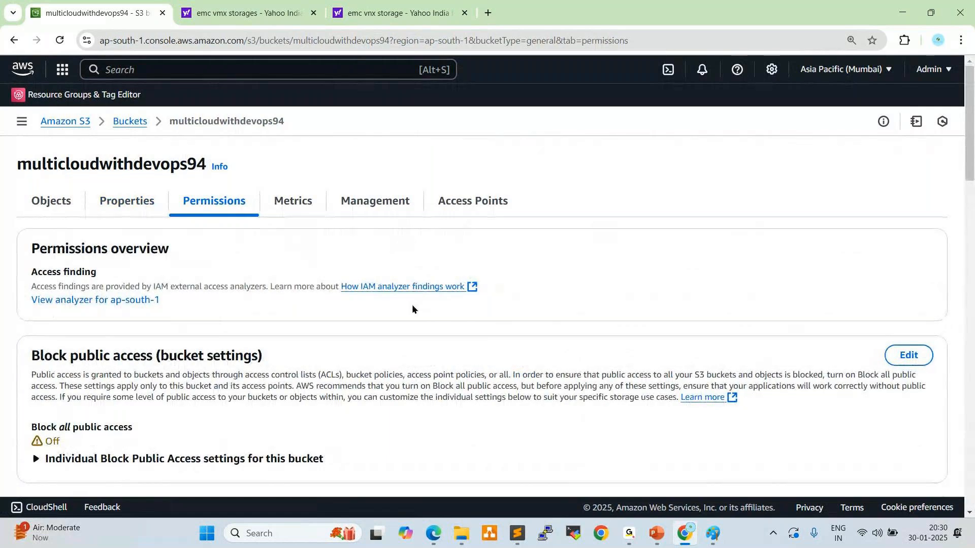
pyautogui.scroll(-4, 304, 332)
pyautogui.scroll(1, 307, 333)
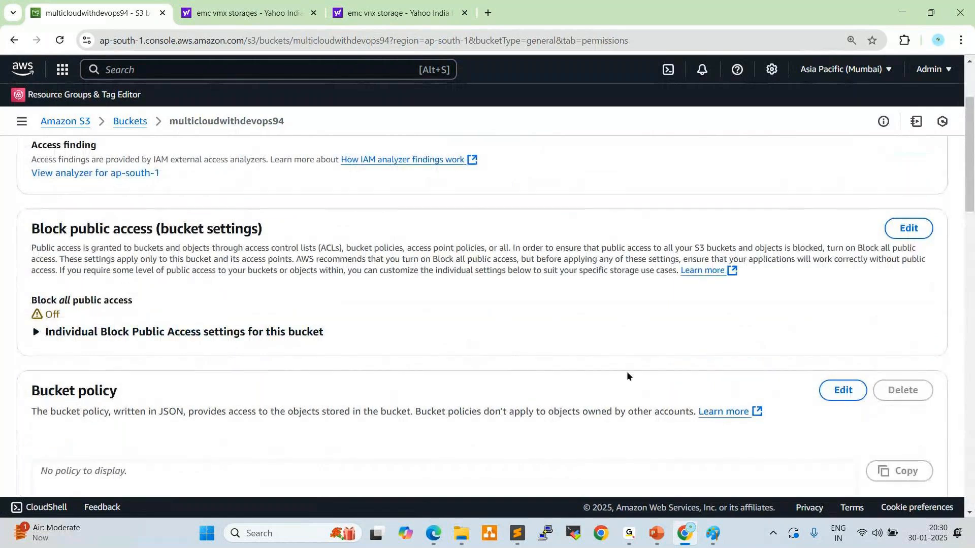
pyautogui.scroll(-5, 616, 380)
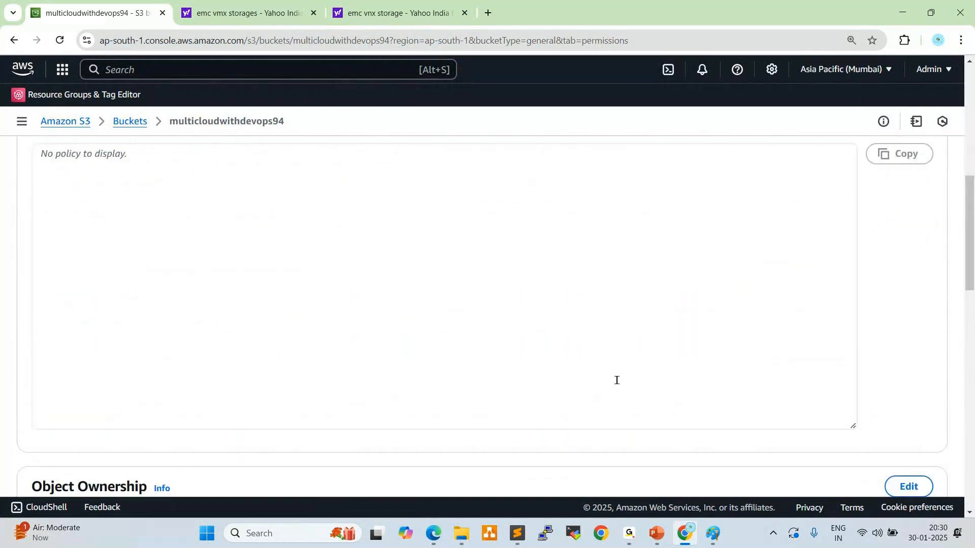
# Review the bucket's permissions overview, bucket metrics and lifecycle configuration
pyautogui.scroll(4, 617, 380)
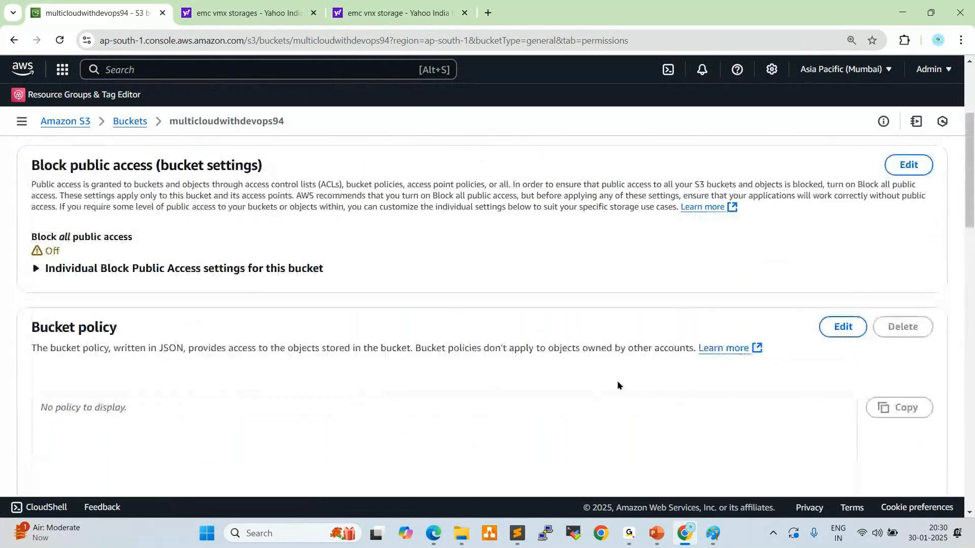
pyautogui.scroll(3, 616, 385)
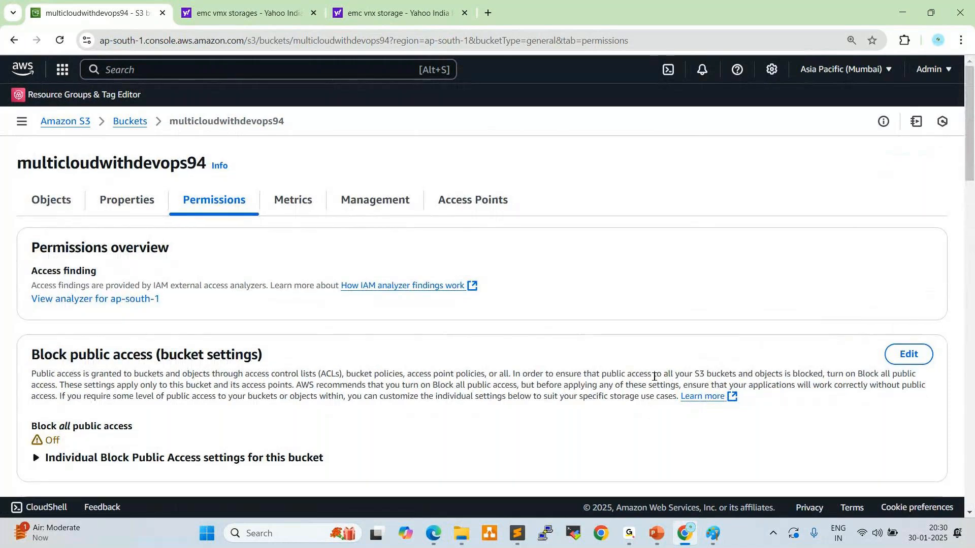
pyautogui.scroll(-2, 507, 421)
pyautogui.scroll(2, 562, 421)
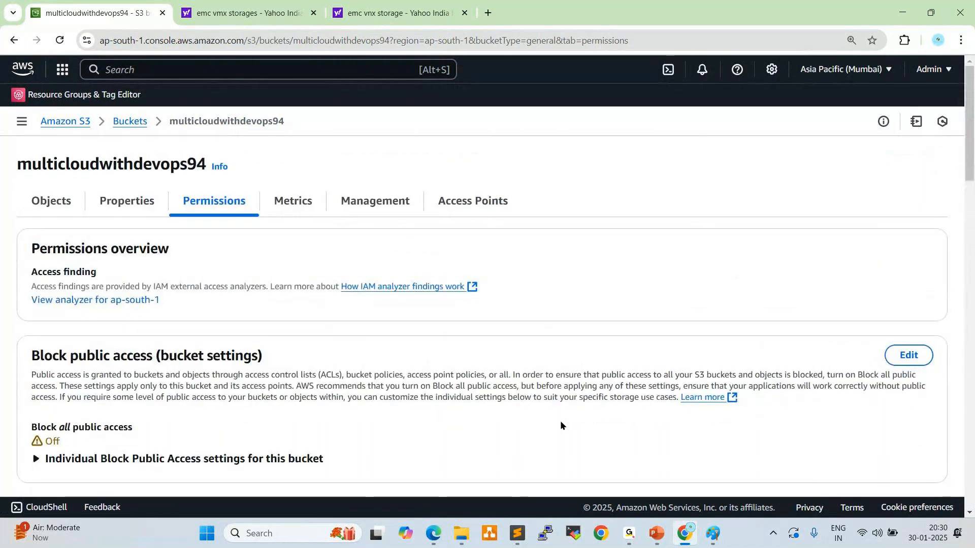
pyautogui.click(298, 205)
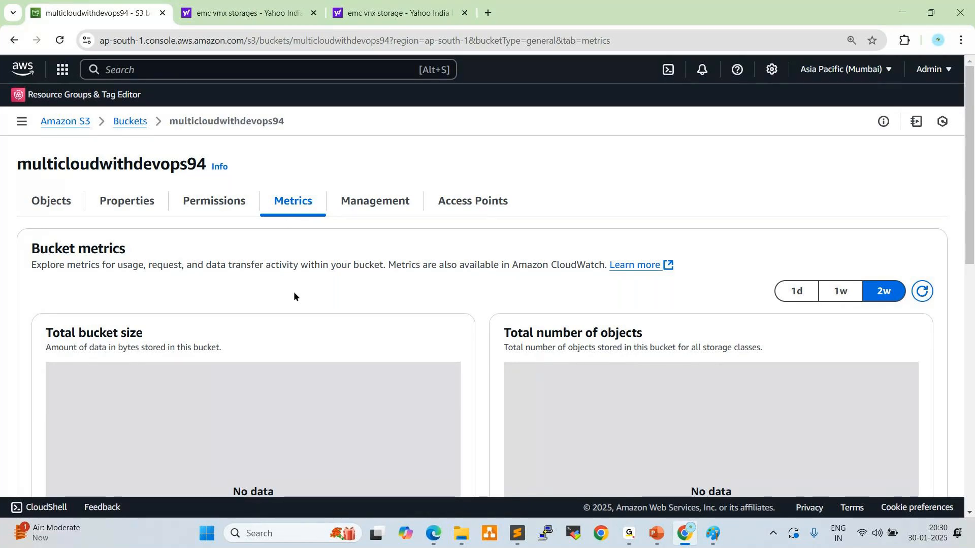
pyautogui.click(382, 203)
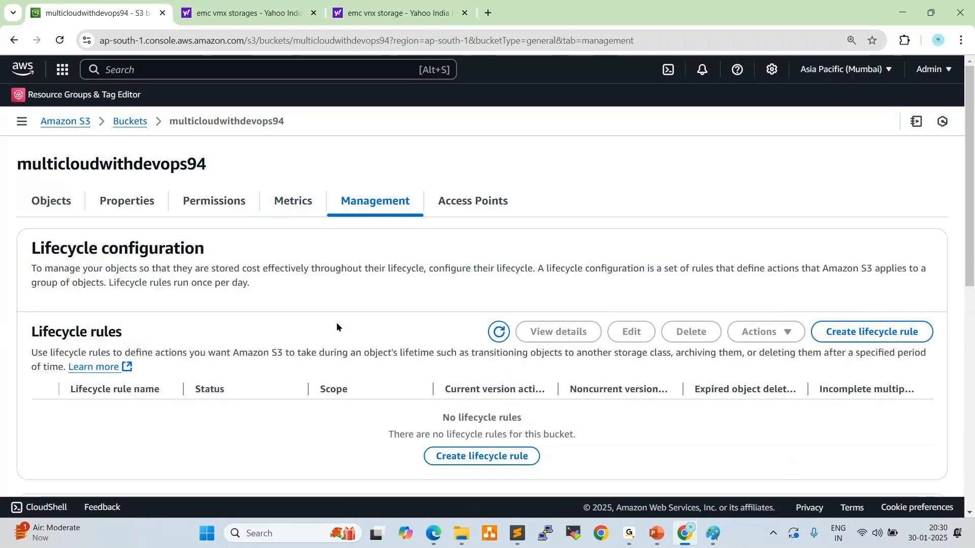
pyautogui.click(450, 456)
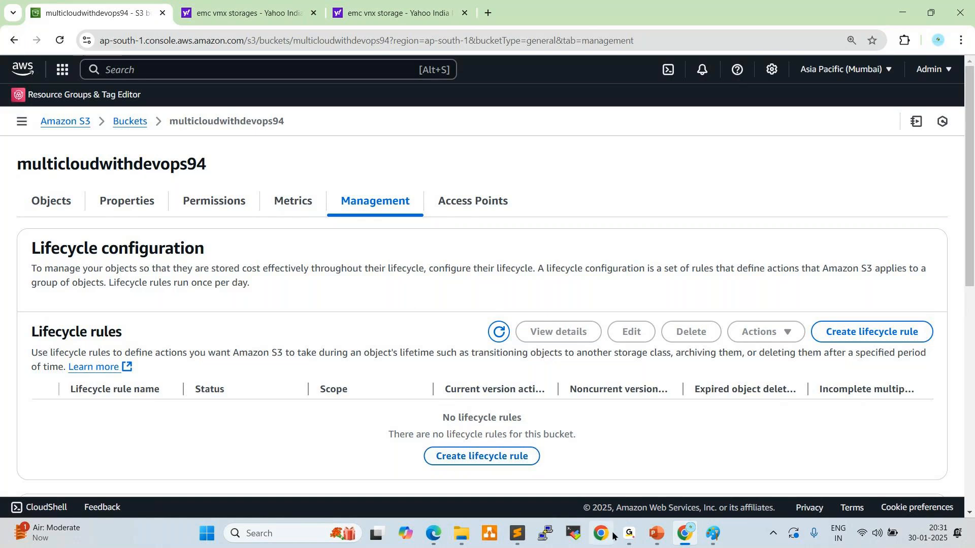
pyautogui.moveTo(629, 533)
pyautogui.click(648, 504)
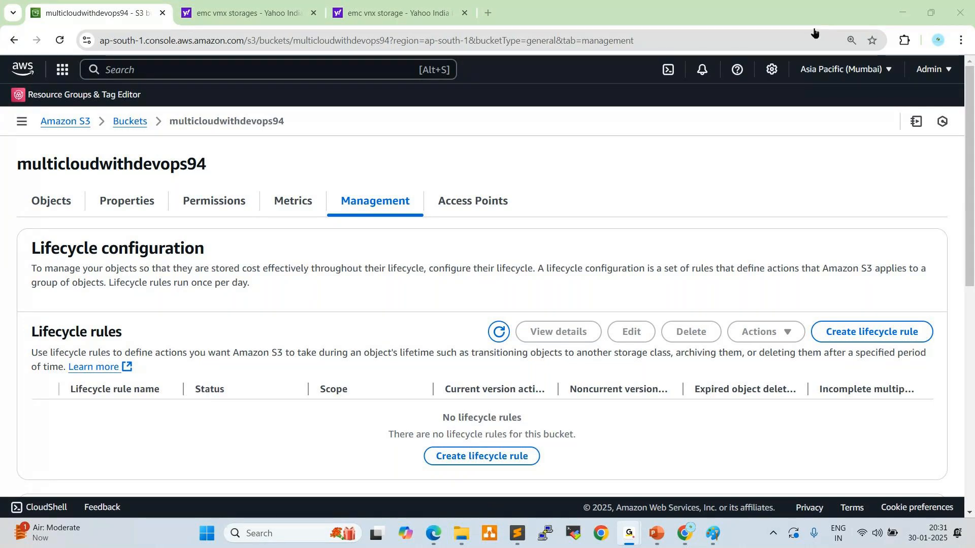
pyautogui.click(904, 17)
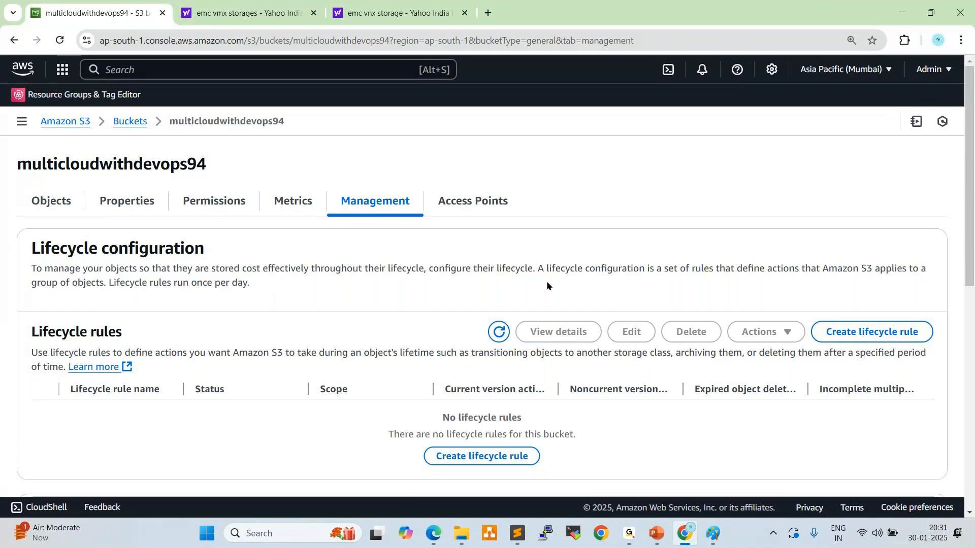
# Check the bucket's access points and return to its list of objects
pyautogui.click(503, 203)
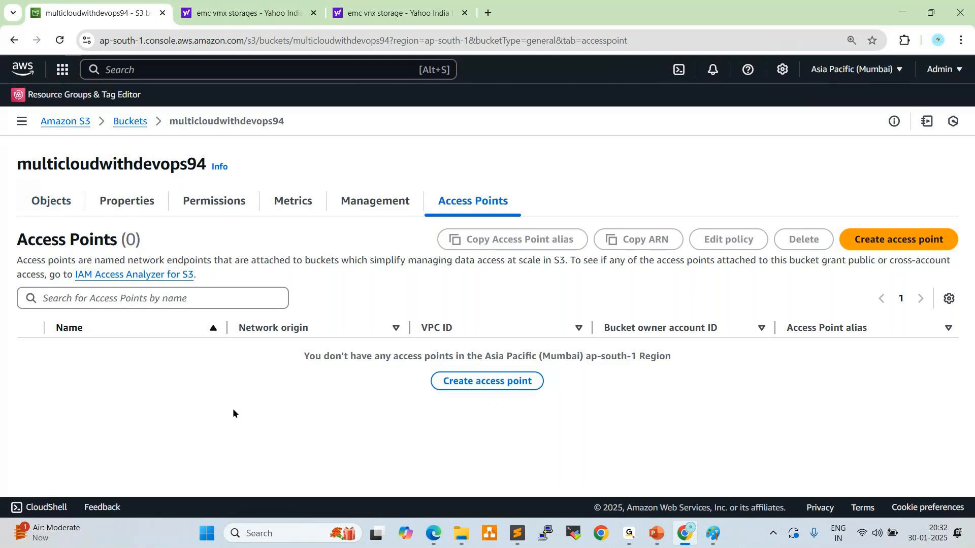
pyautogui.click(59, 205)
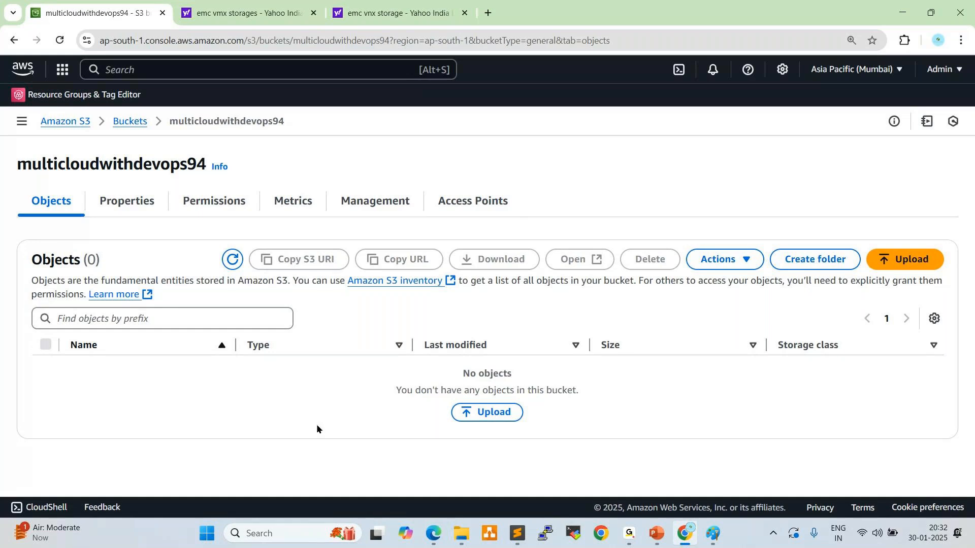
pyautogui.click(495, 413)
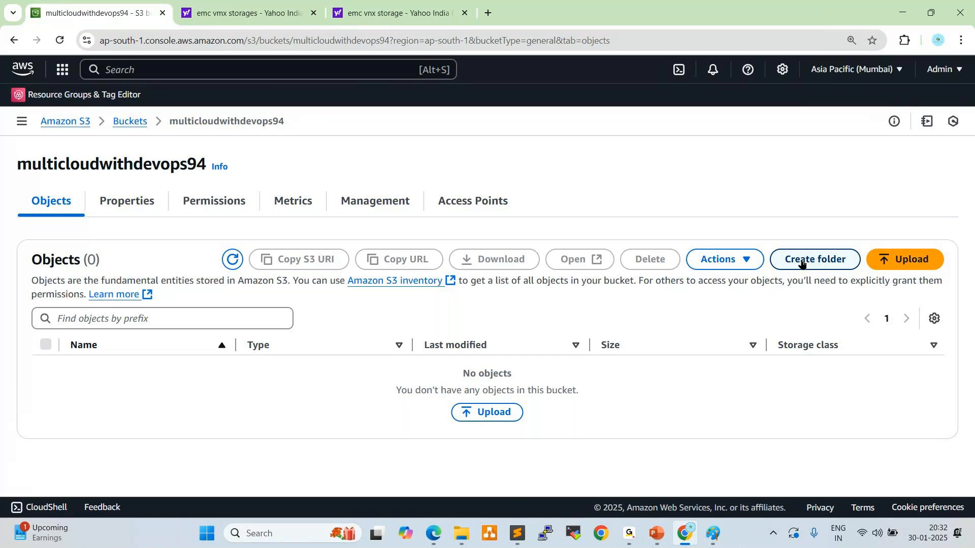
# Upload the file "Kuberenetes interview question and answers" from the Devops Interview QA Latest folder to the bucket and close the upload status
pyautogui.click(504, 413)
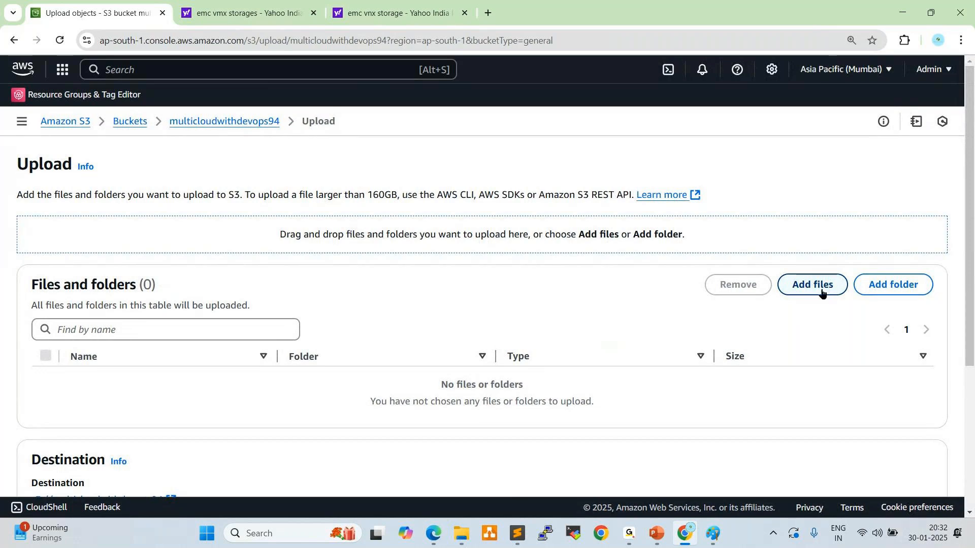
pyautogui.click(799, 287)
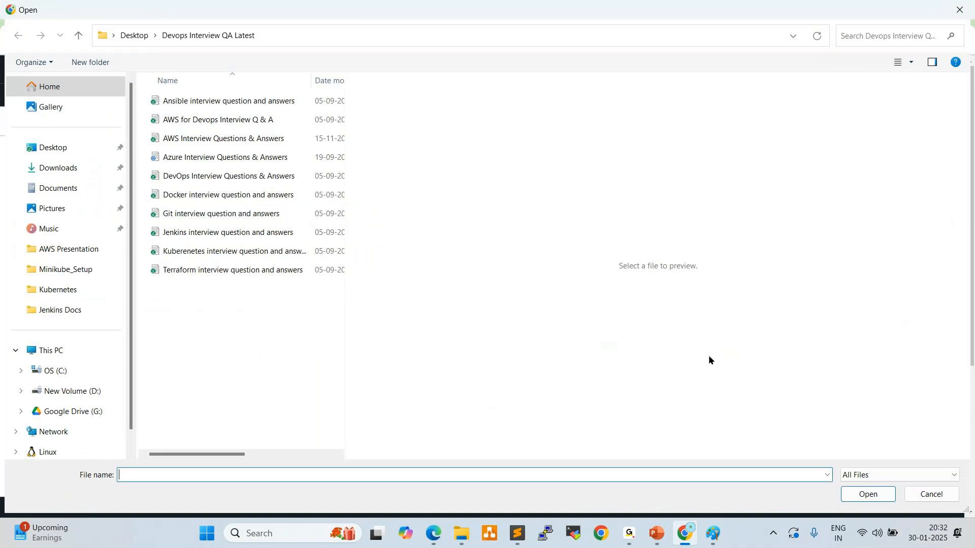
pyautogui.click(236, 251)
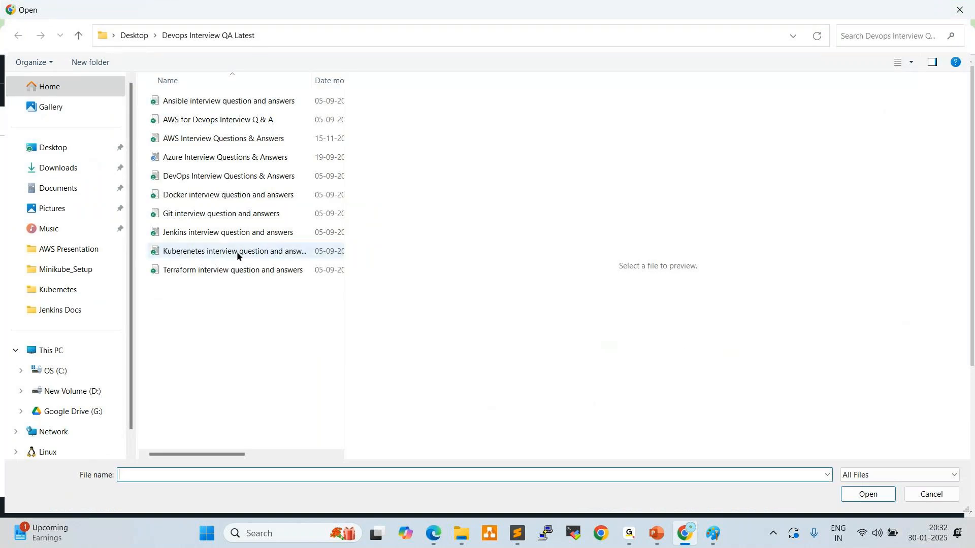
pyautogui.click(863, 500)
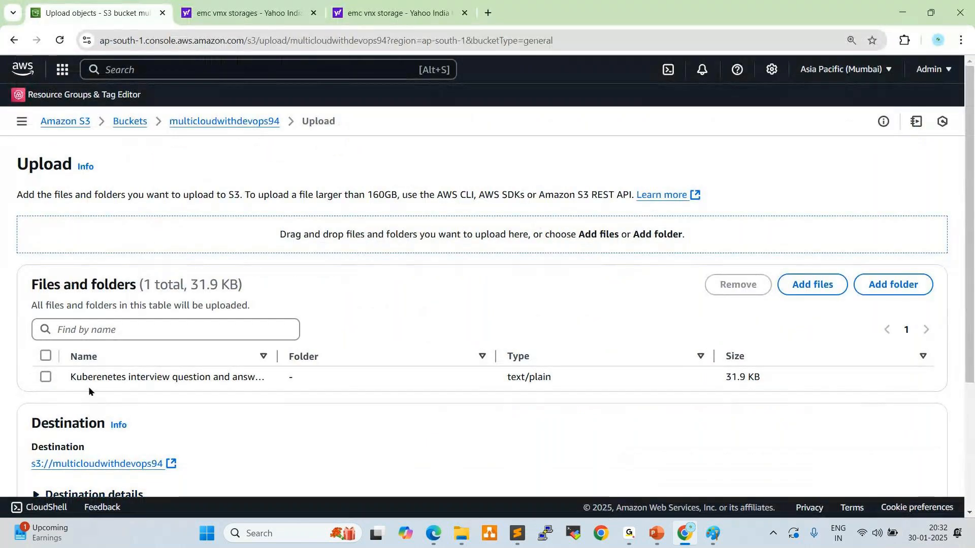
pyautogui.moveTo(88, 385); pyautogui.dragTo(436, 418)
pyautogui.scroll(-3, 456, 410)
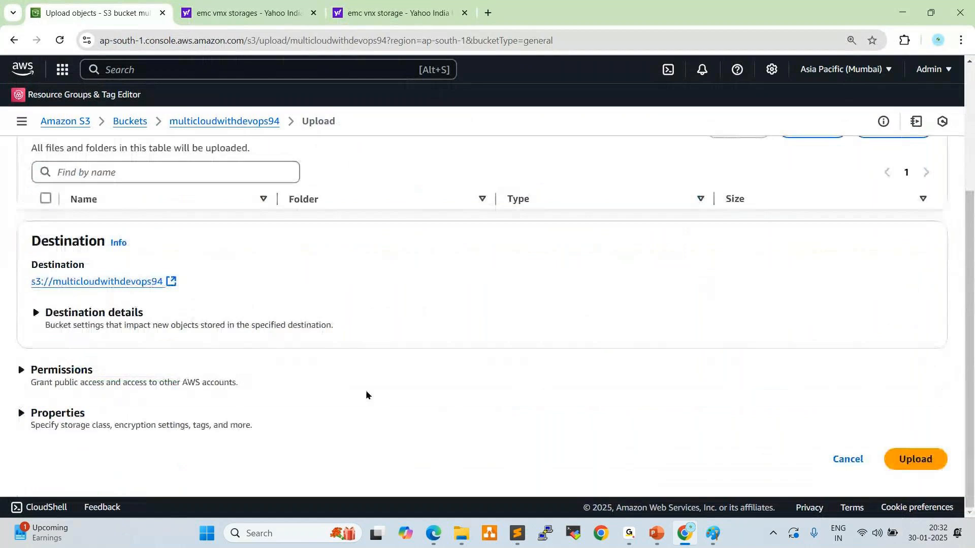
pyautogui.click(915, 460)
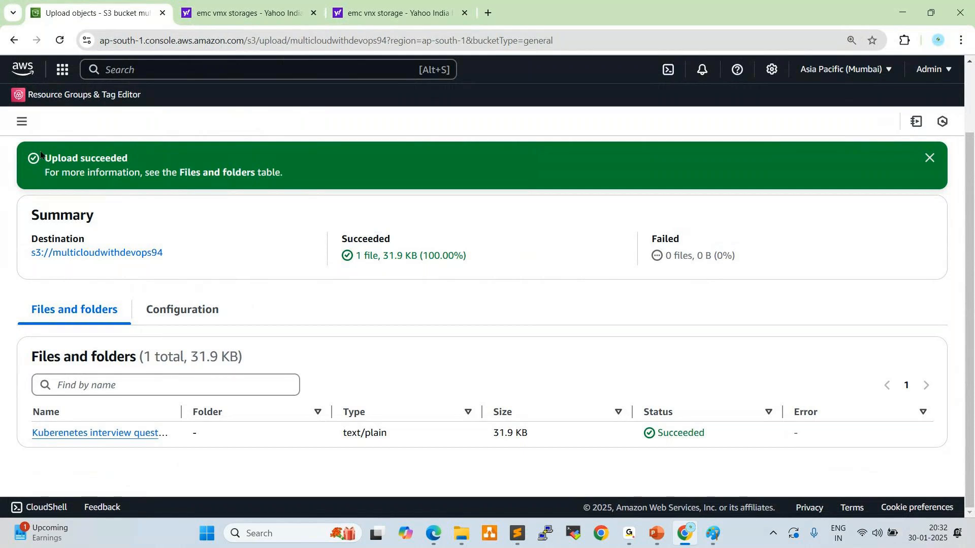
pyautogui.scroll(2, 380, 273)
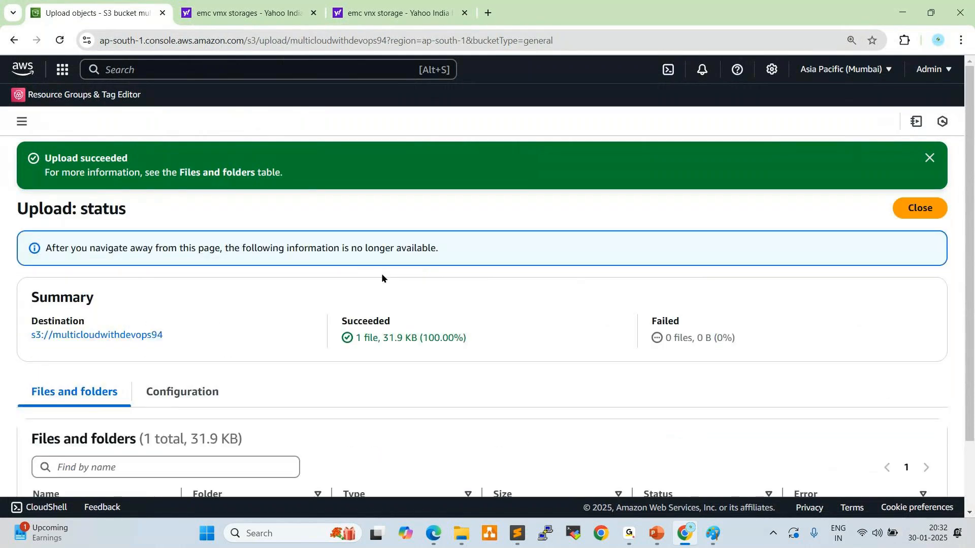
pyautogui.click(923, 214)
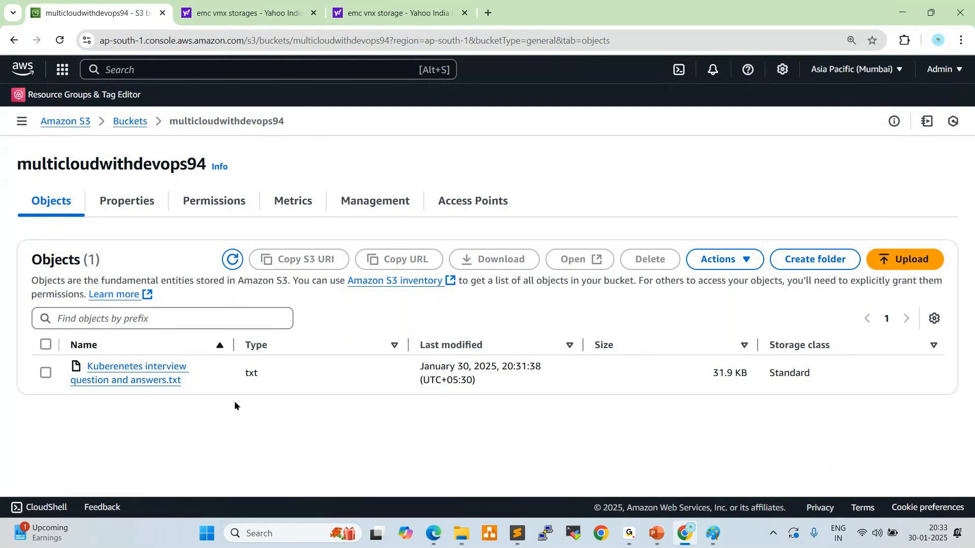
# Open the details of Kuberenetes interview question and answers.txt and copy its object URL
pyautogui.click(127, 372)
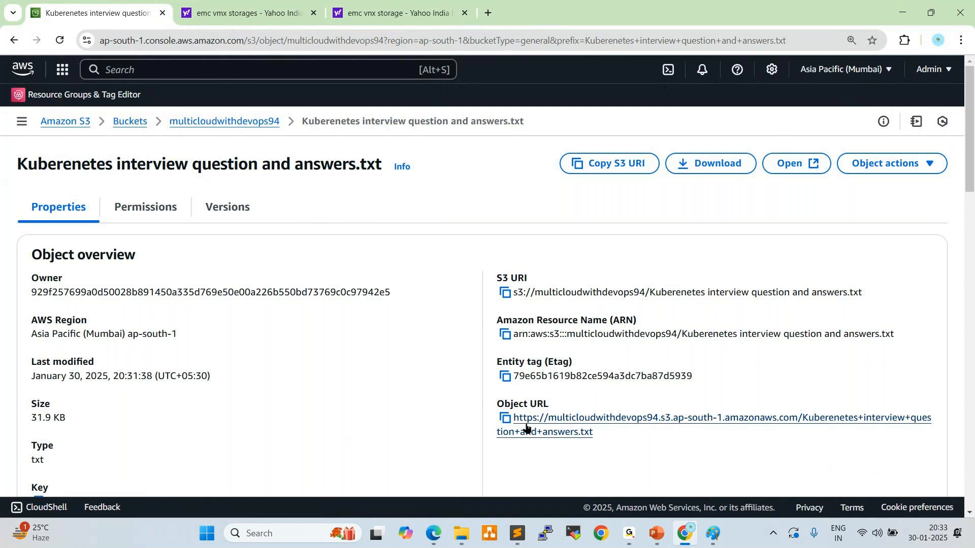
pyautogui.tripleClick(513, 404)
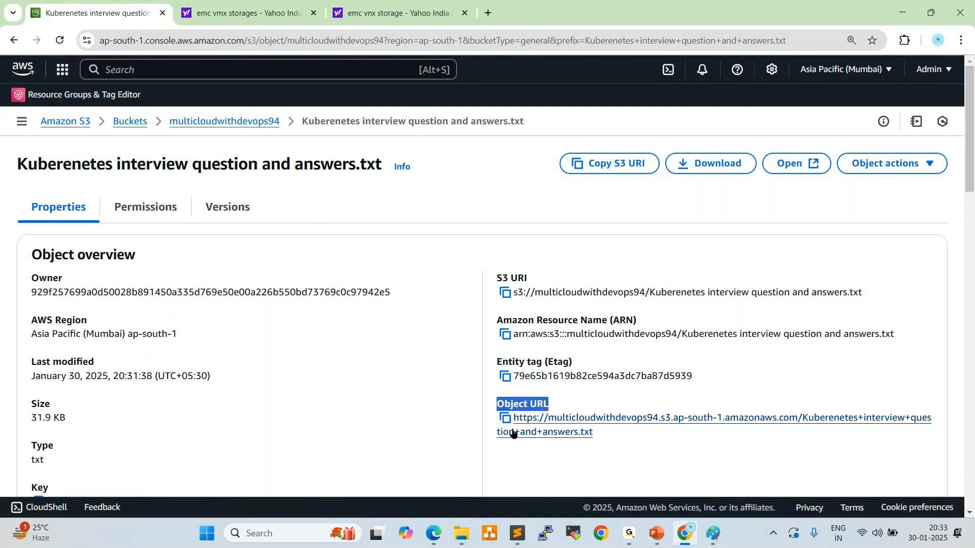
pyautogui.click(505, 418)
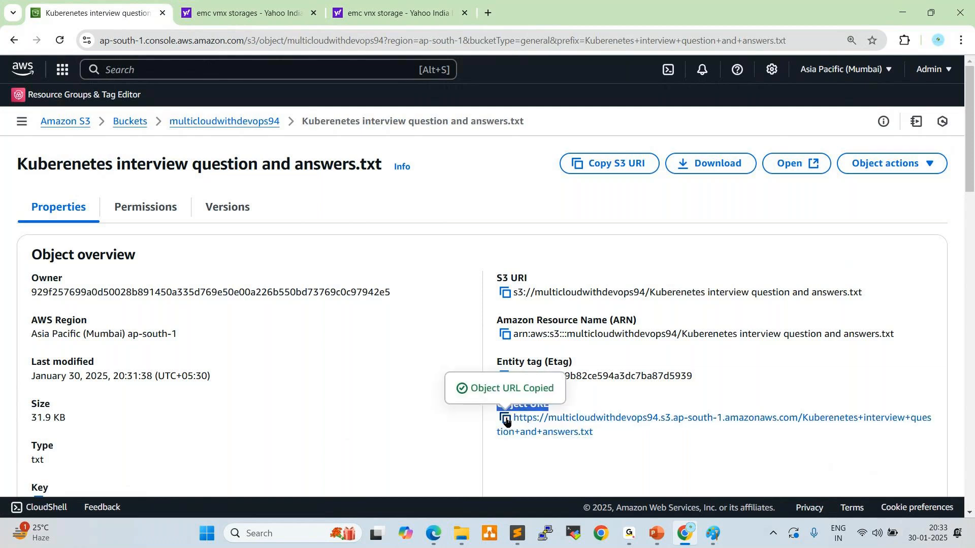
pyautogui.click(629, 534)
pyautogui.click(560, 467)
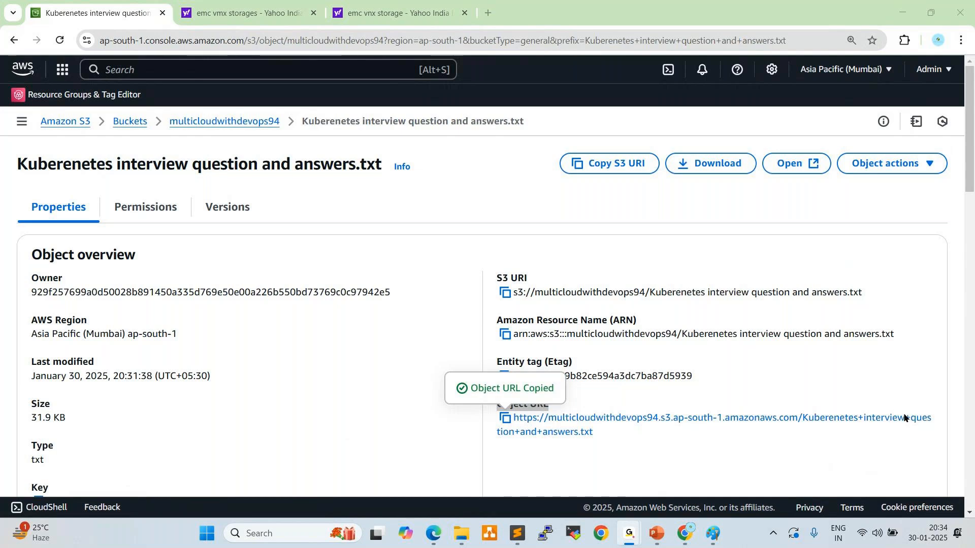
pyautogui.click(902, 10)
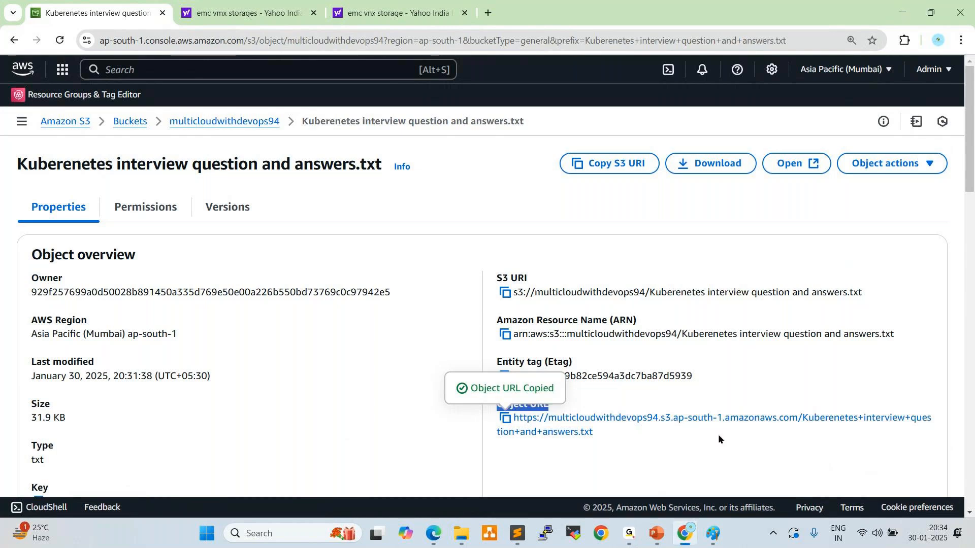
pyautogui.click(780, 453)
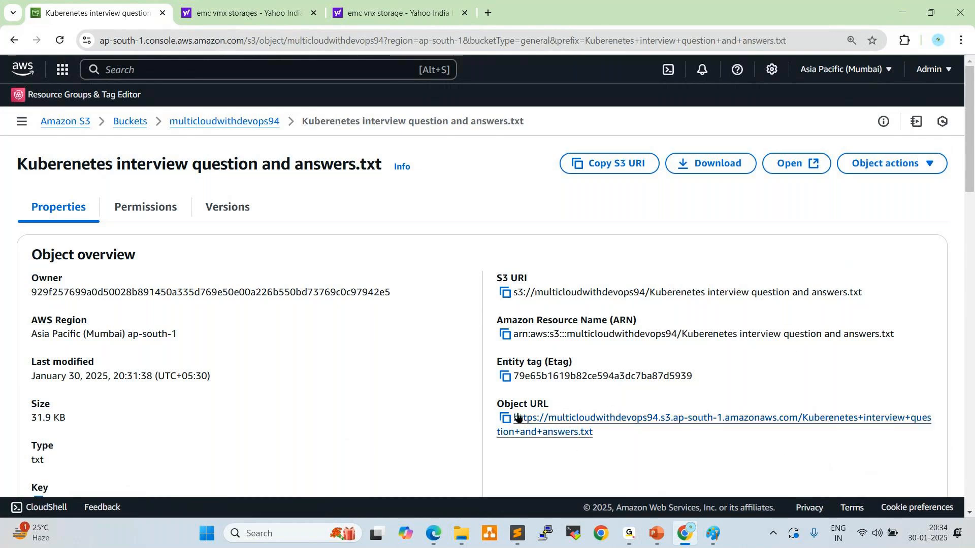
# From the object's permissions, edit the bucket's Object Ownership to ACLs enabled, acknowledge that ACLs will be restored, and save with Bucket owner preferred
pyautogui.click(155, 211)
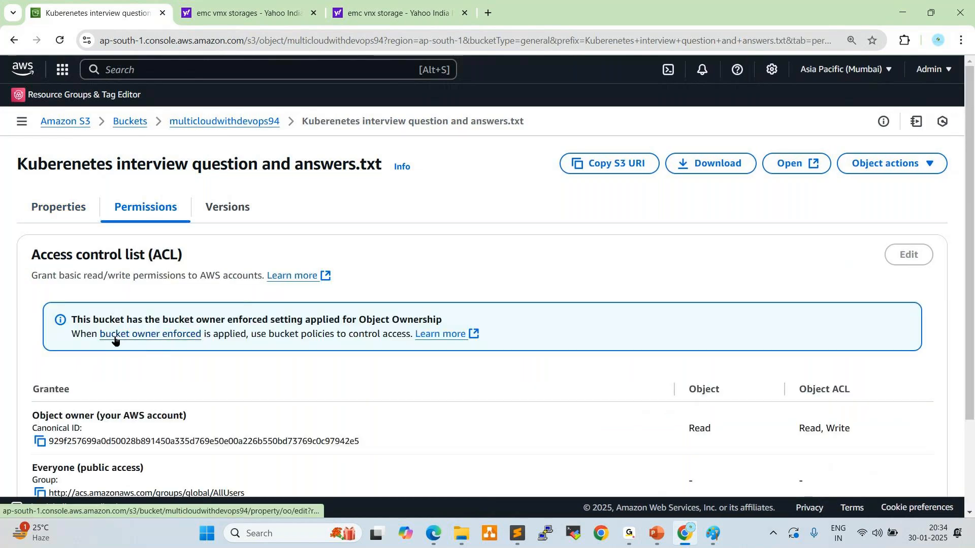
pyautogui.click(150, 335)
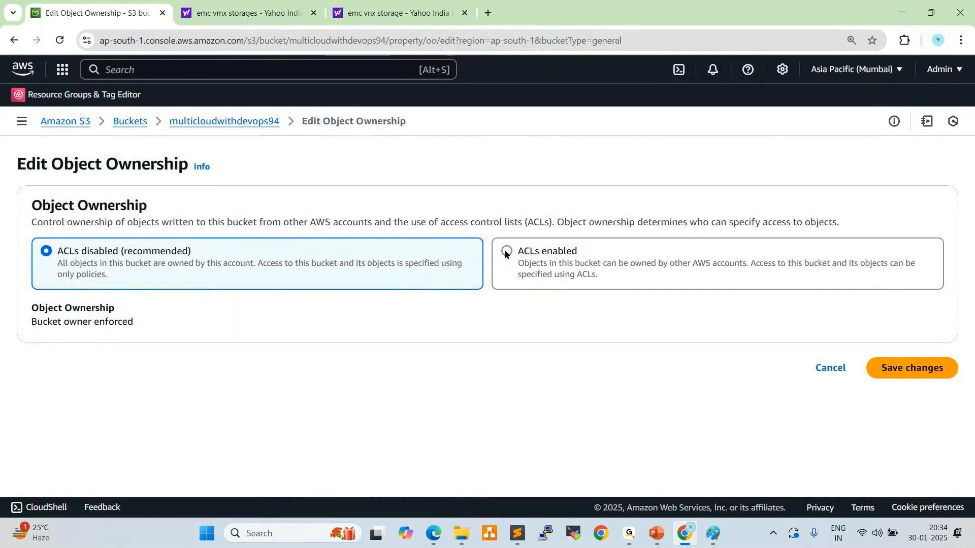
pyautogui.click(506, 253)
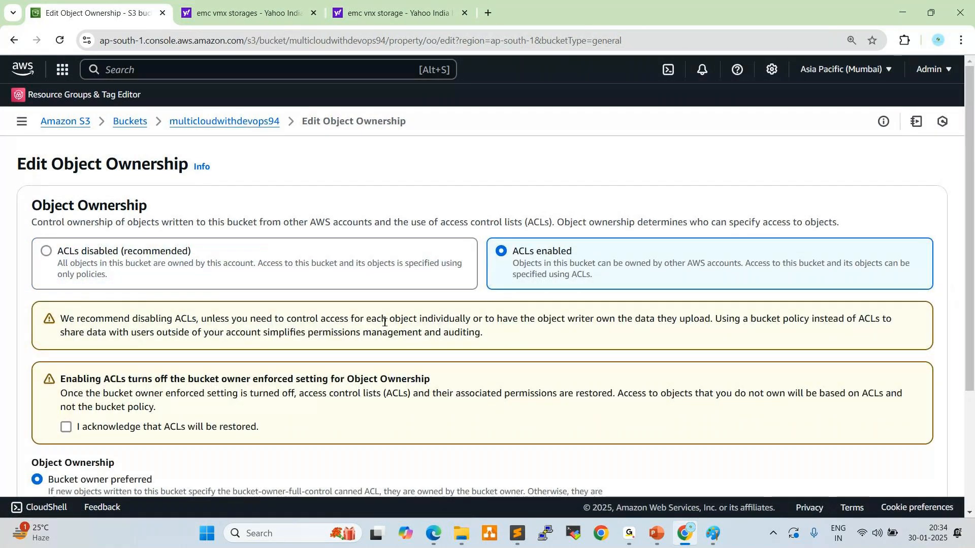
pyautogui.scroll(-1, 344, 326)
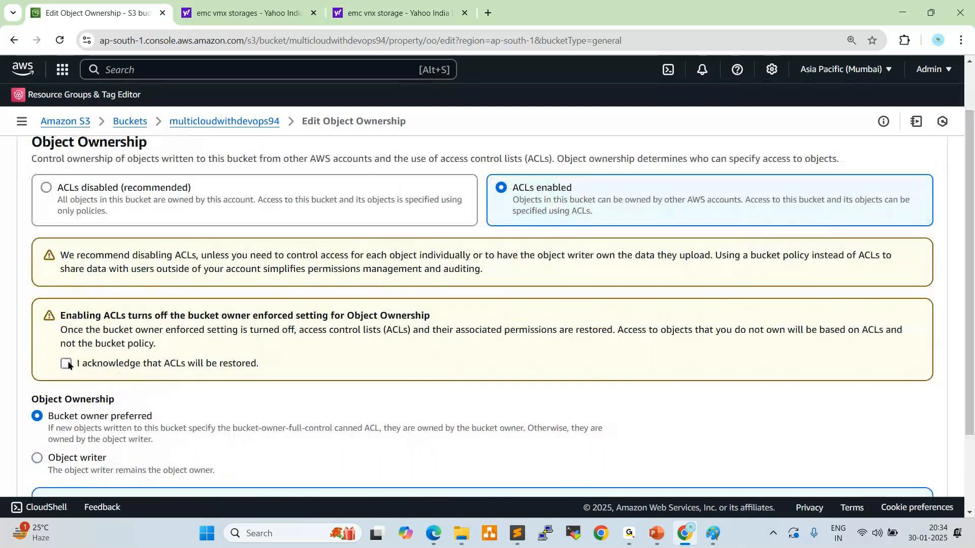
pyautogui.click(68, 364)
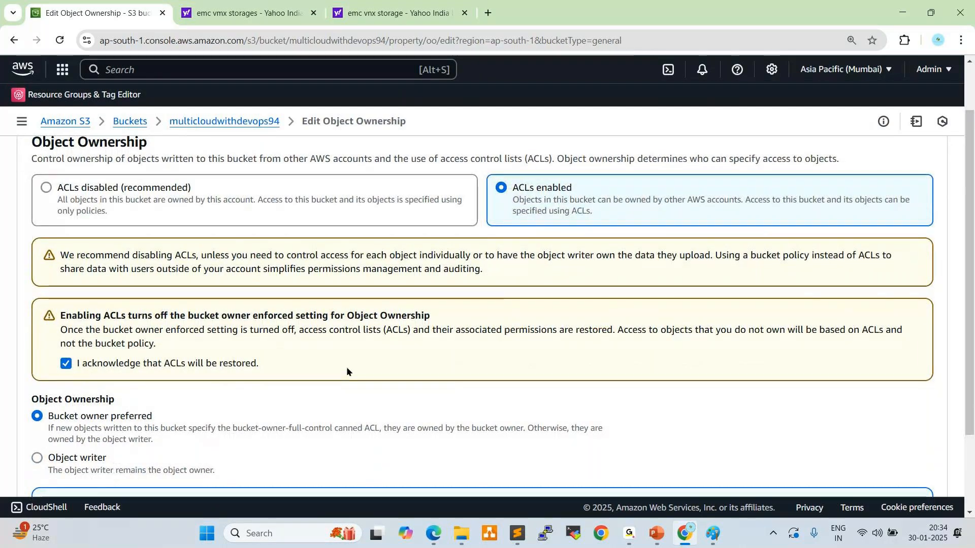
pyautogui.scroll(-2, 346, 371)
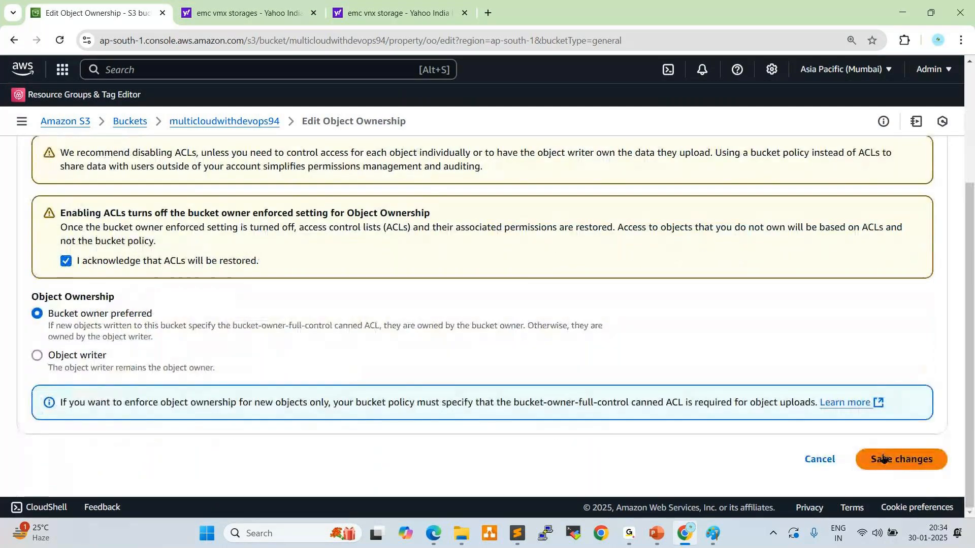
pyautogui.click(882, 458)
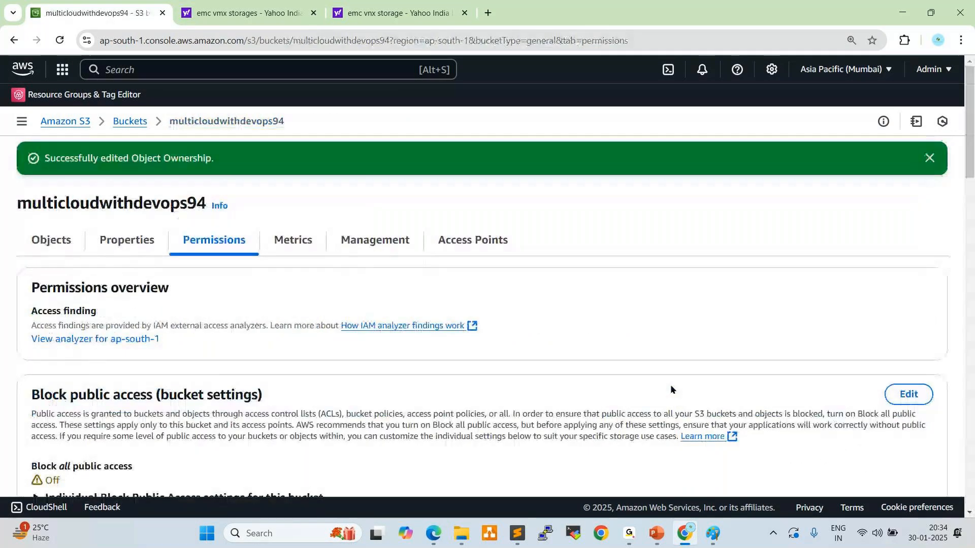
# Make the object Kuberenetes interview question and answers.txt public using ACL and close the status page
pyautogui.click(56, 241)
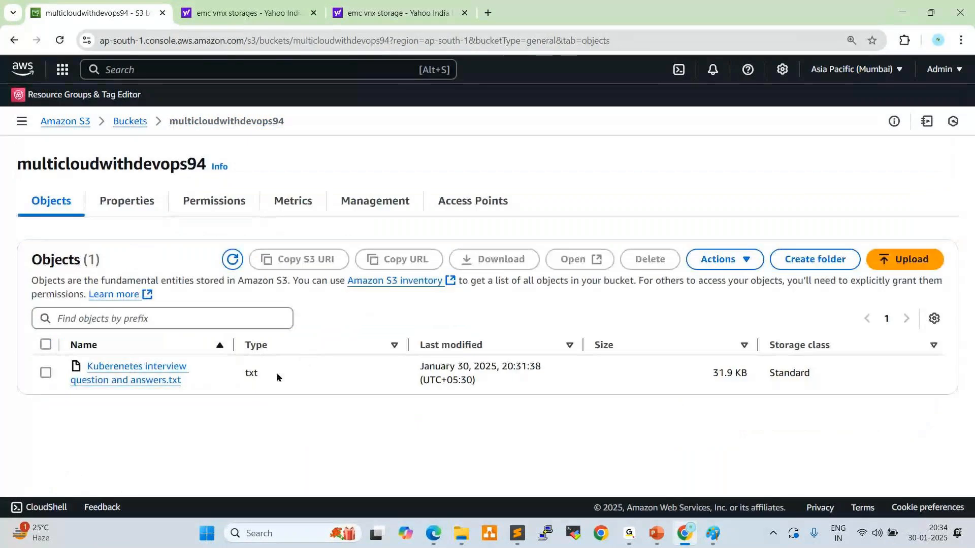
pyautogui.click(144, 380)
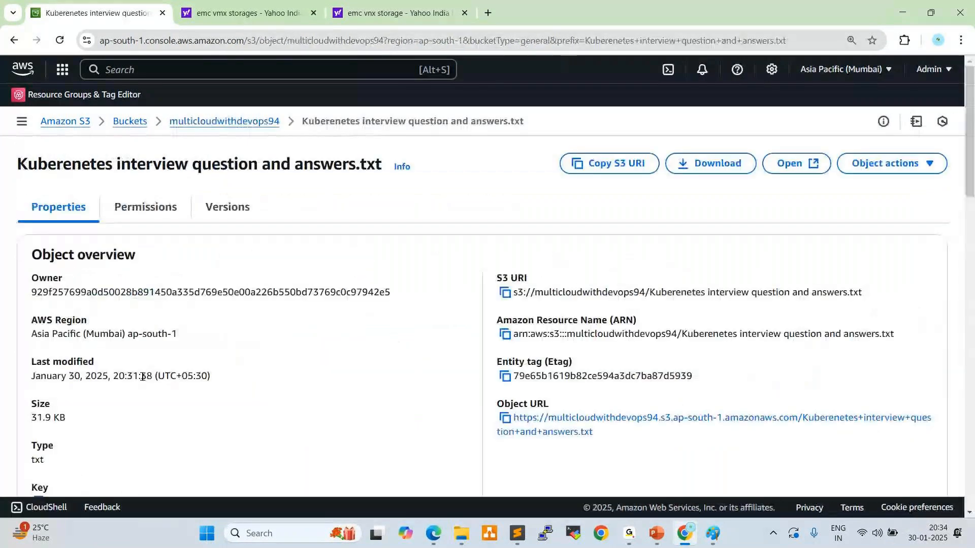
pyautogui.click(872, 164)
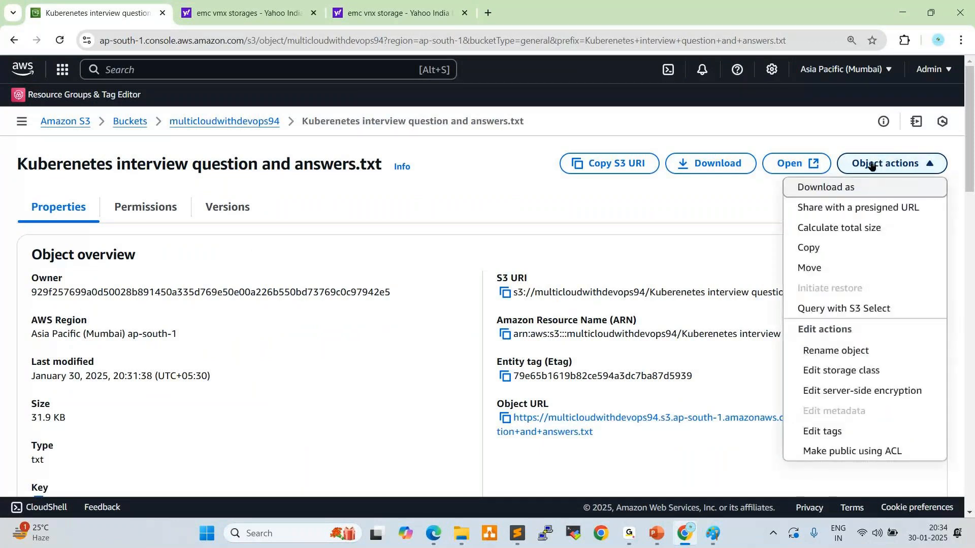
pyautogui.click(861, 452)
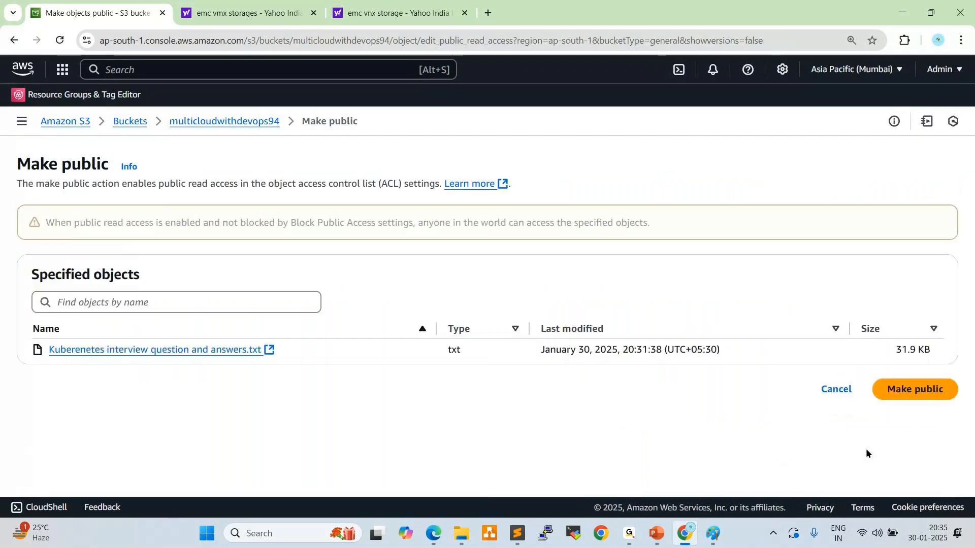
pyautogui.click(894, 397)
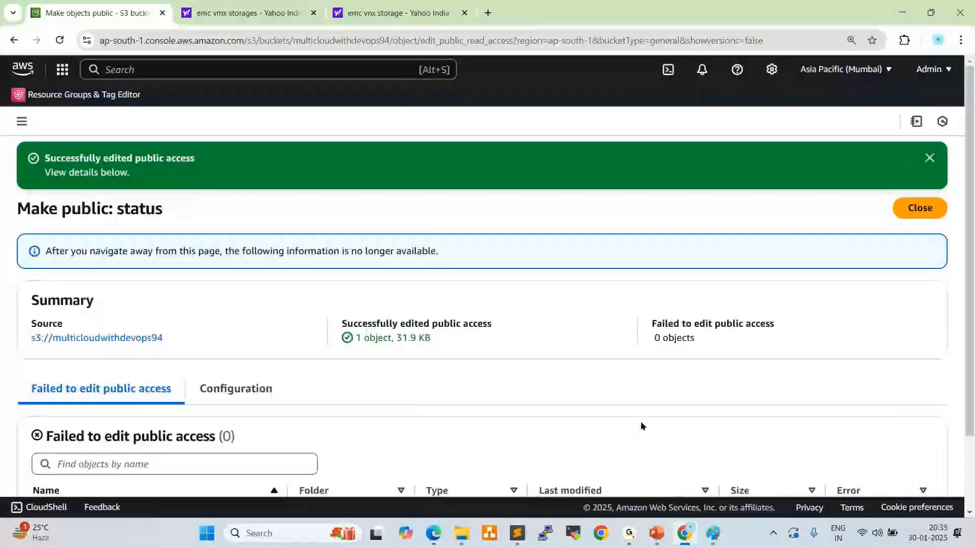
pyautogui.click(929, 160)
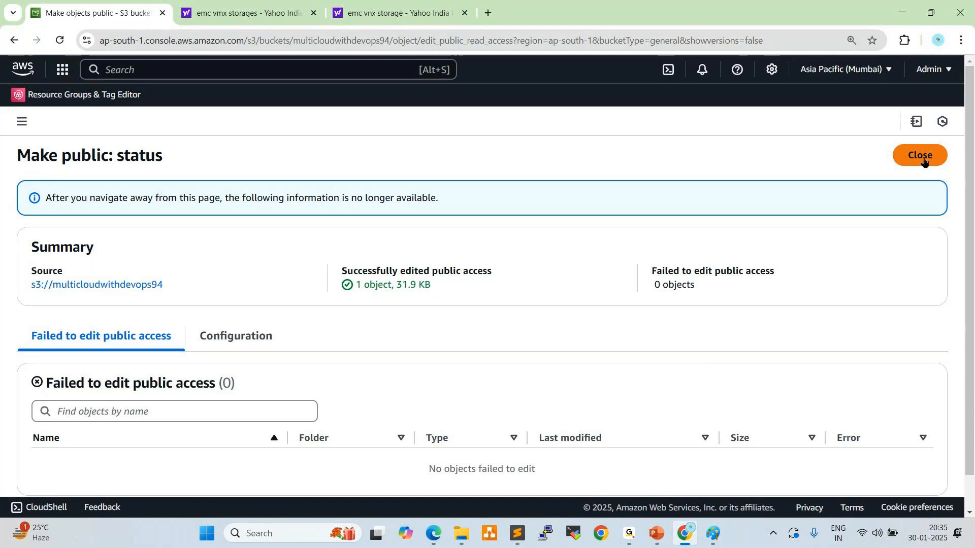
pyautogui.click(922, 156)
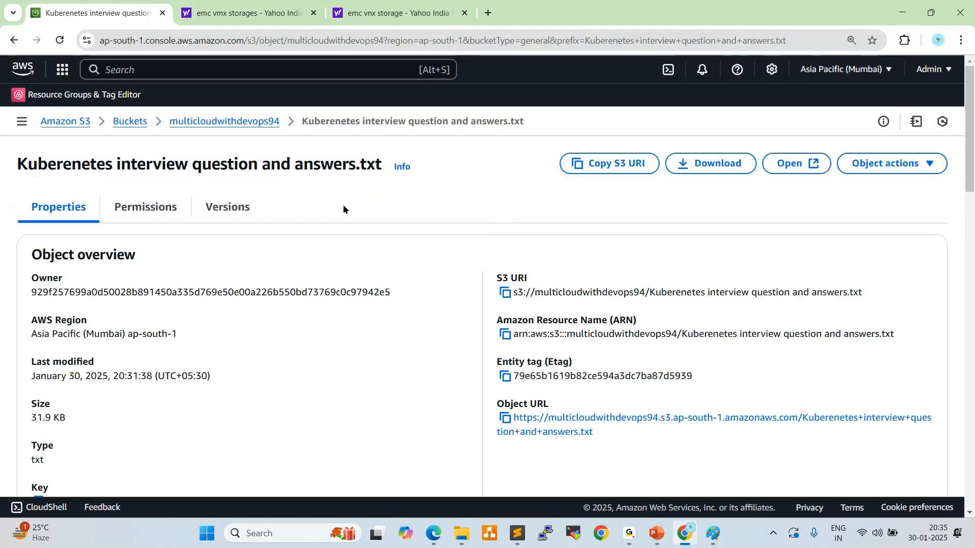
# Reopen the multicloudwithdevops94 bucket from the bucket list and start adding a folder to a new upload, browsing to New Volume (D:)
pyautogui.click(133, 123)
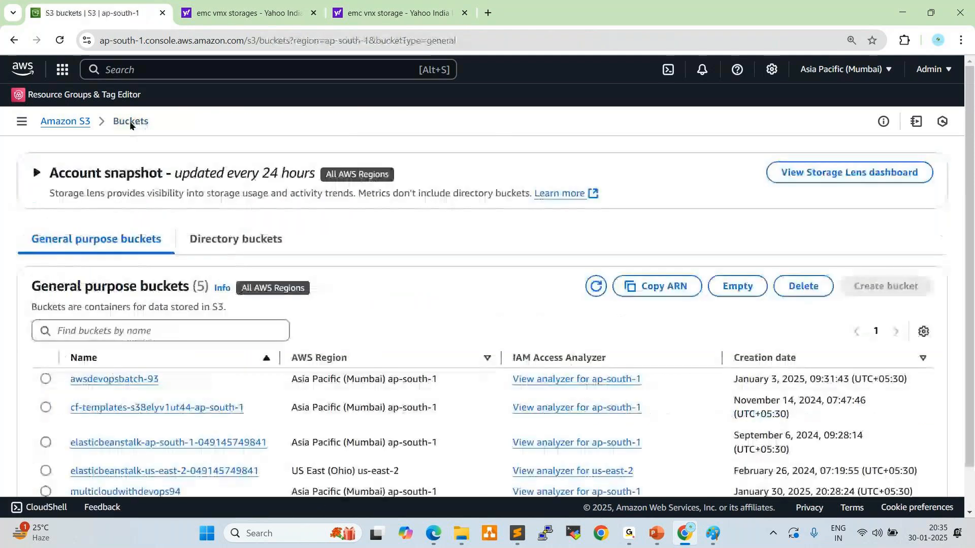
pyautogui.scroll(-2, 262, 208)
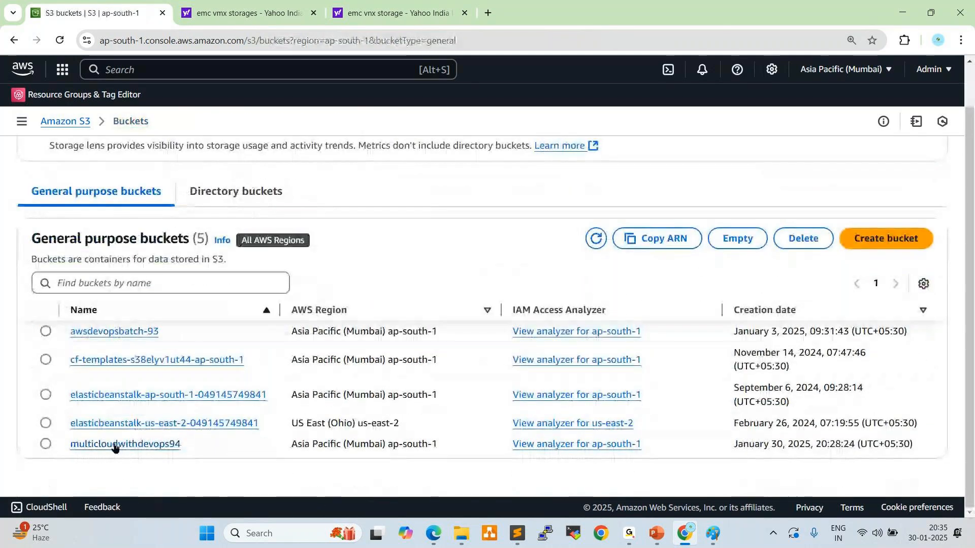
pyautogui.click(116, 445)
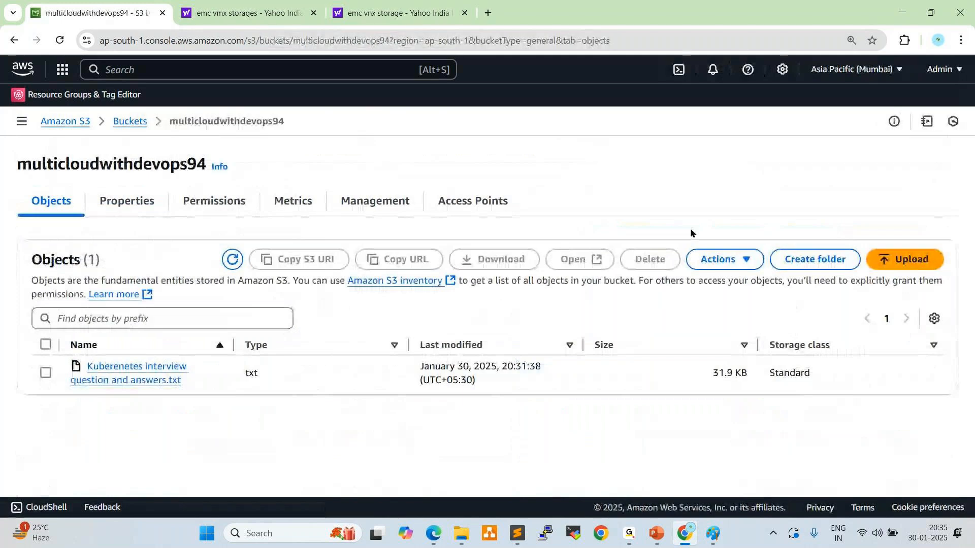
pyautogui.click(898, 265)
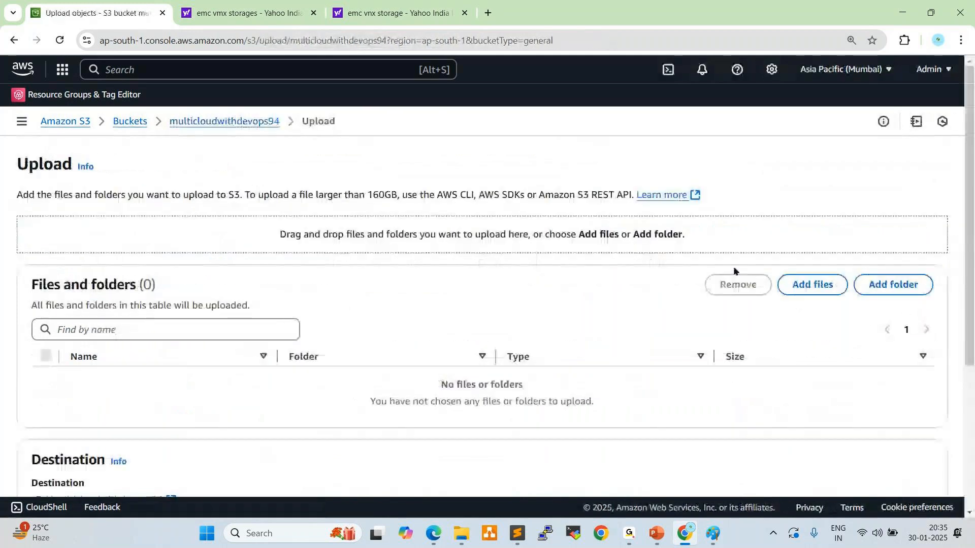
pyautogui.click(883, 296)
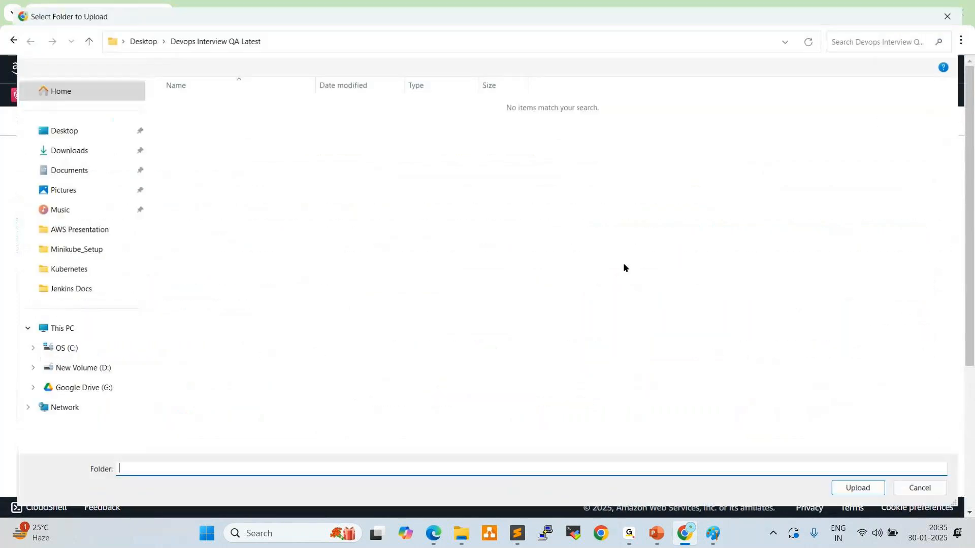
pyautogui.click(76, 373)
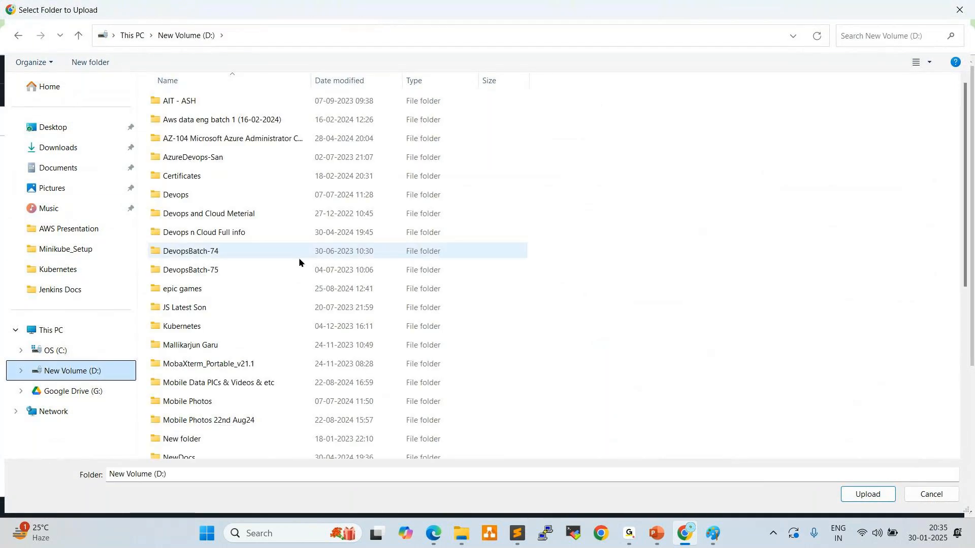
pyautogui.doubleClick(203, 194)
pyautogui.click(205, 213)
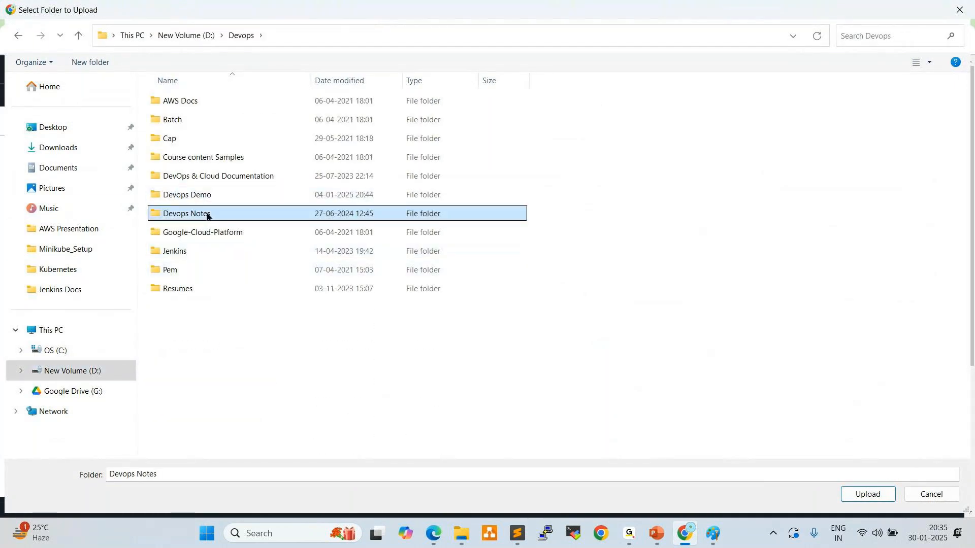
pyautogui.doubleClick(205, 213)
pyautogui.click(78, 35)
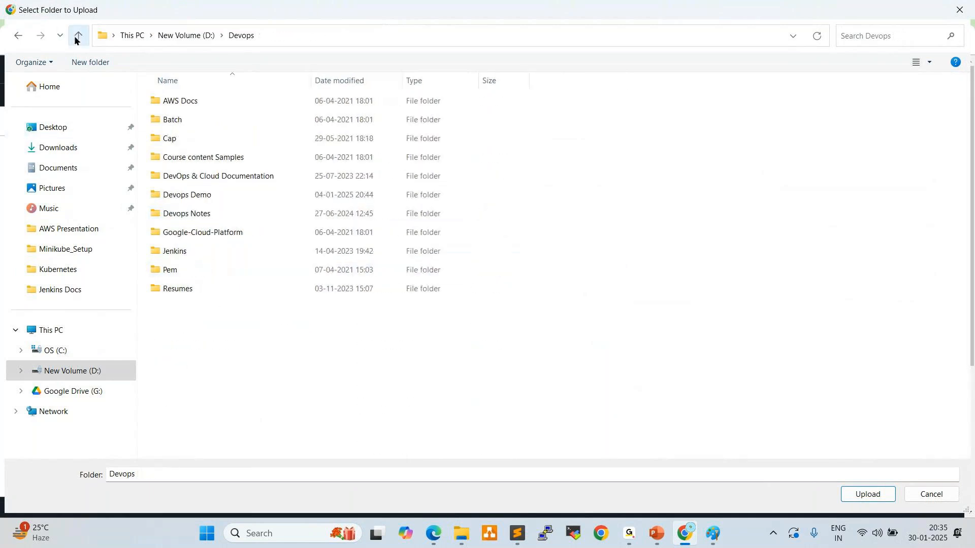
pyautogui.click(69, 376)
pyautogui.scroll(-4, 234, 309)
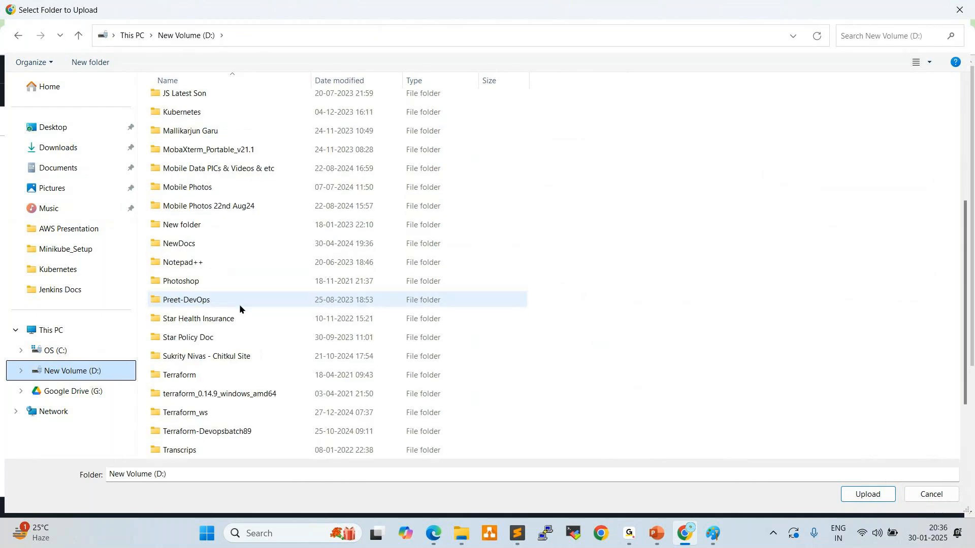
pyautogui.scroll(4, 239, 305)
# Add the Terraform folder from Devops > Devops Notes to the upload list and approve sending its files to the site
pyautogui.doubleClick(196, 195)
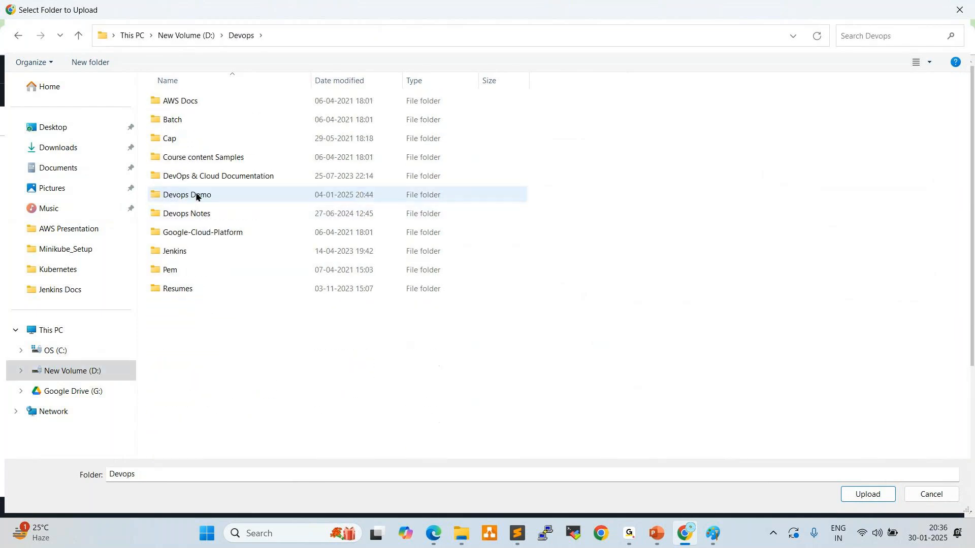
pyautogui.doubleClick(197, 213)
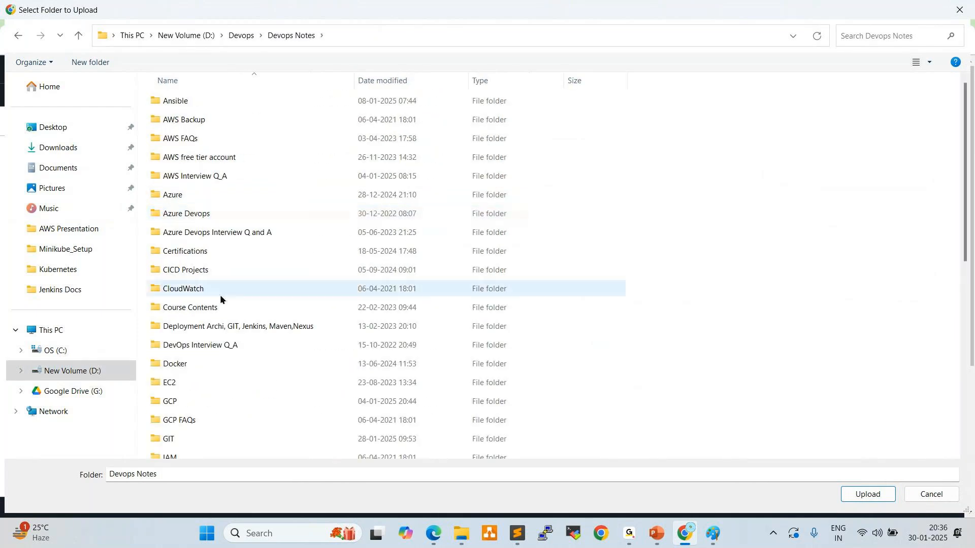
pyautogui.scroll(-8, 223, 297)
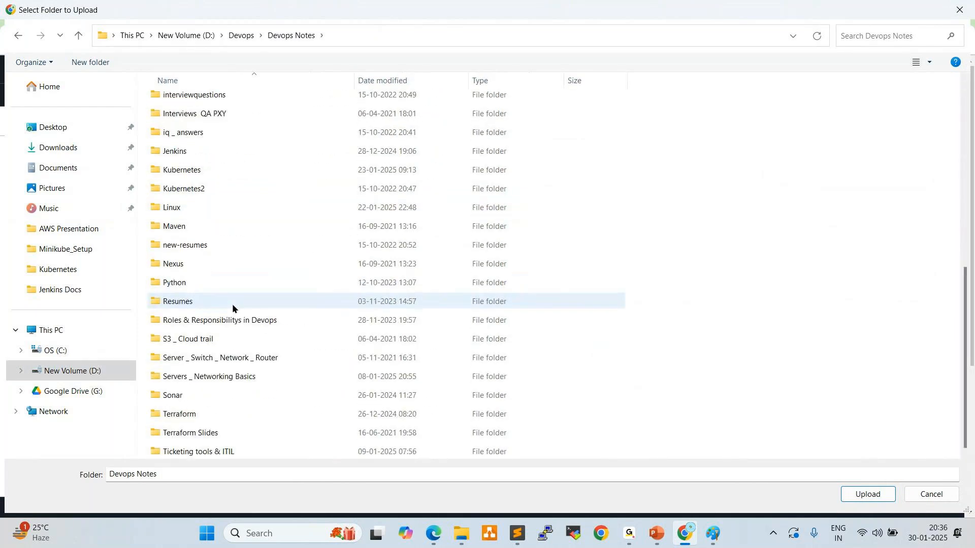
pyautogui.click(180, 414)
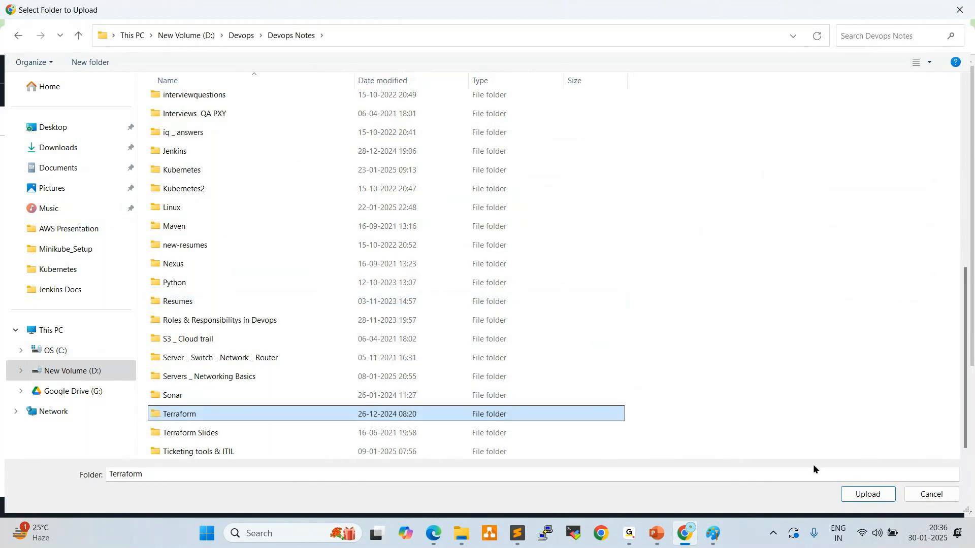
pyautogui.click(854, 494)
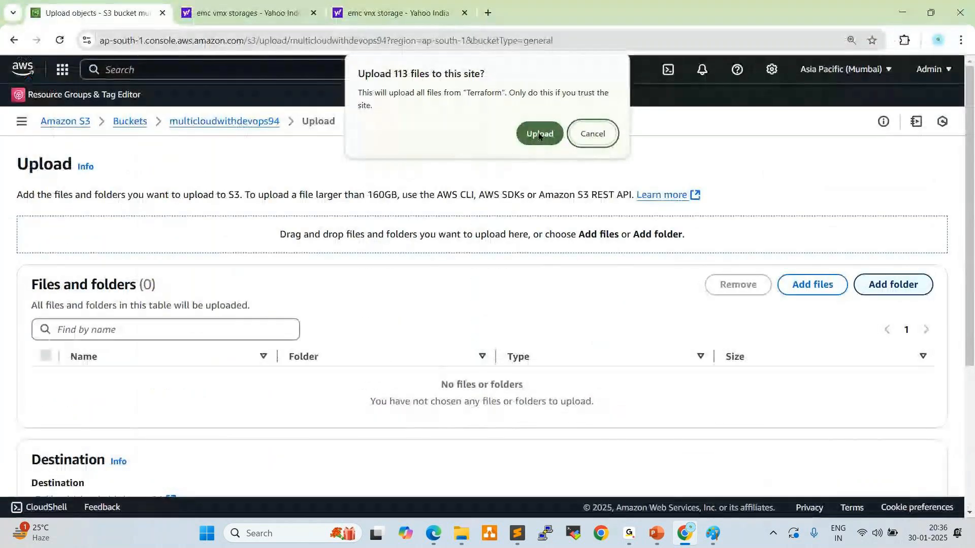
pyautogui.click(540, 143)
pyautogui.scroll(-5, 445, 376)
pyautogui.scroll(5, 425, 376)
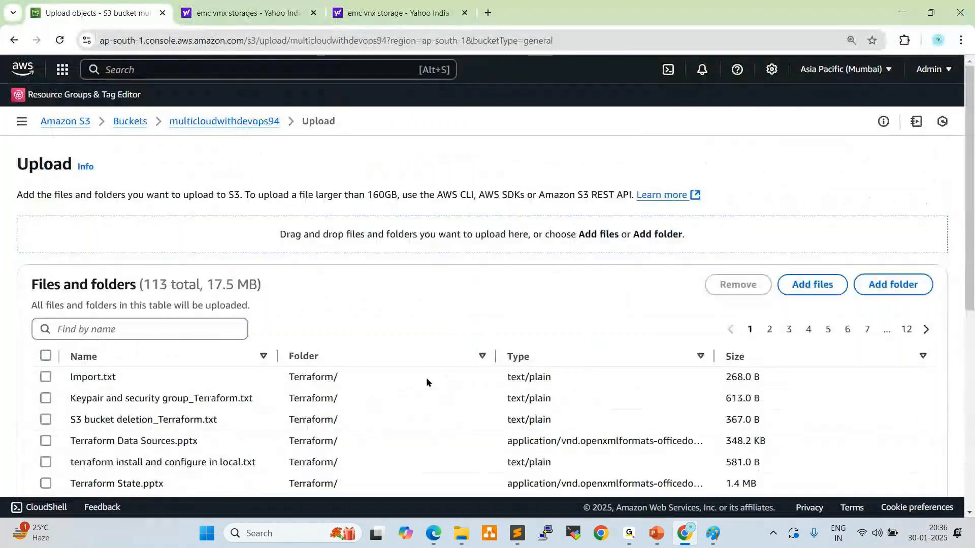
# Upload the Terraform folder to the bucket, review the upload status, and return to the bucket's objects
pyautogui.scroll(-3, 747, 349)
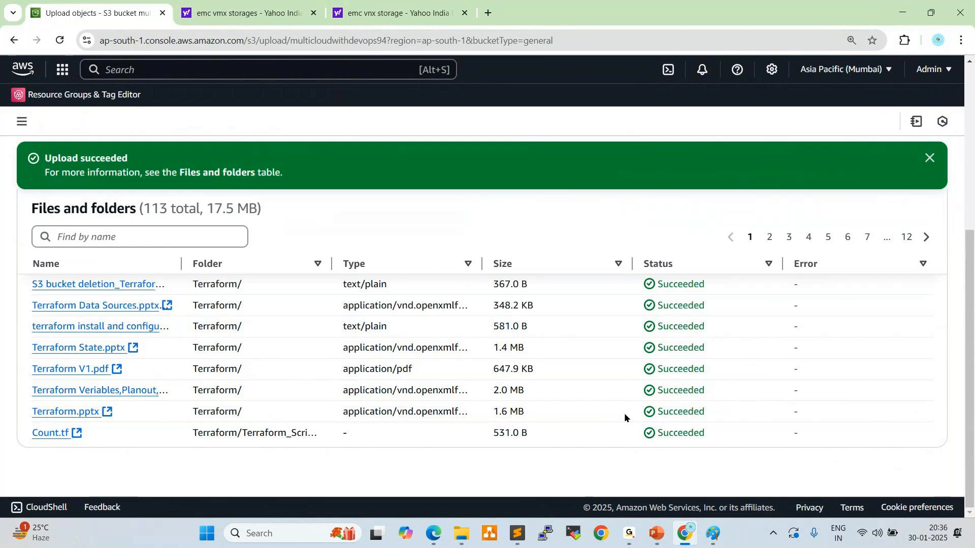
pyautogui.click(930, 158)
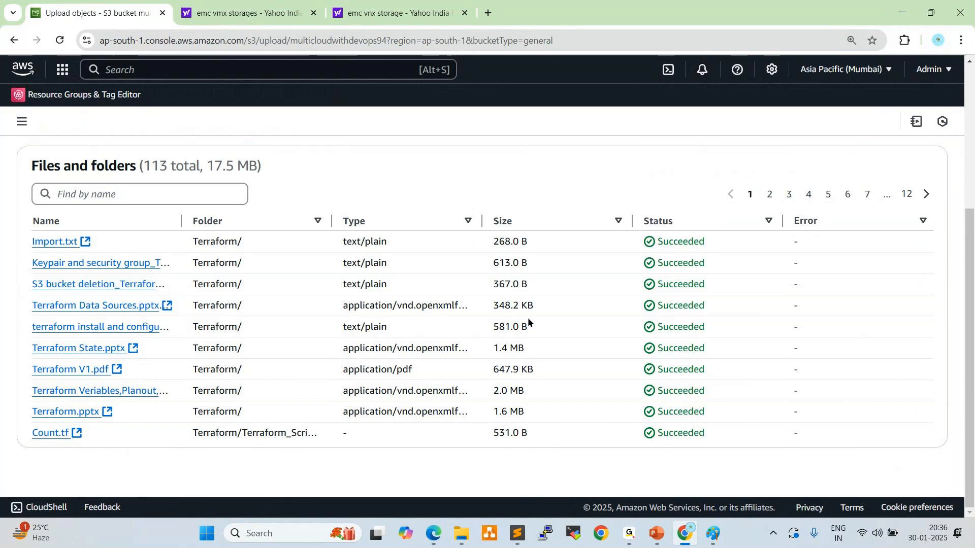
pyautogui.scroll(4, 528, 317)
pyautogui.scroll(-4, 529, 317)
pyautogui.scroll(4, 305, 349)
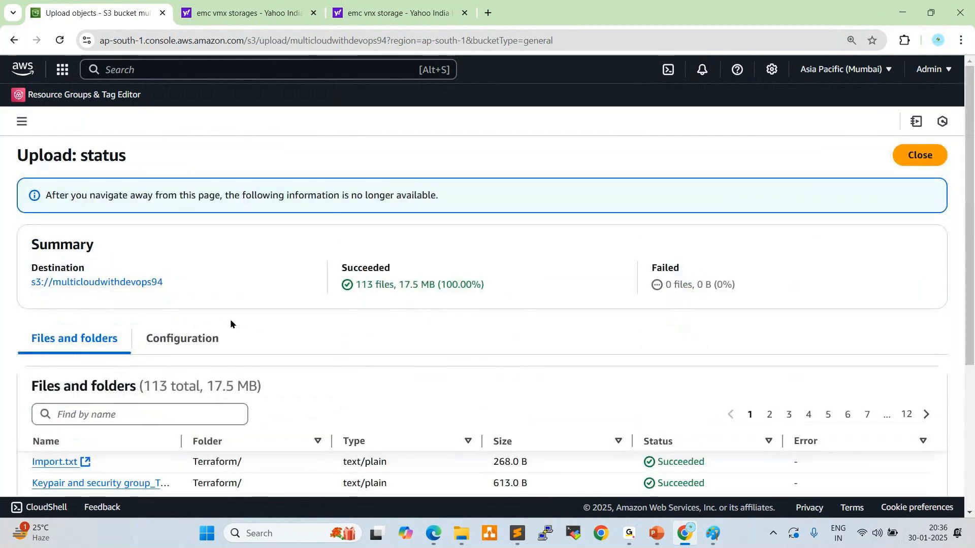
pyautogui.click(13, 40)
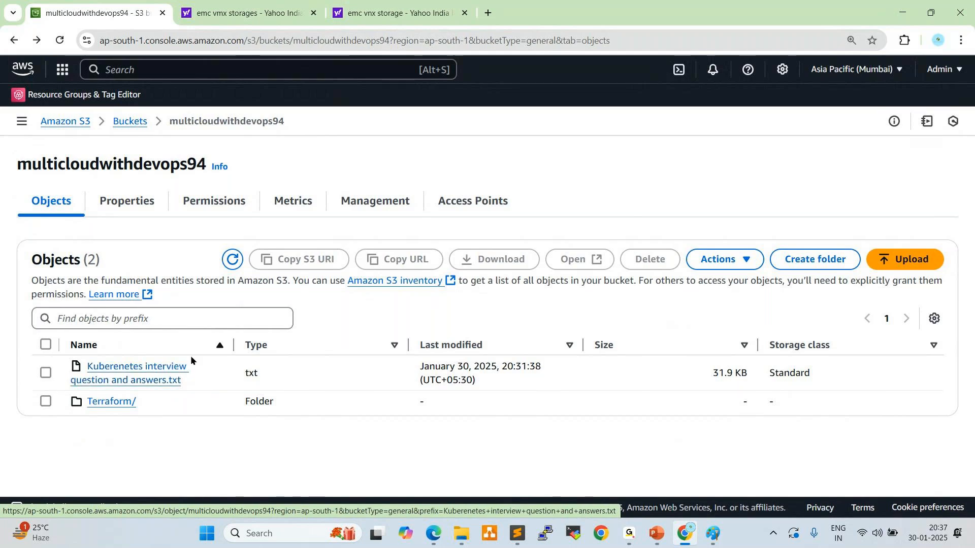
# Delete all objects in the bucket, confirming with "permanently delete", and close the deletion status
pyautogui.click(45, 345)
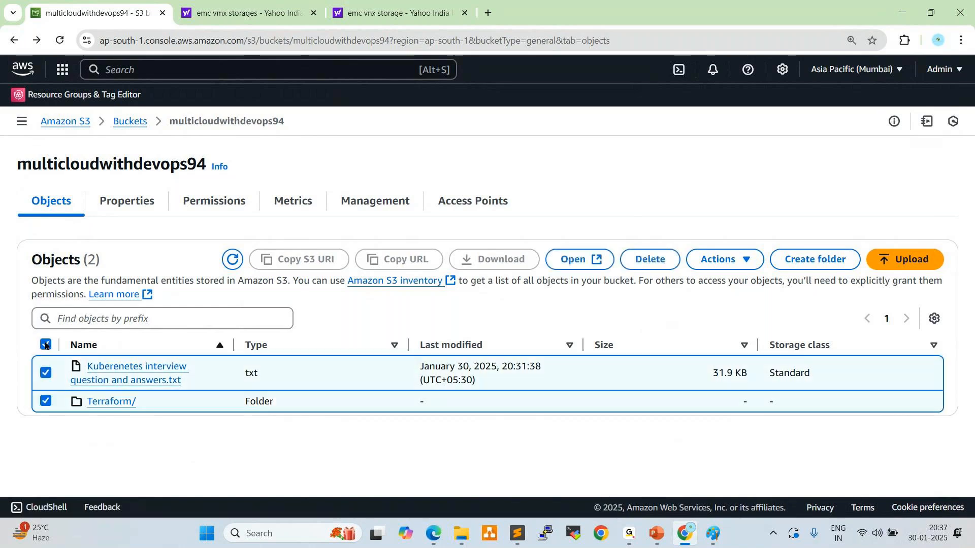
pyautogui.click(655, 262)
pyautogui.scroll(-2, 373, 320)
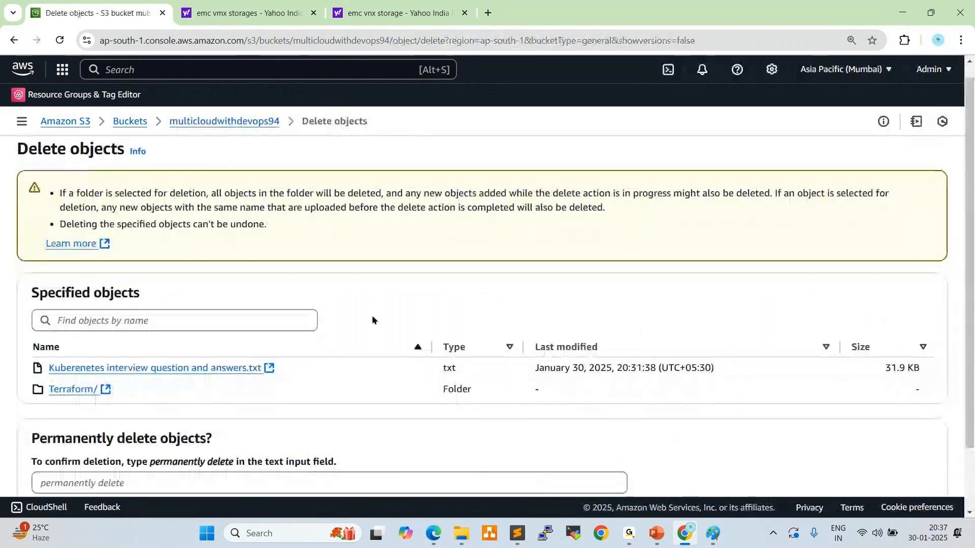
pyautogui.moveTo(150, 390); pyautogui.dragTo(234, 389)
pyautogui.hotkey('ctrl', 'c')
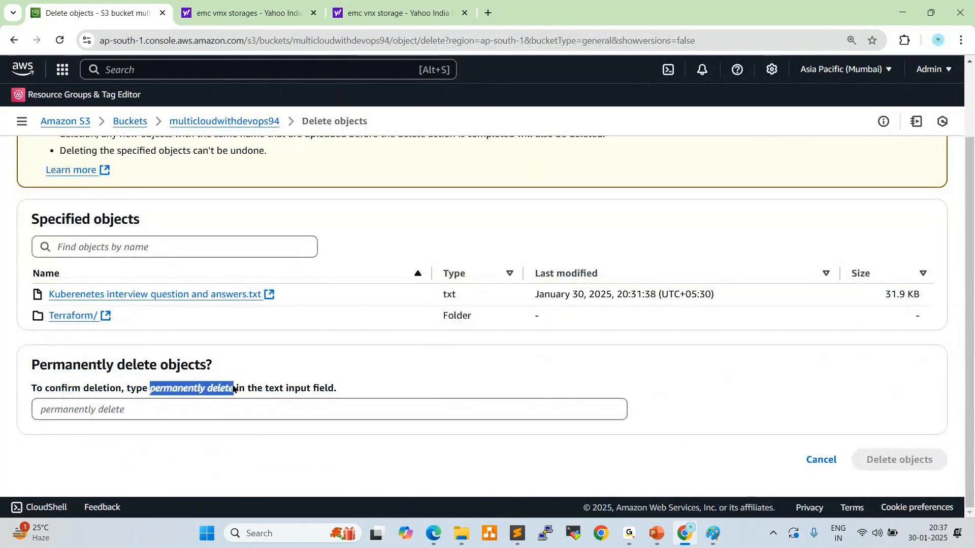
pyautogui.click(235, 422)
pyautogui.hotkey('ctrl', 'v')
pyautogui.click(872, 460)
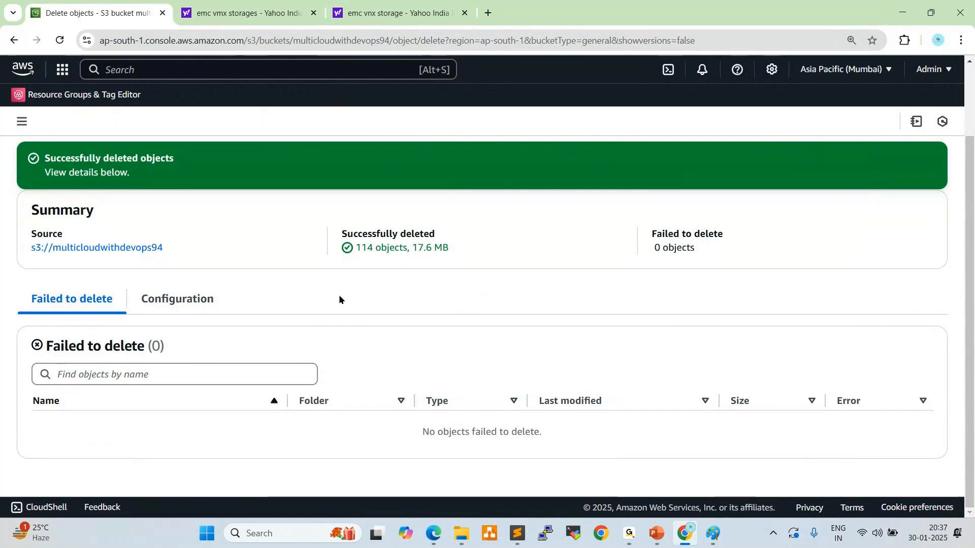
pyautogui.scroll(2, 339, 300)
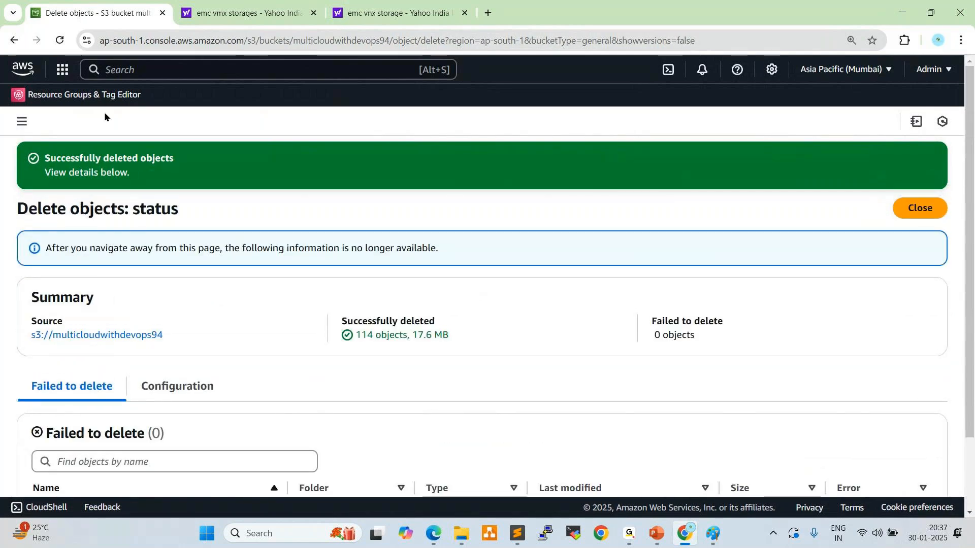
pyautogui.click(921, 210)
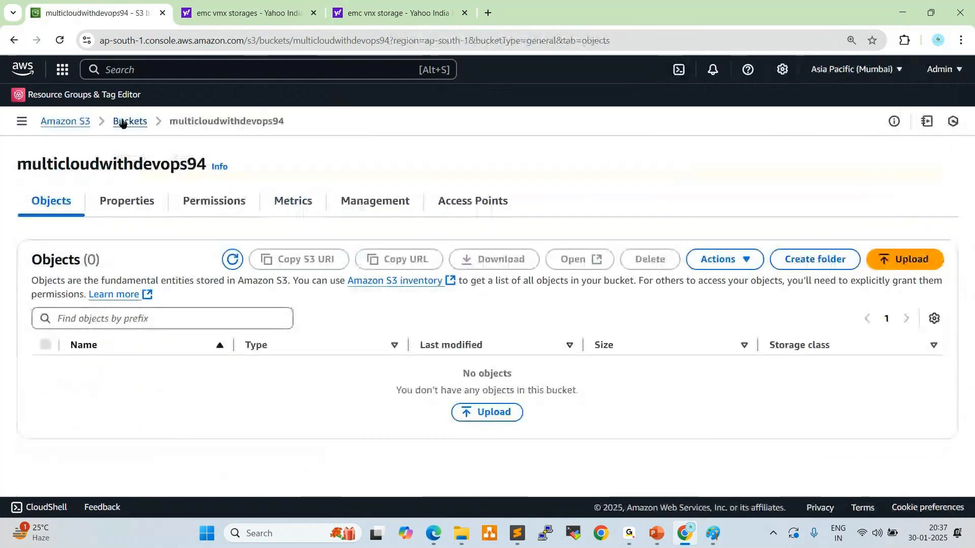
# Reopen the multicloudwithdevops94 bucket from the bucket list and locate the static website hosting section in its properties
pyautogui.click(122, 123)
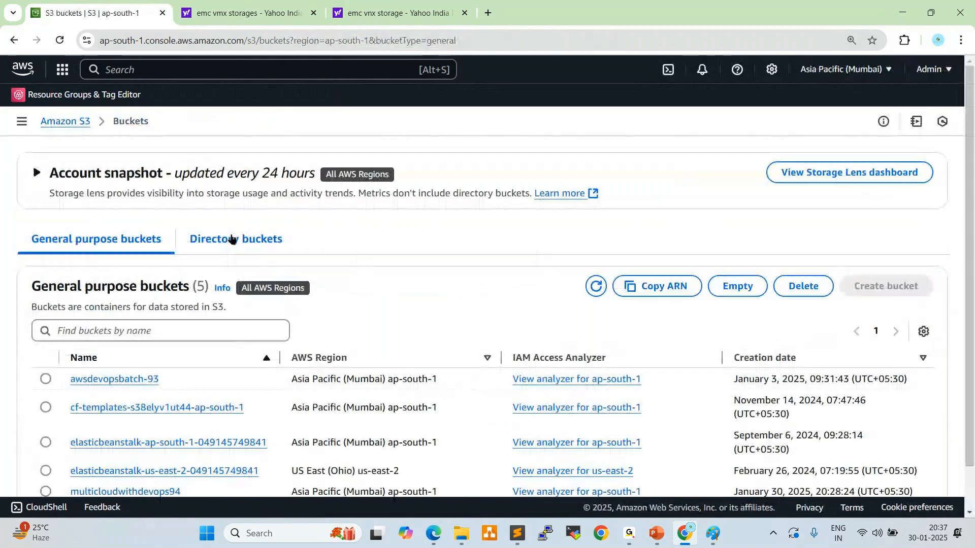
pyautogui.scroll(-1, 102, 463)
pyautogui.click(102, 444)
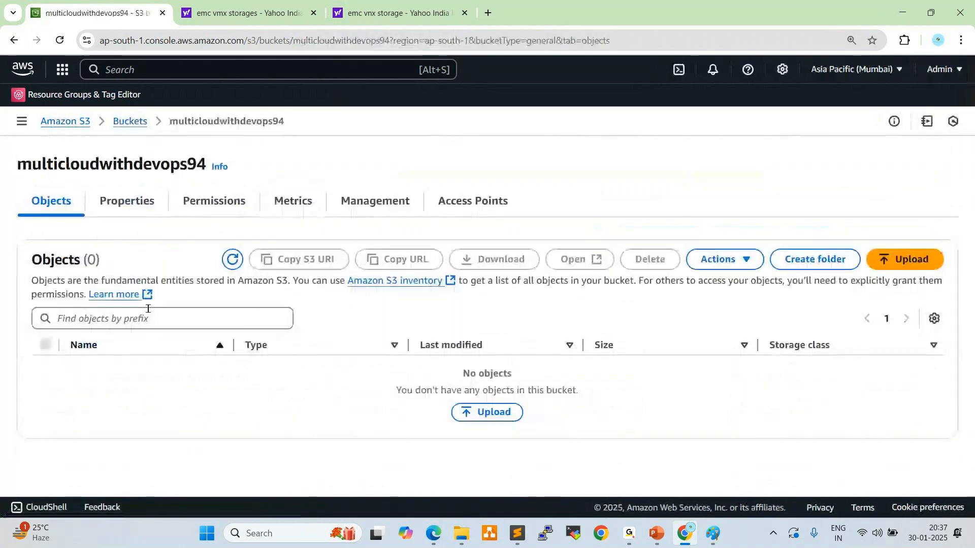
pyautogui.click(152, 204)
pyautogui.scroll(-10, 294, 297)
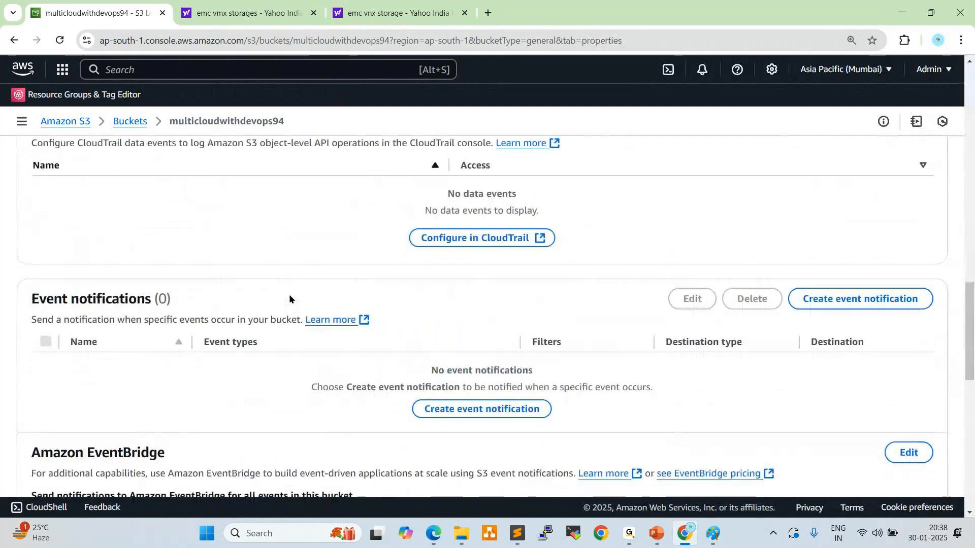
pyautogui.scroll(-10, 289, 298)
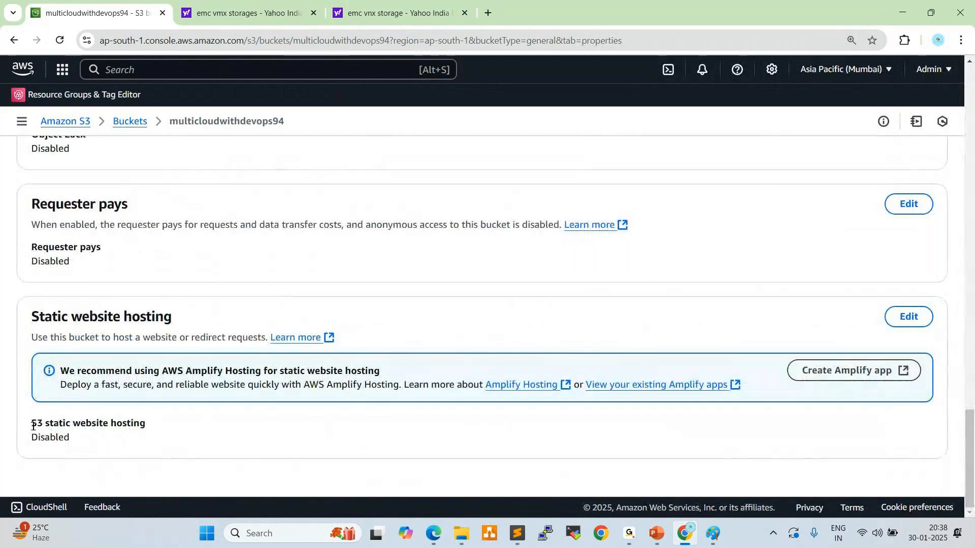
pyautogui.moveTo(31, 424); pyautogui.dragTo(146, 424)
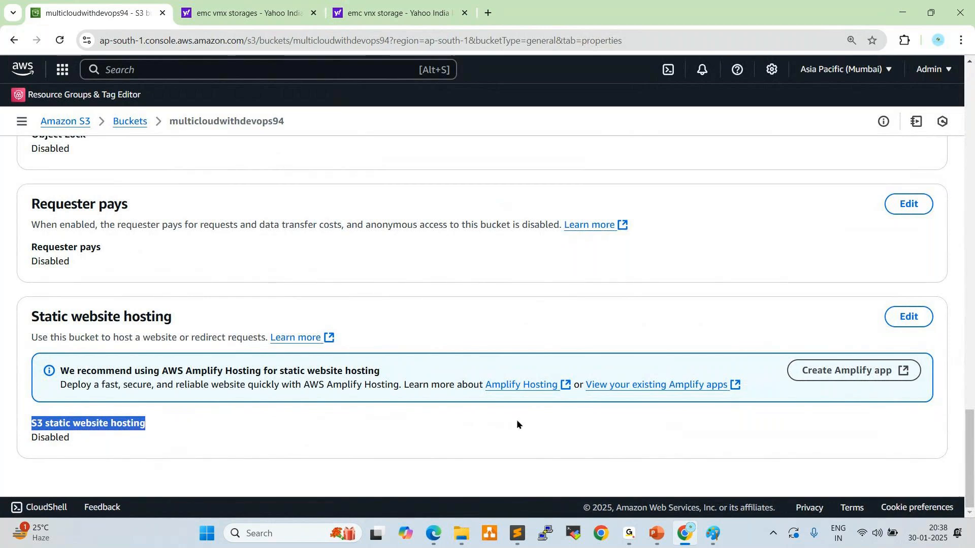
# Enable static website hosting for the bucket with index.html as the index document and save the changes
pyautogui.click(908, 316)
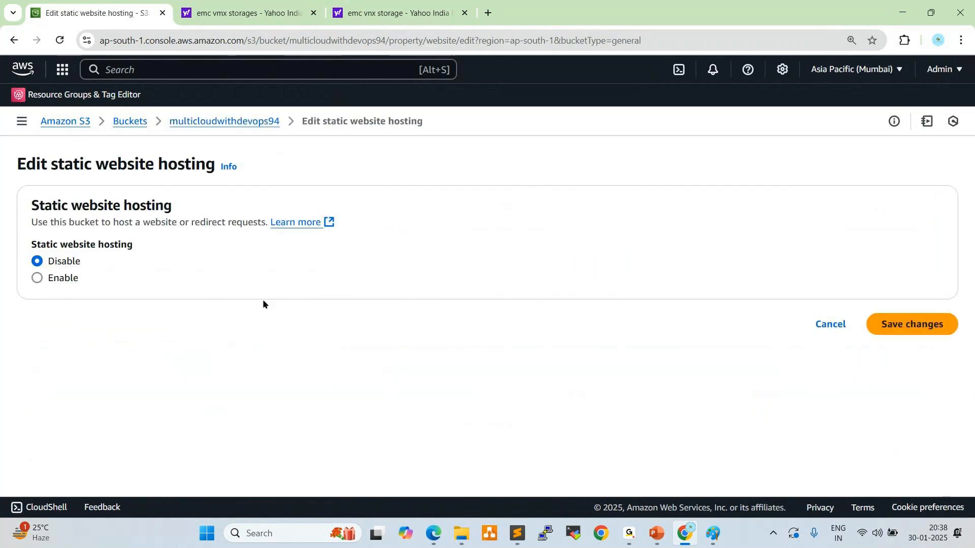
pyautogui.click(71, 280)
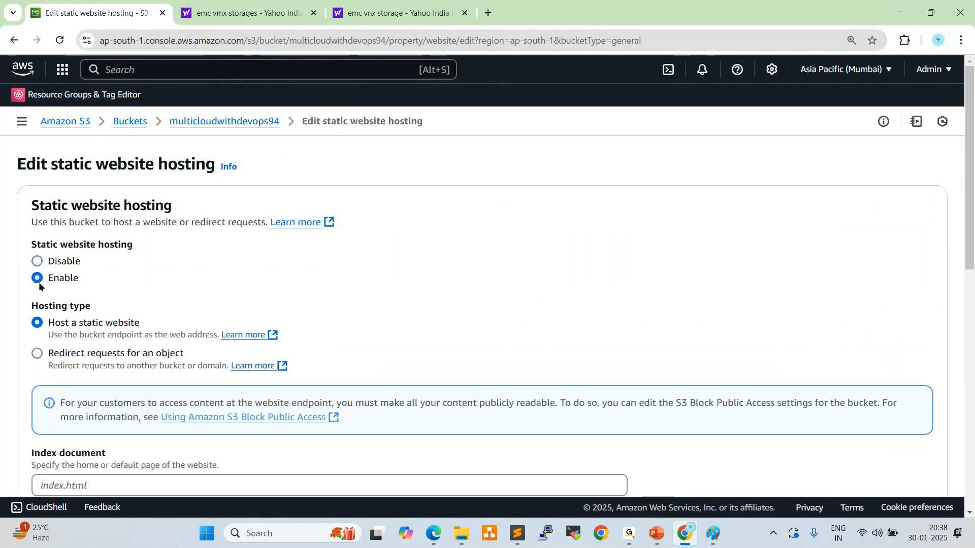
pyautogui.scroll(-3, 258, 311)
pyautogui.click(115, 293)
pyautogui.write('in')
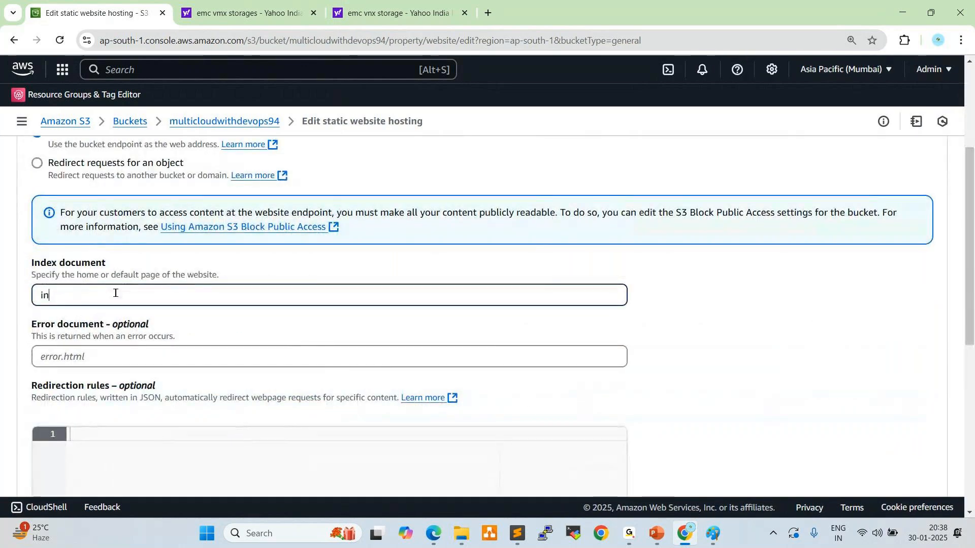
pyautogui.write('dex.html')
pyautogui.scroll(-5, 270, 376)
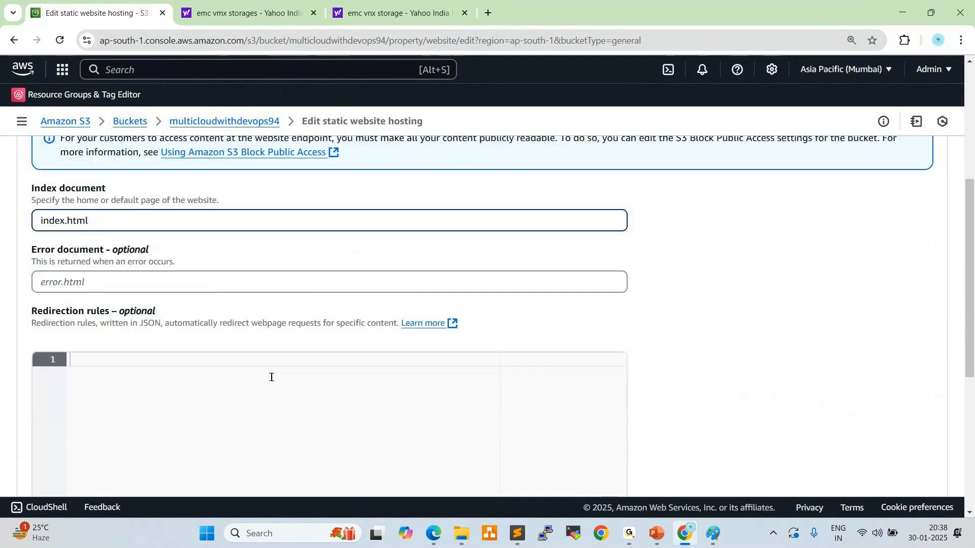
pyautogui.scroll(-1, 290, 376)
pyautogui.click(903, 459)
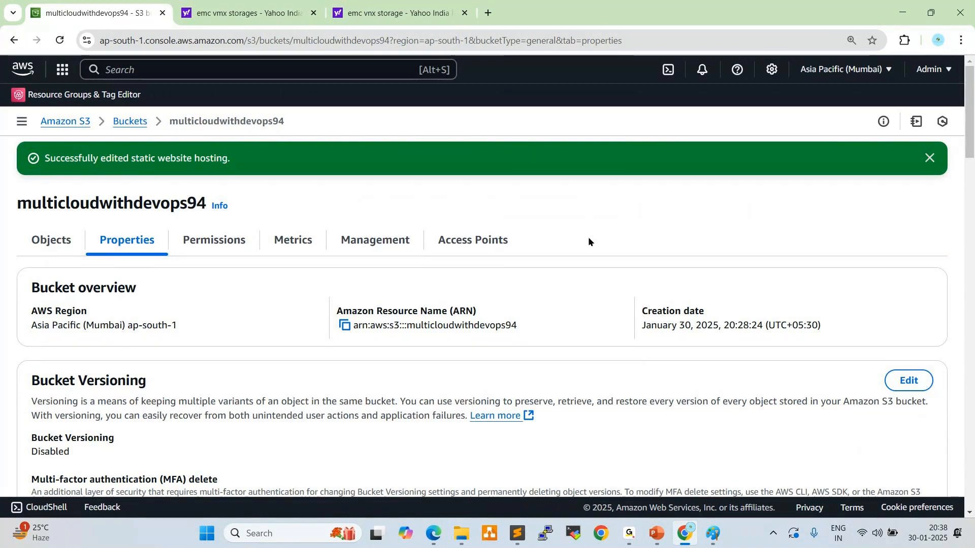
# Open free-css.com in a new browser tab and go to its Free CSS Templates listing
pyautogui.hotkey('ctrl', 't')
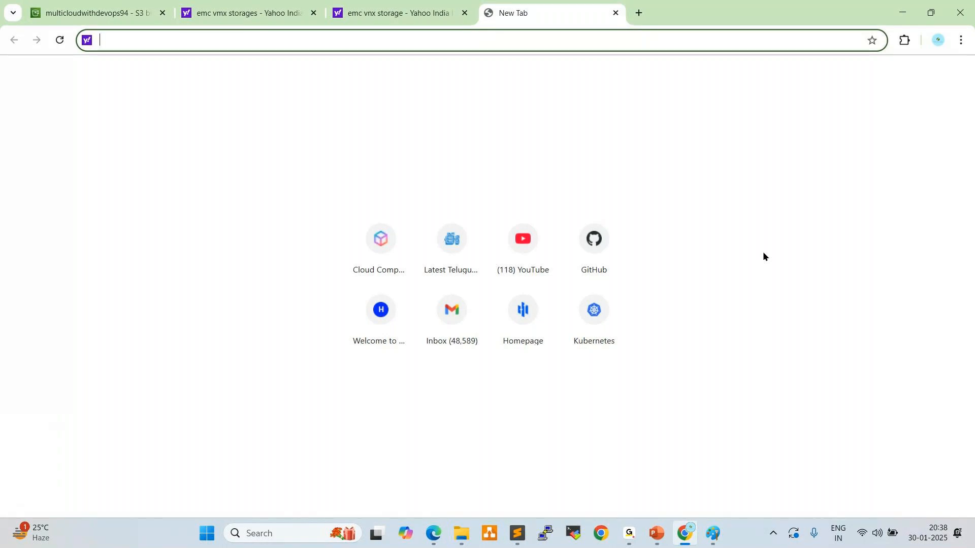
pyautogui.write('fre')
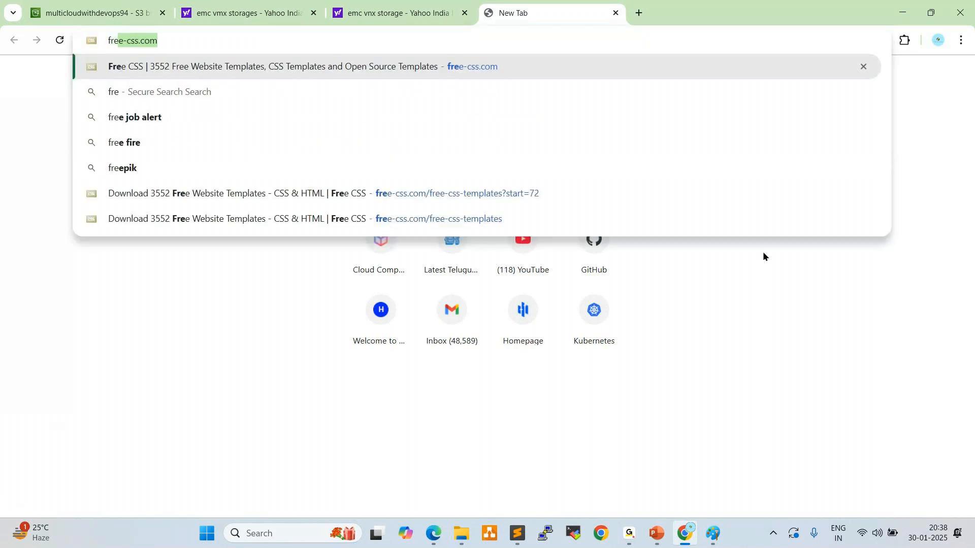
pyautogui.write('e')
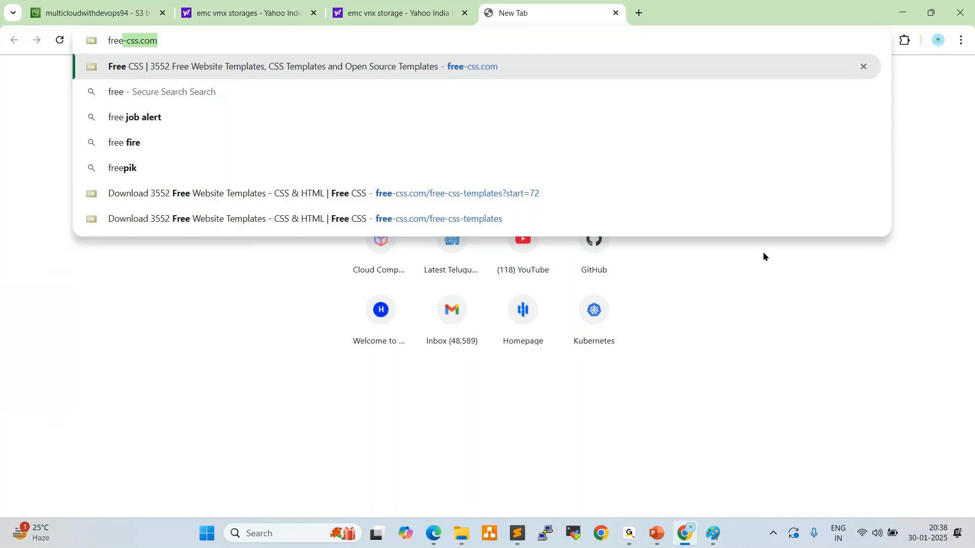
pyautogui.press('Return')
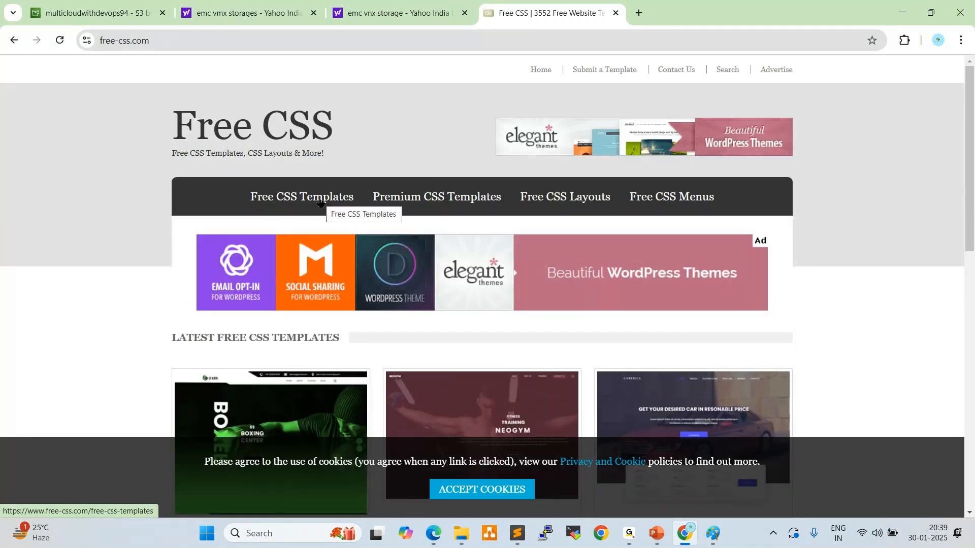
pyautogui.click(319, 200)
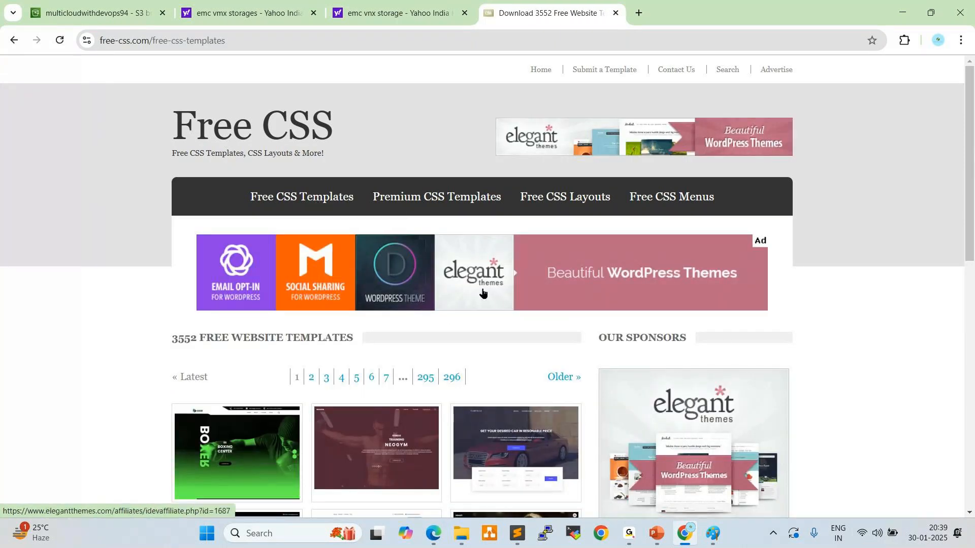
# Browse the template listing through pages 7 and 9 to page 10 and open the CakeZone template's details
pyautogui.scroll(-3, 488, 335)
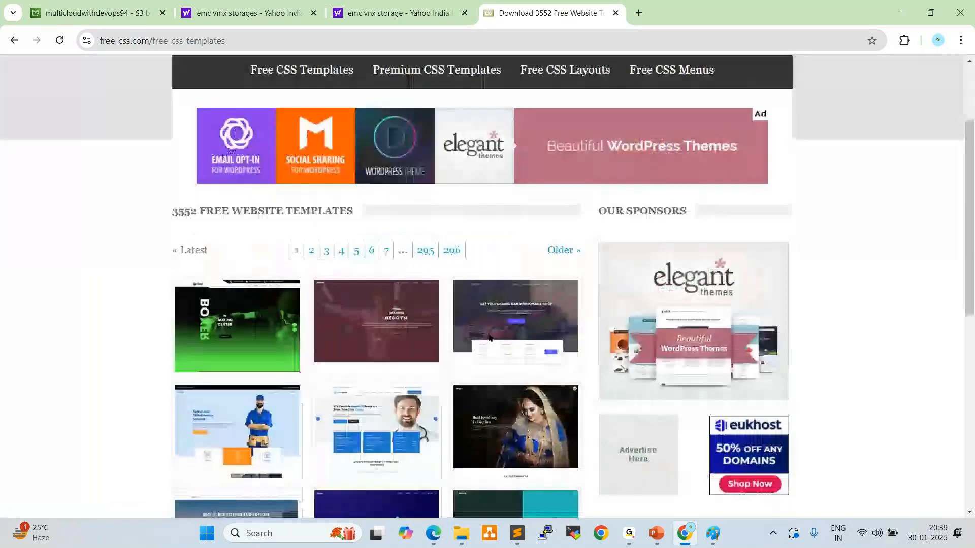
pyautogui.scroll(-8, 489, 337)
pyautogui.scroll(5, 489, 338)
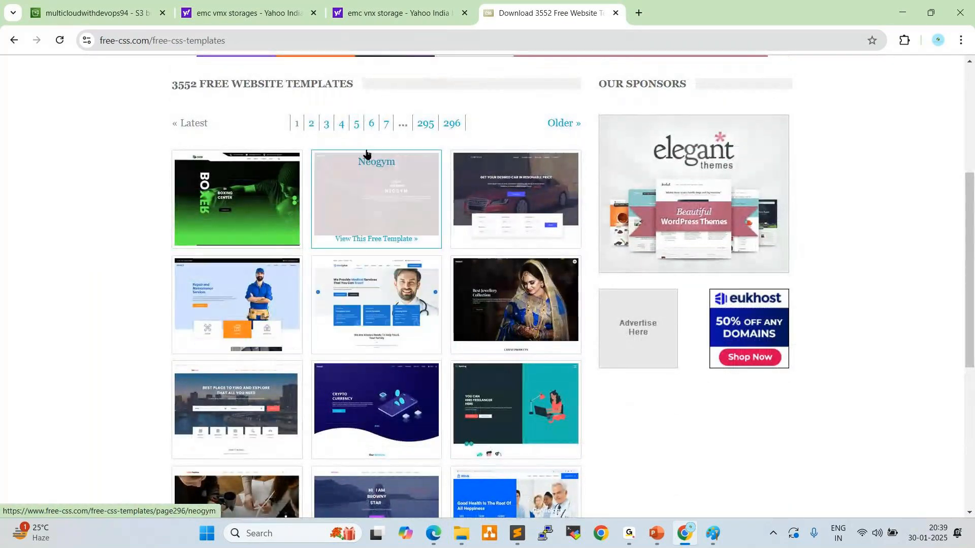
pyautogui.click(386, 125)
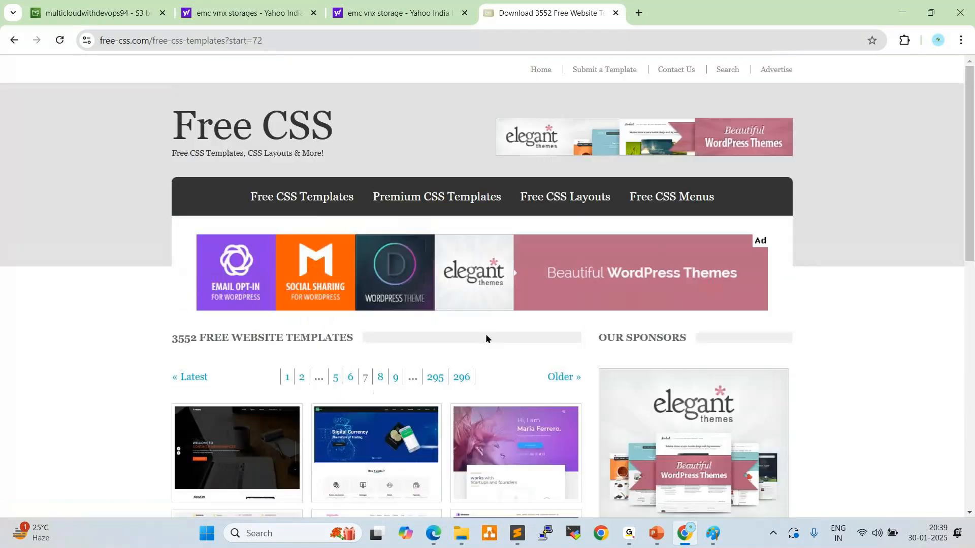
pyautogui.click(397, 380)
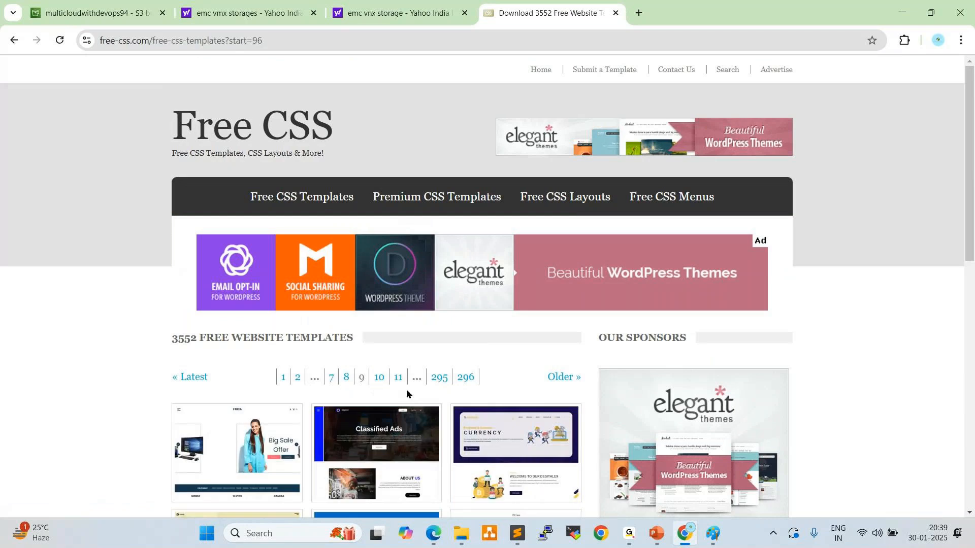
pyautogui.click(379, 378)
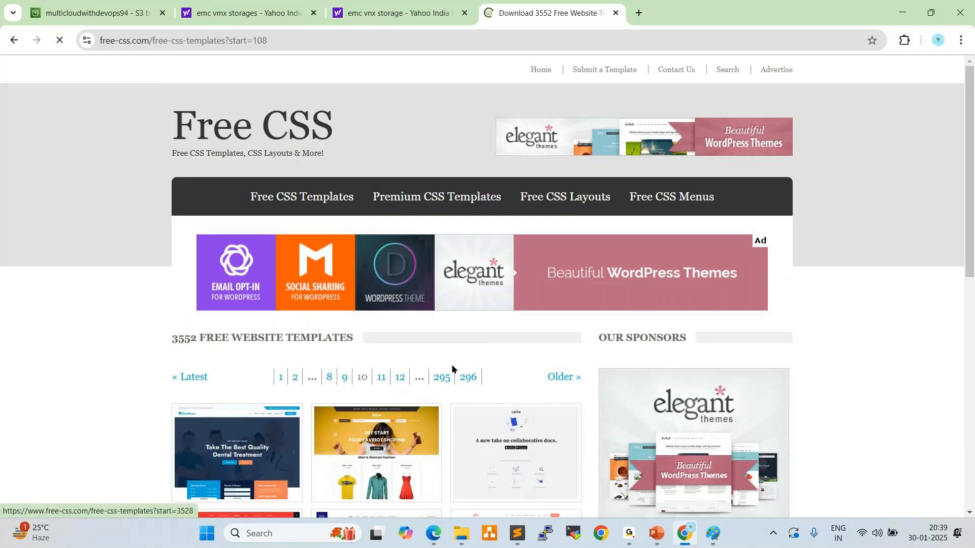
pyautogui.scroll(-1, 454, 345)
pyautogui.scroll(-8, 454, 345)
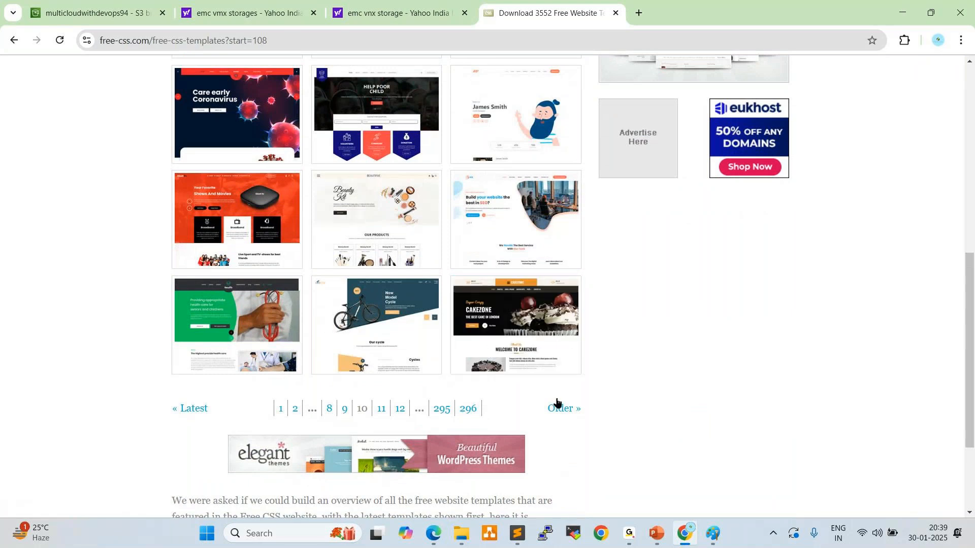
pyautogui.click(530, 321)
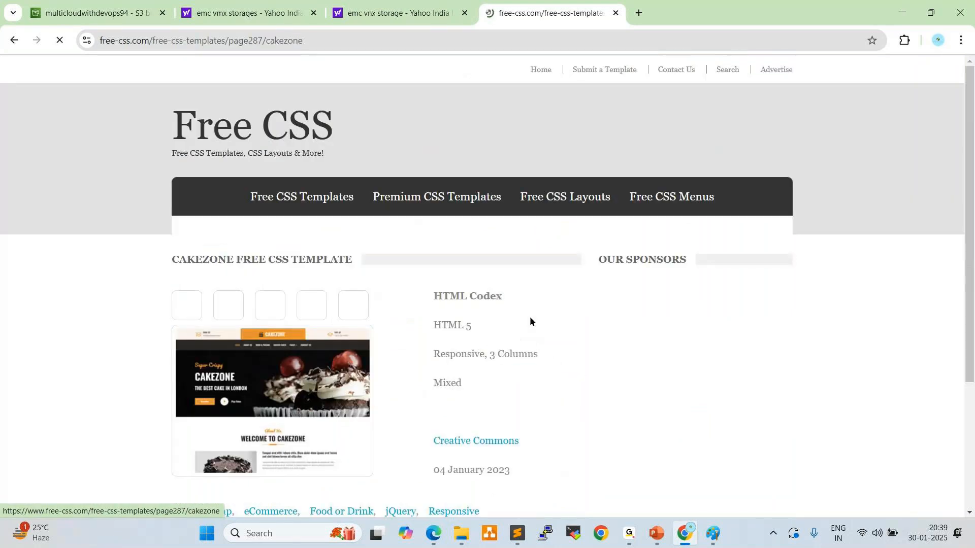
pyautogui.scroll(-3, 529, 317)
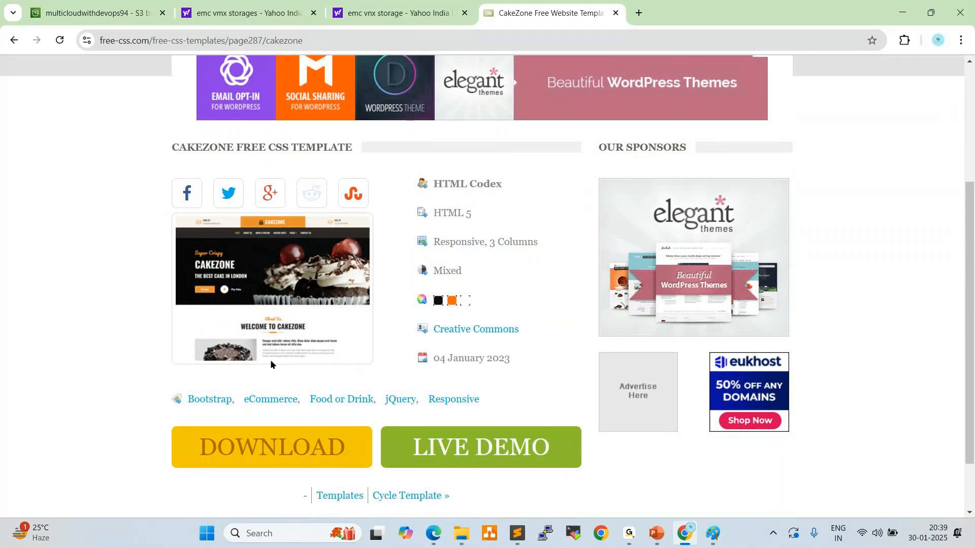
# Open the CakeZone live demo and examine its home page sections, from the banner to the testimonials and back
pyautogui.click(437, 446)
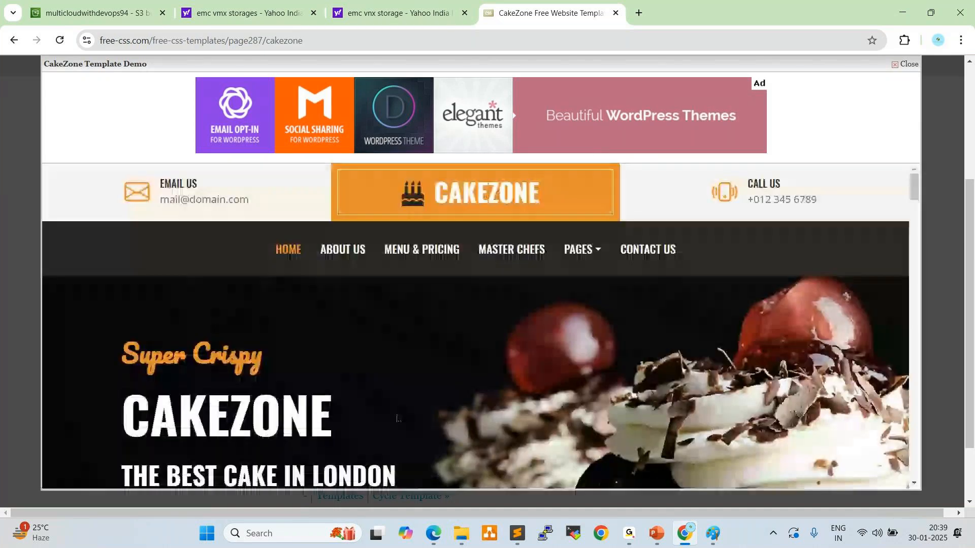
pyautogui.scroll(-1, 507, 355)
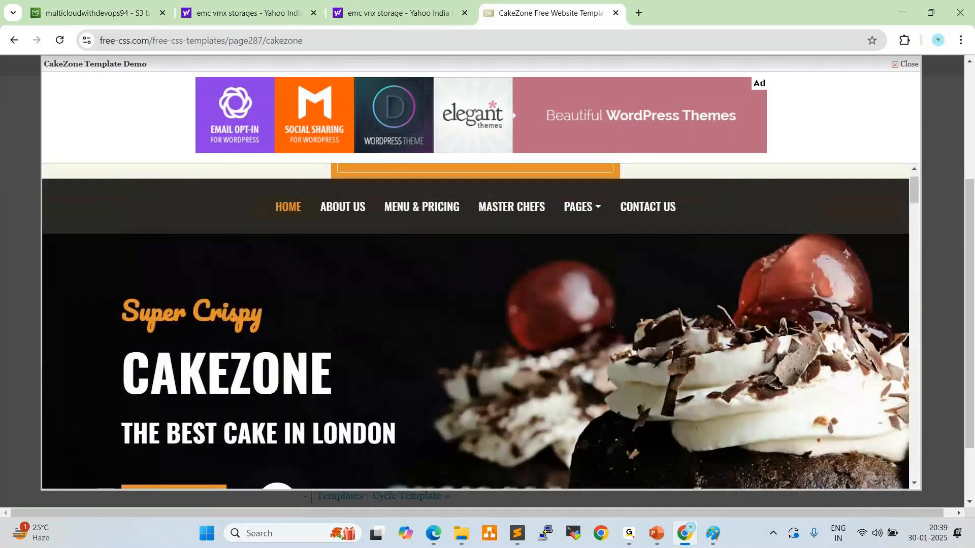
pyautogui.scroll(-6, 612, 321)
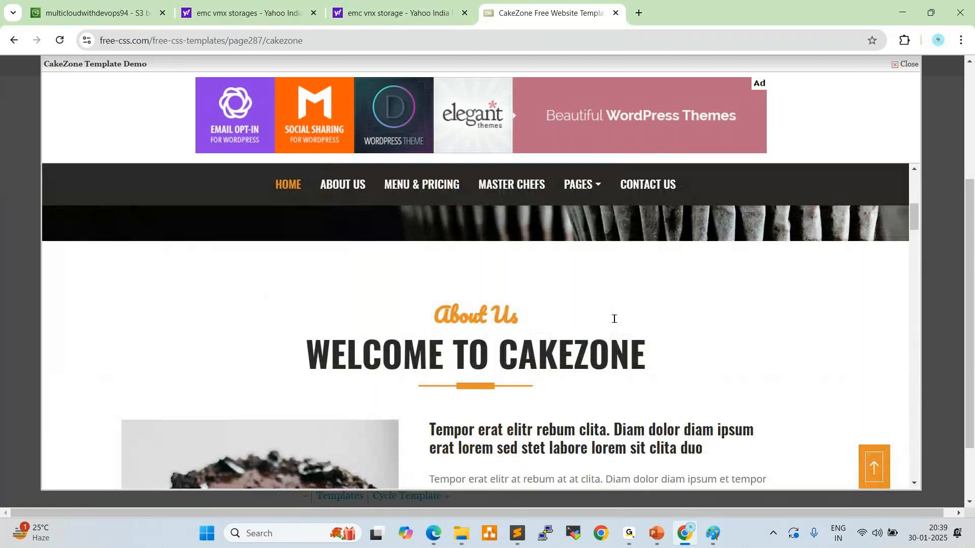
pyautogui.scroll(-10, 614, 318)
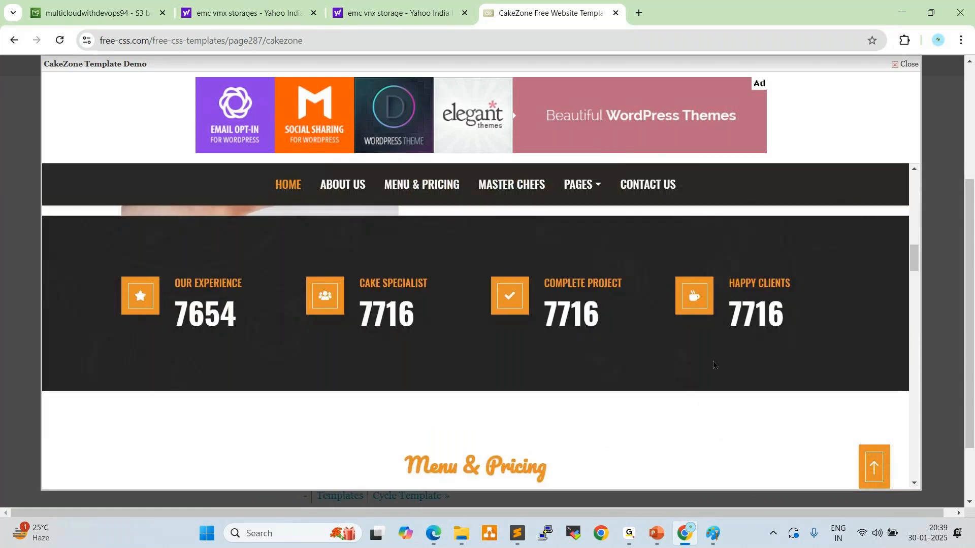
pyautogui.scroll(-3, 713, 365)
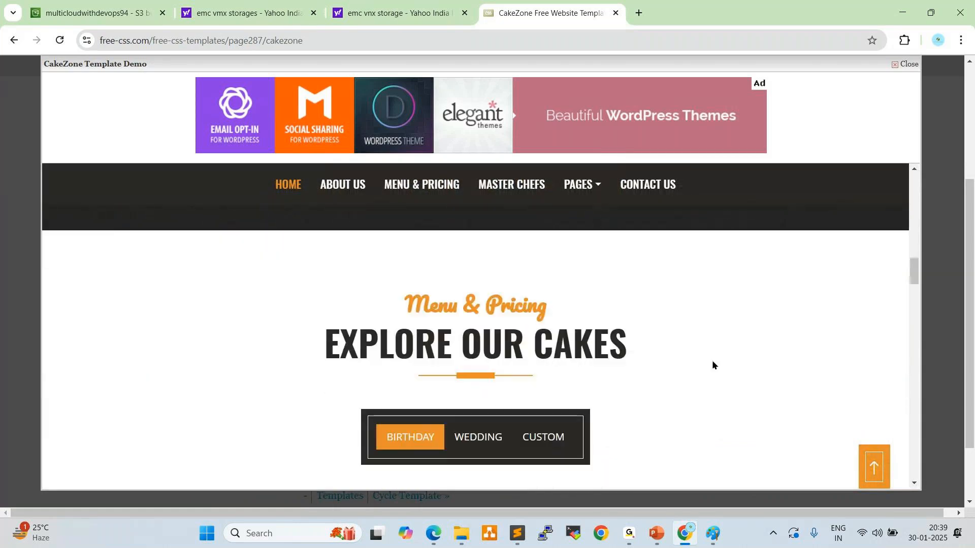
pyautogui.scroll(-3, 712, 365)
pyautogui.scroll(-3, 711, 364)
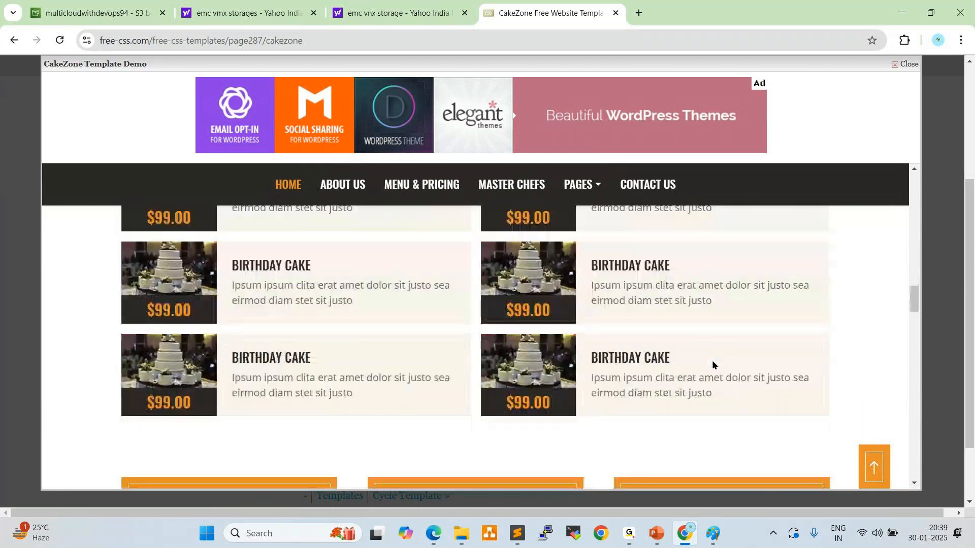
pyautogui.scroll(-12, 712, 365)
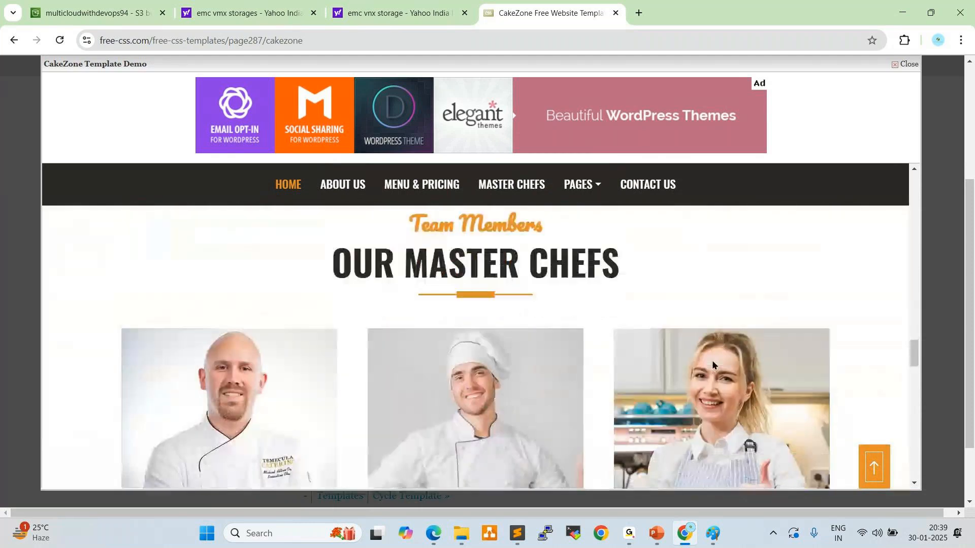
pyautogui.scroll(-2, 712, 361)
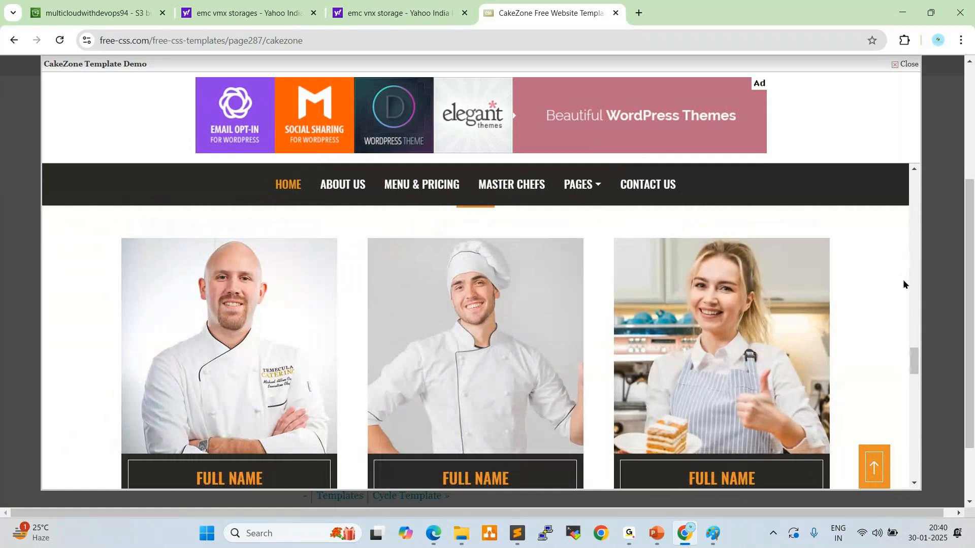
pyautogui.scroll(-5, 904, 285)
pyautogui.scroll(-8, 886, 294)
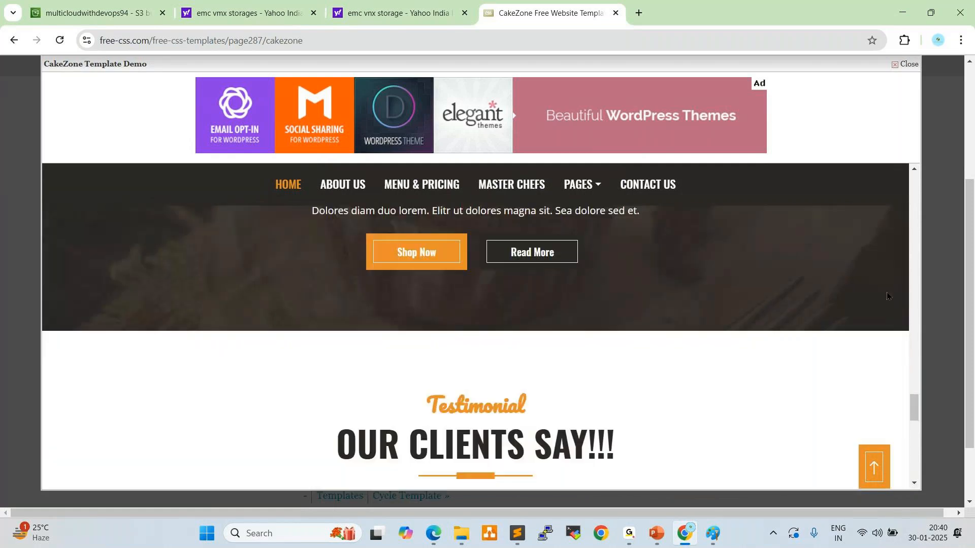
pyautogui.scroll(-5, 887, 296)
pyautogui.scroll(15, 887, 296)
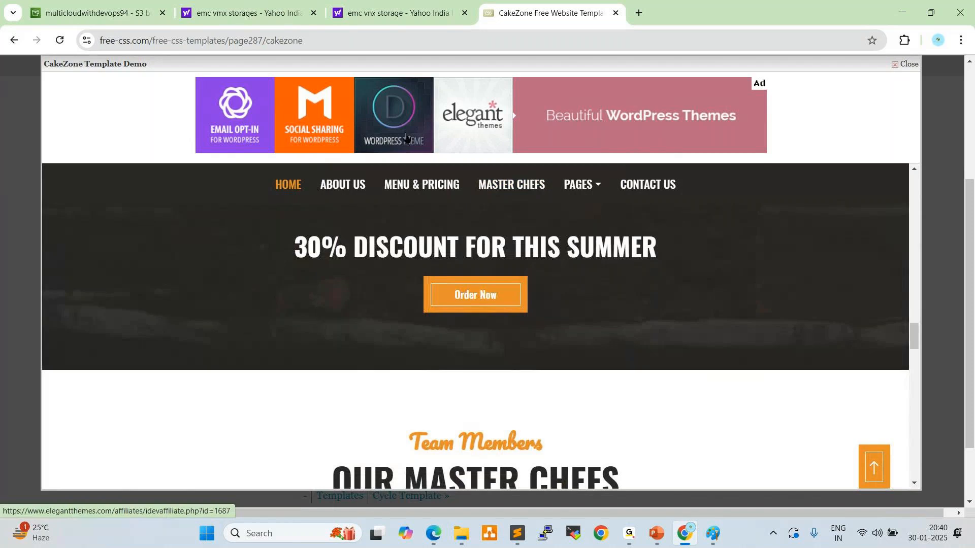
pyautogui.scroll(5, 364, 153)
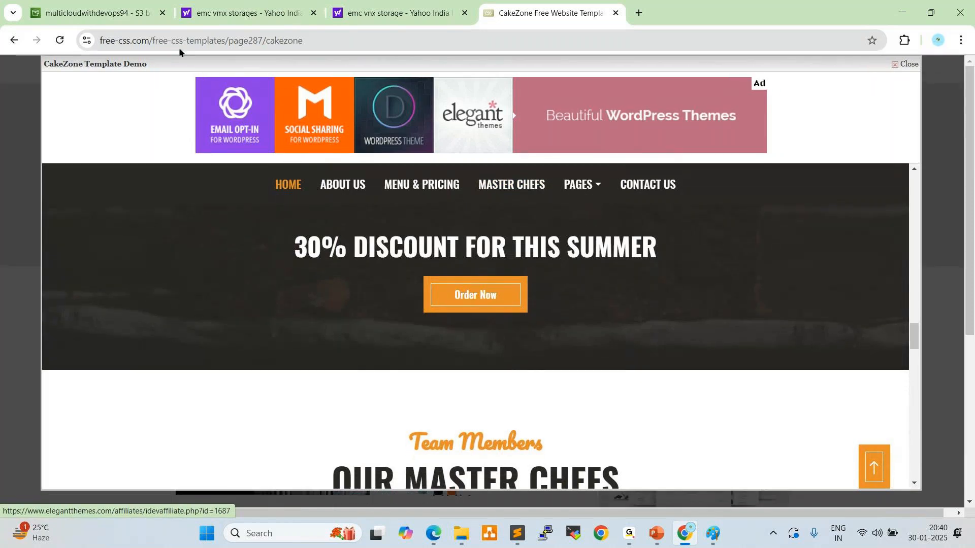
pyautogui.scroll(3, 412, 252)
pyautogui.scroll(10, 413, 252)
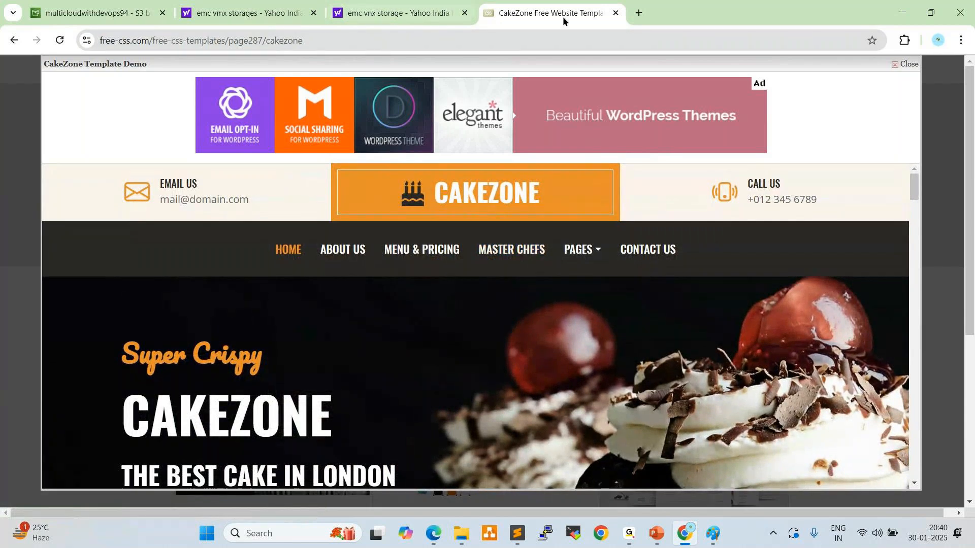
# Close the two Yahoo image search tabs for EMC storage, keeping the S3 and CakeZone tabs
pyautogui.click(432, 16)
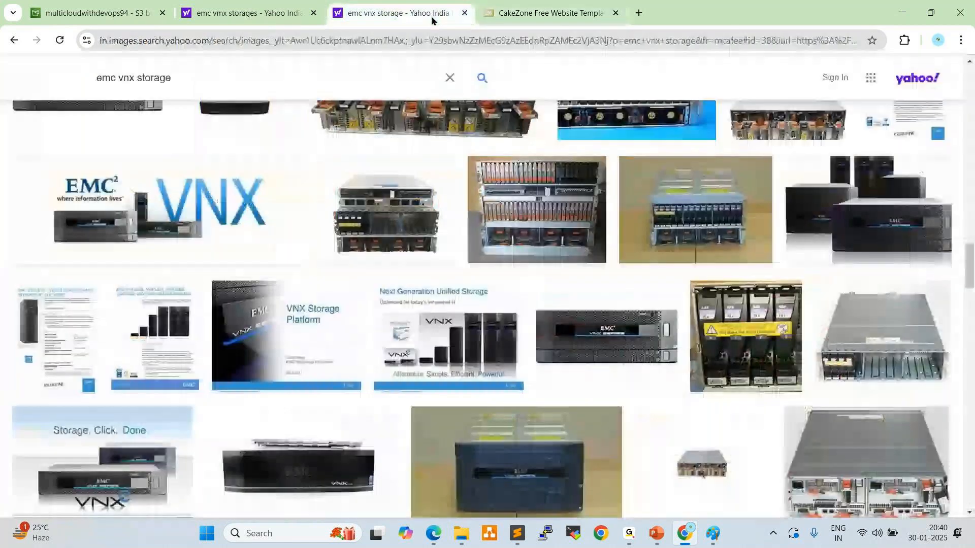
pyautogui.click(465, 13)
pyautogui.click(313, 12)
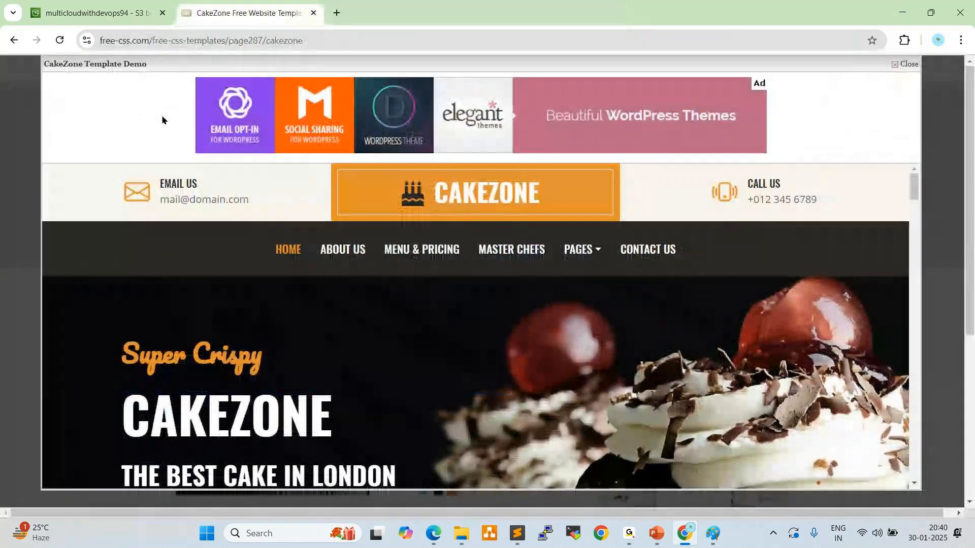
# Leave the live demo, reopen the CakeZone template's details from the listing and download the template
pyautogui.click(14, 40)
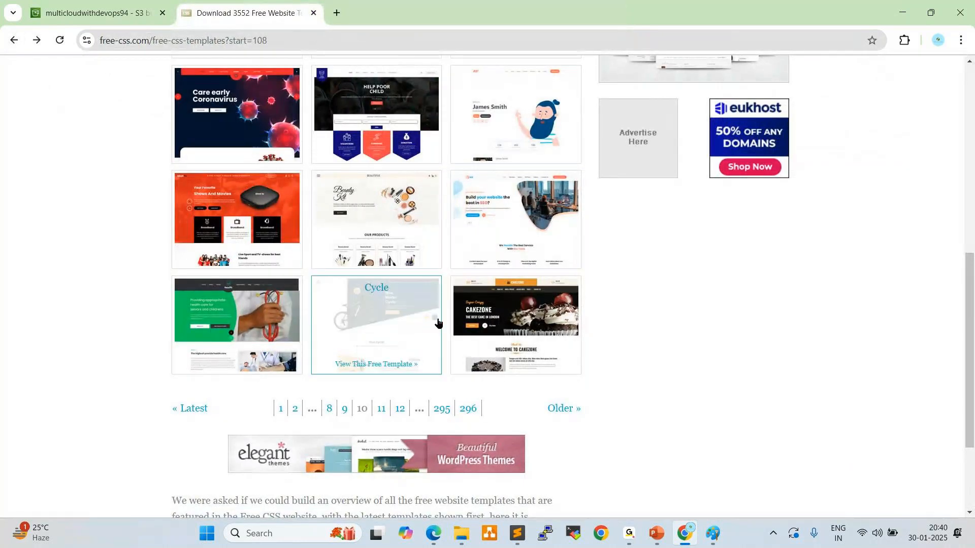
pyautogui.click(536, 322)
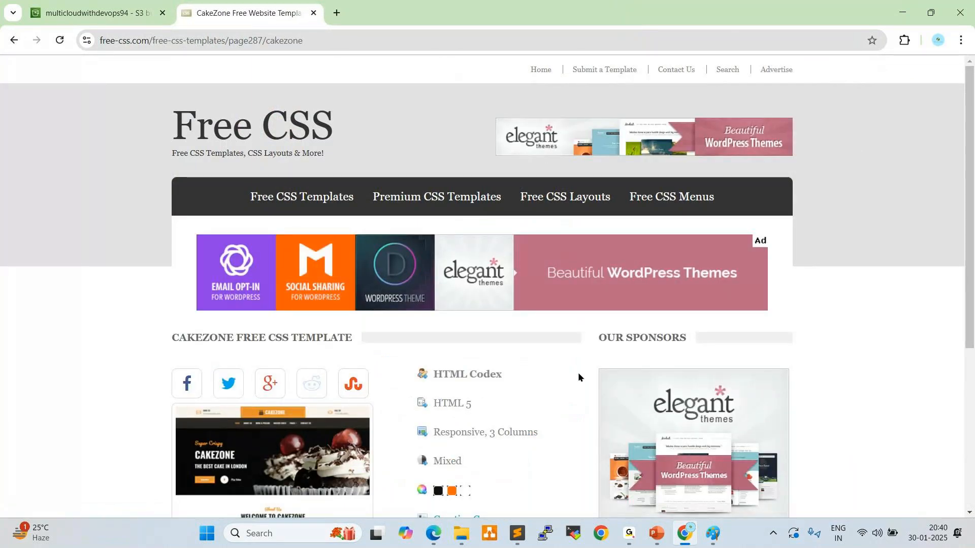
pyautogui.scroll(-1, 579, 372)
pyautogui.scroll(-2, 579, 372)
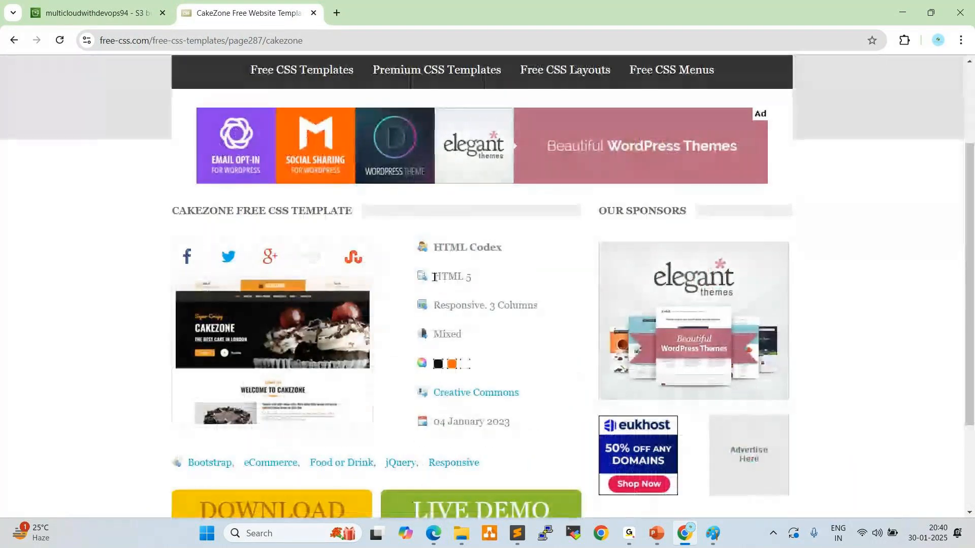
pyautogui.moveTo(433, 277); pyautogui.dragTo(474, 281)
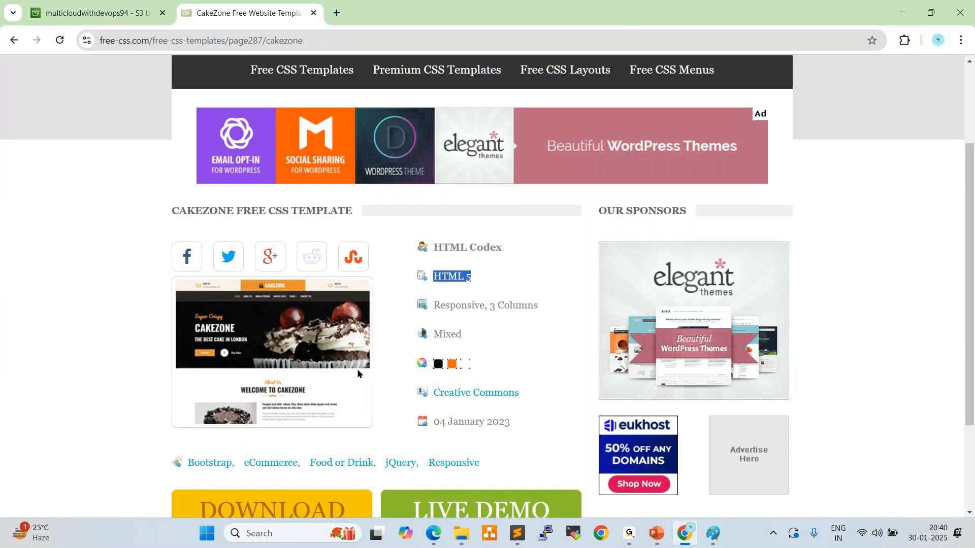
pyautogui.scroll(-1, 359, 370)
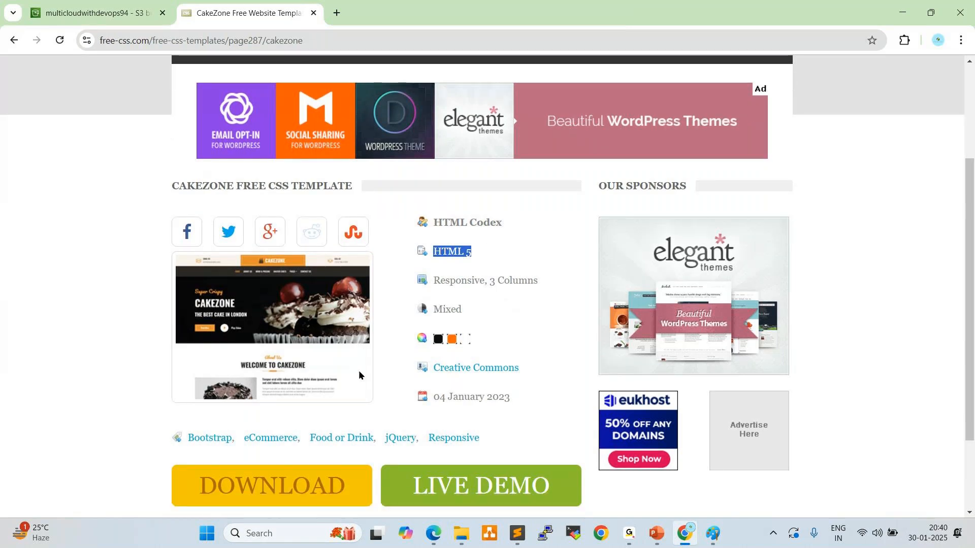
pyautogui.scroll(-2, 358, 370)
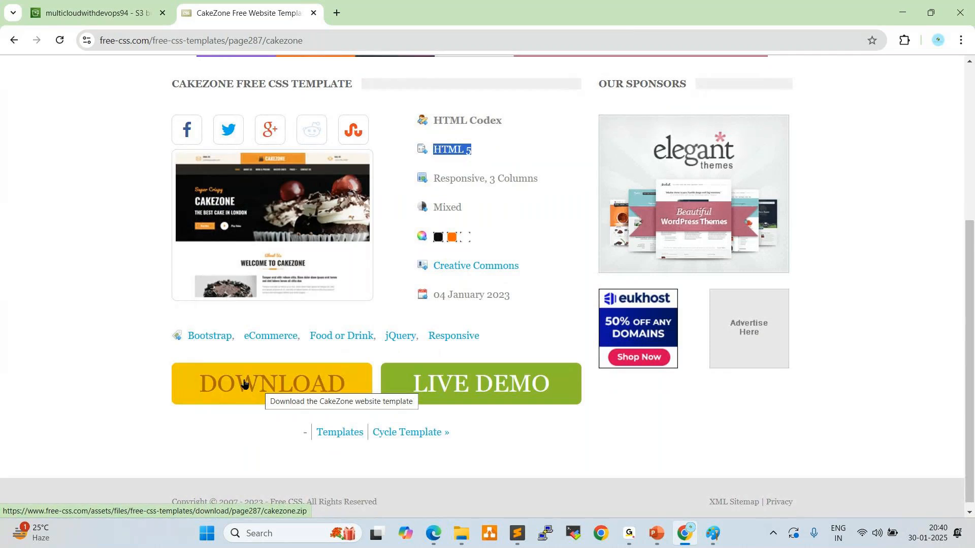
pyautogui.click(244, 383)
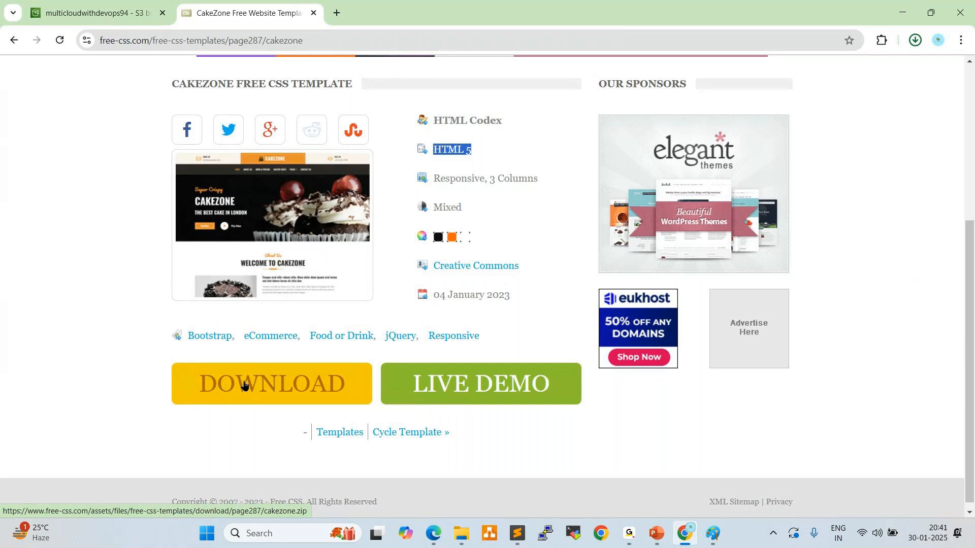
pyautogui.moveTo(795, 82)
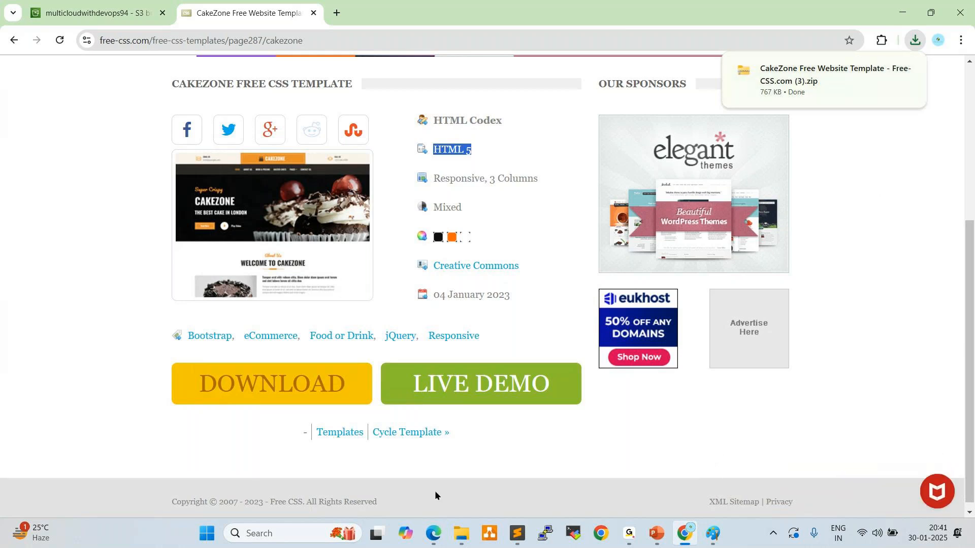
# In File Explorer's Downloads folder, extract the archive "CakeZone Free Website Template - Free-CSS.com (3)" to the suggested destination
pyautogui.click(464, 532)
pyautogui.click(126, 184)
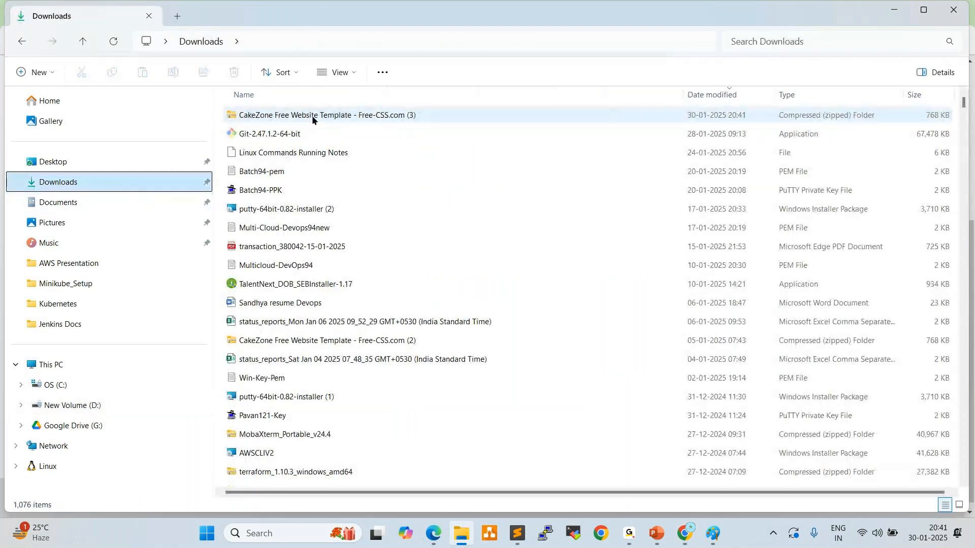
pyautogui.click(264, 116)
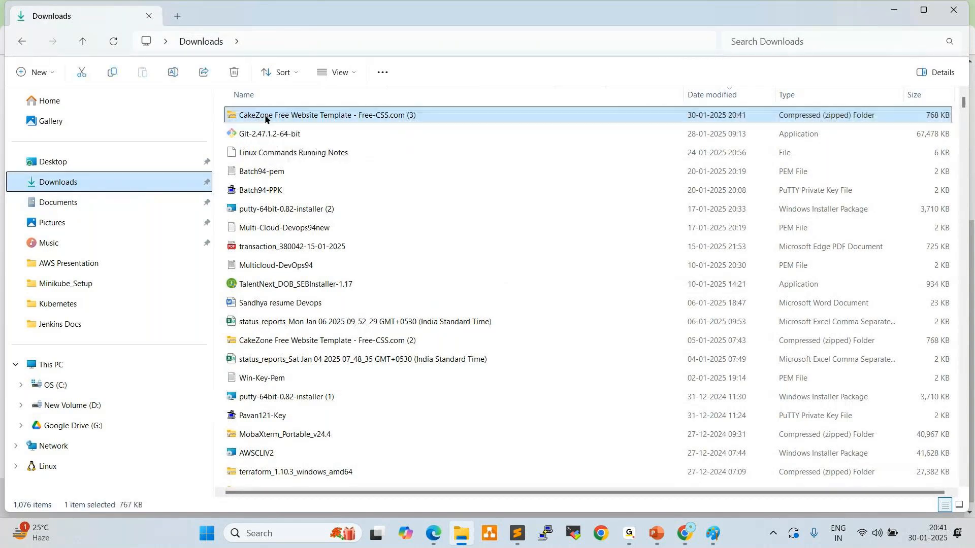
pyautogui.rightClick(265, 114)
pyautogui.click(535, 208)
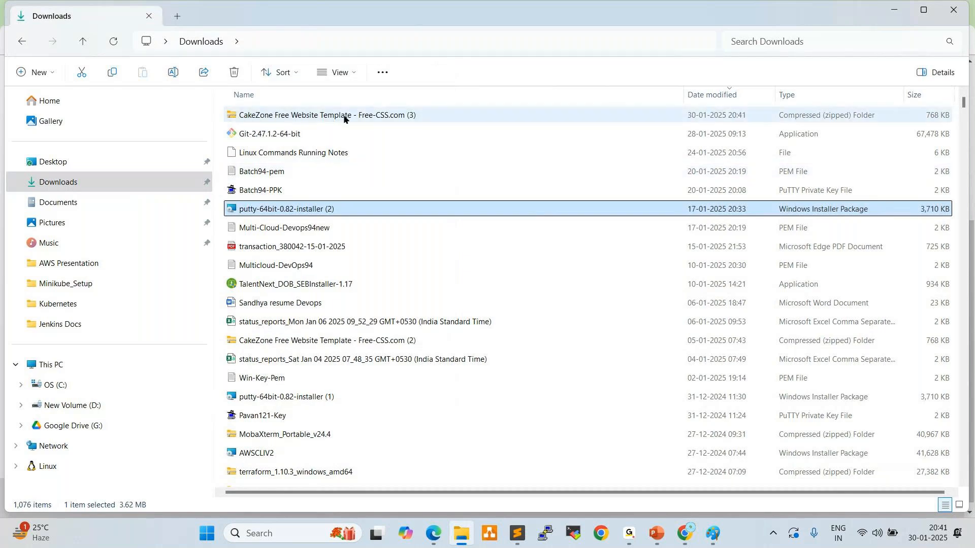
pyautogui.click(320, 116)
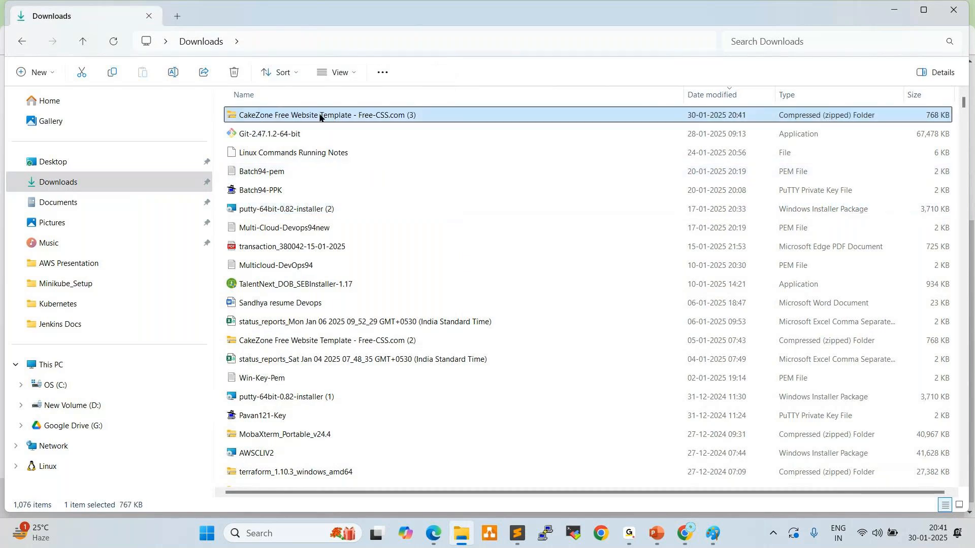
pyautogui.rightClick(320, 116)
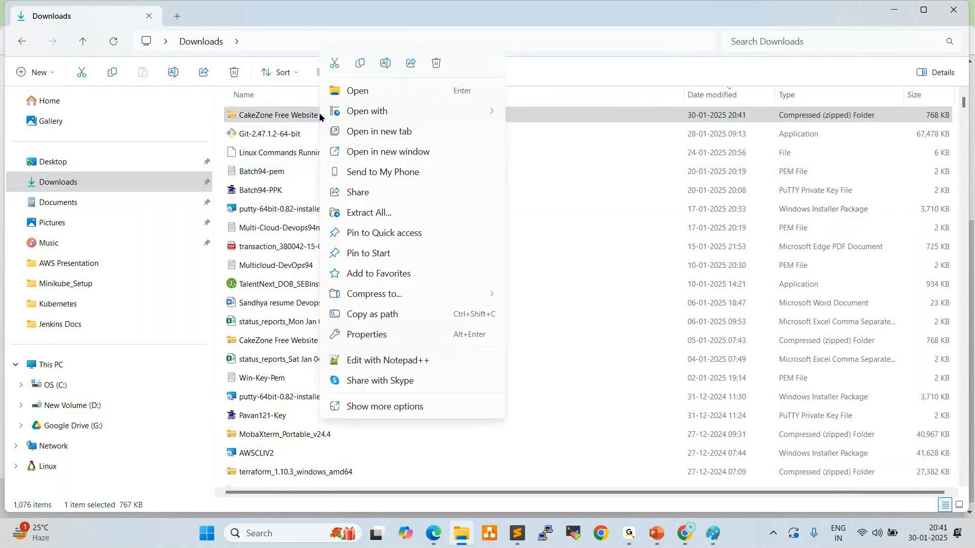
pyautogui.click(369, 212)
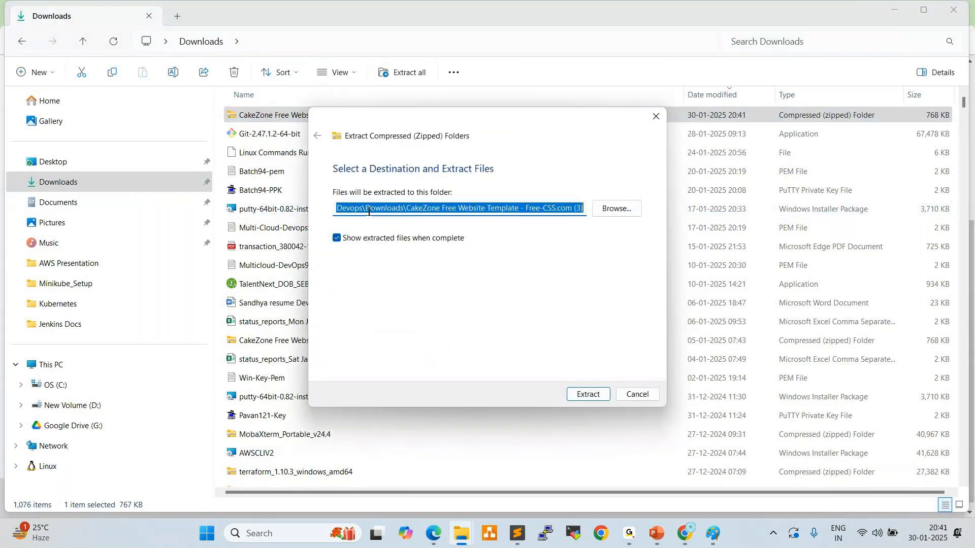
pyautogui.click(587, 394)
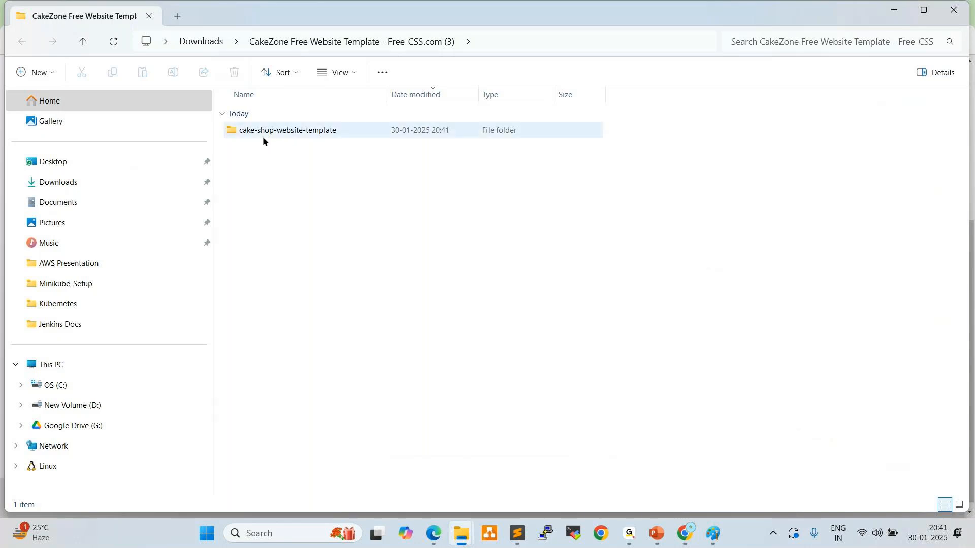
# Rename the extracted cake-shop-website-template folder to cakezone-template
pyautogui.rightClick(278, 133)
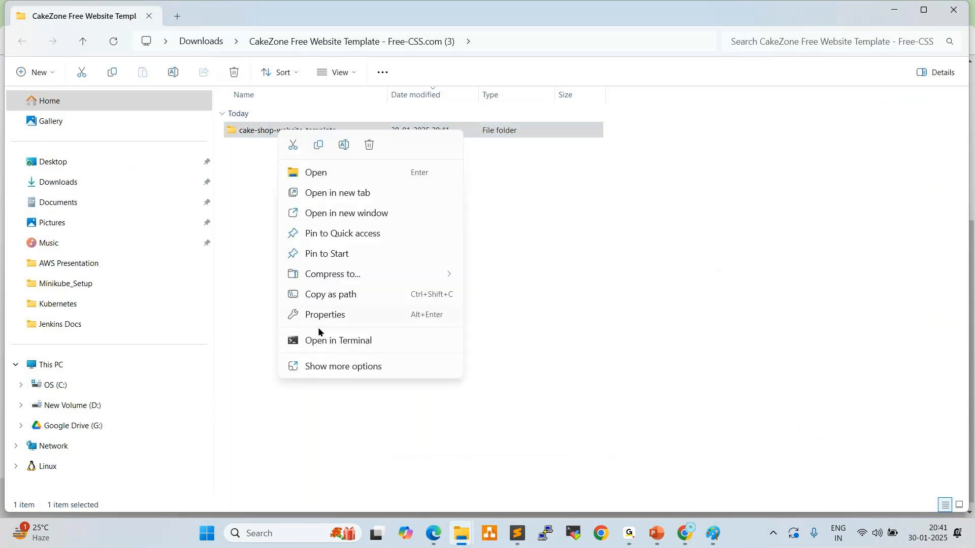
pyautogui.click(322, 368)
pyautogui.click(311, 438)
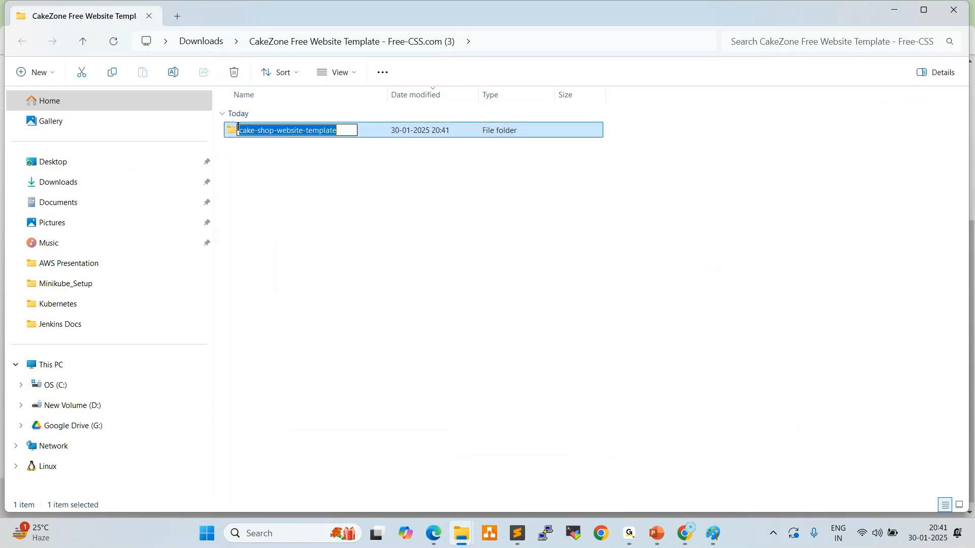
pyautogui.click(261, 131)
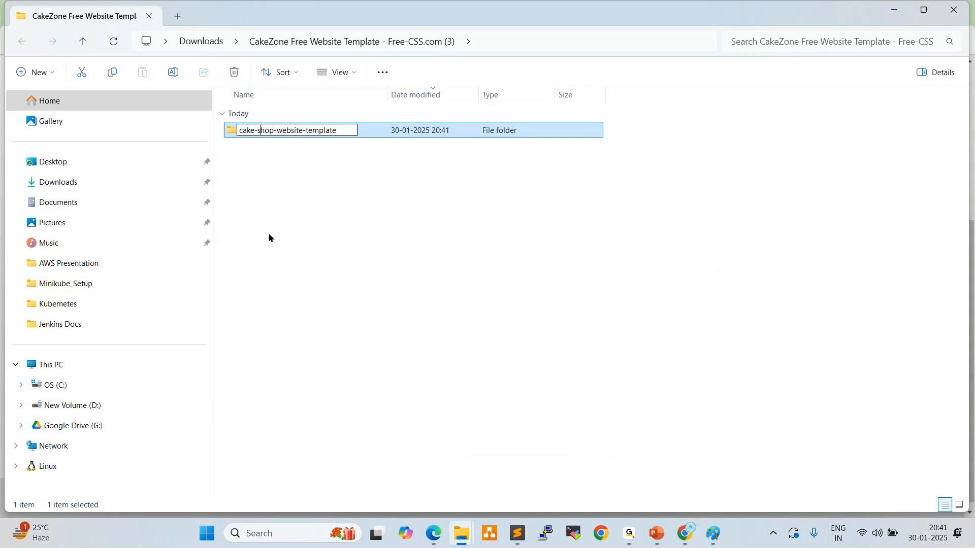
pyautogui.press('BackSpace')
pyautogui.press('BackSpace')
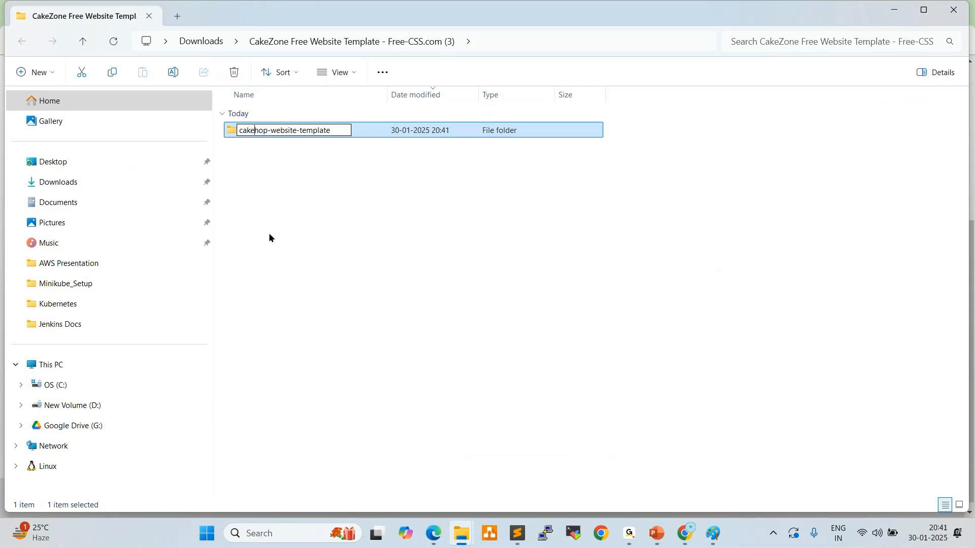
pyautogui.press('Delete')
pyautogui.press('Delete')
pyautogui.press('Delete')
pyautogui.press('Delete')
pyautogui.press('Delete')
pyautogui.press('Delete')
pyautogui.press('Delete')
pyautogui.press('Delete')
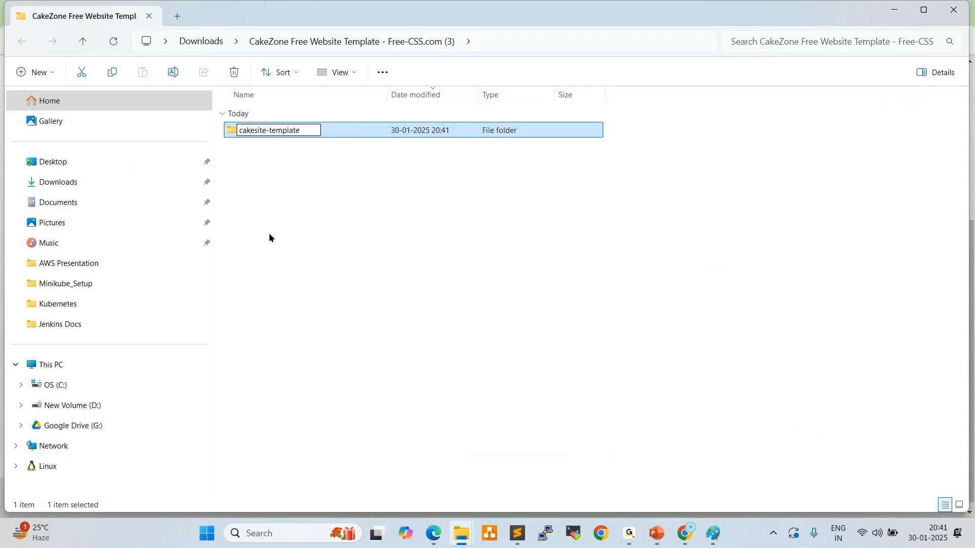
pyautogui.press('Delete')
pyautogui.press('Delete')
pyautogui.press('Delete')
pyautogui.write('zone')
pyautogui.click(353, 231)
# Move the cakezone-template folder from the extracted archive's folder to the desktop
pyautogui.click(289, 133)
pyautogui.rightClick(289, 133)
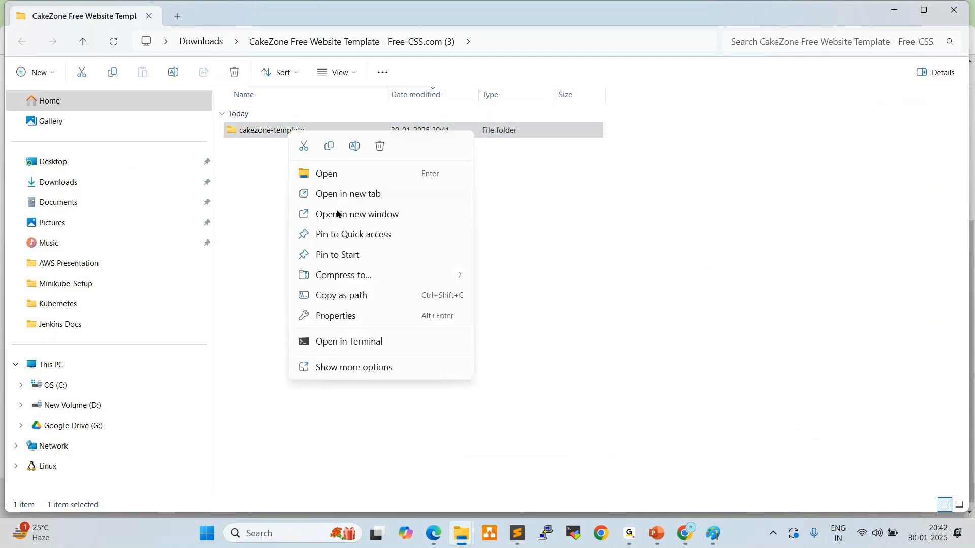
pyautogui.click(344, 369)
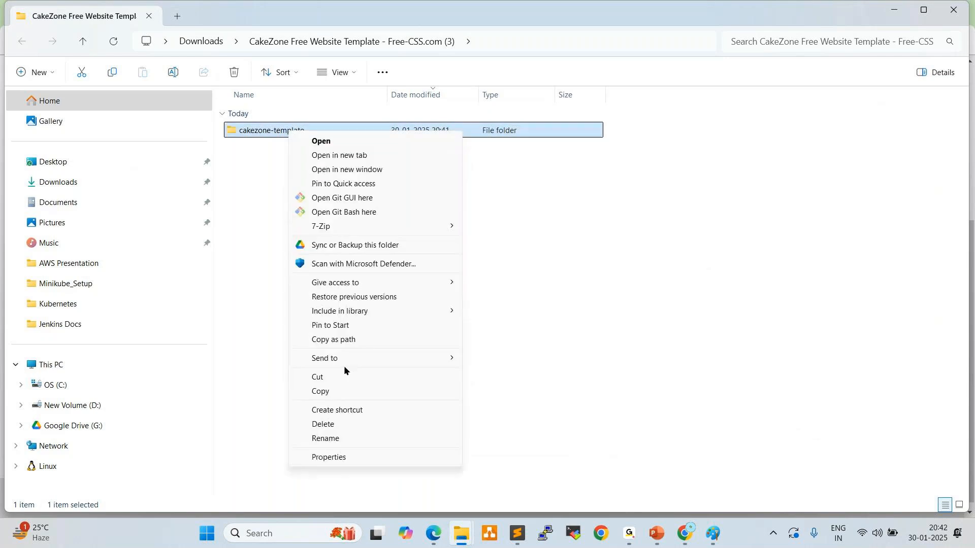
pyautogui.click(328, 375)
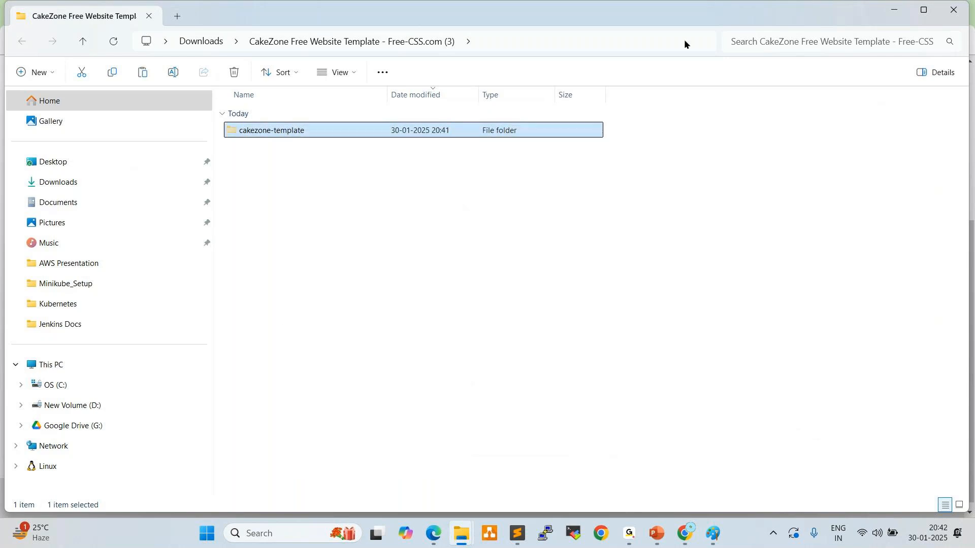
pyautogui.click(892, 10)
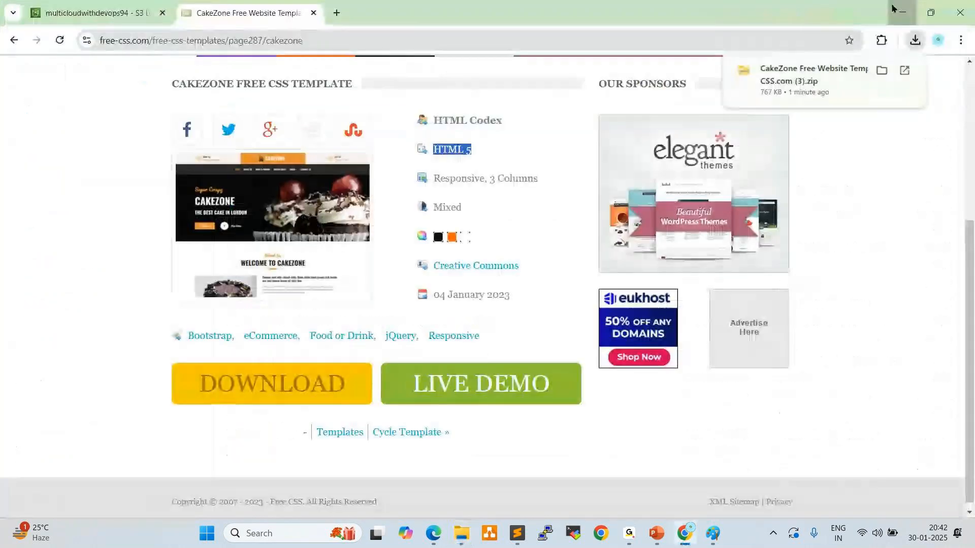
pyautogui.click(894, 9)
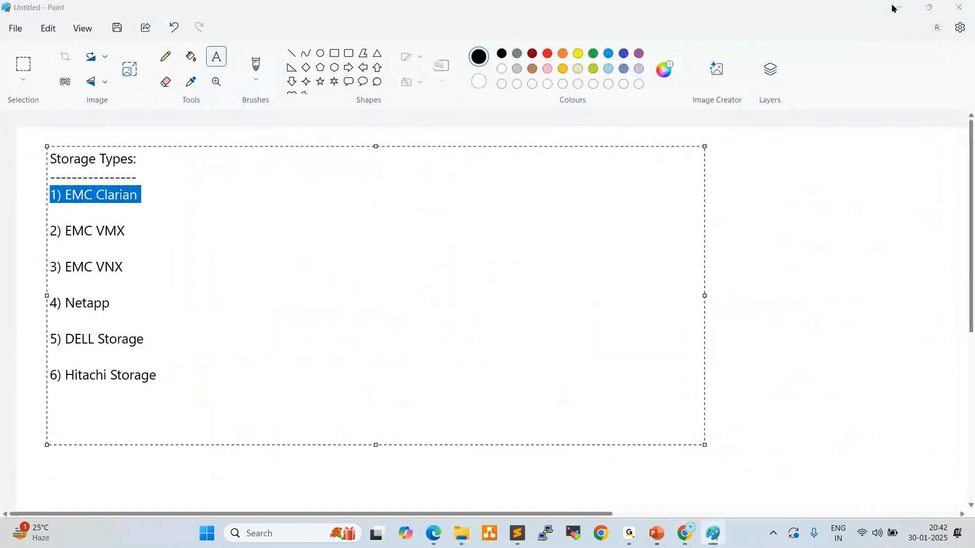
pyautogui.click(893, 7)
pyautogui.click(894, 7)
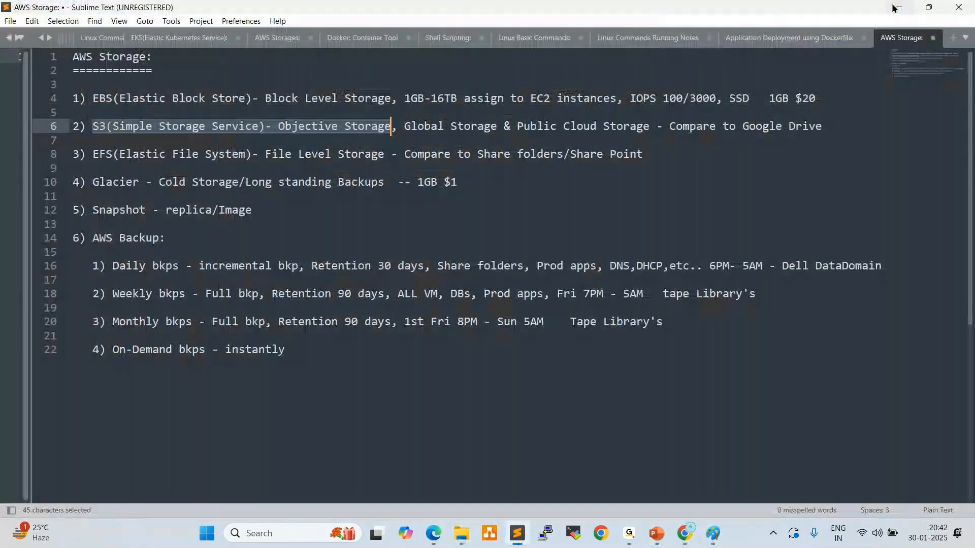
pyautogui.click(893, 7)
pyautogui.rightClick(654, 103)
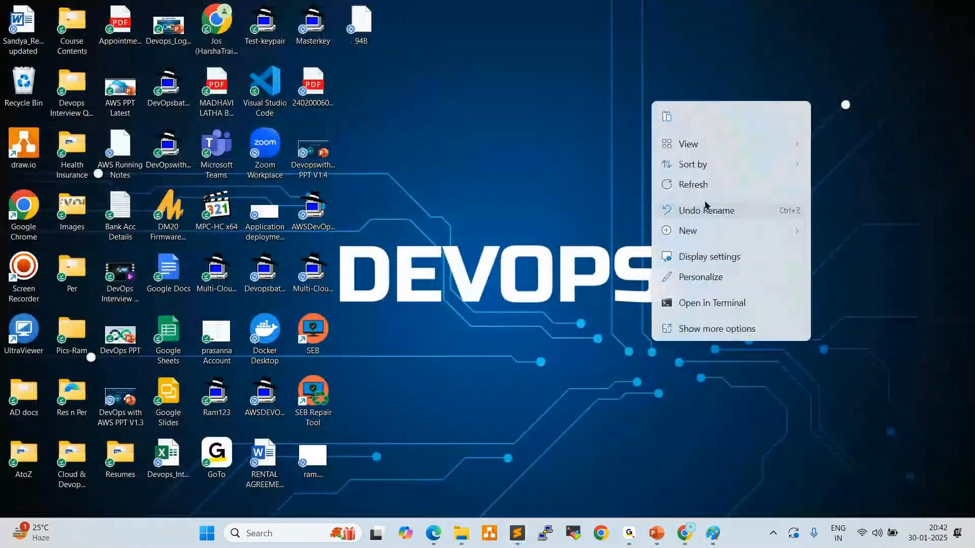
pyautogui.click(692, 321)
pyautogui.click(663, 174)
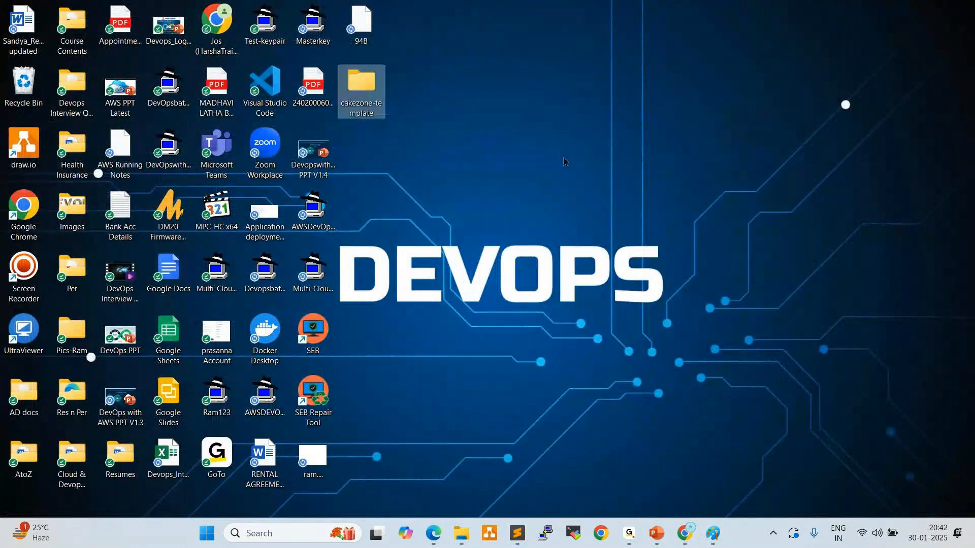
# Switch to Chrome and start a new upload among the objects of the multicloudwithdevops94 bucket
pyautogui.click(685, 532)
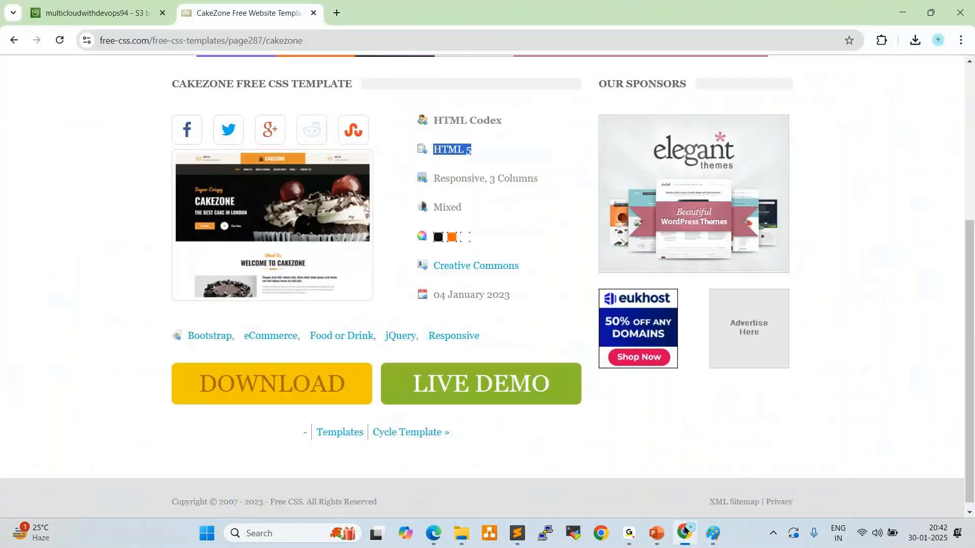
pyautogui.click(117, 15)
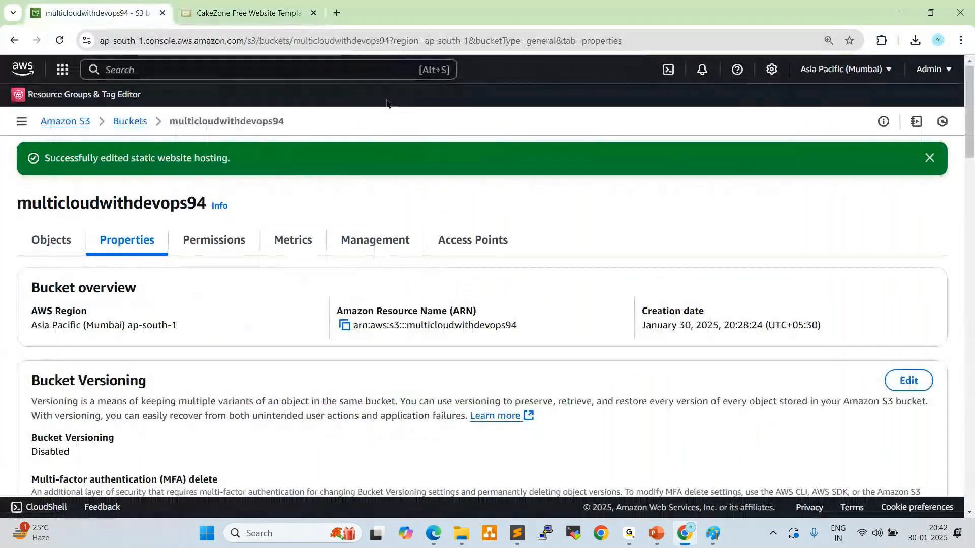
pyautogui.click(45, 242)
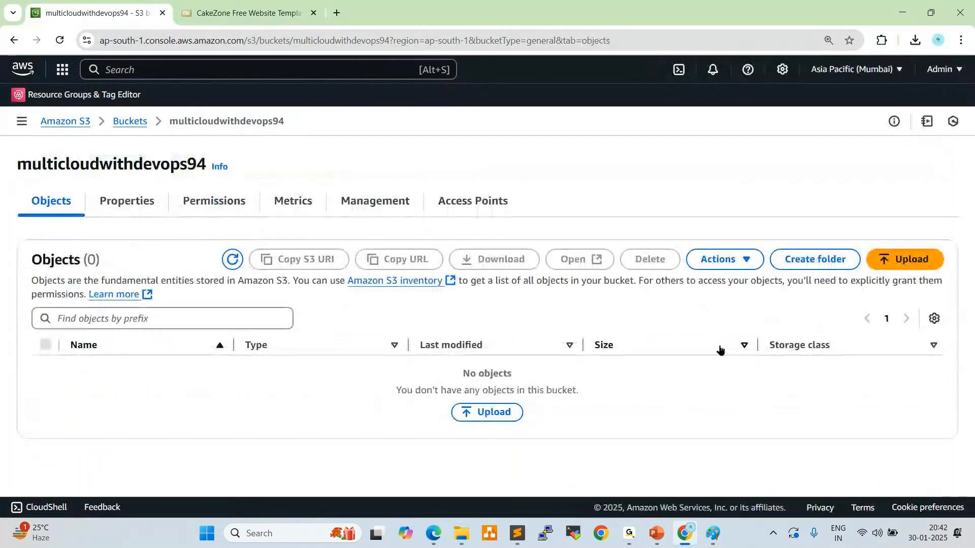
pyautogui.click(899, 262)
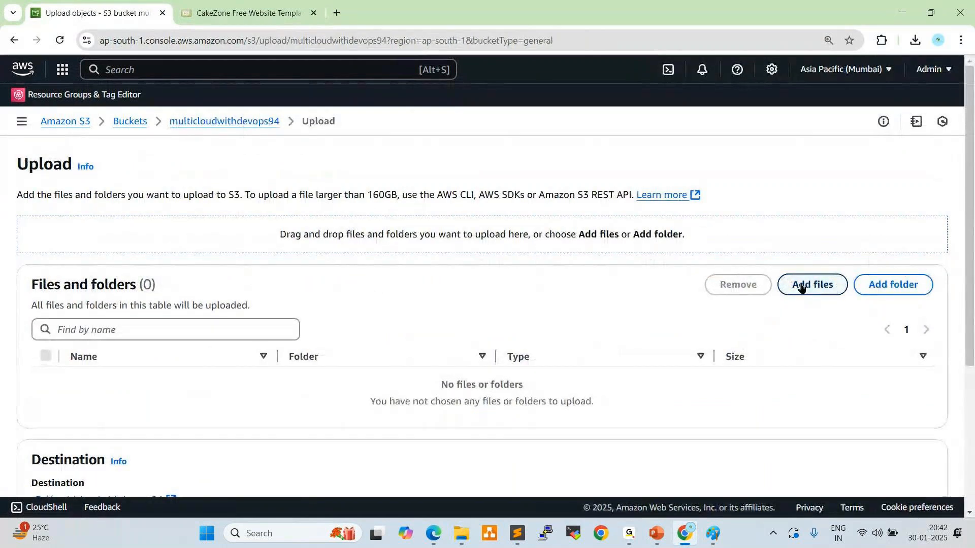
# Add the cakezone-template folder from the desktop to the upload list and allow the browser to read its files
pyautogui.click(878, 292)
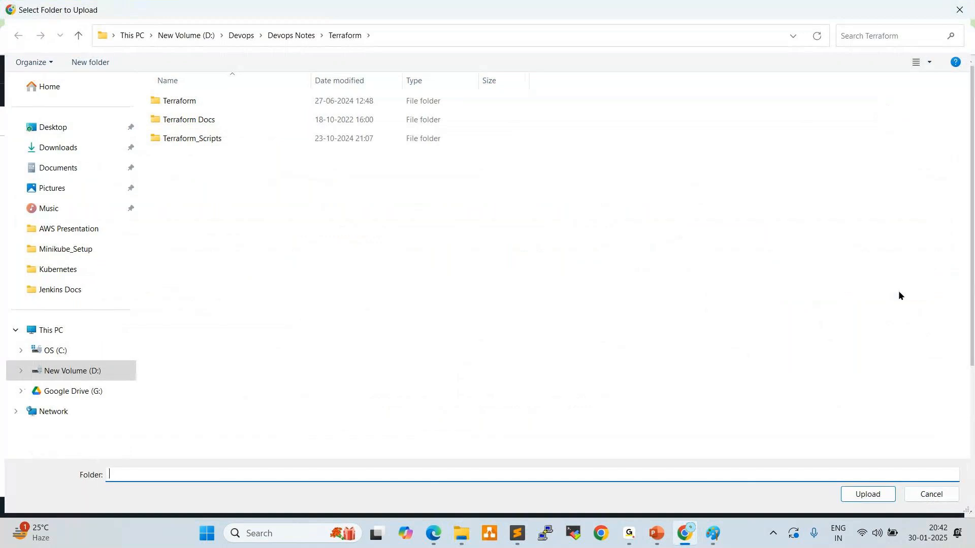
pyautogui.click(65, 126)
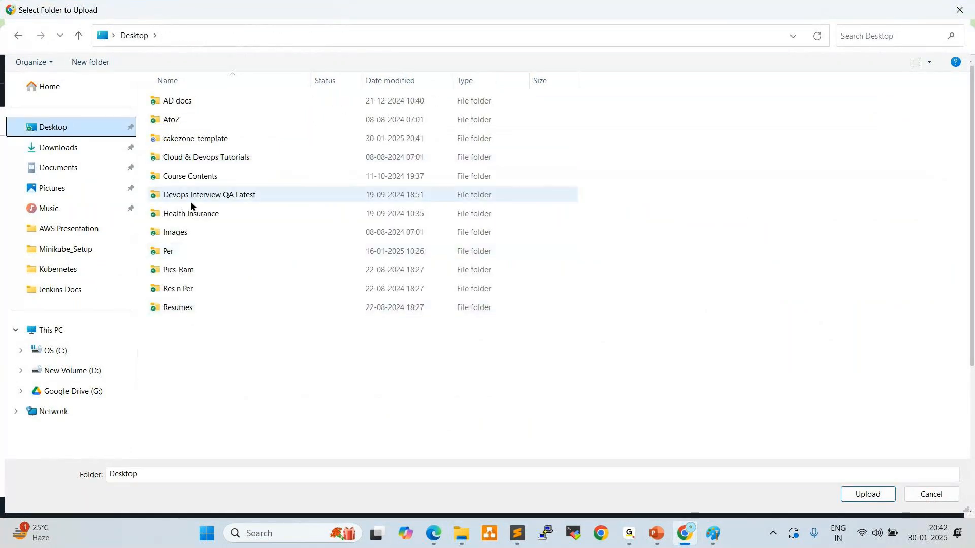
pyautogui.click(187, 143)
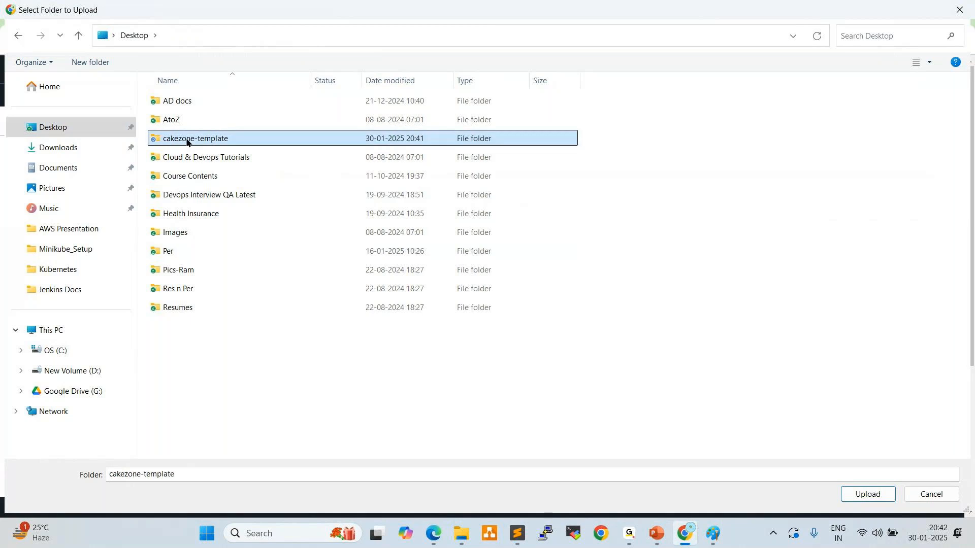
pyautogui.click(856, 496)
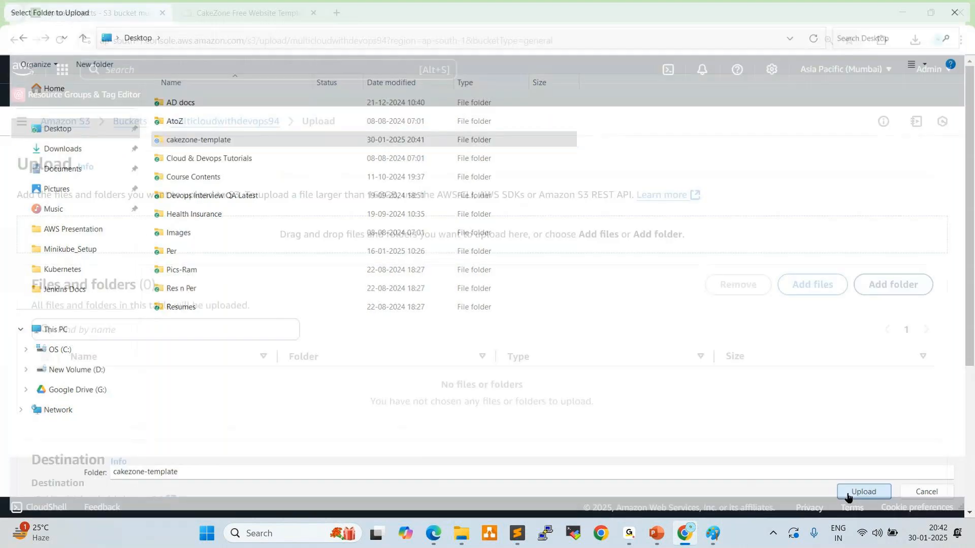
pyautogui.click(540, 133)
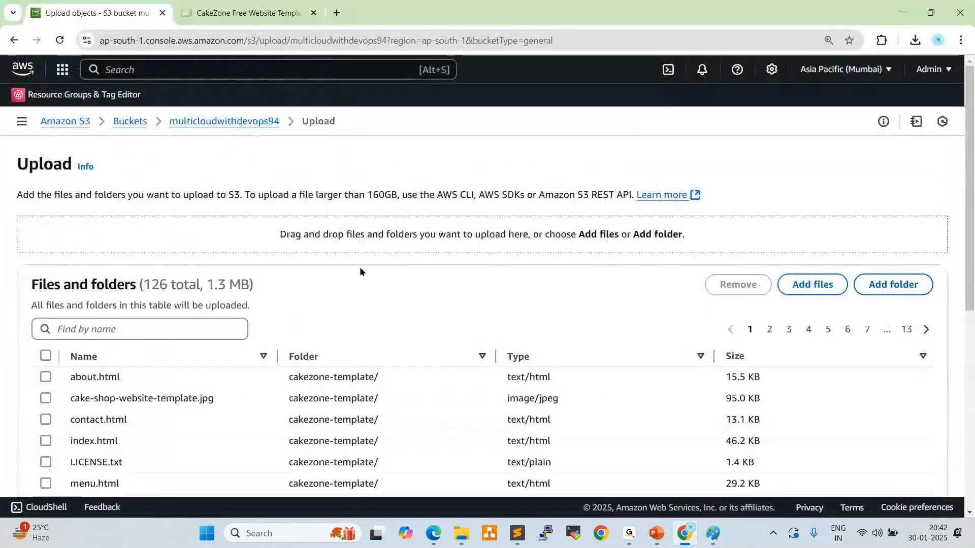
# Check the queued cakezone-template files, upload them all to s3://multicloudwithdevops94 and dismiss the completion notice
pyautogui.scroll(-2, 362, 272)
pyautogui.scroll(1, 415, 293)
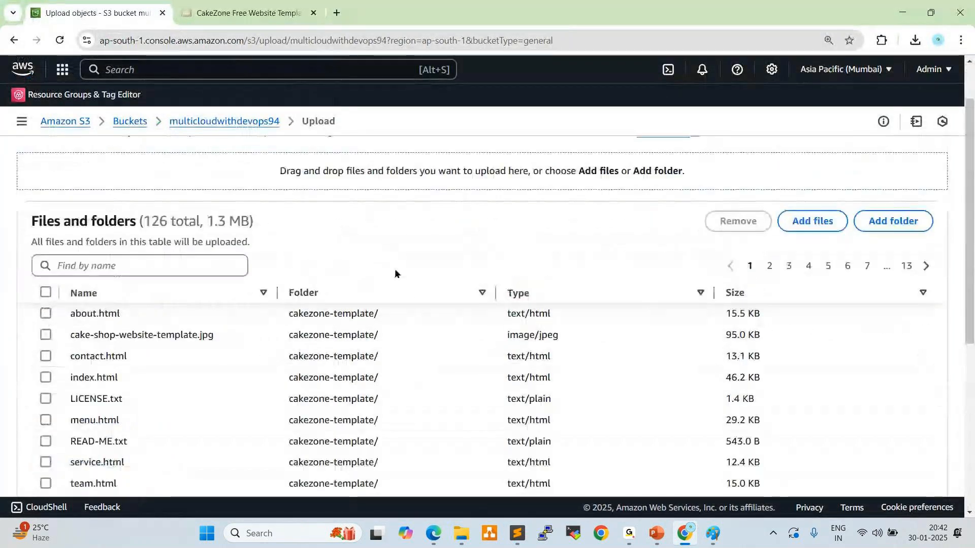
pyautogui.doubleClick(155, 221)
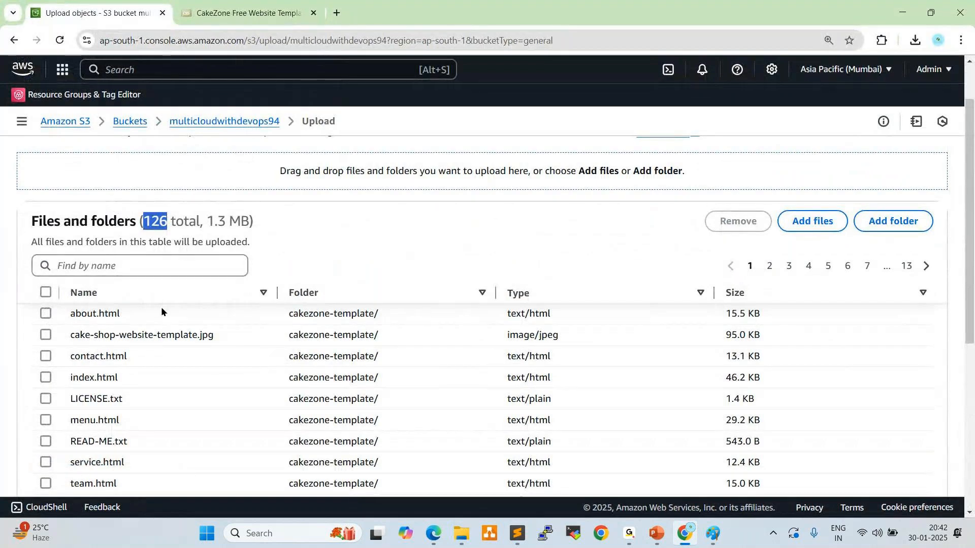
pyautogui.moveTo(210, 222); pyautogui.dragTo(251, 221)
pyautogui.scroll(-5, 230, 295)
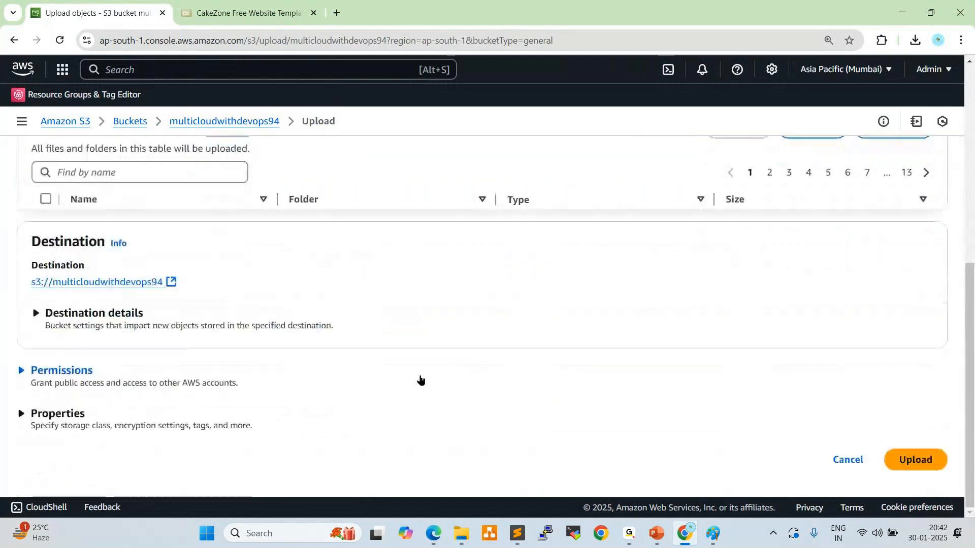
pyautogui.click(877, 461)
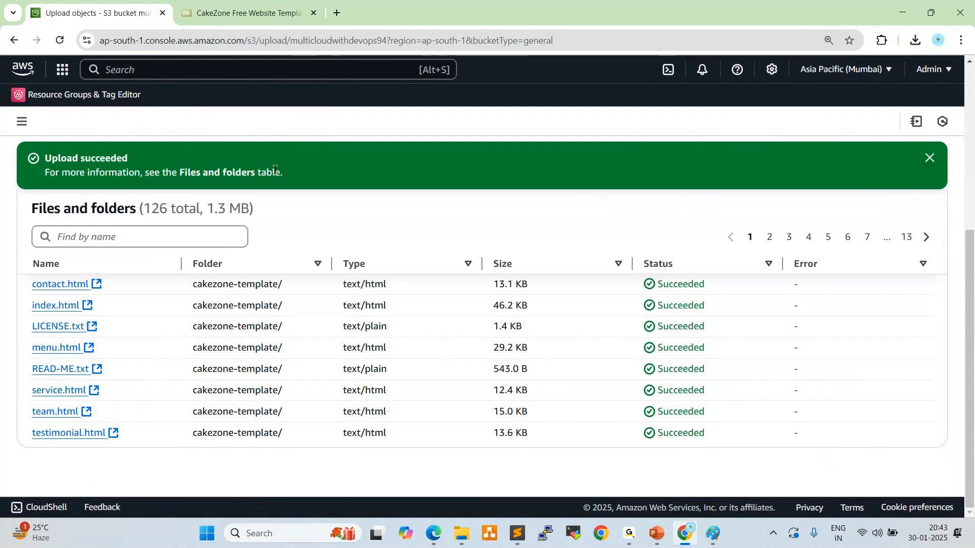
pyautogui.click(928, 158)
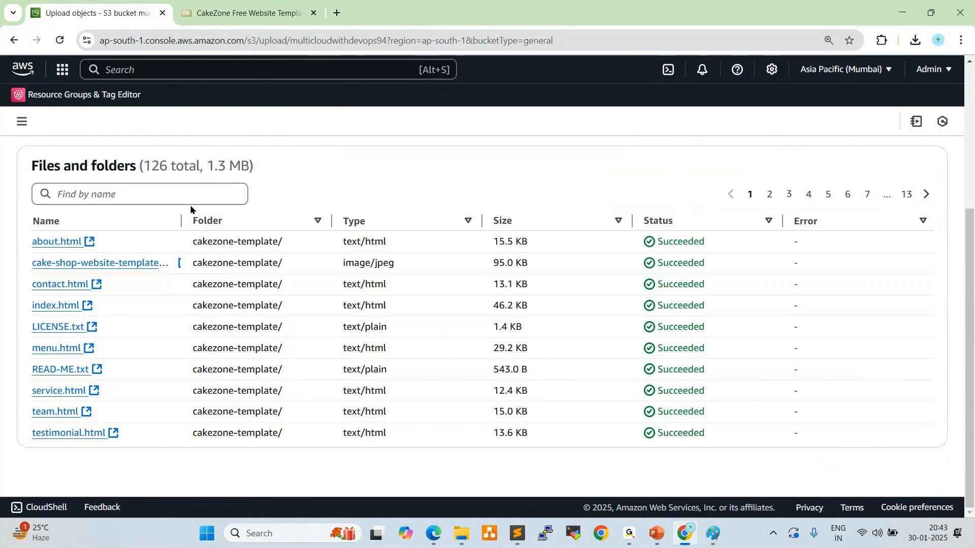
# Review the upload status and open the details of the uploaded index.html object
pyautogui.scroll(5, 206, 198)
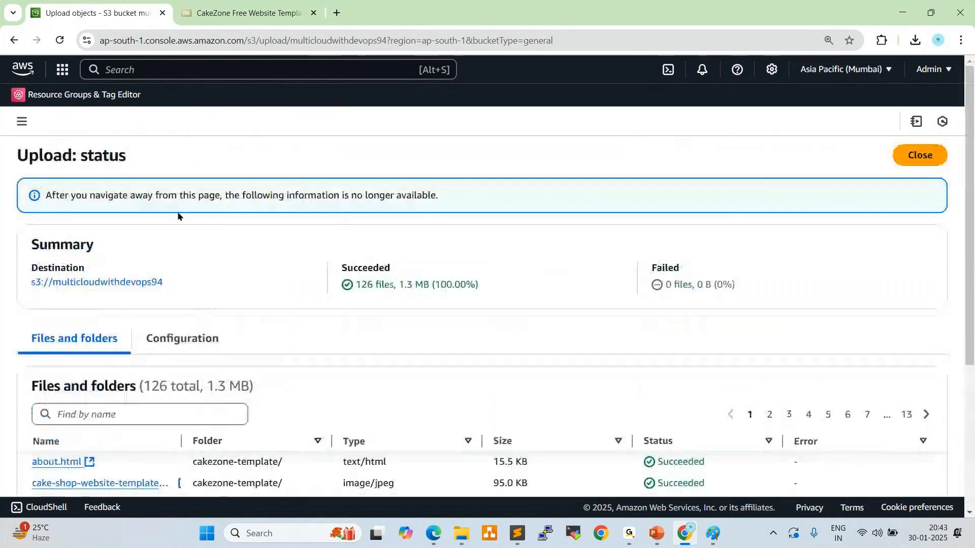
pyautogui.click(23, 122)
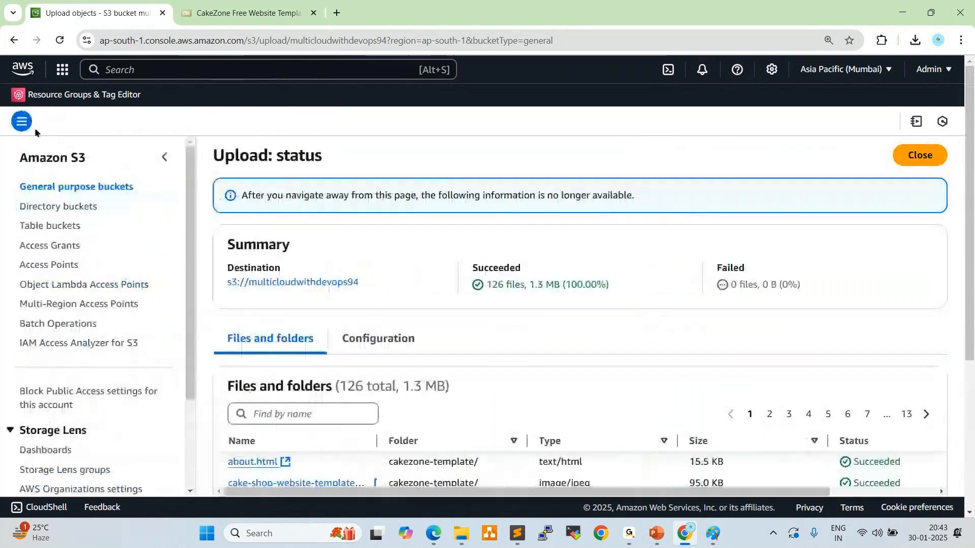
pyautogui.scroll(-2, 335, 247)
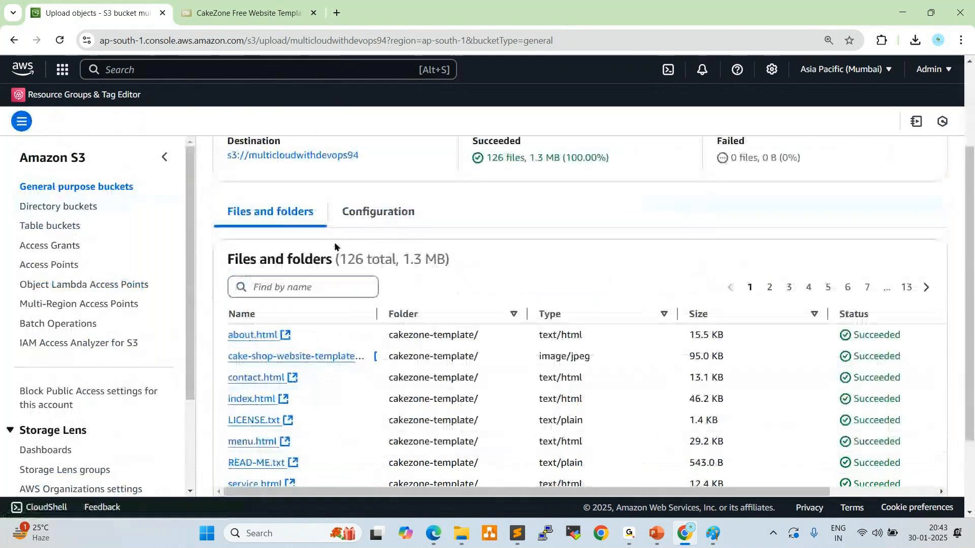
pyautogui.scroll(-2, 336, 248)
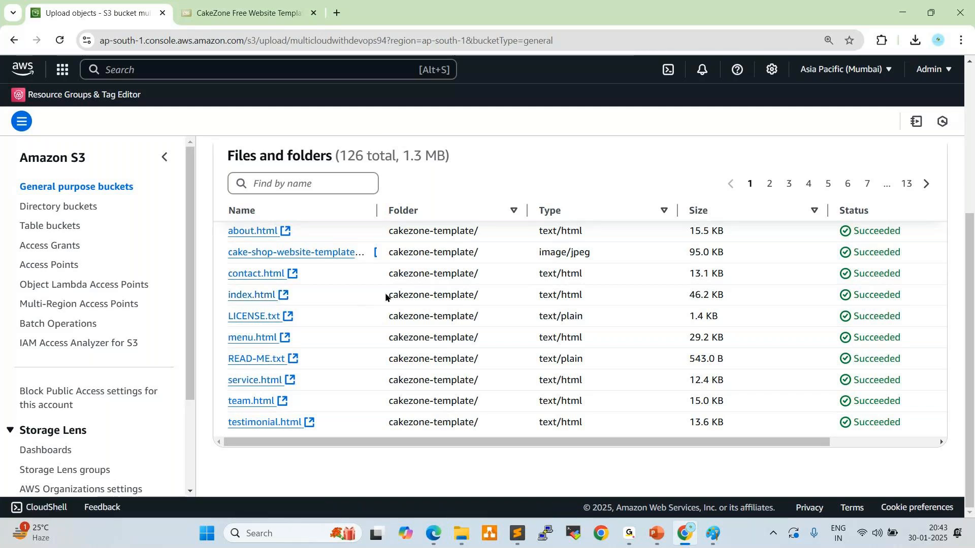
pyautogui.scroll(5, 396, 290)
pyautogui.scroll(-4, 396, 290)
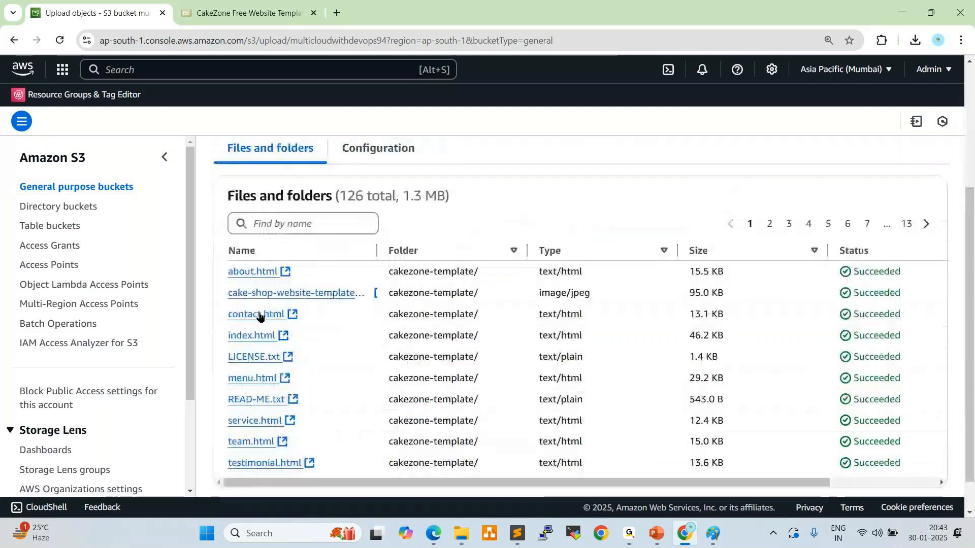
pyautogui.click(252, 337)
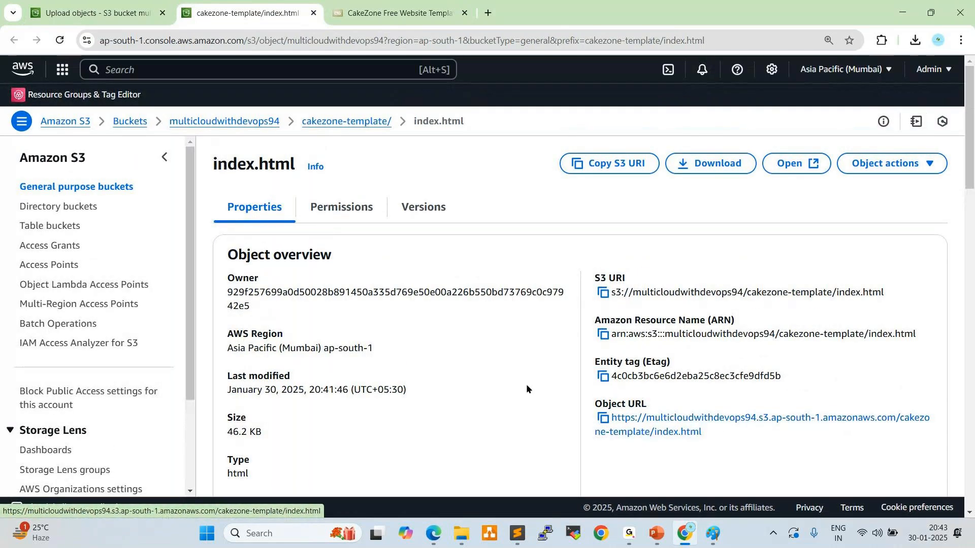
# Check the permissions of index.html and make the object public using ACL, closing the resulting notice
pyautogui.click(354, 217)
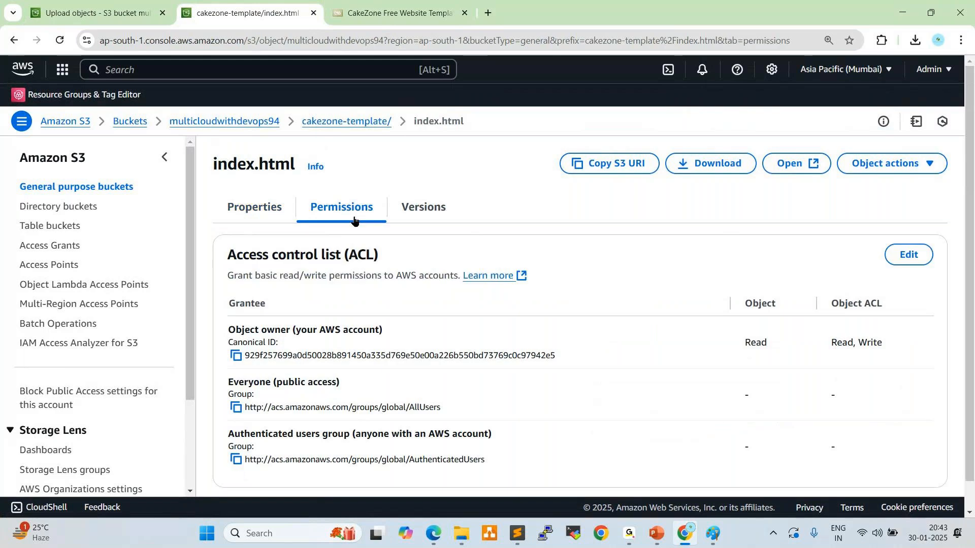
pyautogui.scroll(-1, 532, 270)
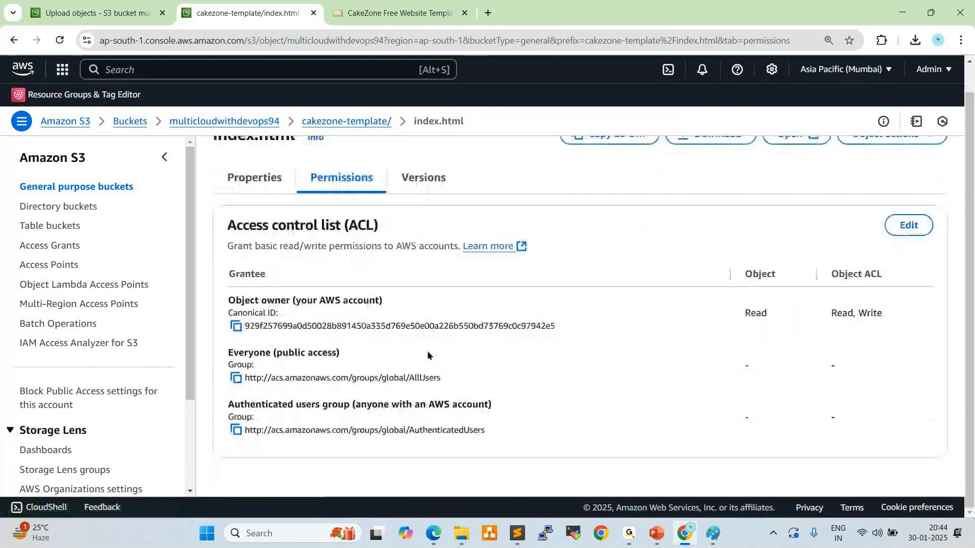
pyautogui.scroll(1, 833, 162)
pyautogui.click(857, 163)
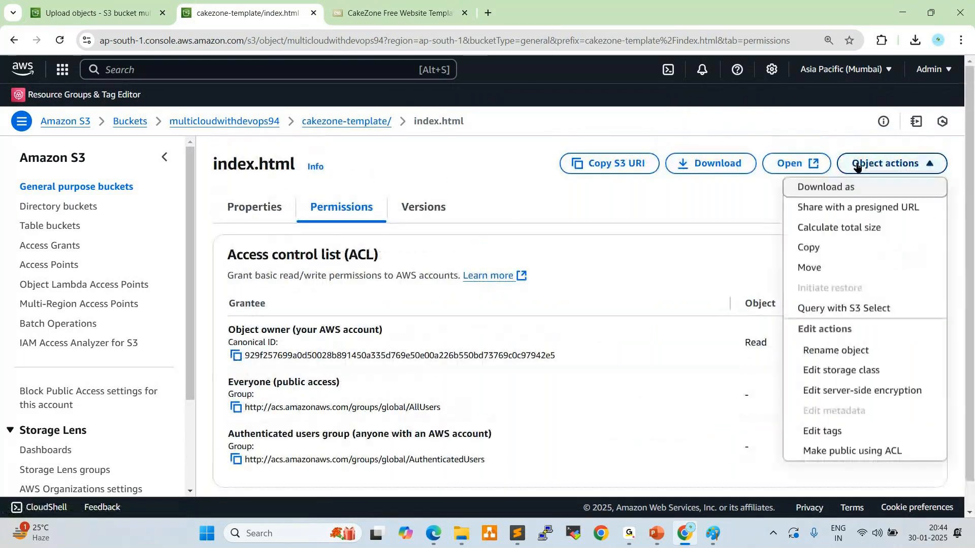
pyautogui.click(833, 452)
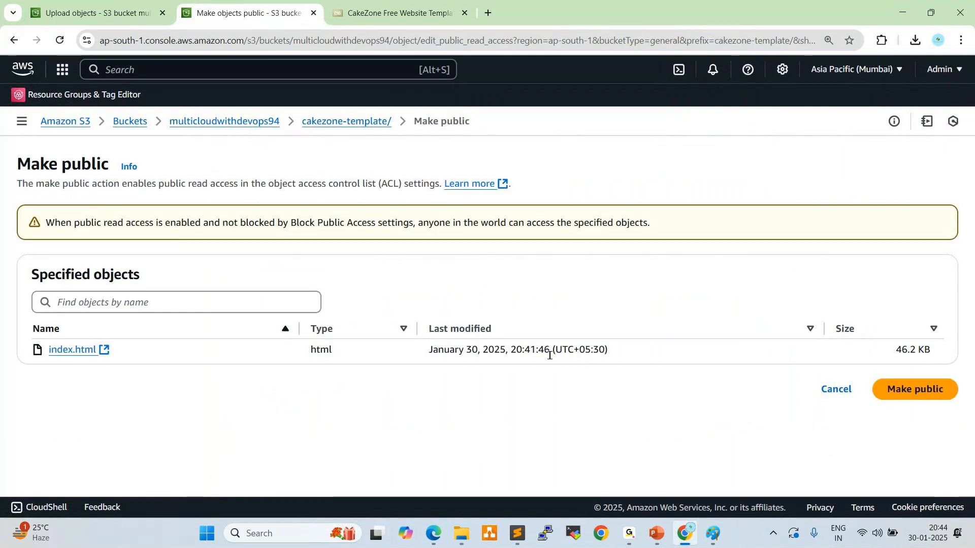
pyautogui.click(892, 389)
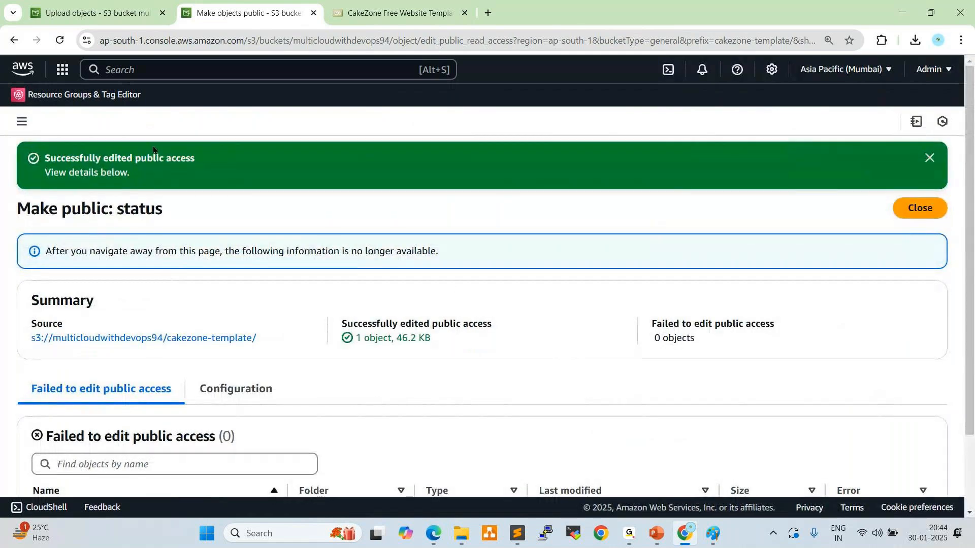
pyautogui.click(929, 158)
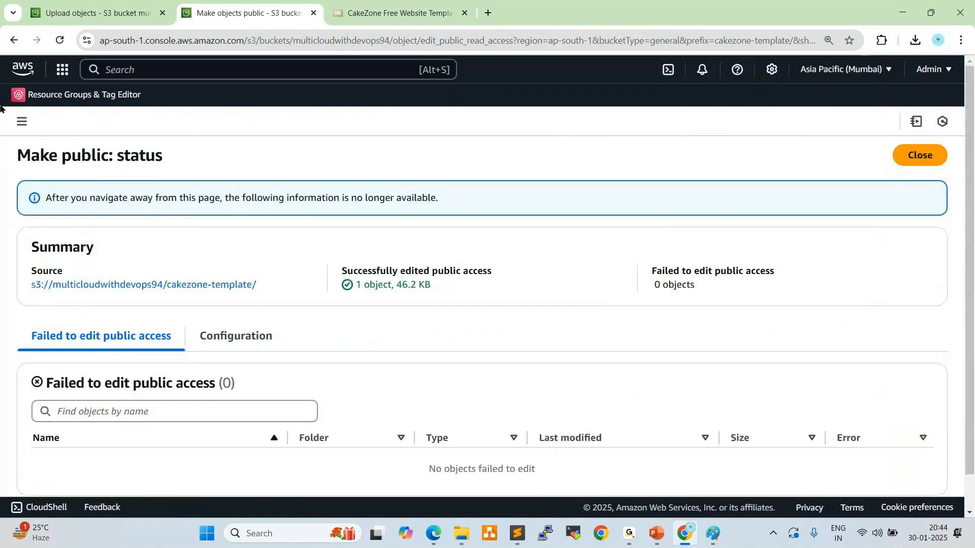
# Return to index.html, copy the object URL from its properties and switch to the GoTo Meeting window
pyautogui.click(13, 40)
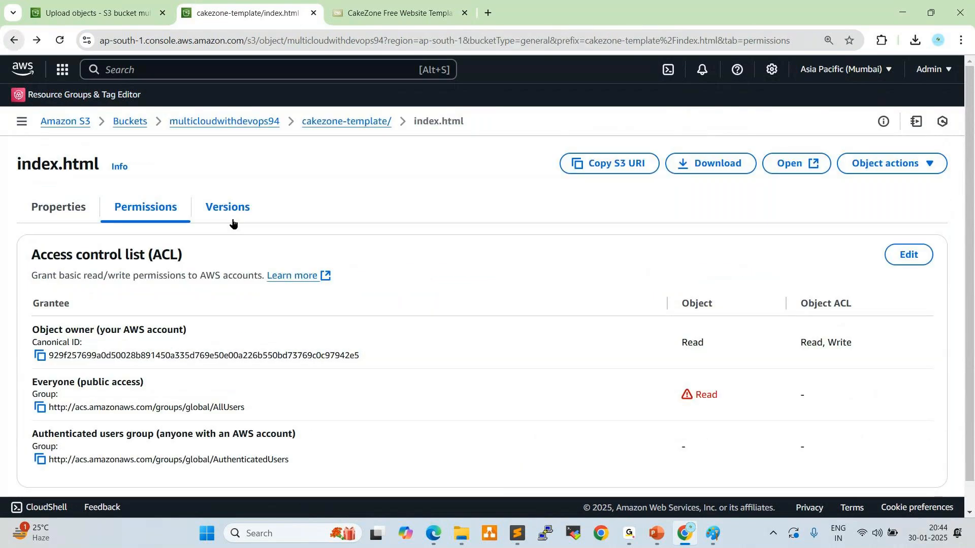
pyautogui.click(63, 208)
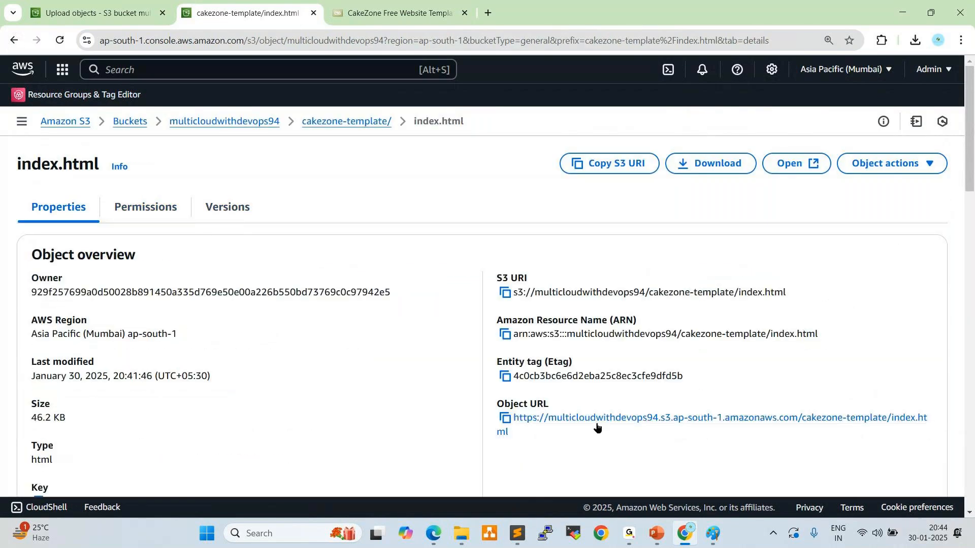
pyautogui.click(505, 419)
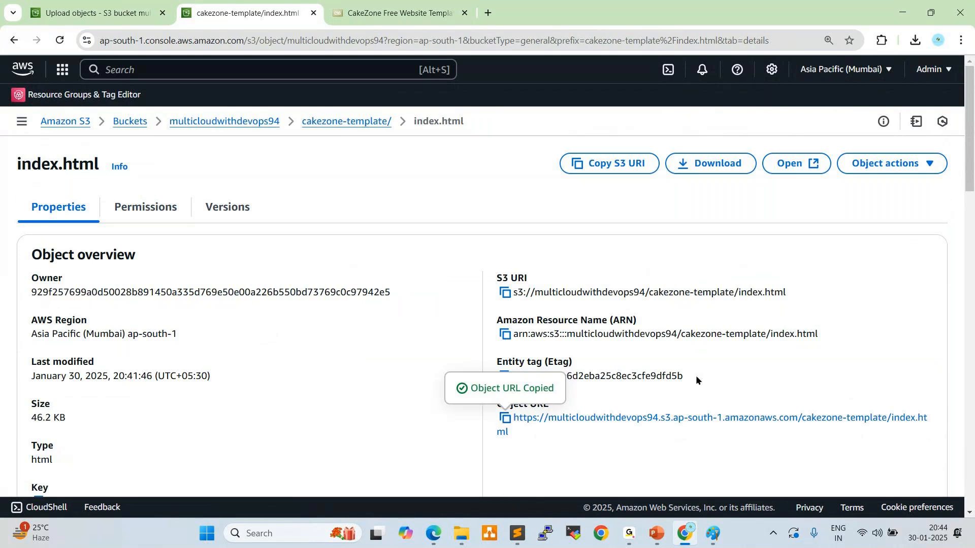
pyautogui.moveTo(635, 541)
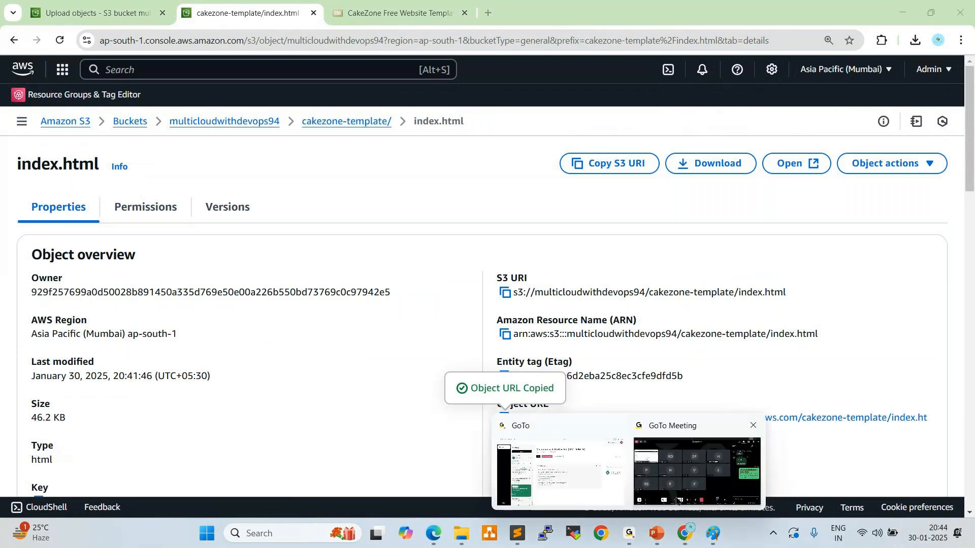
pyautogui.click(680, 472)
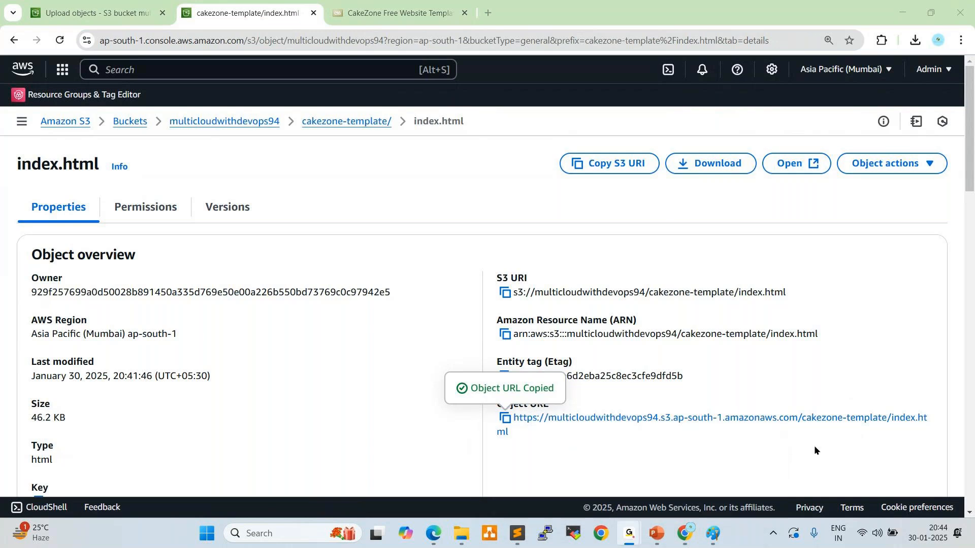
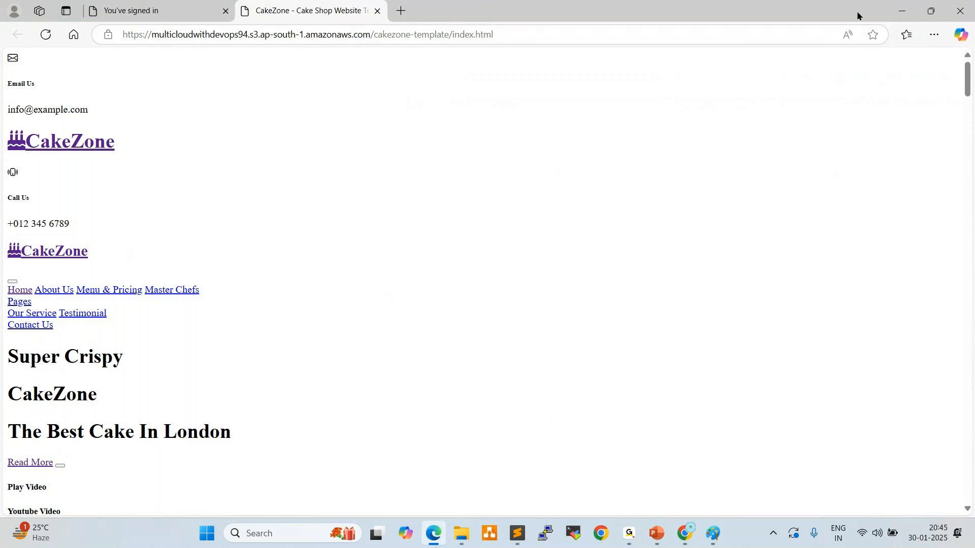
# Return to the S3 console in Chrome and go up from index.html to the multicloudwithdevops94 bucket's object list
pyautogui.click(903, 9)
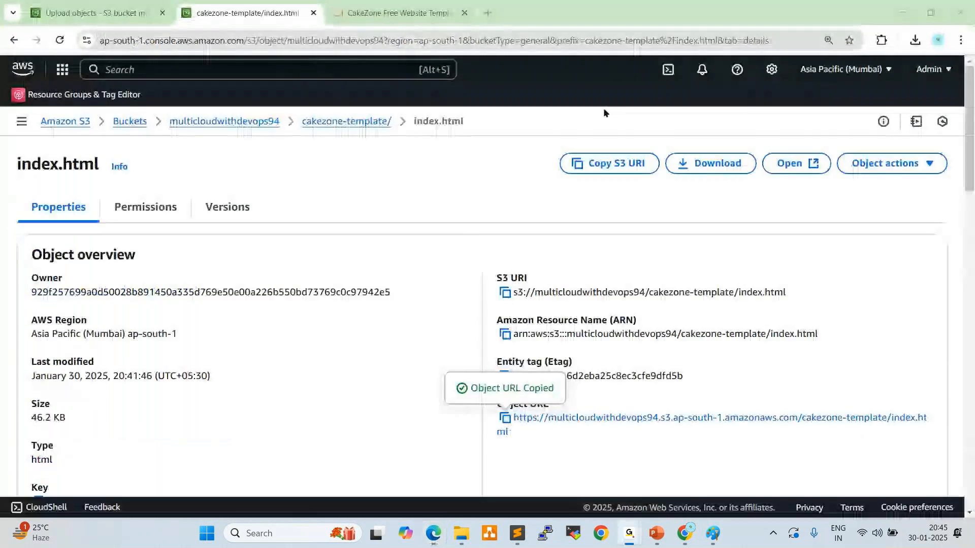
pyautogui.click(682, 534)
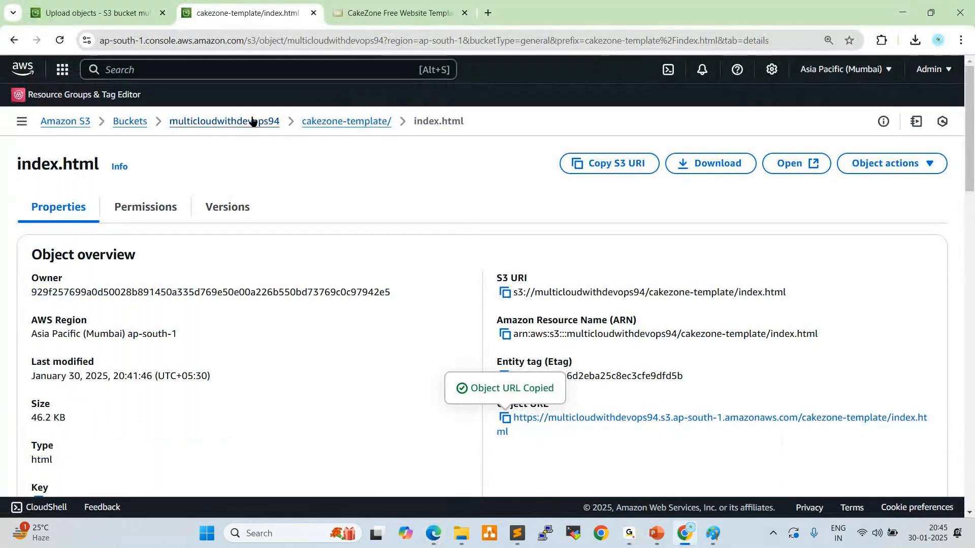
pyautogui.click(317, 121)
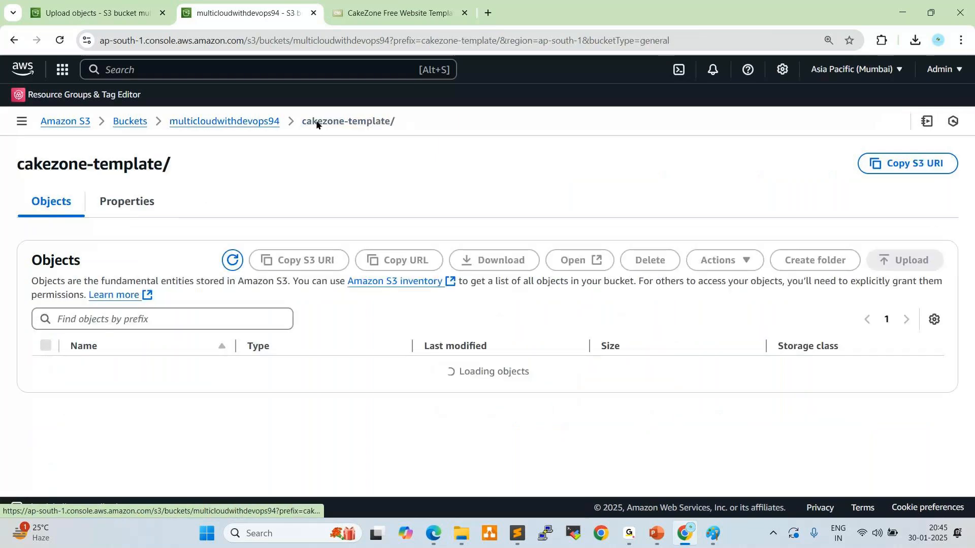
pyautogui.click(244, 124)
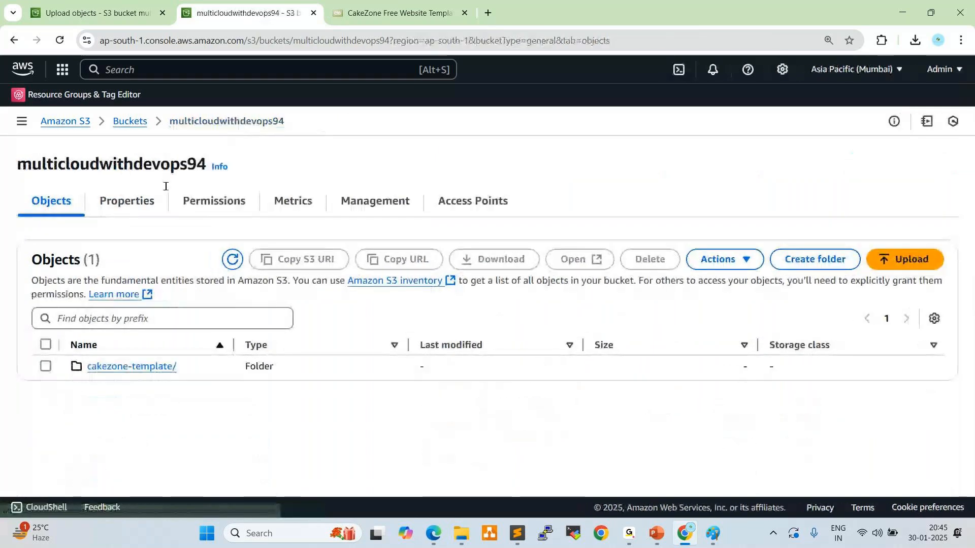
# Make the cakezone-template/ folder public using ACL, review the status summary and close it
pyautogui.click(46, 367)
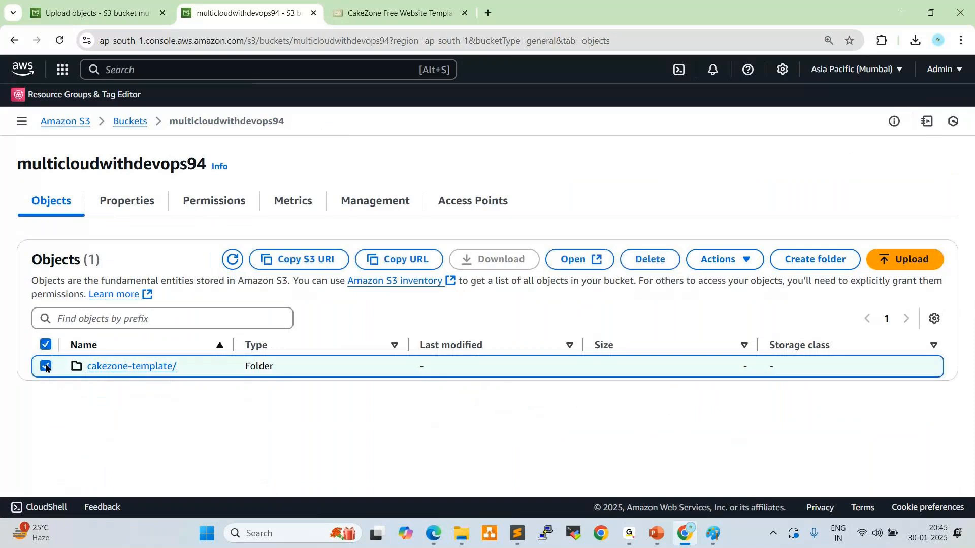
pyautogui.click(728, 262)
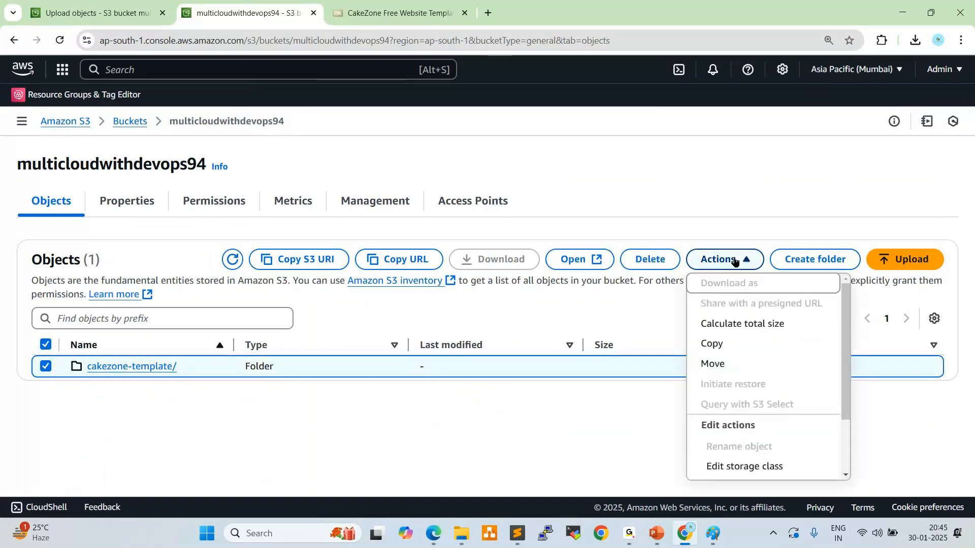
pyautogui.moveTo(842, 377); pyautogui.dragTo(843, 428)
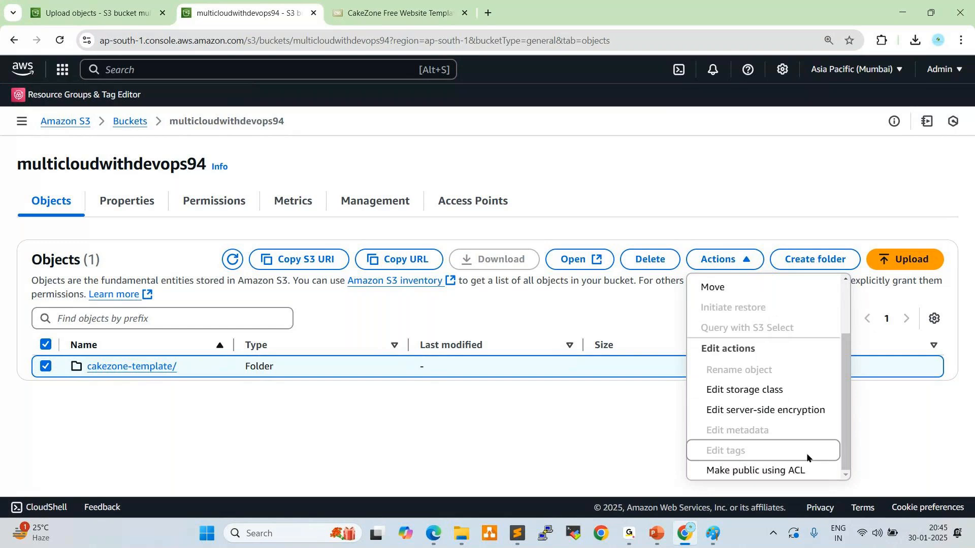
pyautogui.click(767, 473)
pyautogui.click(908, 428)
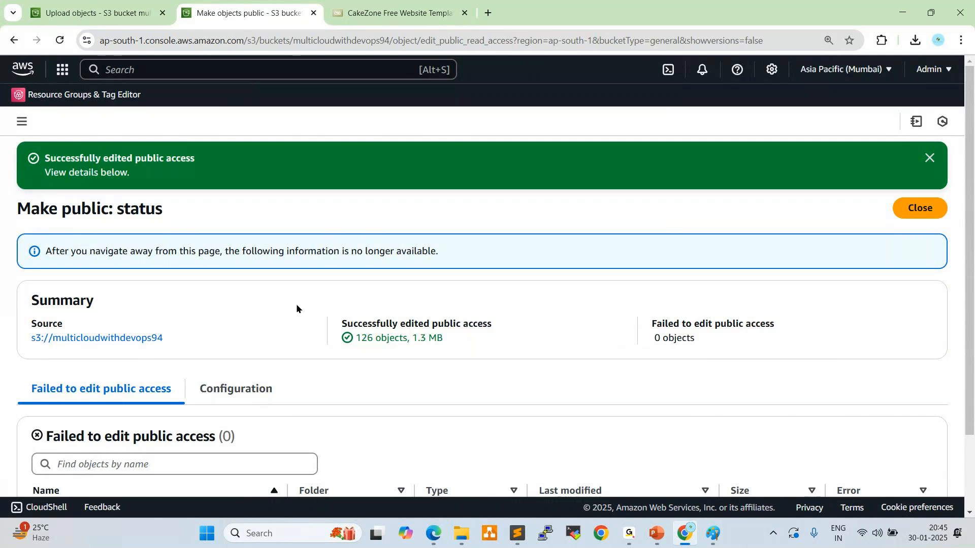
pyautogui.moveTo(357, 338); pyautogui.dragTo(414, 338)
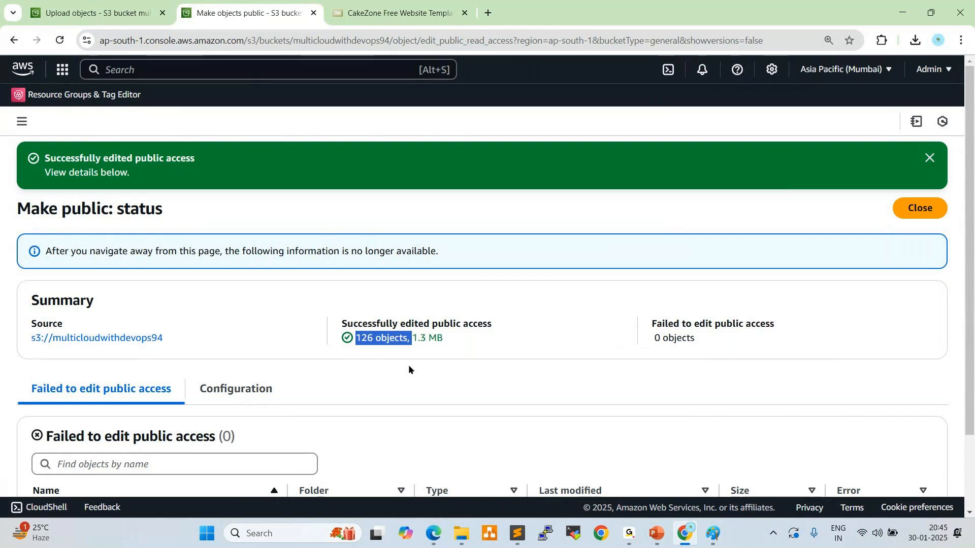
pyautogui.scroll(-2, 361, 373)
pyautogui.scroll(2, 360, 373)
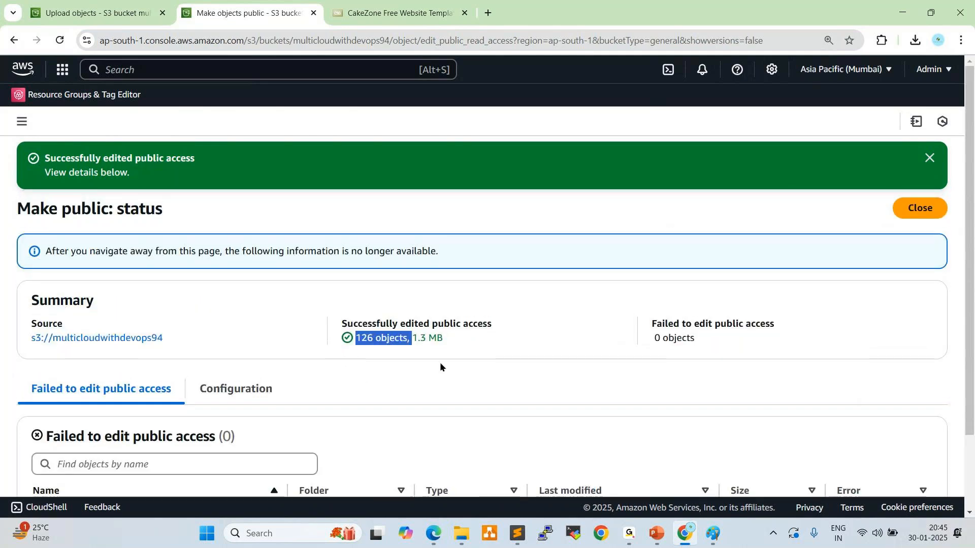
pyautogui.click(914, 212)
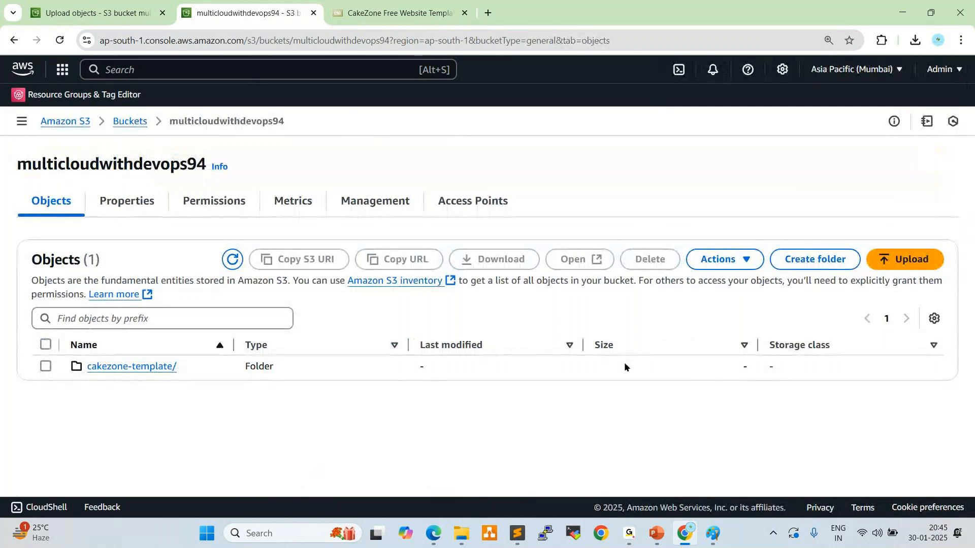
# Switch to Edge and reload the hosted cakezone-template/index.html page
pyautogui.click(629, 541)
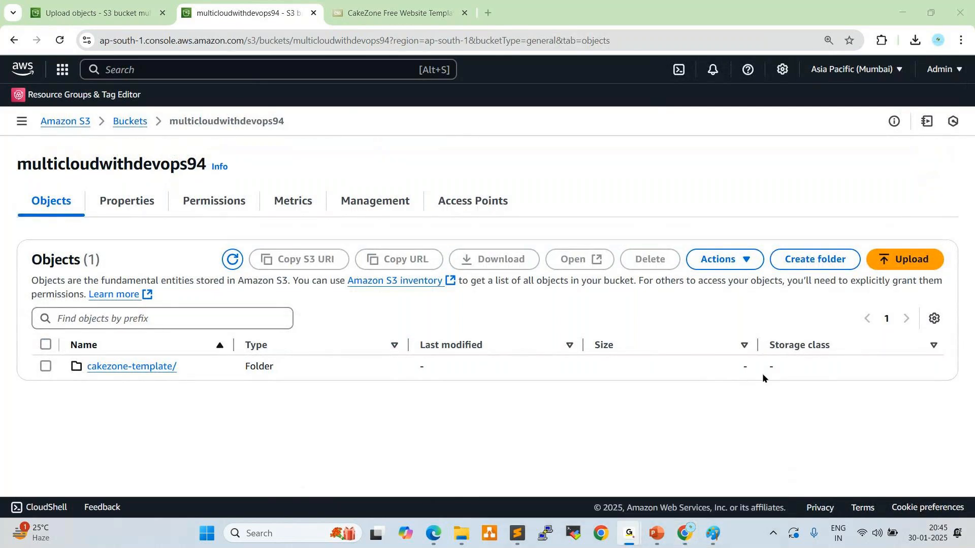
pyautogui.moveTo(646, 539)
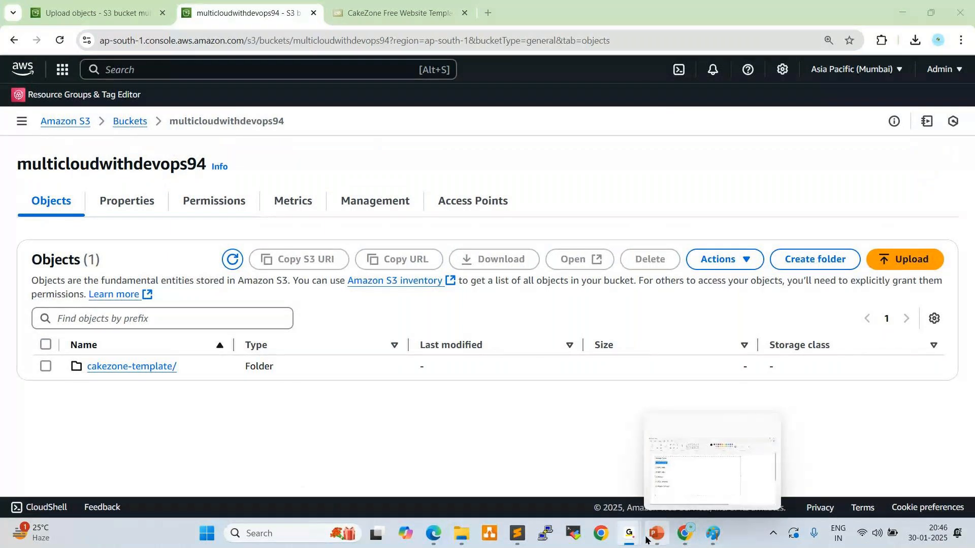
pyautogui.click(433, 533)
pyautogui.click(46, 34)
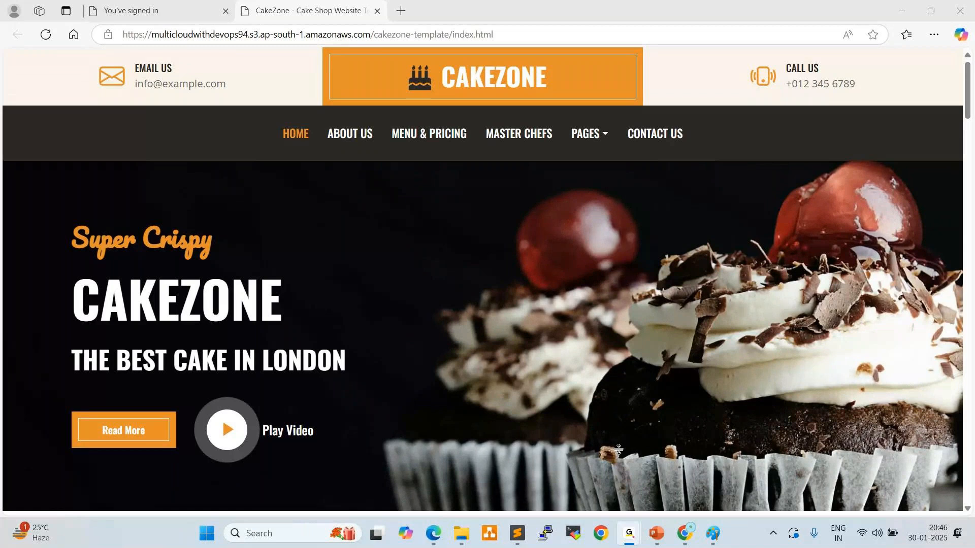
# Examine the CakeZone home page, including the phone and e-mail contact details in the header and the cake menu sections
pyautogui.click(729, 114)
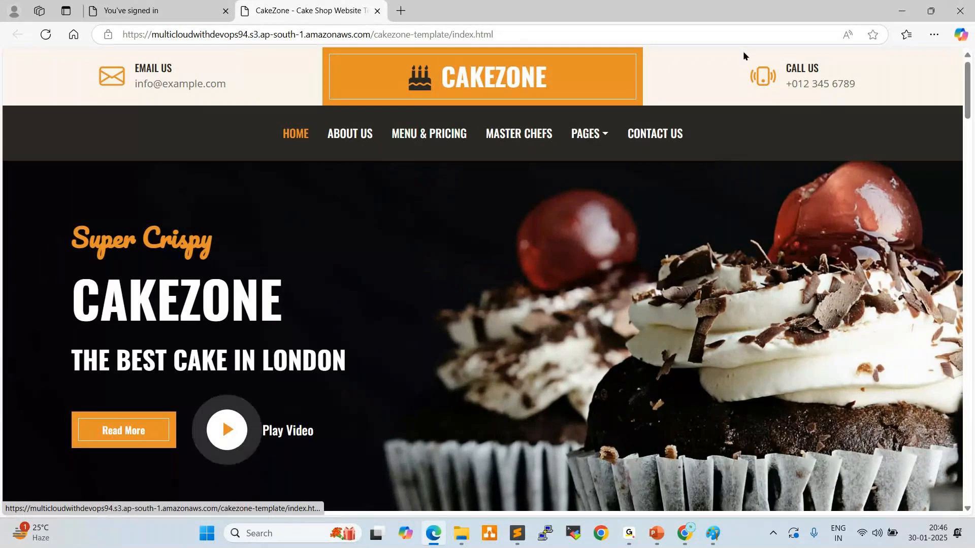
pyautogui.moveTo(786, 84); pyautogui.dragTo(859, 86)
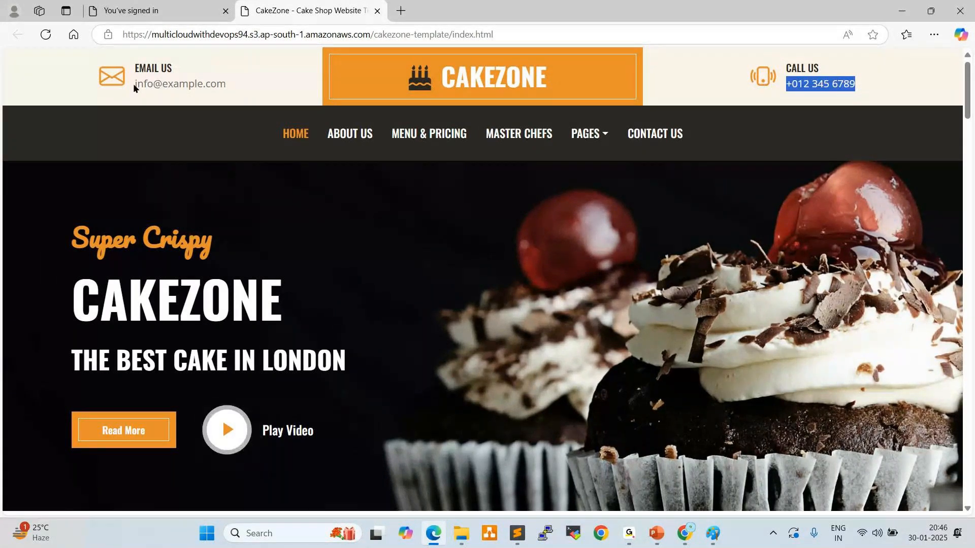
pyautogui.moveTo(134, 86); pyautogui.dragTo(226, 86)
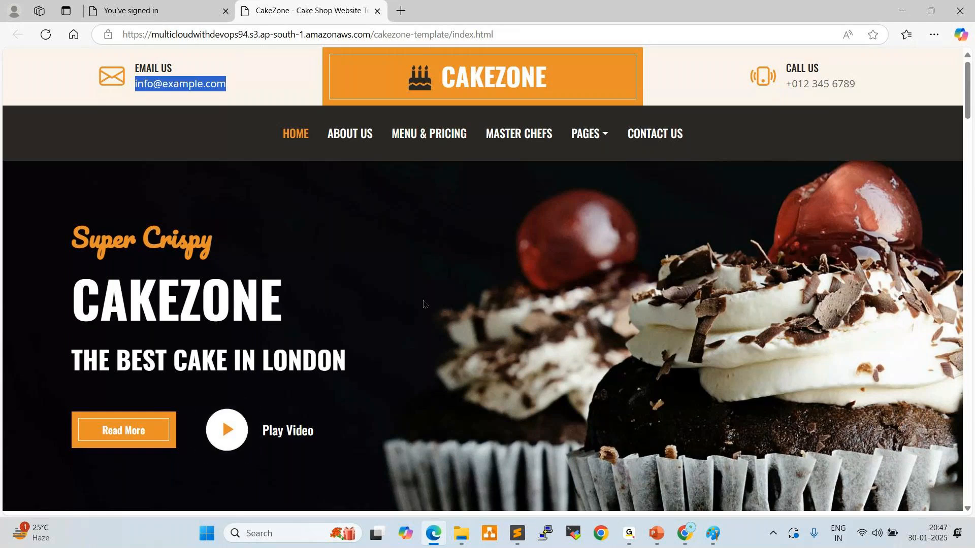
pyautogui.scroll(-10, 327, 309)
pyautogui.scroll(-5, 266, 349)
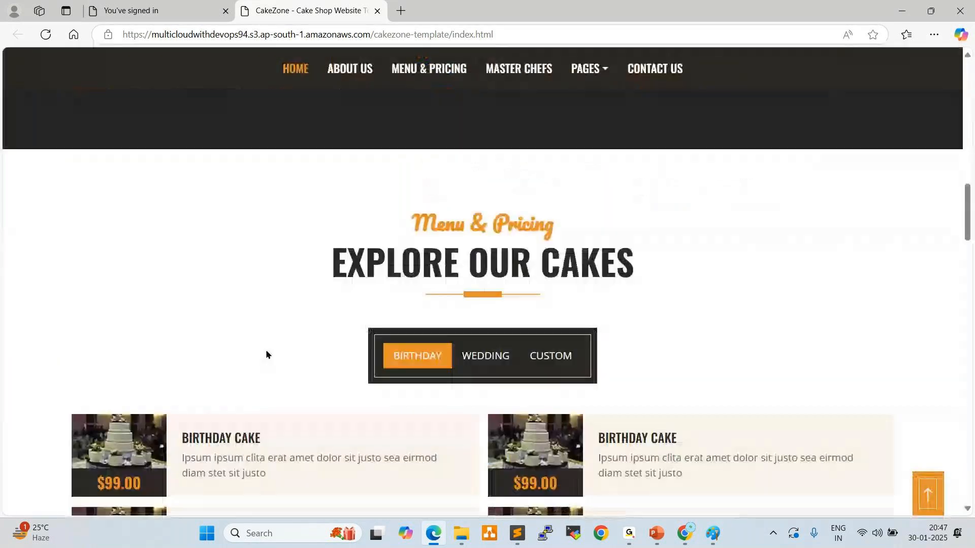
pyautogui.scroll(-7, 266, 349)
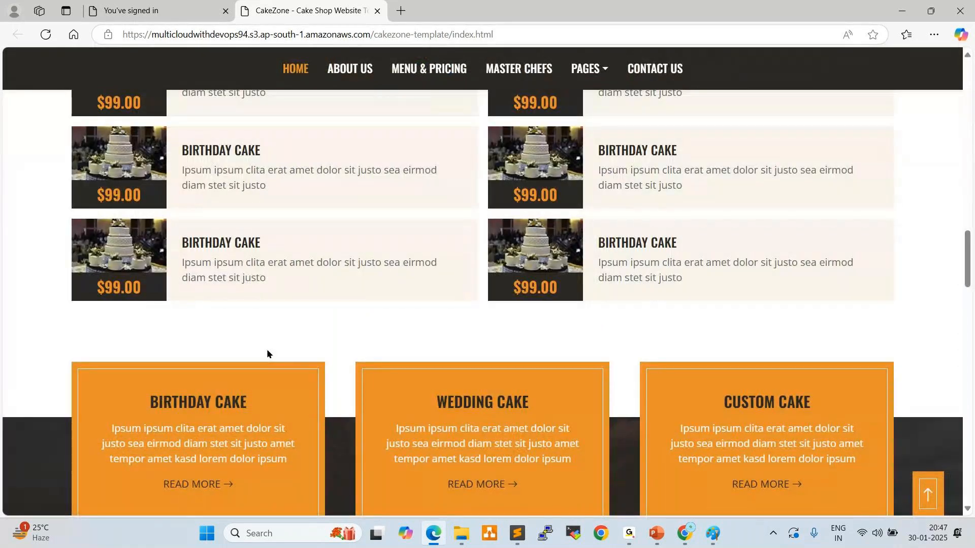
pyautogui.scroll(10, 333, 333)
pyautogui.scroll(8, 333, 332)
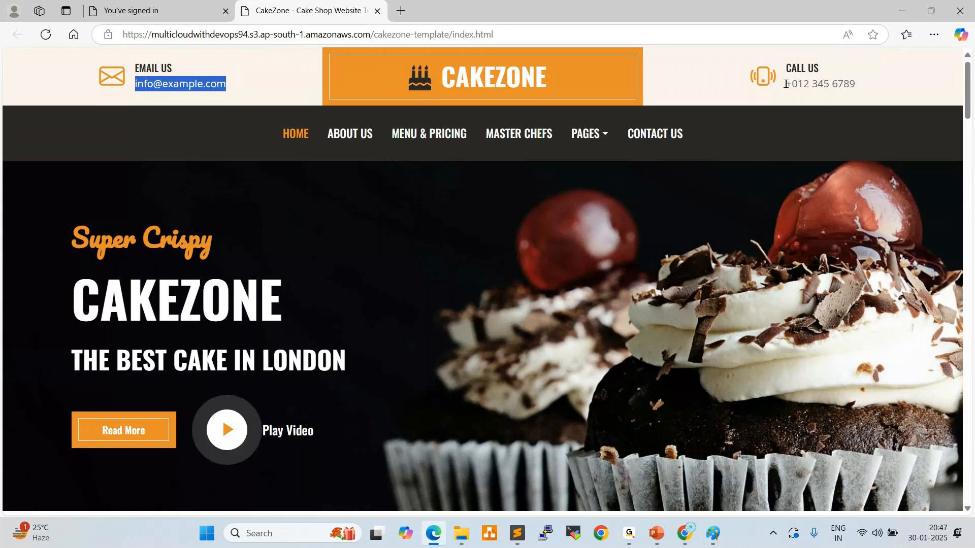
pyautogui.click(786, 84)
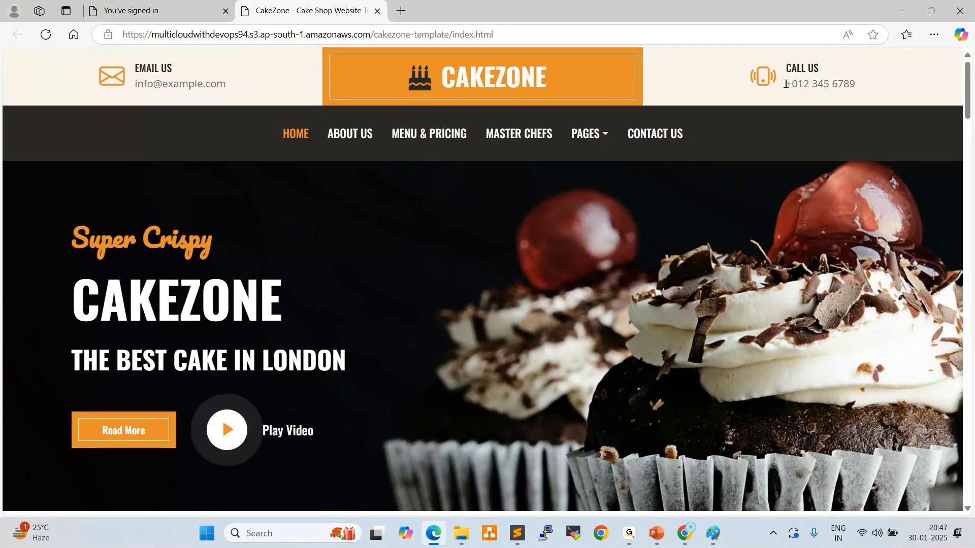
pyautogui.tripleClick(786, 84)
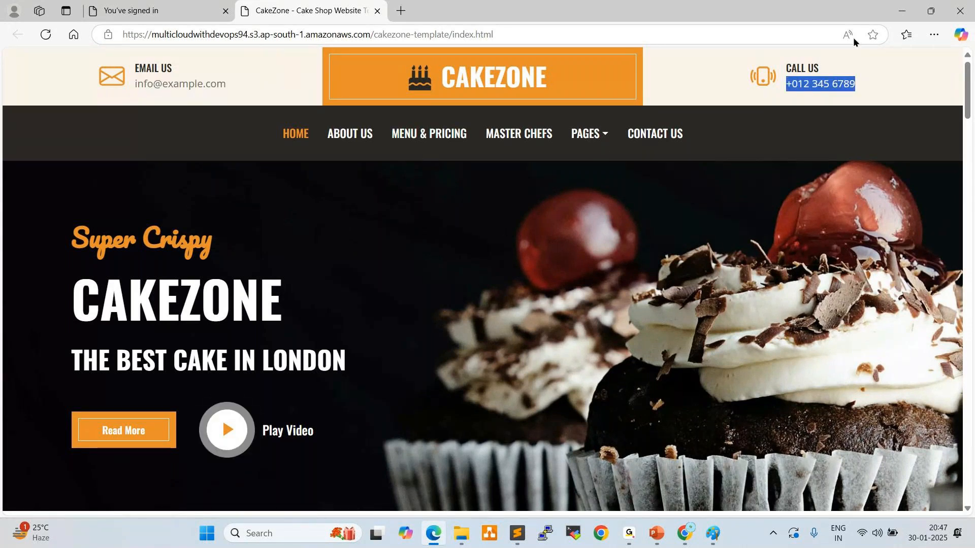
# Leave the browser windows for the desktop and launch Visual Studio Code
pyautogui.hotkey('alt', 'Tab')
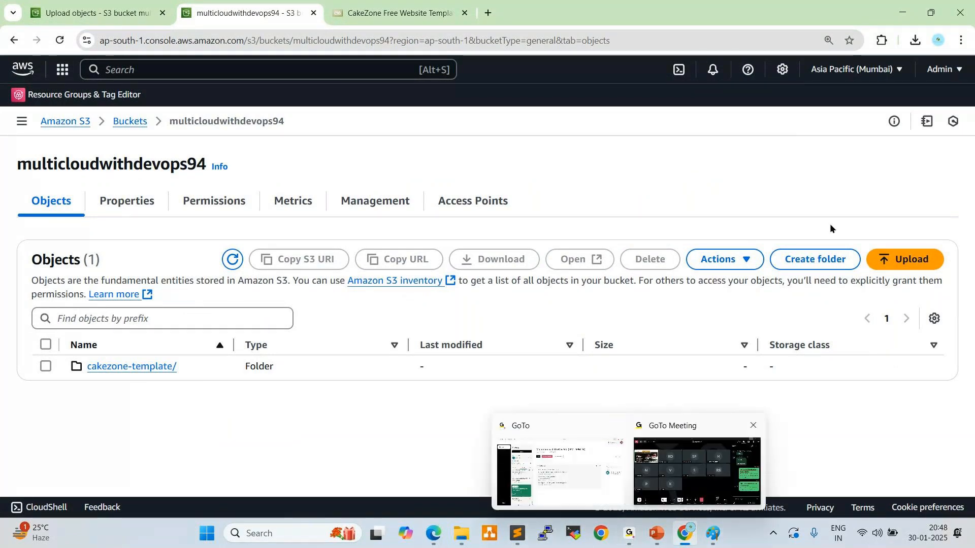
pyautogui.click(901, 14)
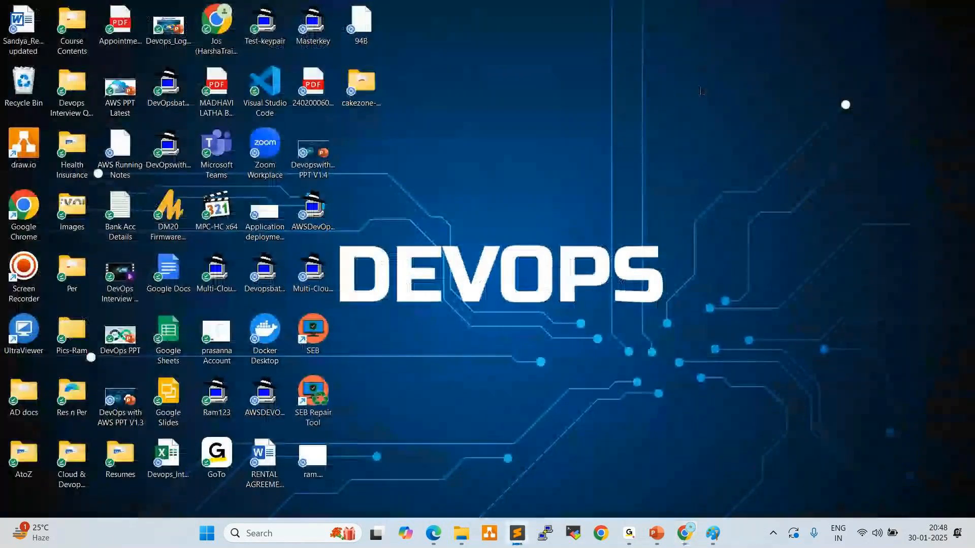
pyautogui.doubleClick(267, 110)
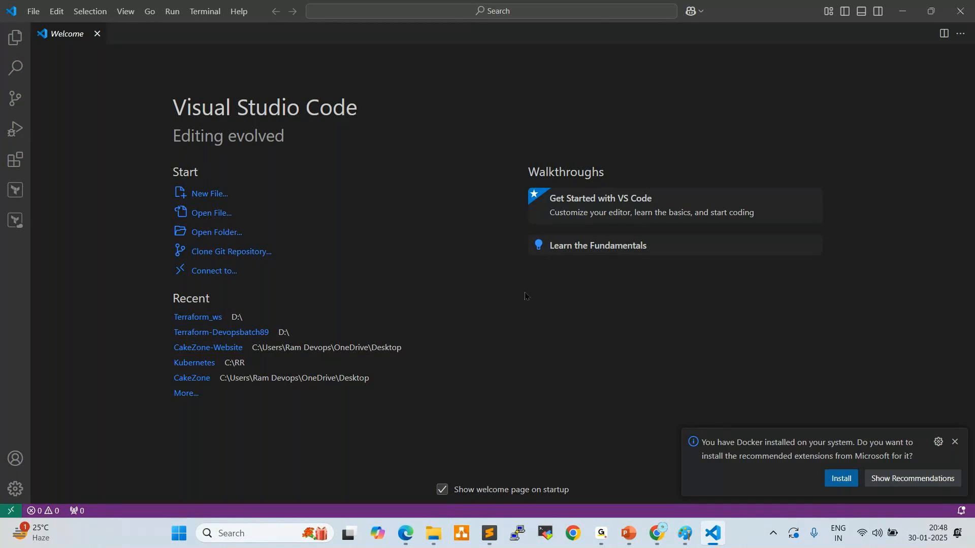
# Return to Chrome, search the web for "download visual studio code" in a new tab and open the official download page
pyautogui.click(656, 533)
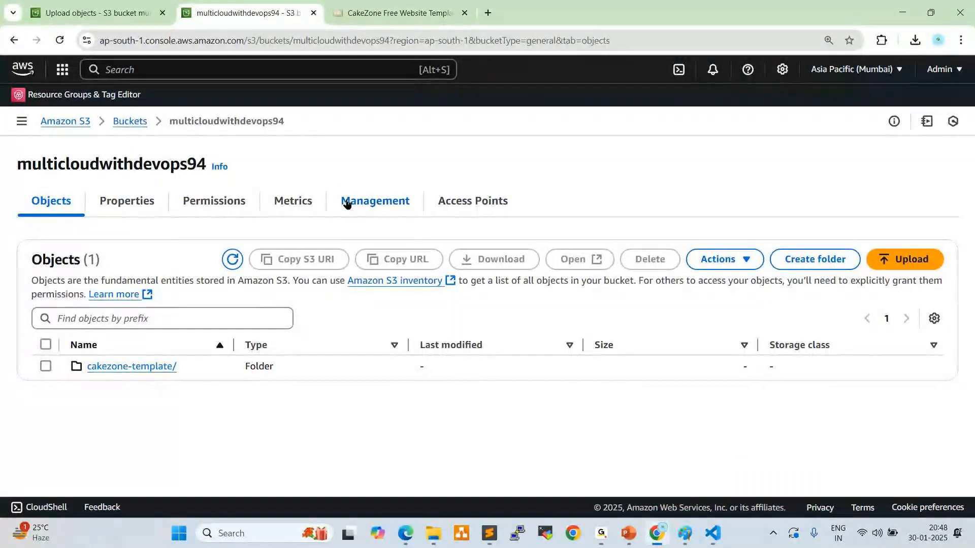
pyautogui.hotkey('ctrl', 't')
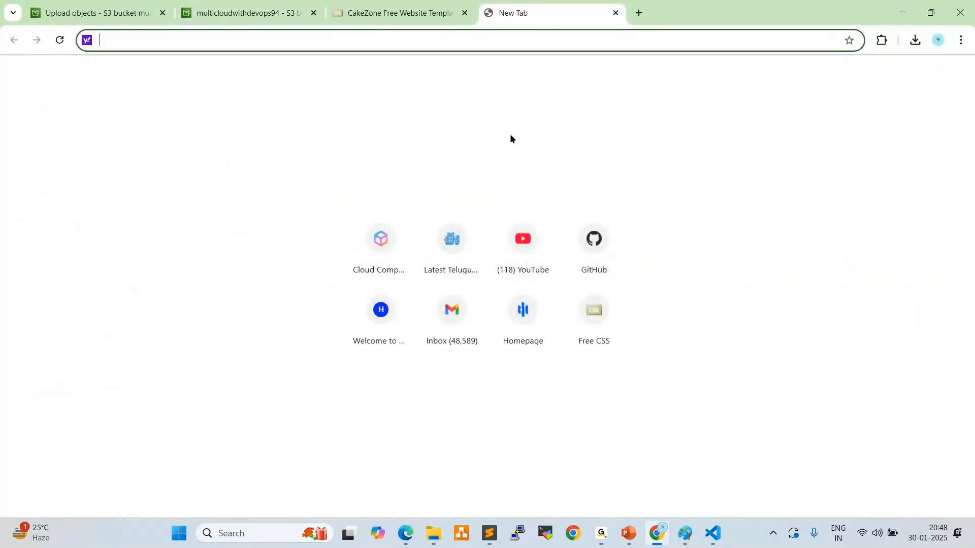
pyautogui.write('download ')
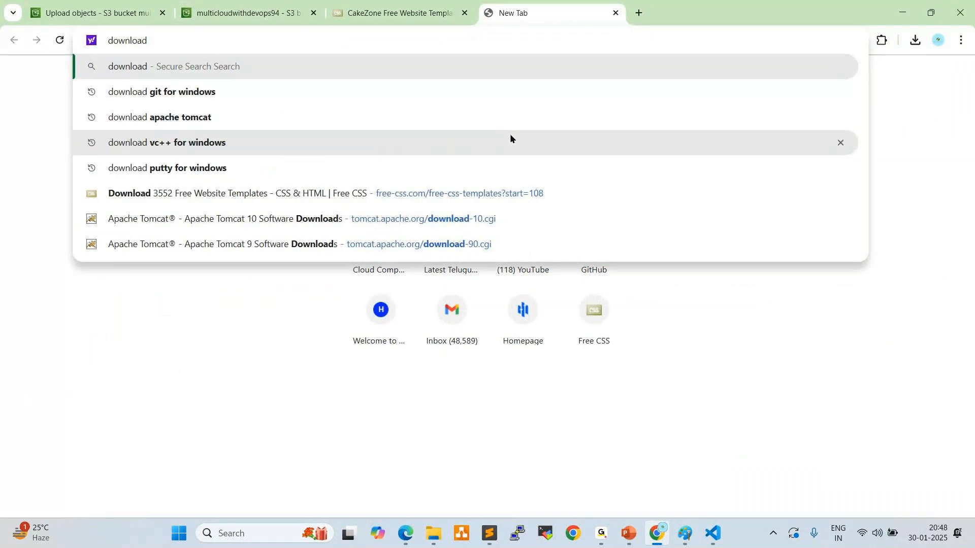
pyautogui.write('visu')
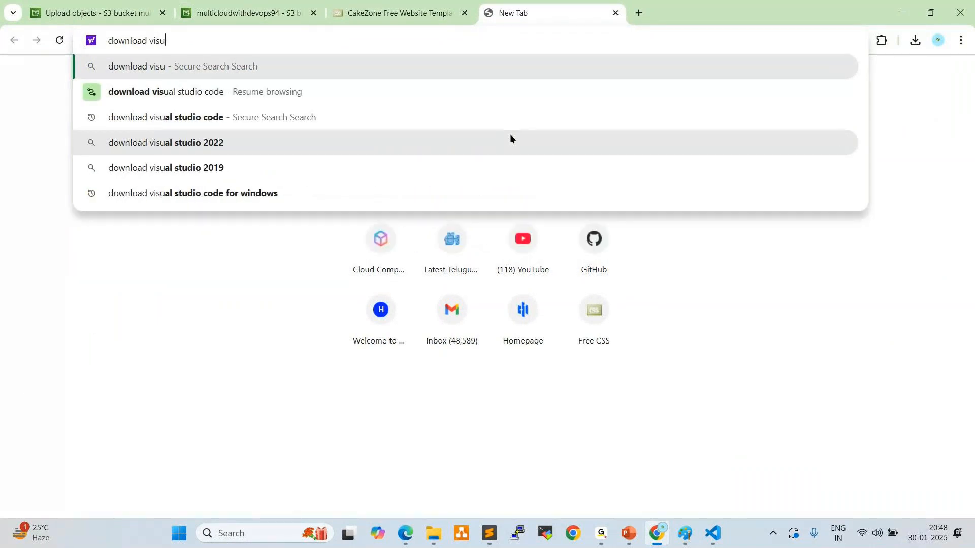
pyautogui.click(155, 118)
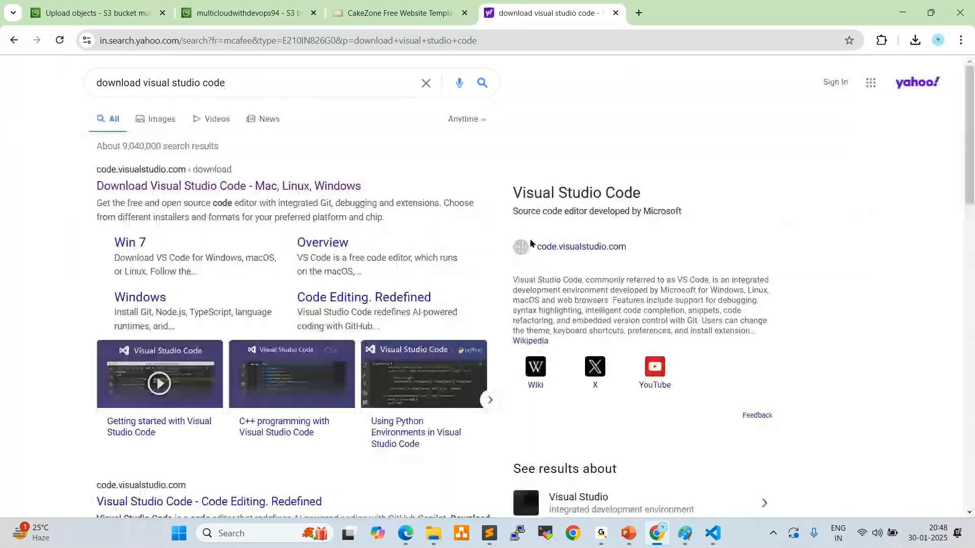
pyautogui.click(127, 186)
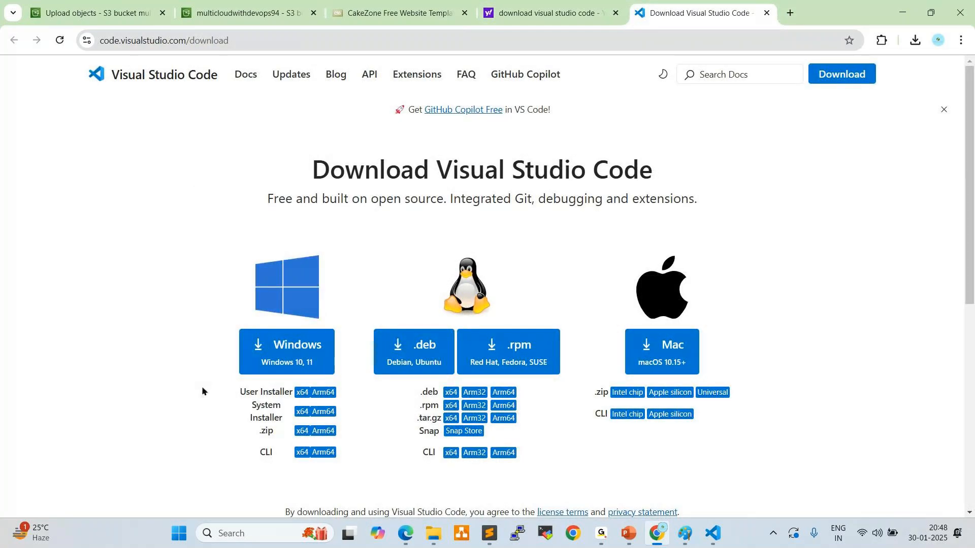
# Download the Visual Studio Code installer for Windows, launch it and dismiss its setup dialog
pyautogui.click(285, 349)
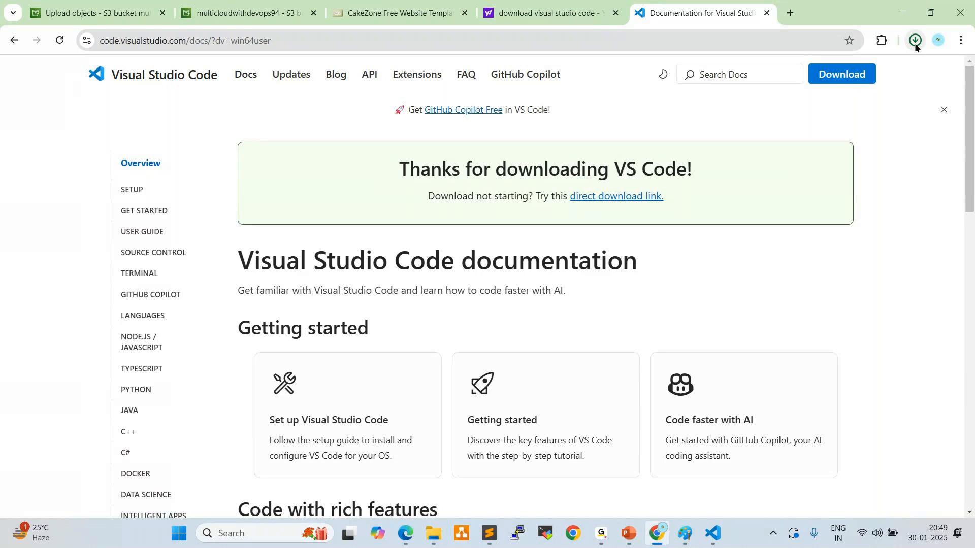
pyautogui.click(915, 40)
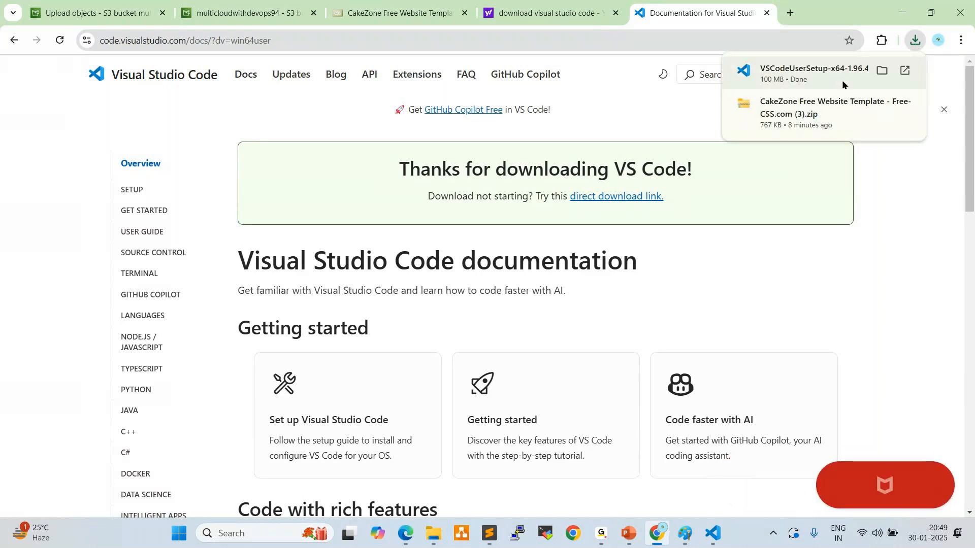
pyautogui.click(799, 68)
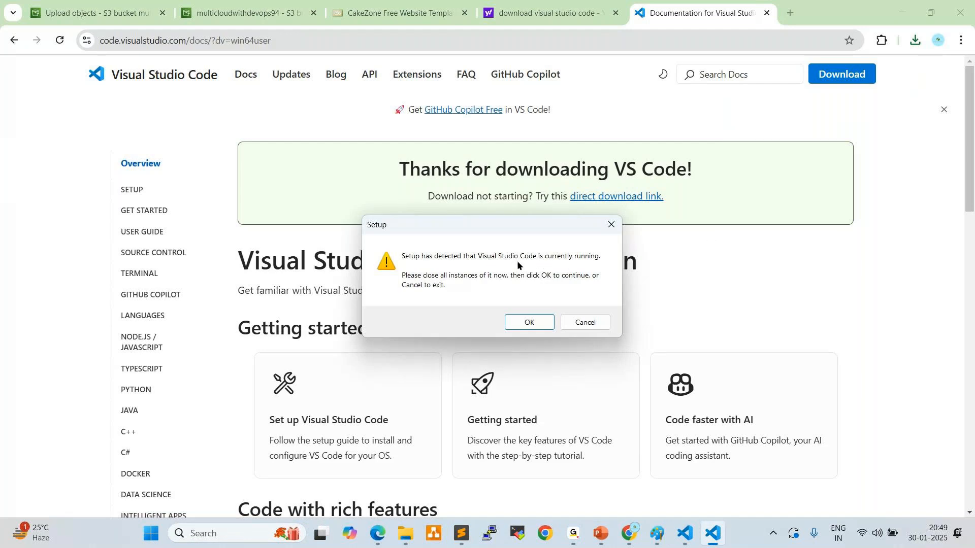
pyautogui.click(612, 226)
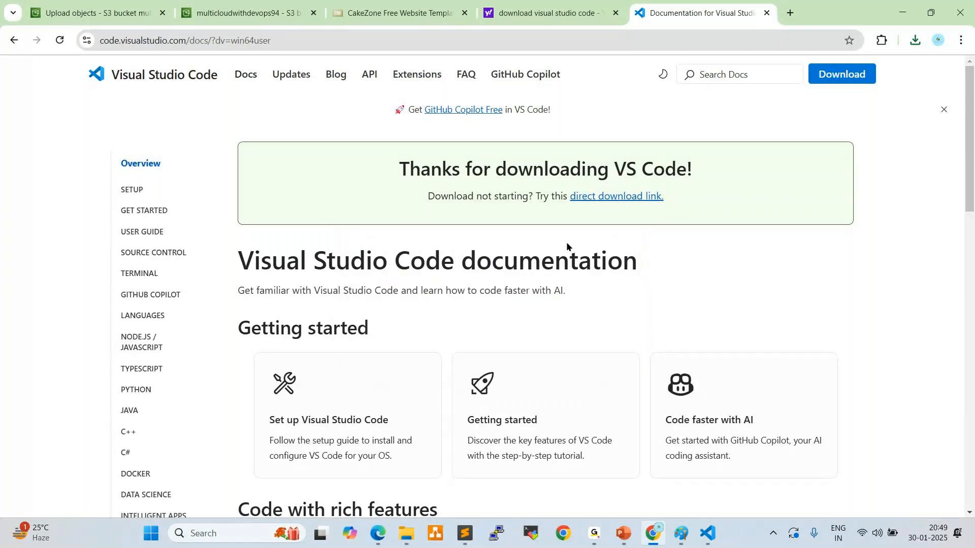
# Switch to File Explorer, locate the VSCodeUserSetup-x64-1.96.4 installer in the Downloads folder and minimise the window
pyautogui.moveTo(434, 532)
pyautogui.click(364, 472)
pyautogui.click(86, 185)
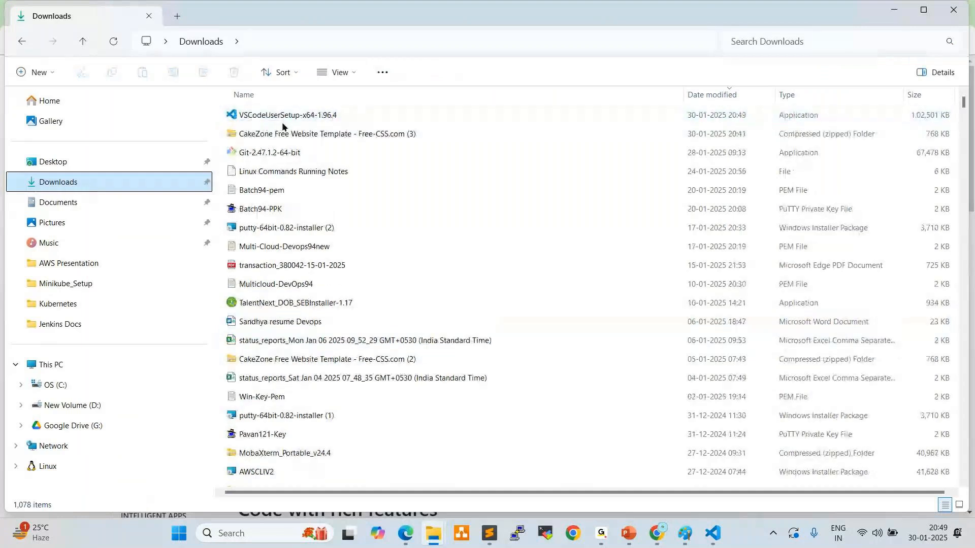
pyautogui.click(297, 121)
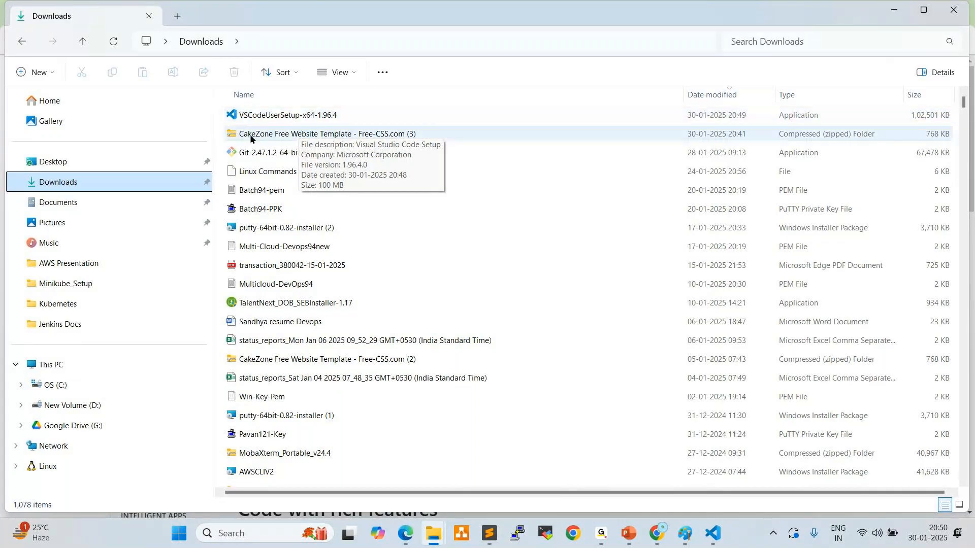
pyautogui.click(895, 10)
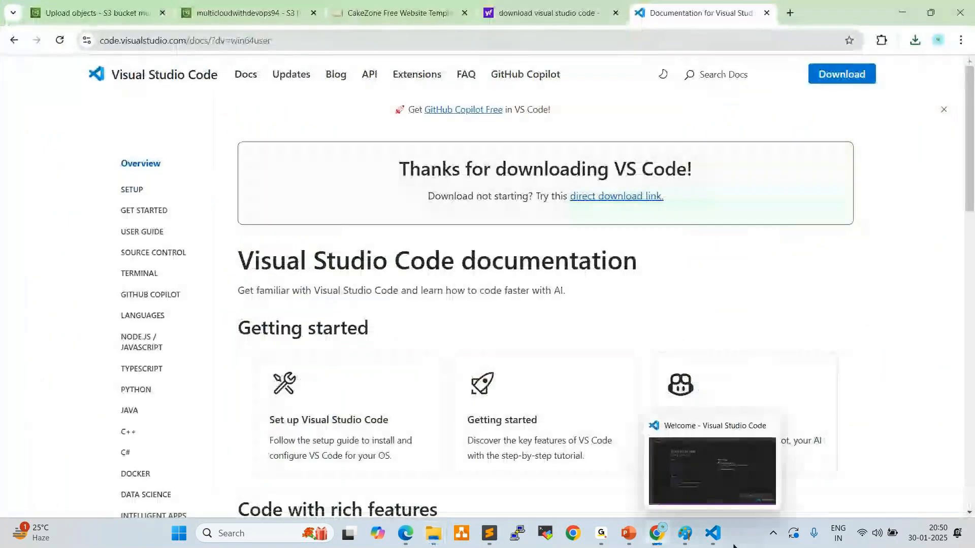
# Switch to Visual Studio Code, dismiss the Docker extension recommendation and open the cakezone-template folder from the Desktop
pyautogui.click(713, 533)
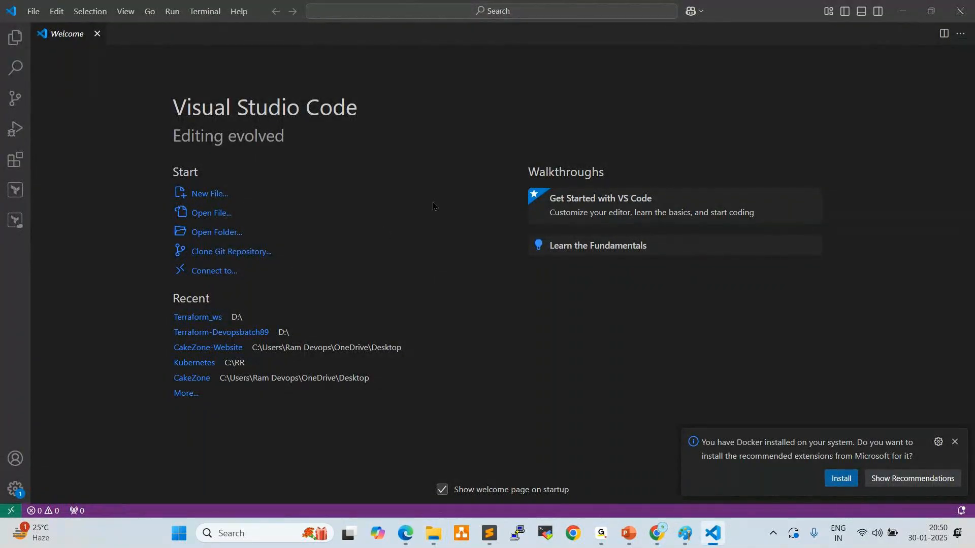
pyautogui.click(955, 442)
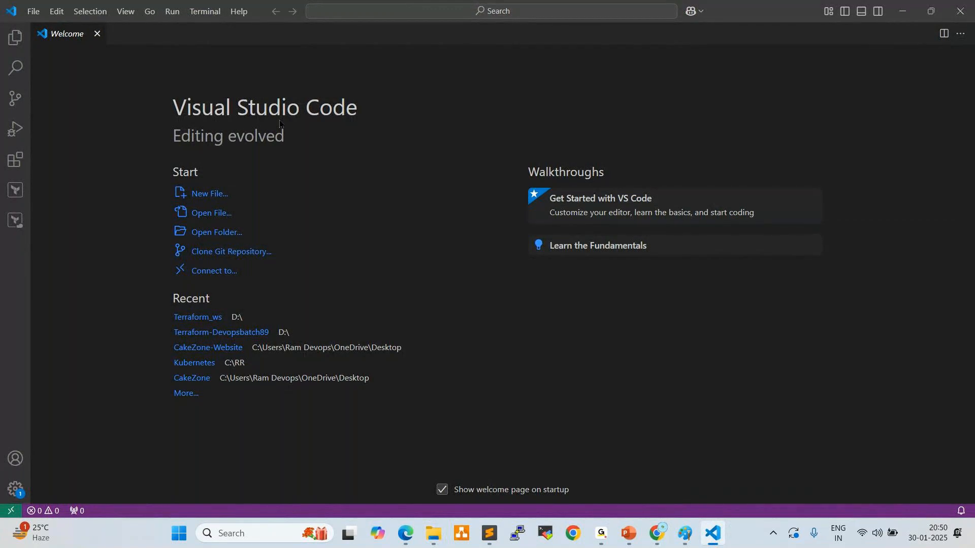
pyautogui.click(34, 13)
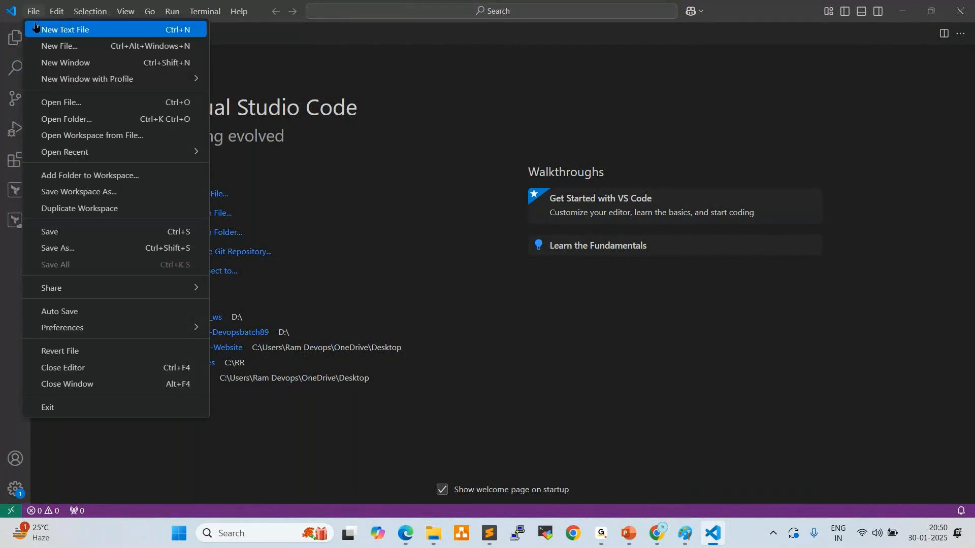
pyautogui.click(69, 123)
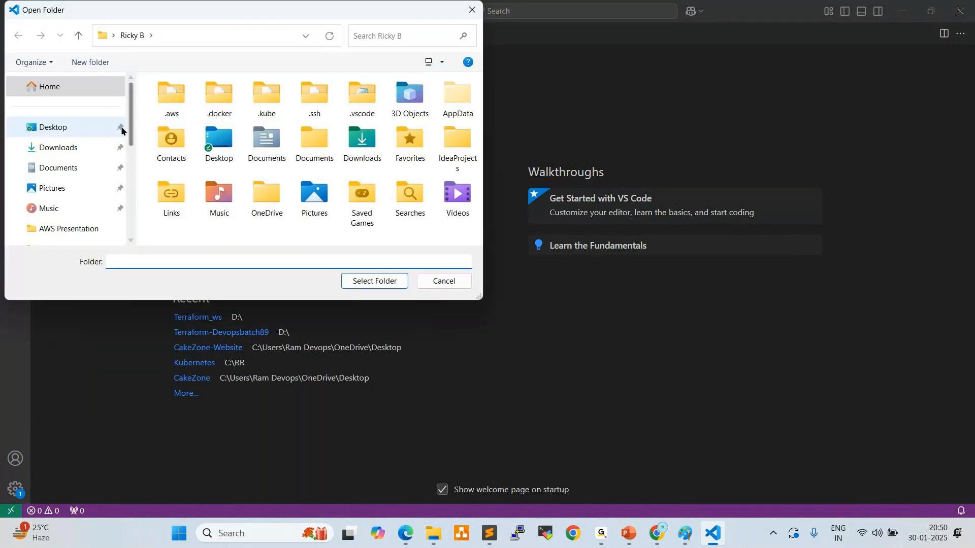
pyautogui.click(79, 127)
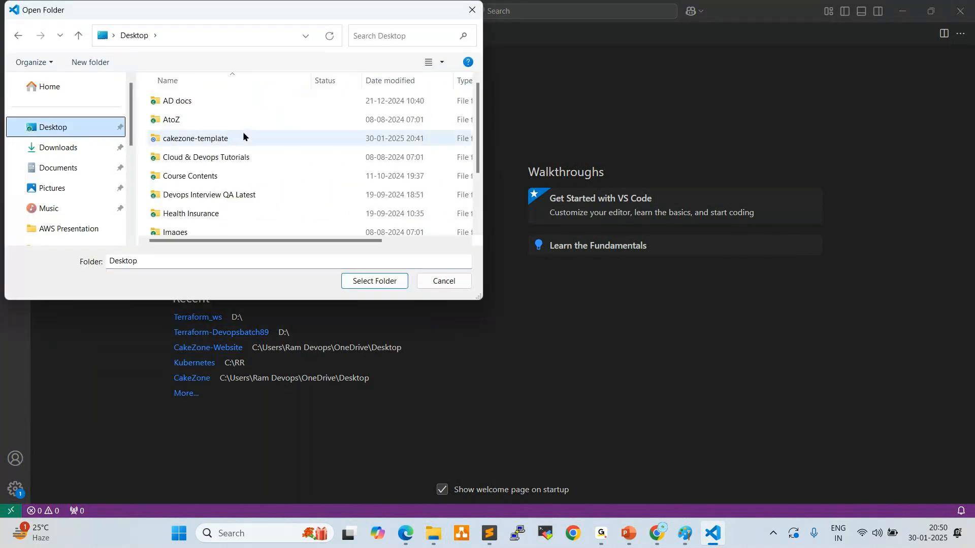
pyautogui.doubleClick(189, 138)
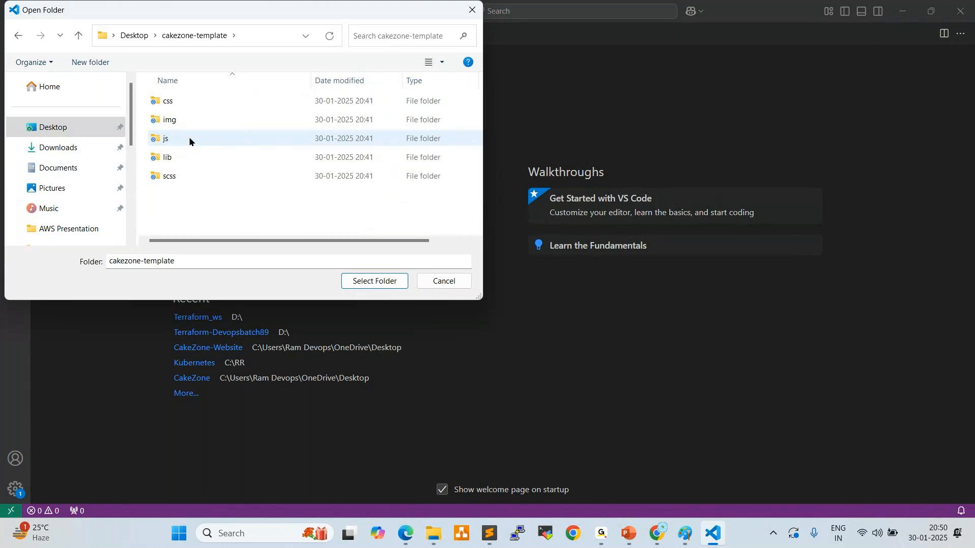
pyautogui.click(374, 283)
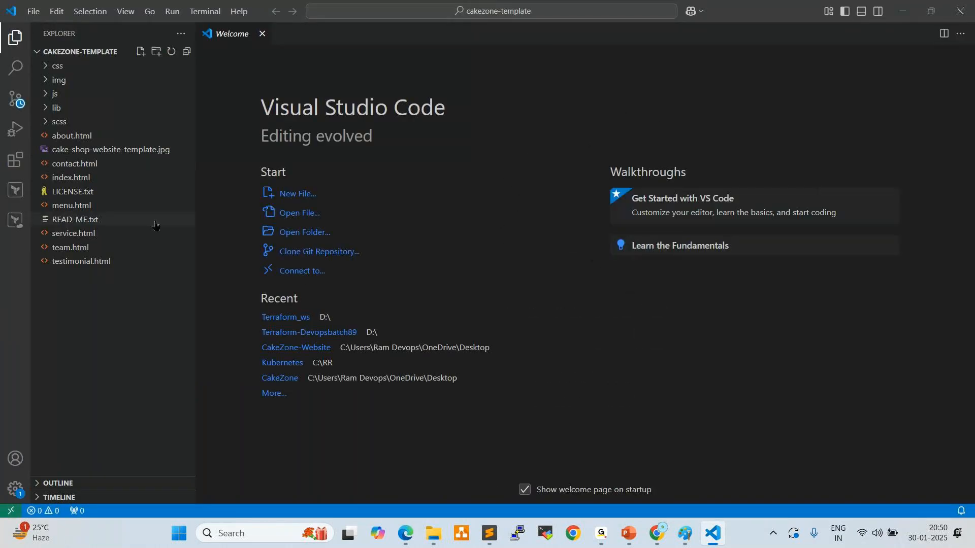
# Open index.html and replace "CakeZone" in the page title with "DevOpsZone"
pyautogui.click(72, 178)
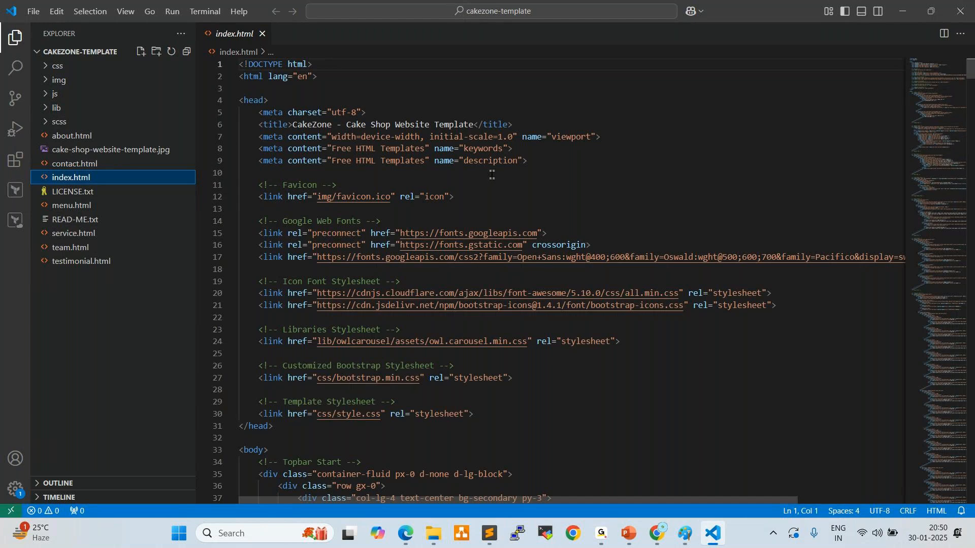
pyautogui.scroll(-3, 494, 174)
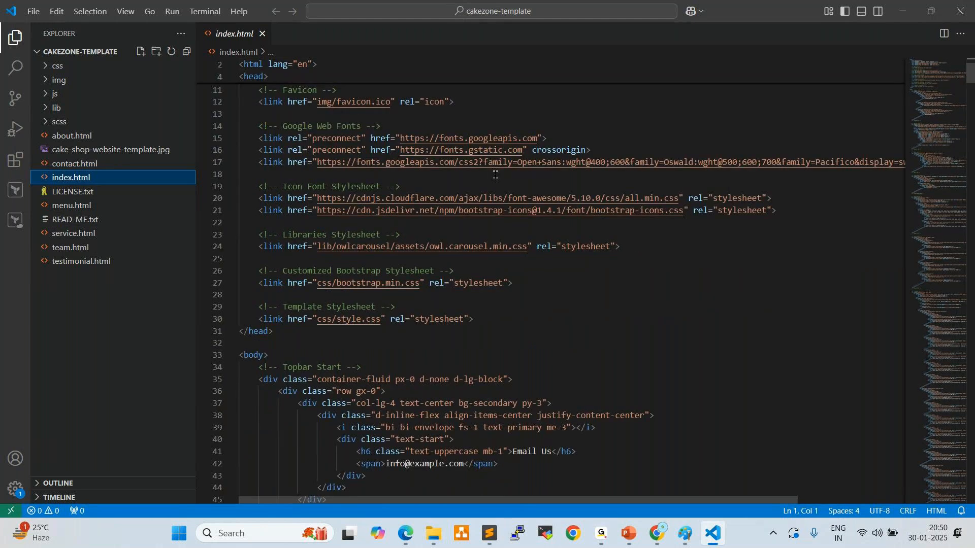
pyautogui.scroll(-5, 495, 174)
pyautogui.scroll(8, 496, 175)
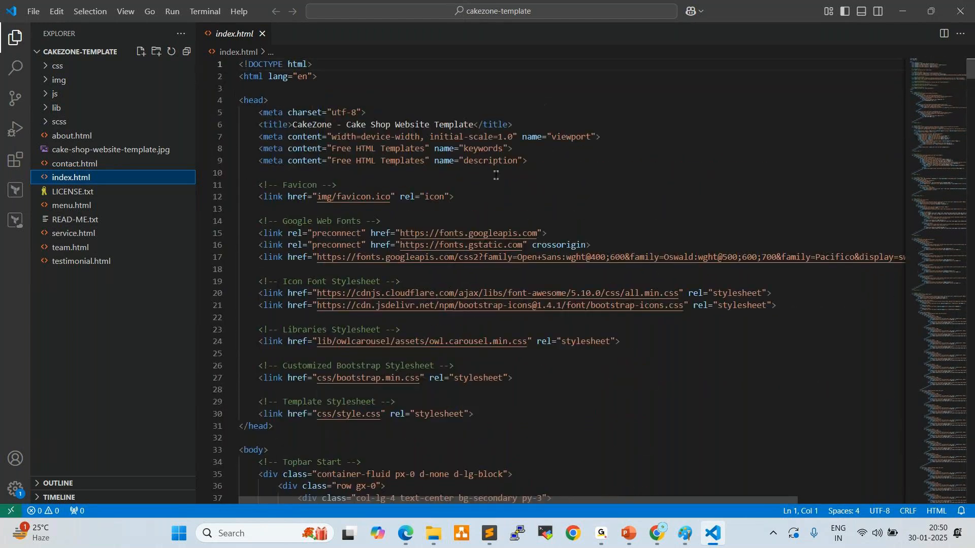
pyautogui.moveTo(293, 125); pyautogui.dragTo(331, 124)
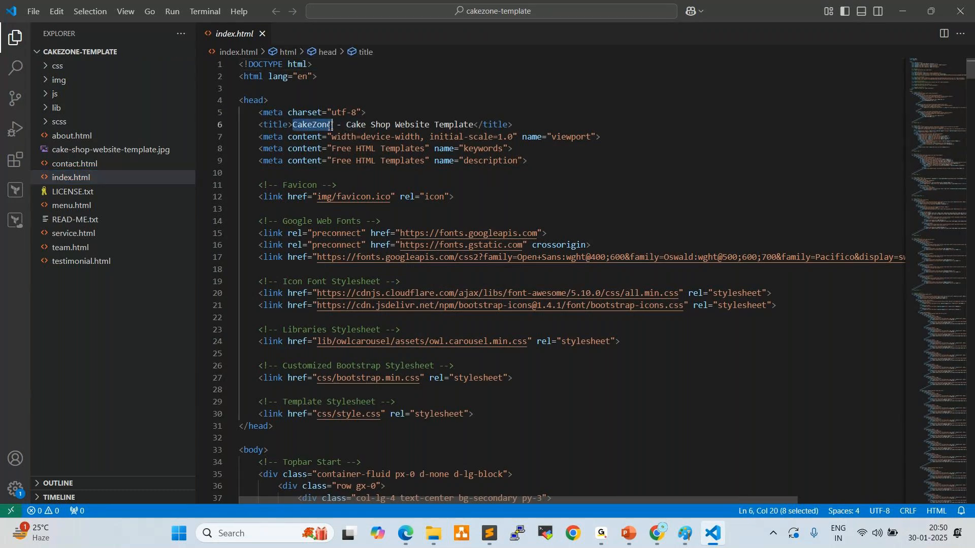
pyautogui.write('Dev')
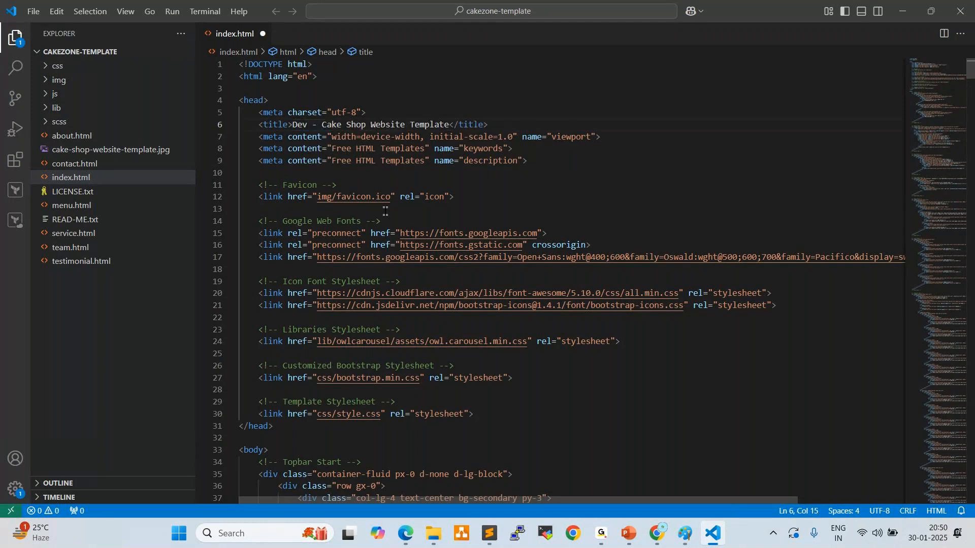
pyautogui.write('OPS')
pyautogui.press('BackSpace')
pyautogui.press('BackSpace')
pyautogui.write('ps')
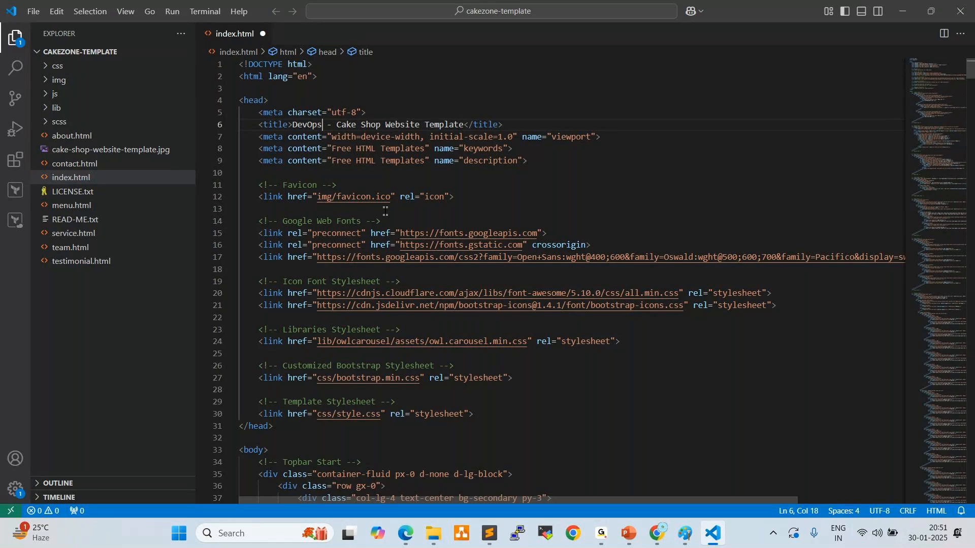
pyautogui.write('Zone')
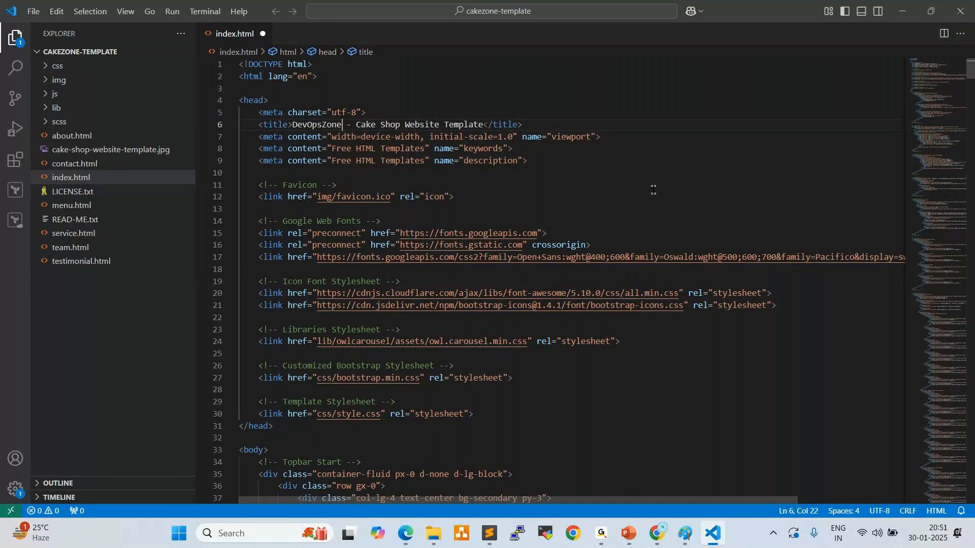
# Replace the placeholder address under "Email Us" in the topbar section of index.html with the new contact e-mail
pyautogui.scroll(-4, 654, 189)
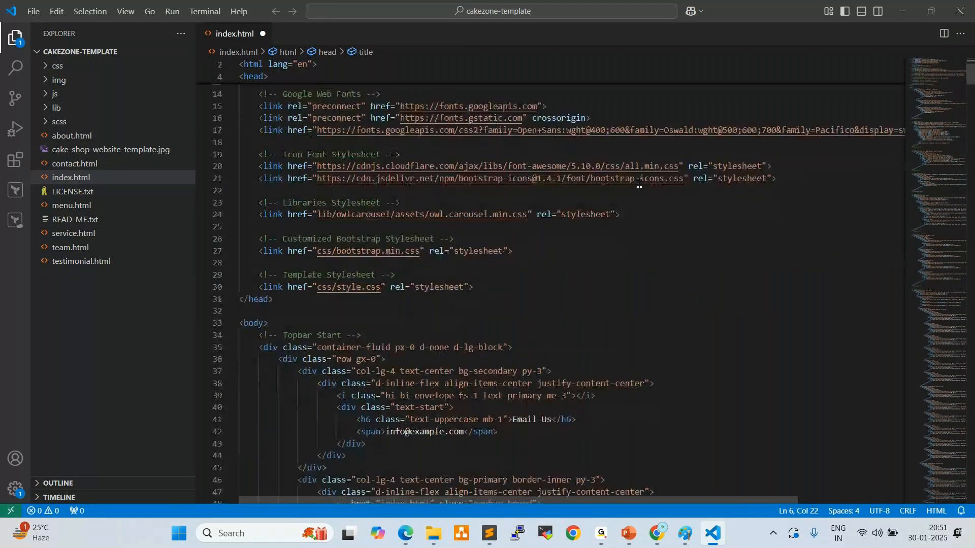
pyautogui.click(462, 432)
pyautogui.moveTo(462, 432); pyautogui.dragTo(386, 432)
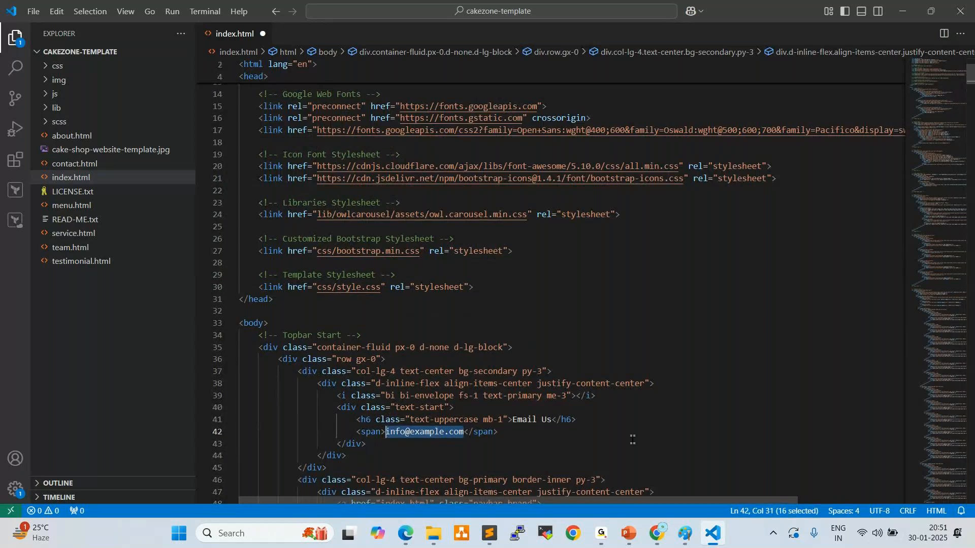
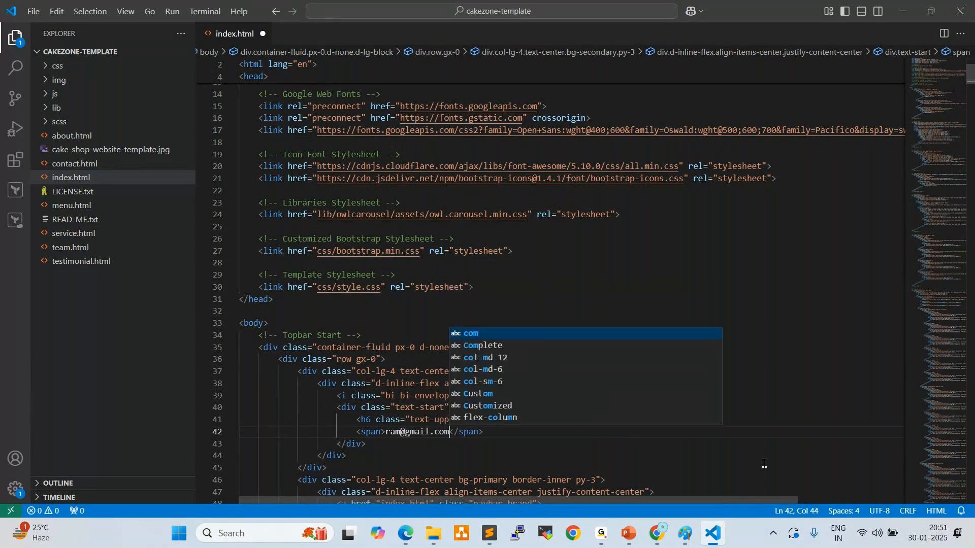
pyautogui.press('Escape')
pyautogui.press('Down')
pyautogui.press('Down')
# Change the brand name in the topbar's h1 heading from "CakeZone" to "DevOpsZone"
pyautogui.scroll(-1, 709, 363)
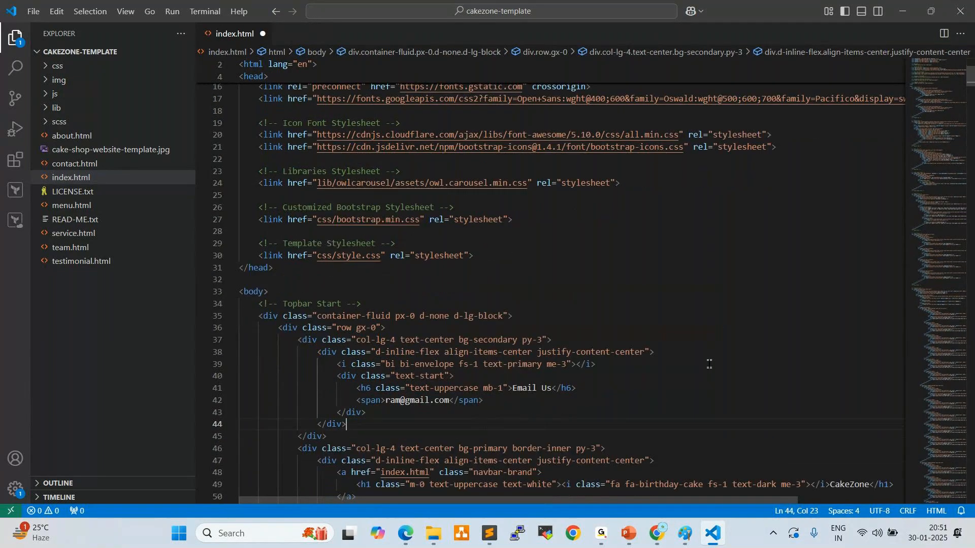
pyautogui.scroll(-1, 709, 364)
pyautogui.scroll(-2, 709, 364)
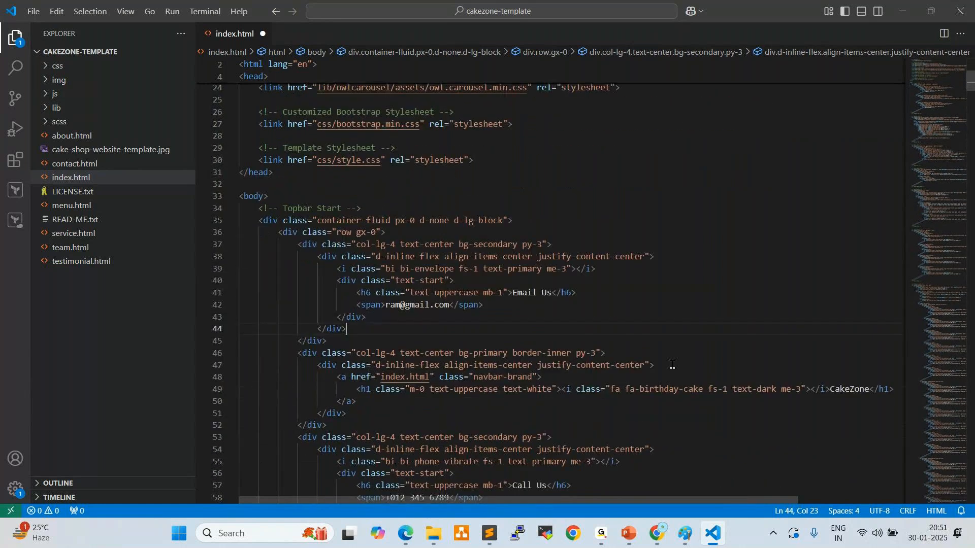
pyautogui.moveTo(850, 389); pyautogui.dragTo(831, 389)
pyautogui.write('DevOps')
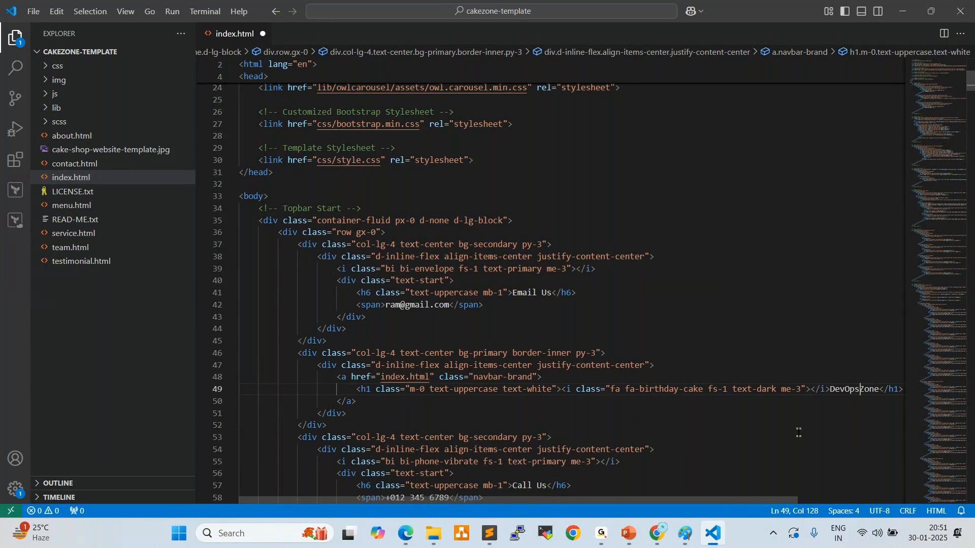
# Replace the placeholder number under "Call Us" in the topbar section with the new contact phone number
pyautogui.scroll(-2, 798, 432)
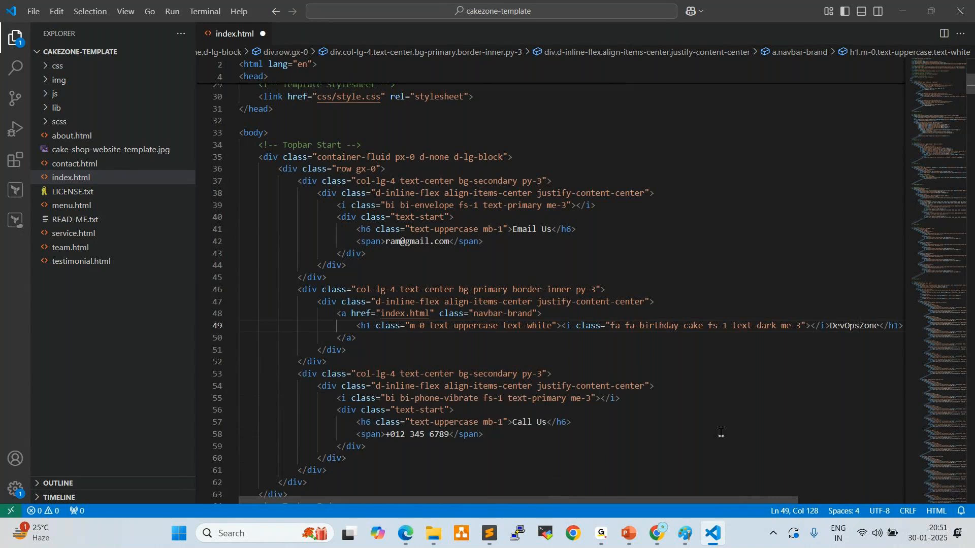
pyautogui.moveTo(385, 434); pyautogui.dragTo(447, 434)
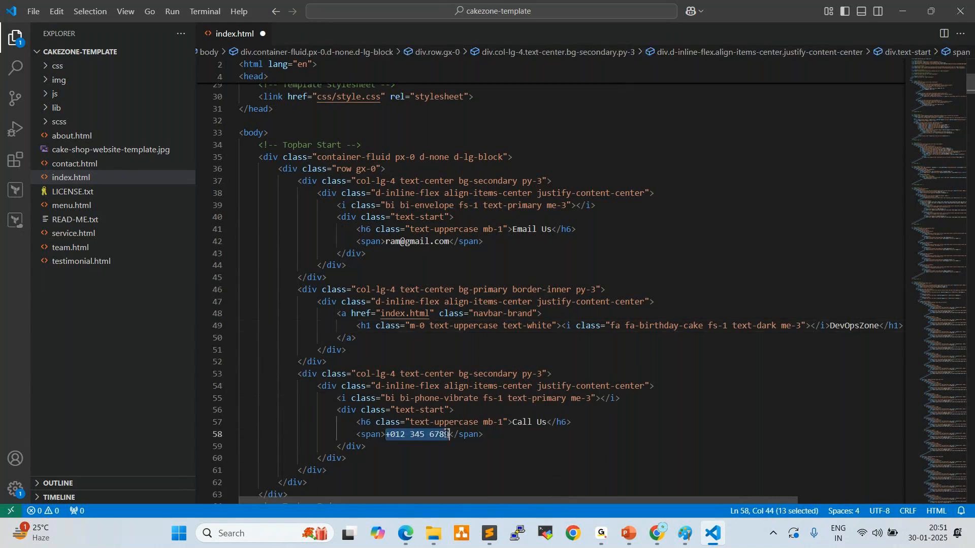
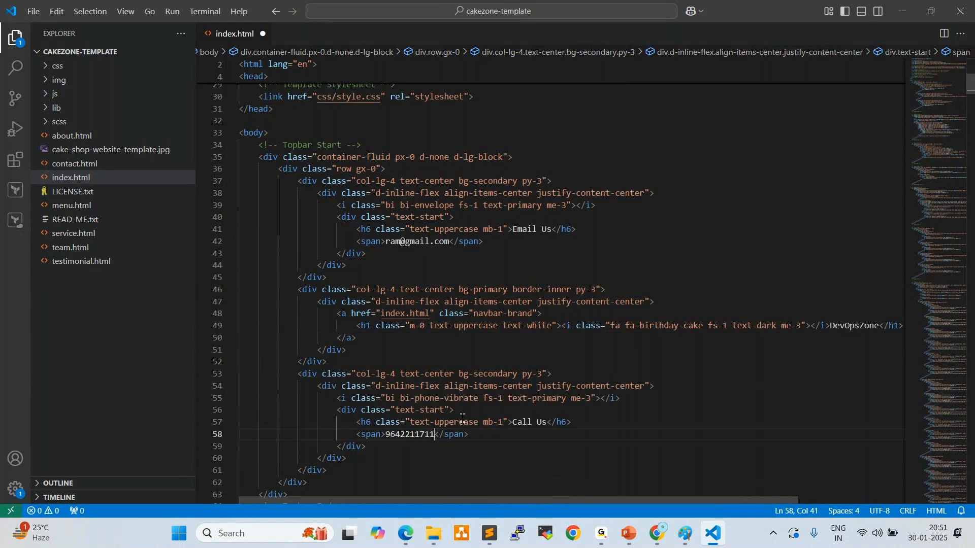
# Review the title and topbar edits in index.html and save the file
pyautogui.scroll(9, 462, 416)
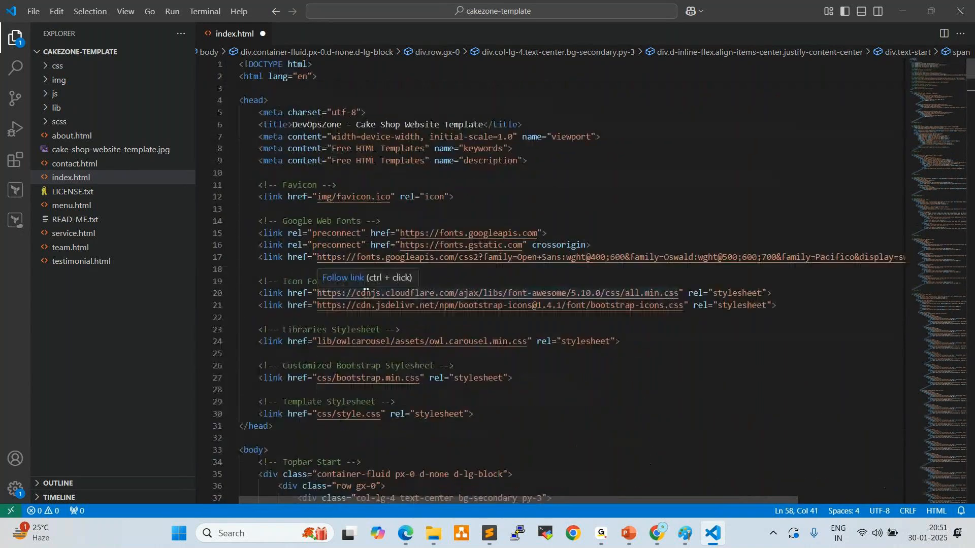
pyautogui.scroll(-12, 366, 293)
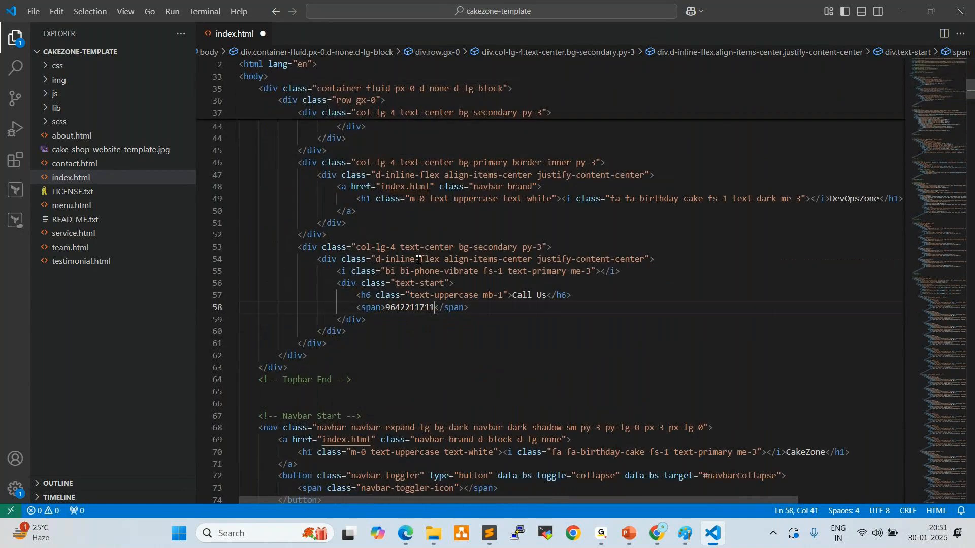
pyautogui.hotkey('alt', 'f')
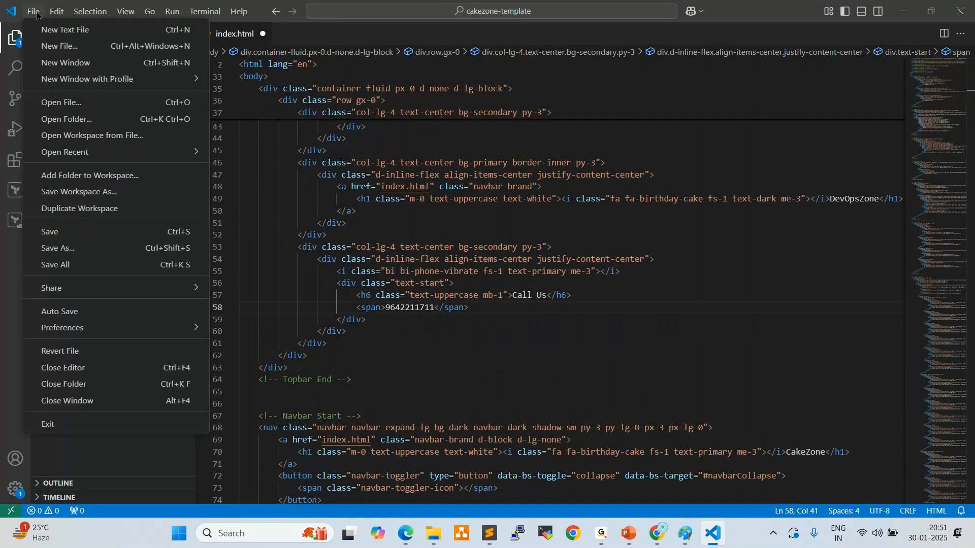
pyautogui.click(51, 232)
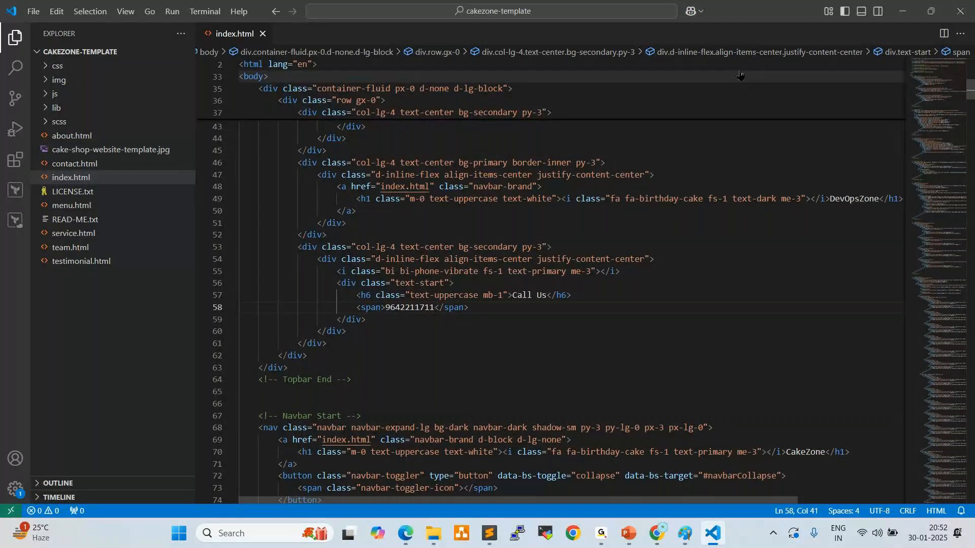
# Return to Chrome, close the S3 upload status page and go back to the objects list of bucket "multicloudwithdevops94"
pyautogui.click(656, 533)
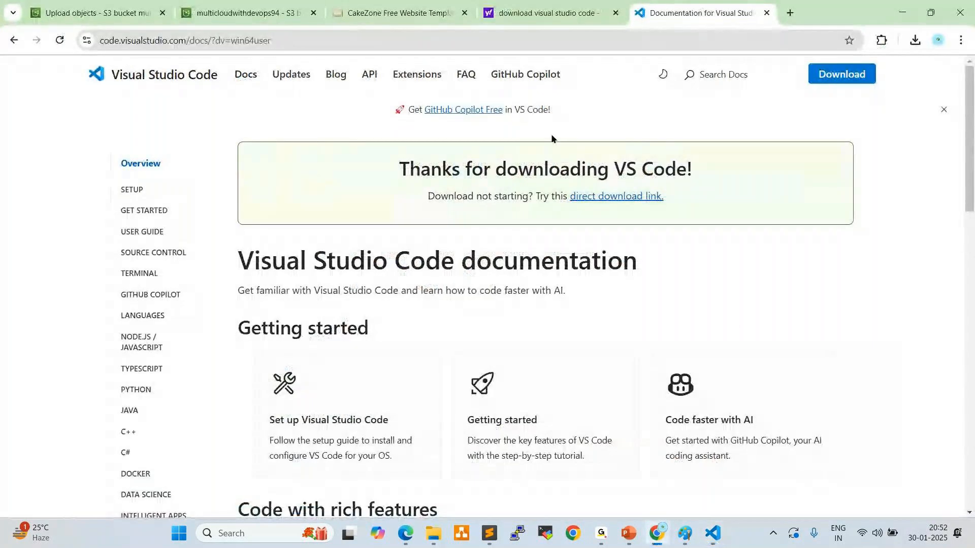
pyautogui.click(124, 15)
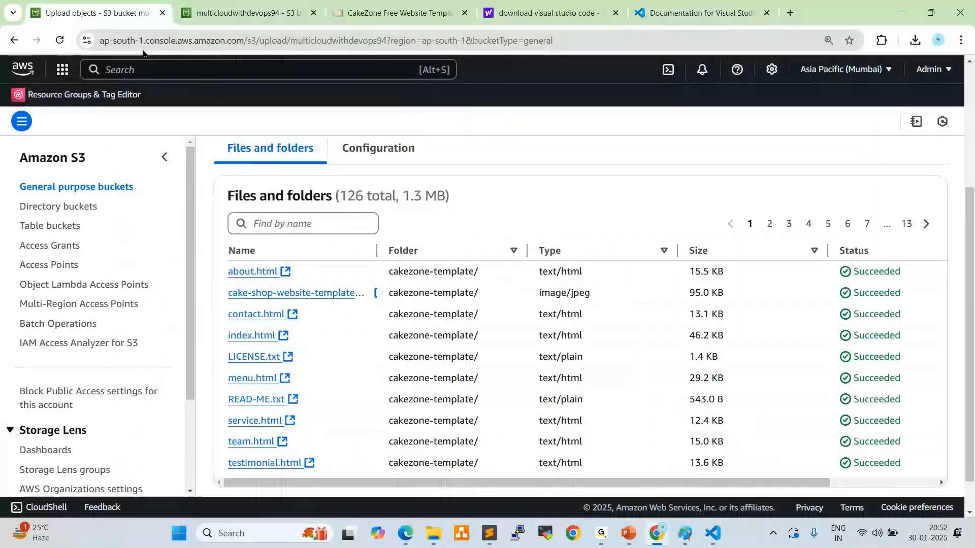
pyautogui.scroll(-2, 390, 212)
pyautogui.scroll(5, 390, 212)
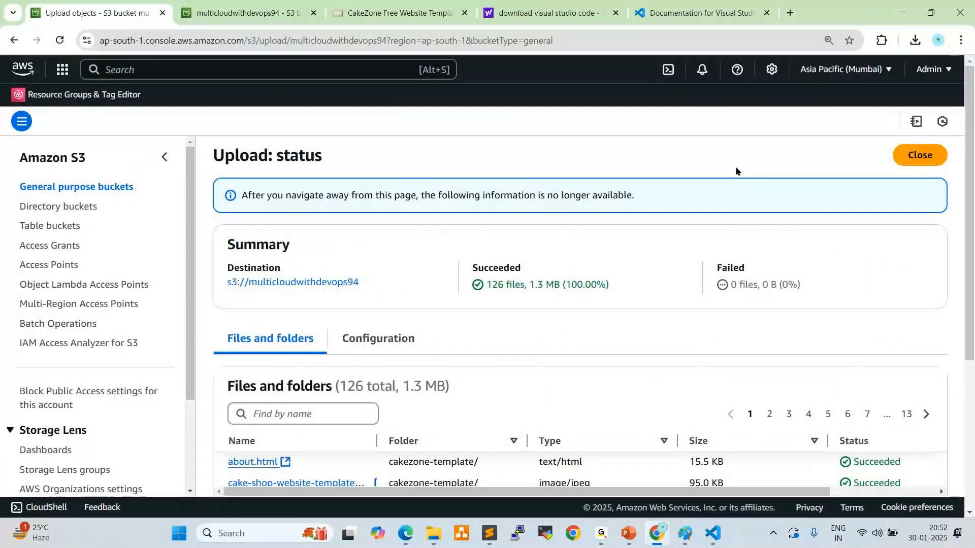
pyautogui.click(919, 155)
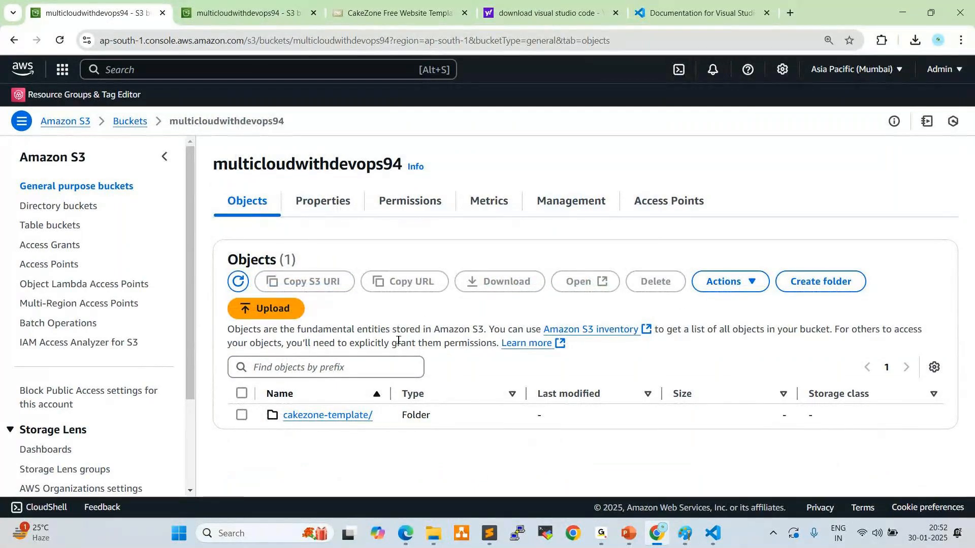
# Upload the edited cakezone-template folder from the Desktop to bucket "multicloudwithdevops94" and close the upload status page
pyautogui.click(266, 310)
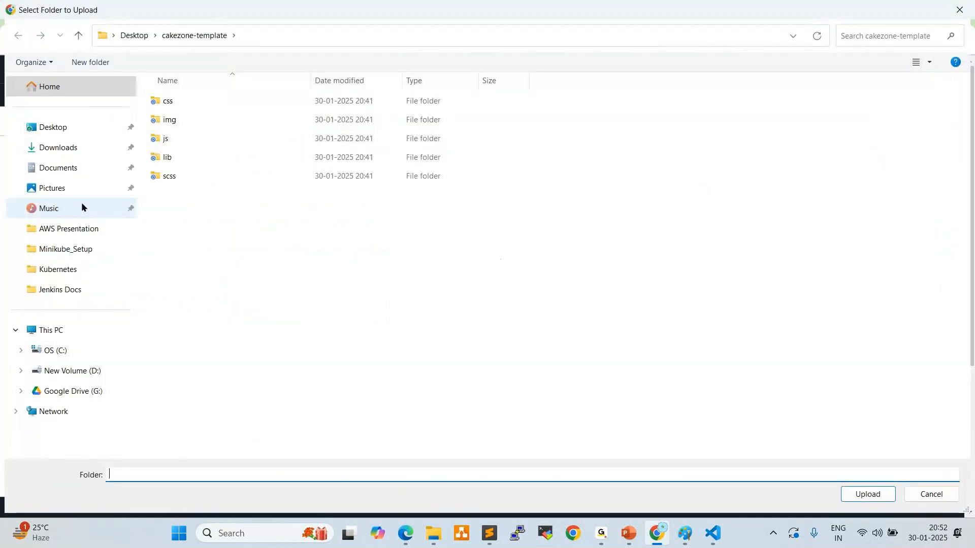
pyautogui.click(51, 128)
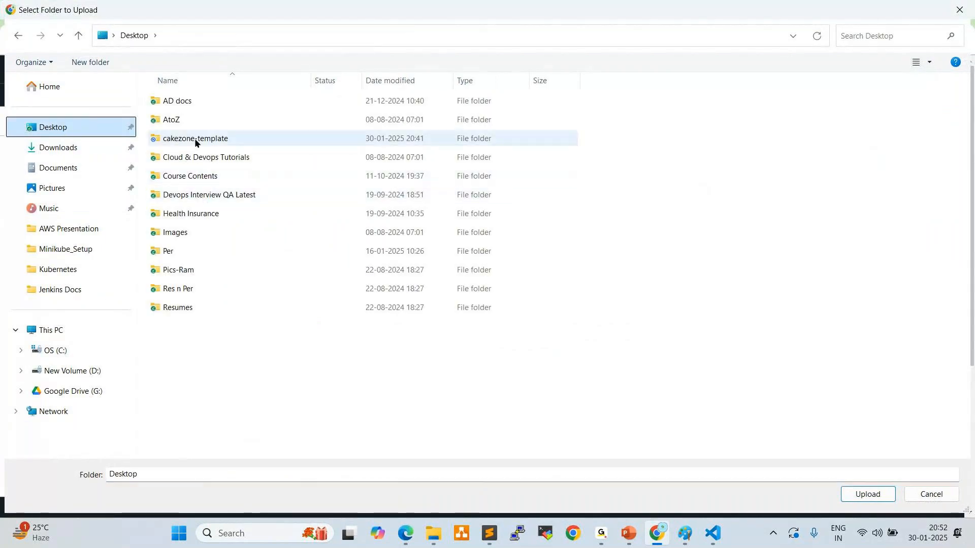
pyautogui.click(194, 138)
pyautogui.click(859, 499)
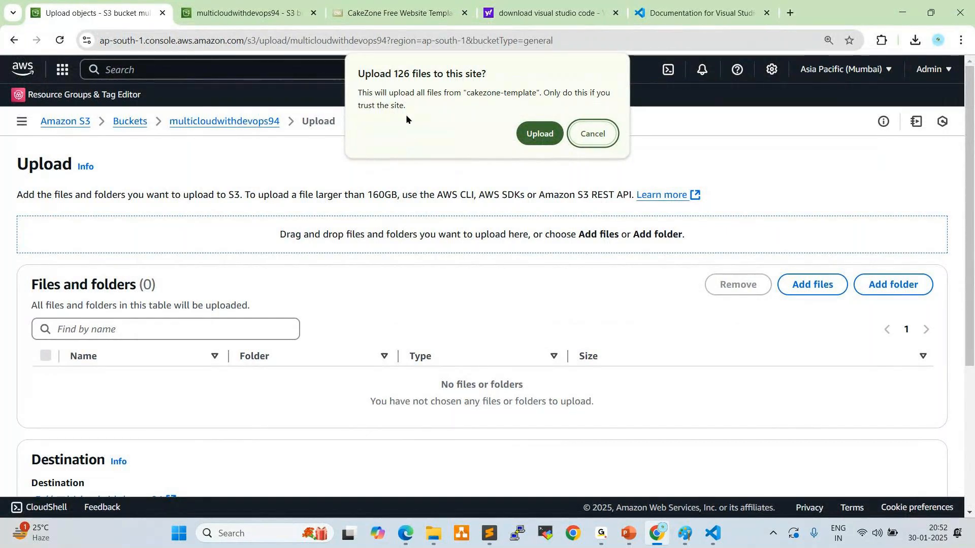
pyautogui.click(533, 133)
pyautogui.scroll(-3, 462, 239)
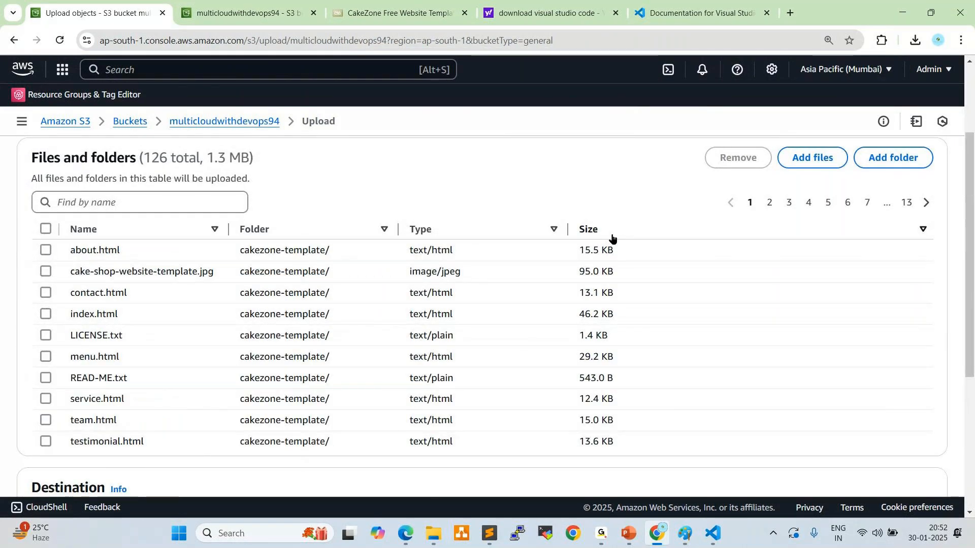
pyautogui.scroll(-5, 607, 244)
pyautogui.click(910, 459)
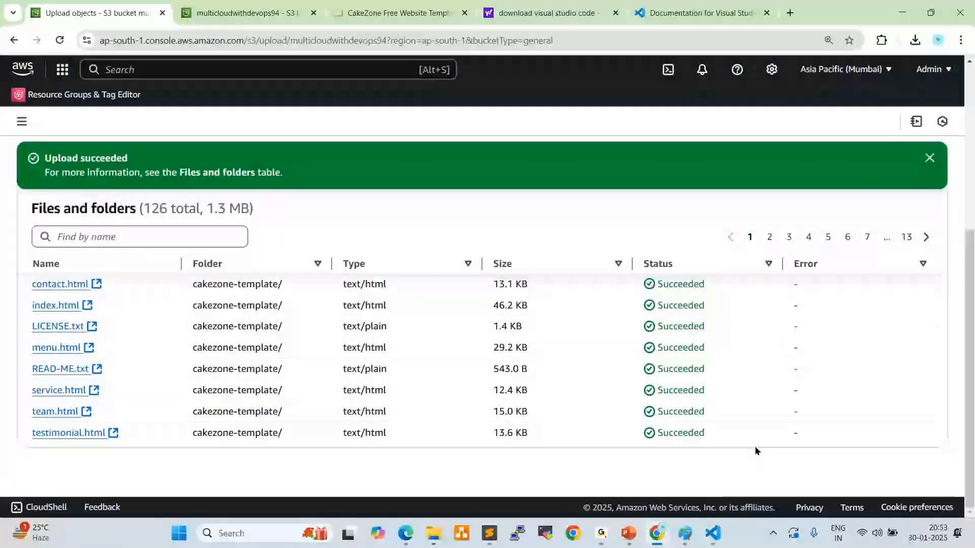
pyautogui.scroll(5, 766, 416)
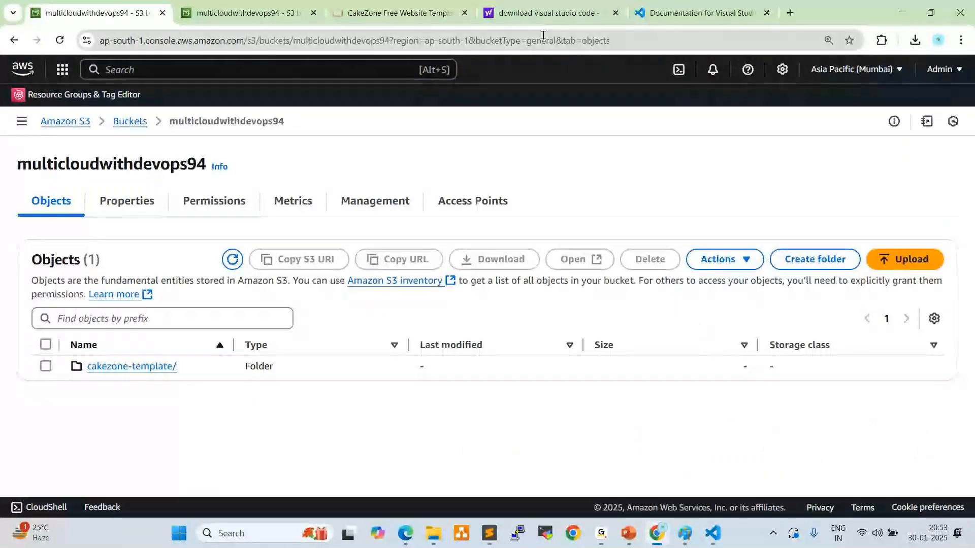
# Reload the hosted index.html page in Microsoft Edge, close its tab and return to Chrome
pyautogui.click(406, 533)
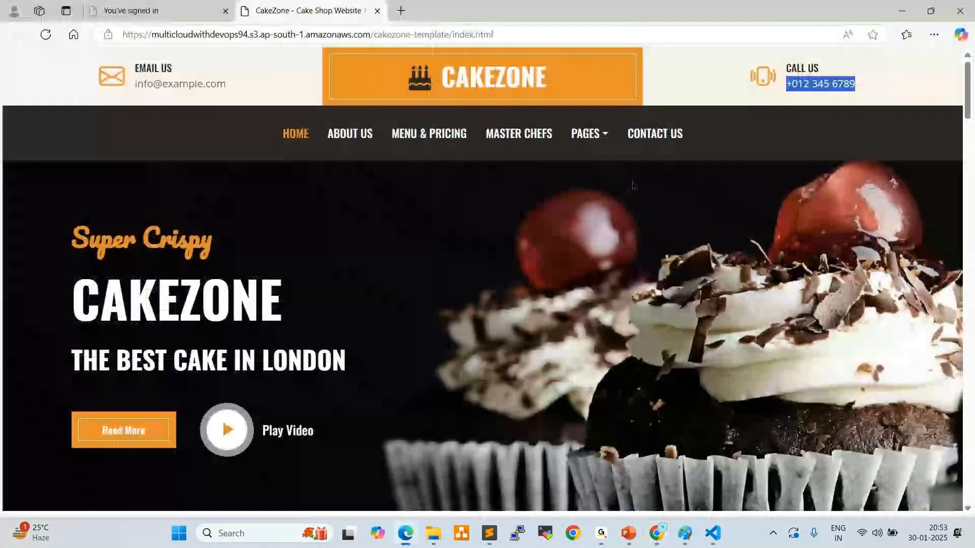
pyautogui.click(45, 35)
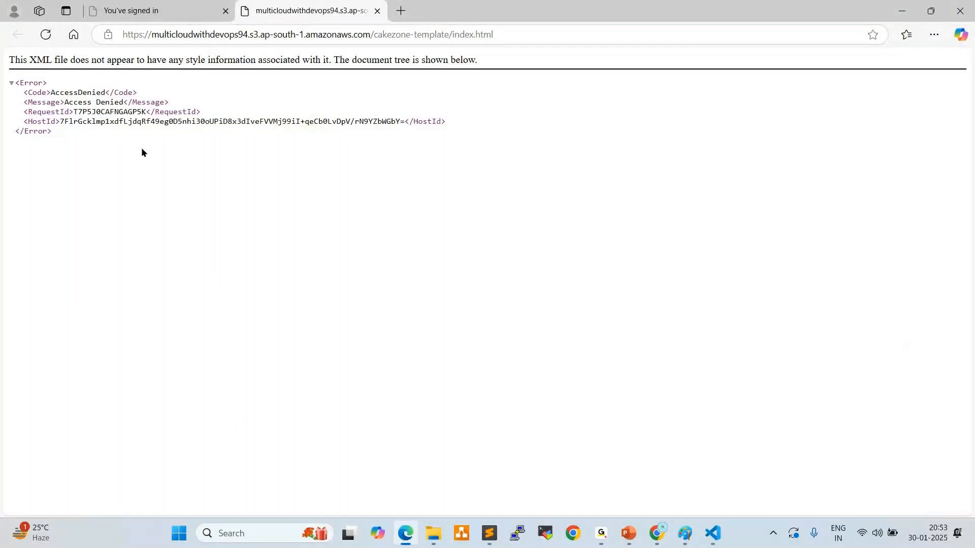
pyautogui.click(376, 11)
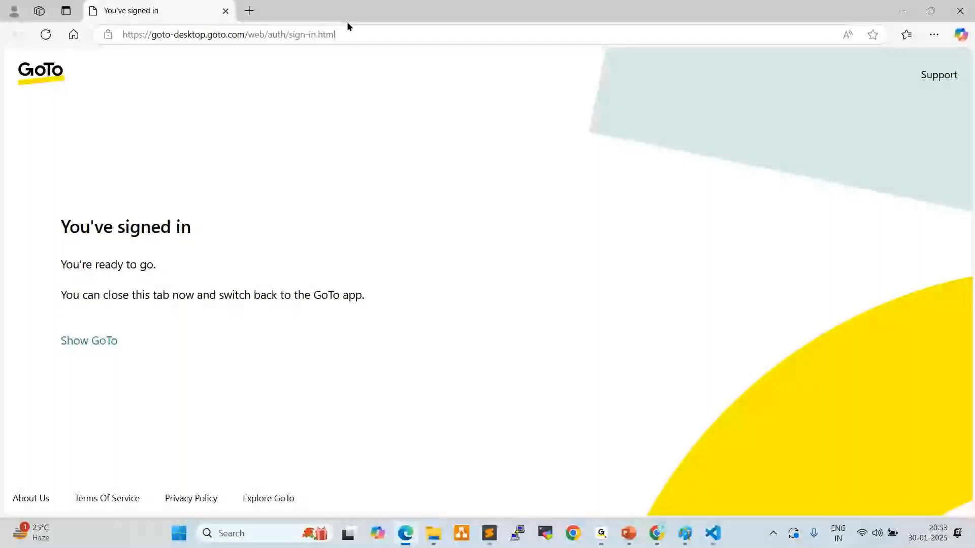
pyautogui.hotkey('alt', 'Tab')
# Check the object details of index.html inside the cakezone-template/ folder and go back to the folder listing
pyautogui.click(173, 367)
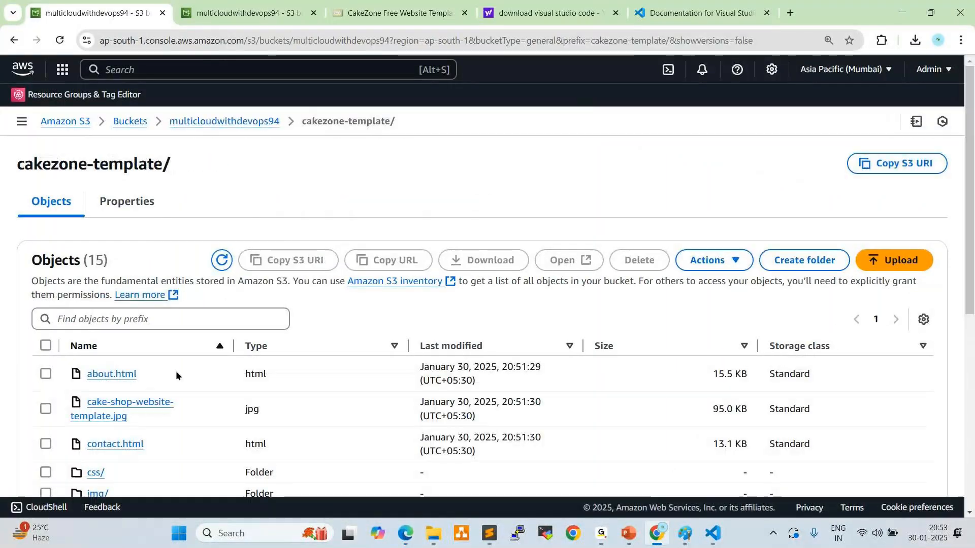
pyautogui.scroll(-1, 175, 371)
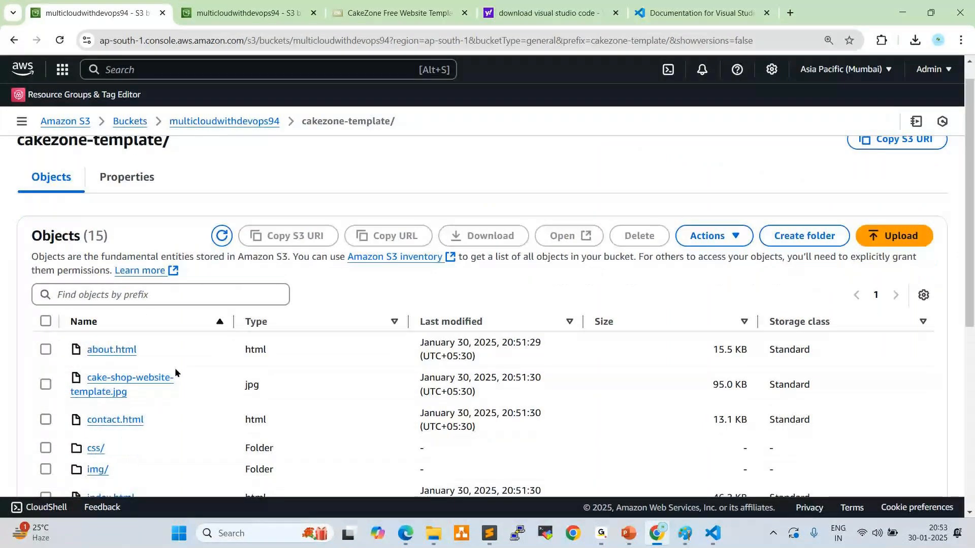
pyautogui.scroll(-2, 175, 367)
pyautogui.click(93, 395)
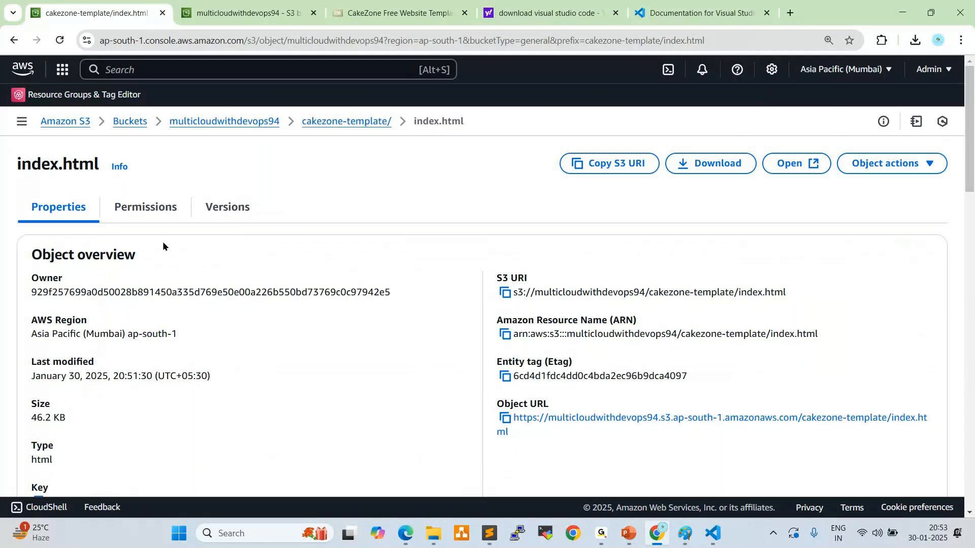
pyautogui.hotkey('alt', 'Left')
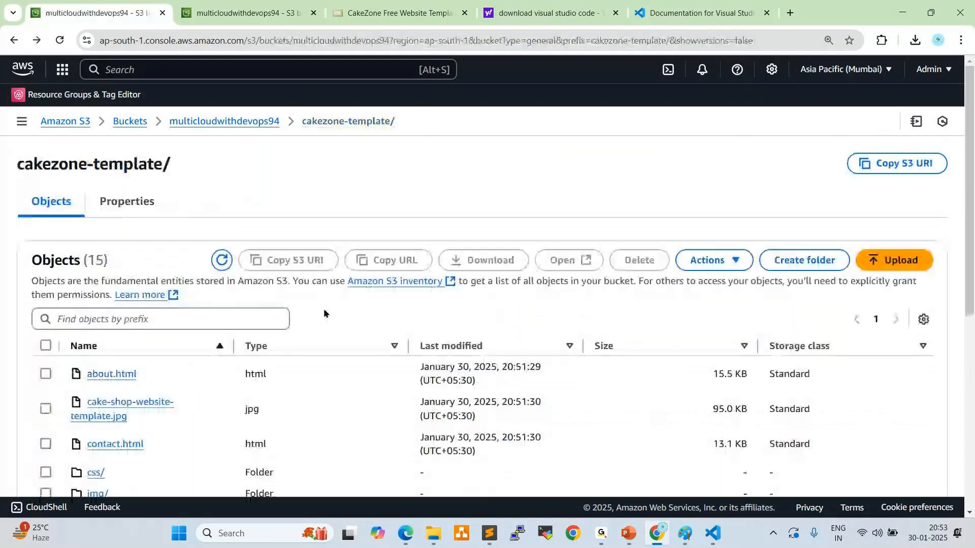
# Make the cakezone-template/ folder in bucket "multicloudwithdevops94" public using ACL and close the status page
pyautogui.click(211, 122)
pyautogui.click(45, 366)
pyautogui.click(721, 260)
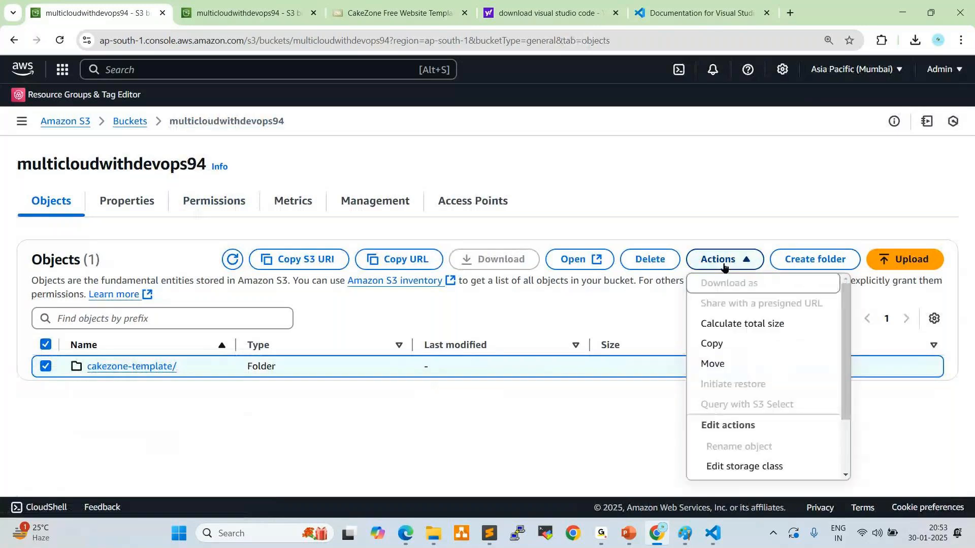
pyautogui.scroll(-2, 734, 449)
pyautogui.click(735, 471)
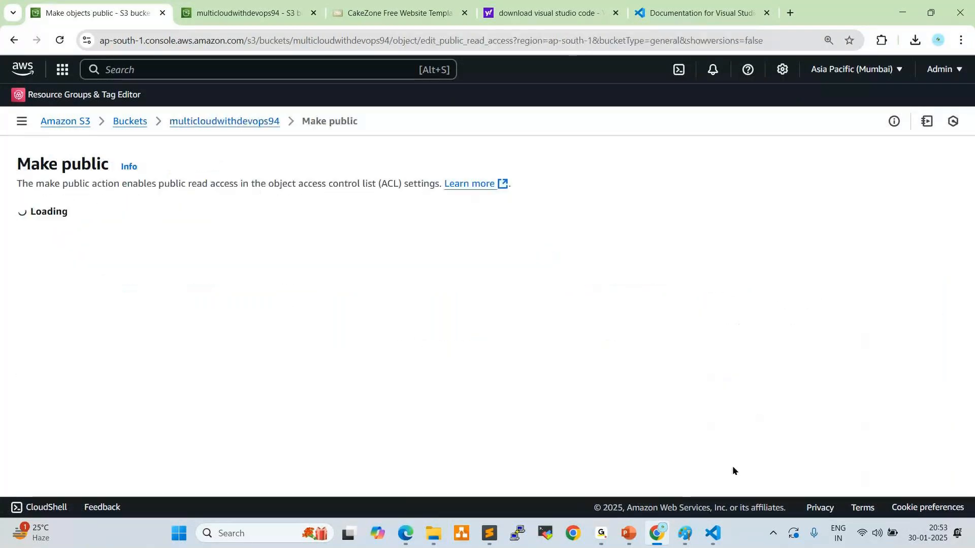
pyautogui.click(891, 417)
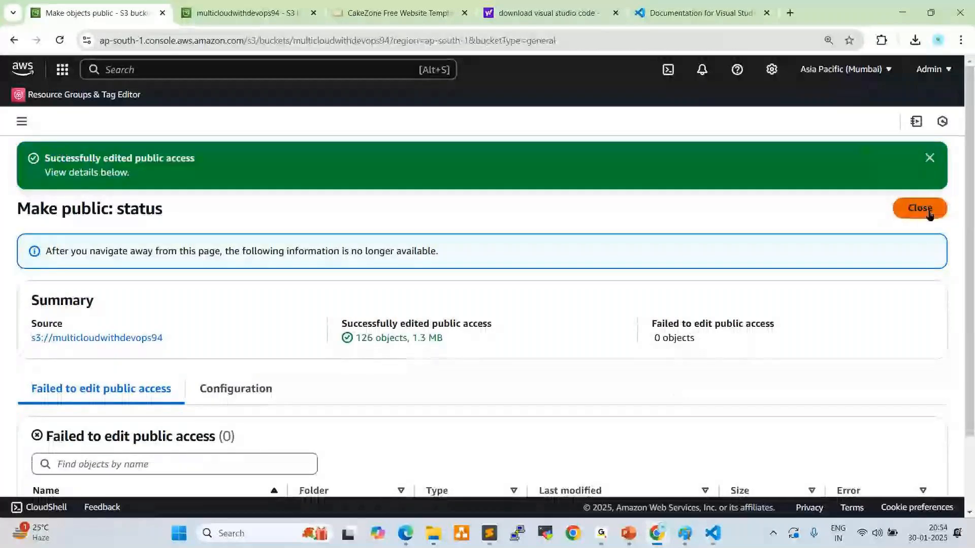
pyautogui.click(920, 209)
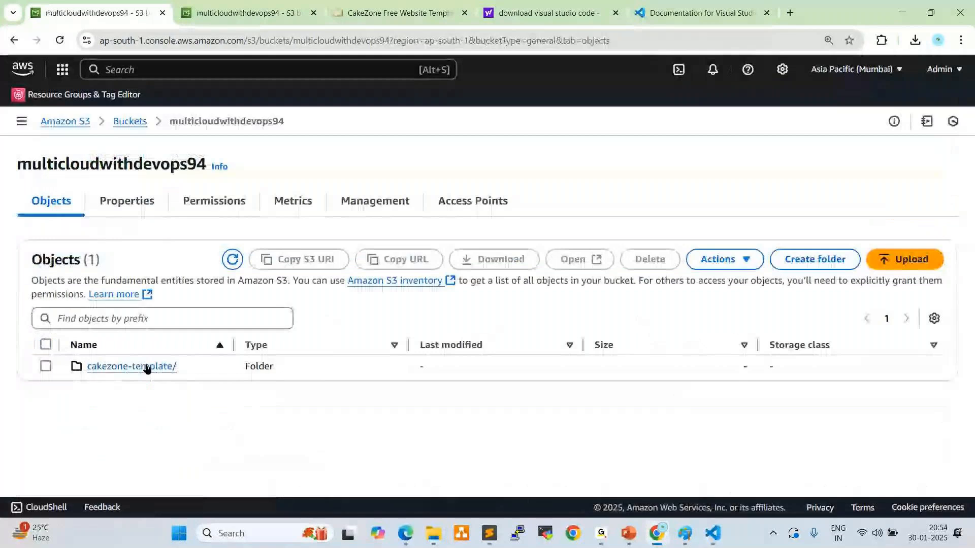
# Copy the object URL of index.html in the cakezone-template/ folder and load the page in Microsoft Edge
pyautogui.click(147, 367)
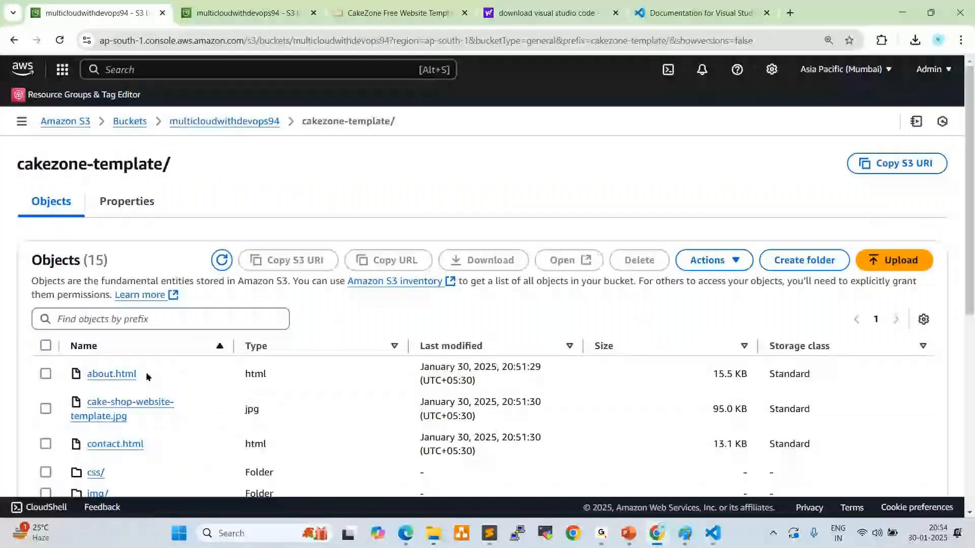
pyautogui.scroll(-2, 147, 376)
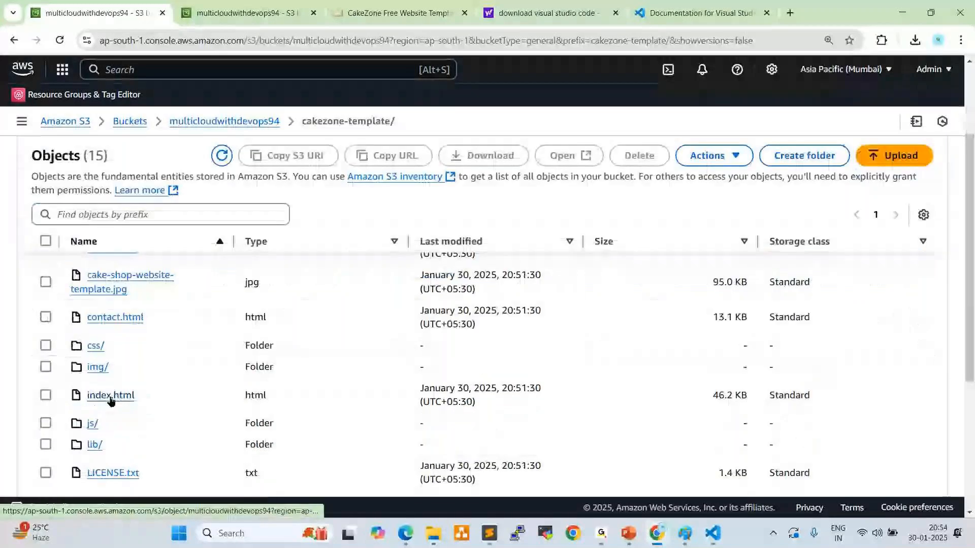
pyautogui.click(96, 394)
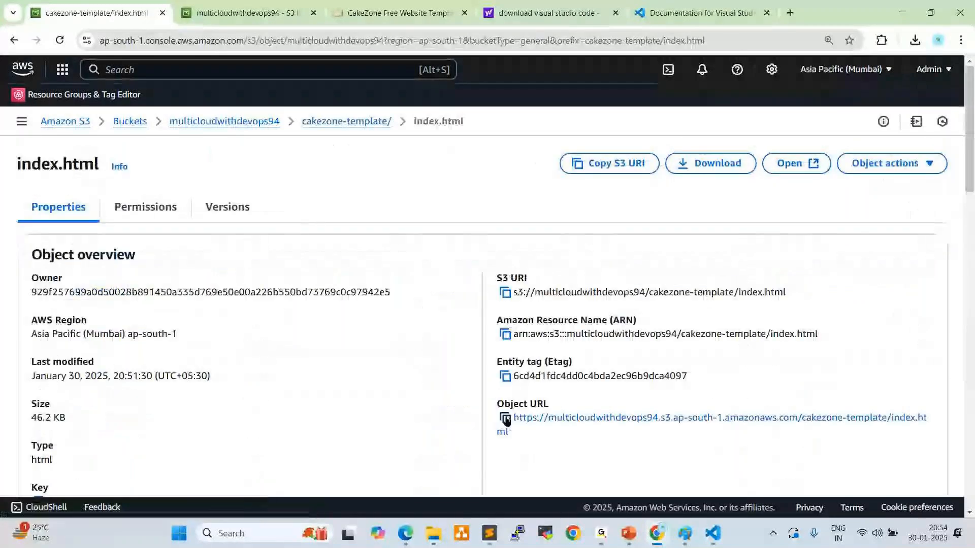
pyautogui.click(505, 418)
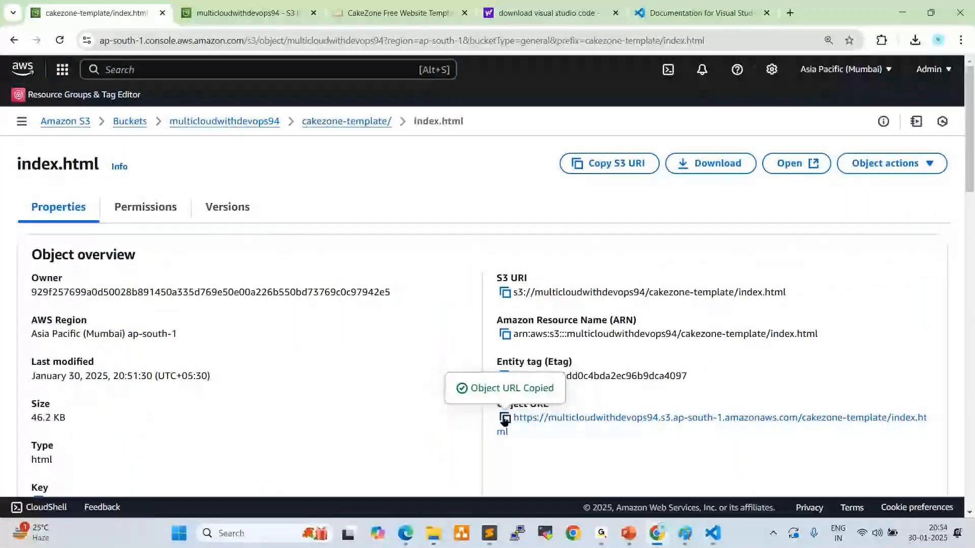
pyautogui.click(604, 539)
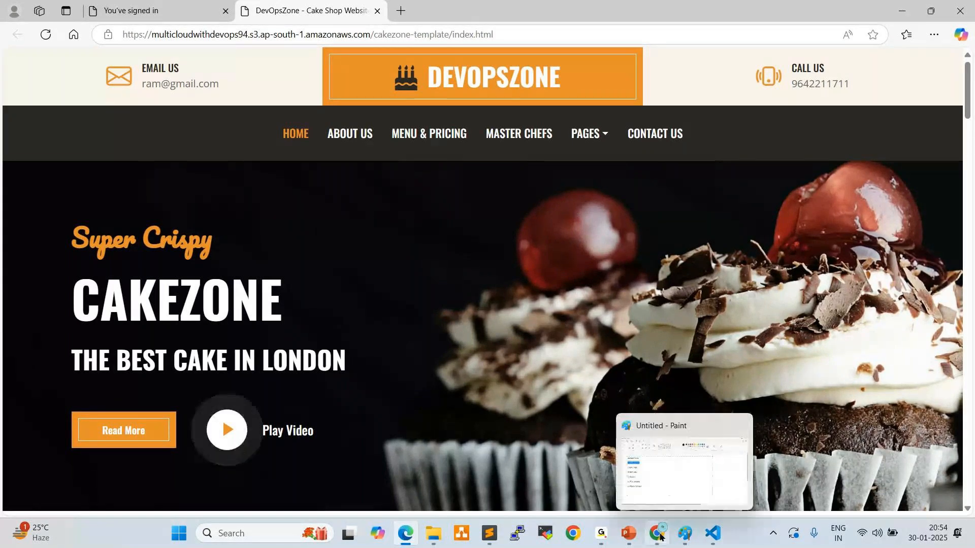
# Switch to the GoTo Meeting window and come back to the index.html object page in Chrome
pyautogui.moveTo(602, 536)
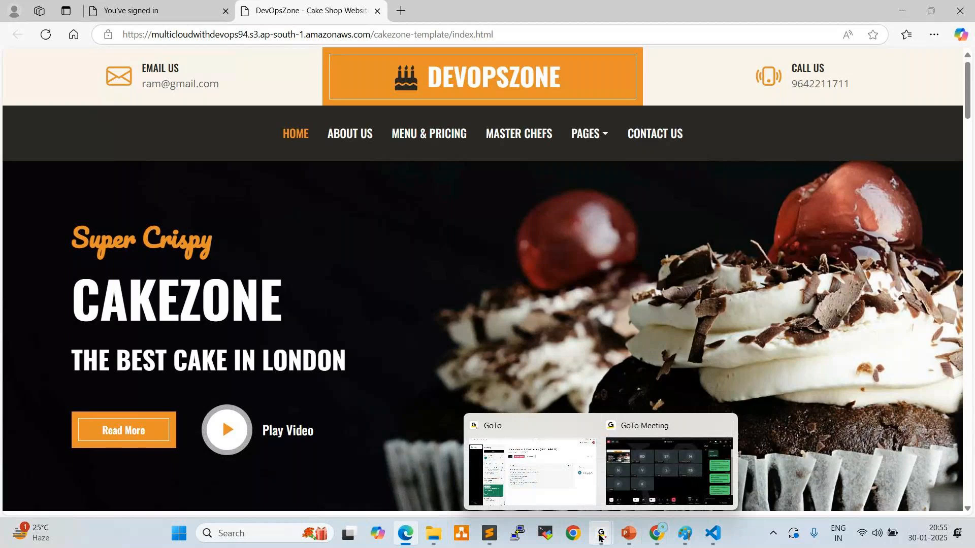
pyautogui.click(642, 484)
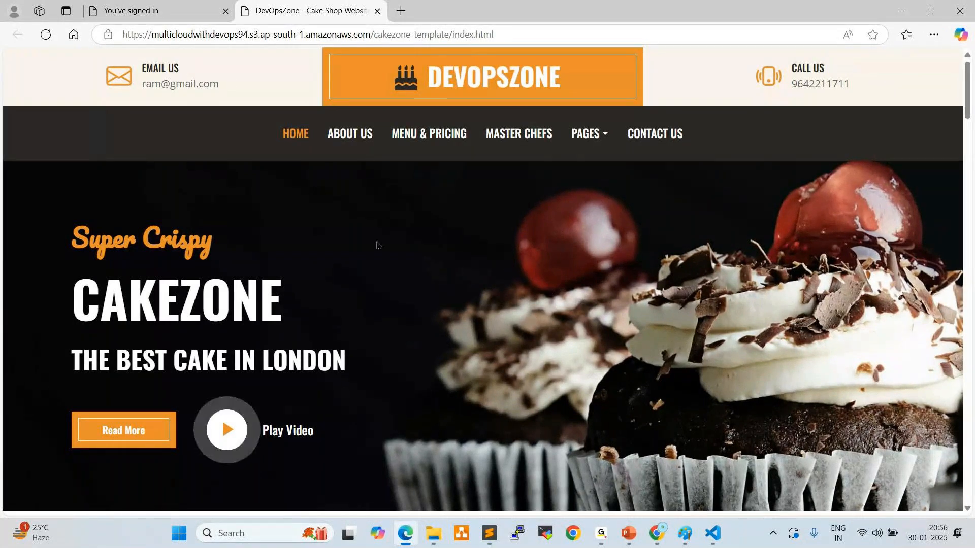
pyautogui.hotkey('alt', 'Tab')
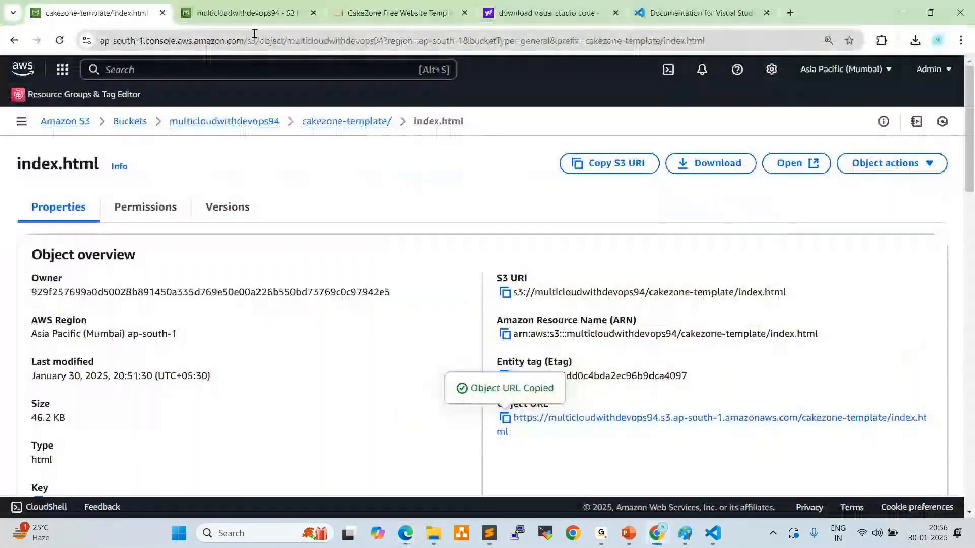
# Return to the Free CSS template gallery and browse the website templates on pages 8, 7 and 6
pyautogui.click(392, 14)
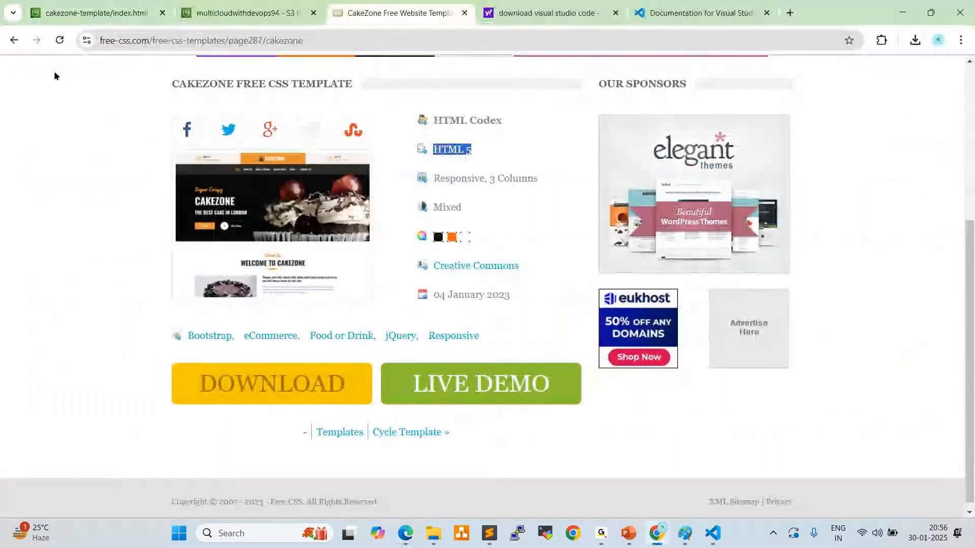
pyautogui.click(13, 40)
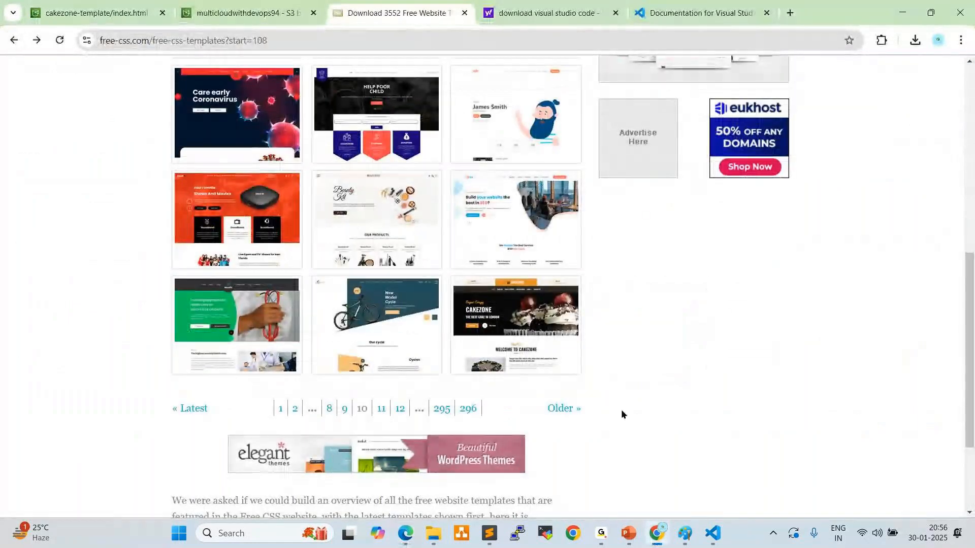
pyautogui.scroll(1, 611, 396)
pyautogui.scroll(7, 609, 395)
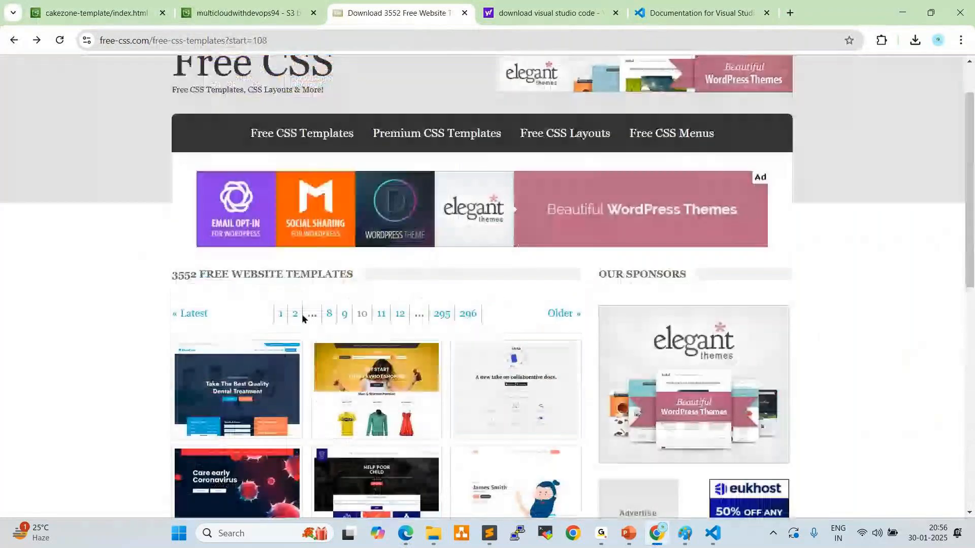
pyautogui.click(329, 314)
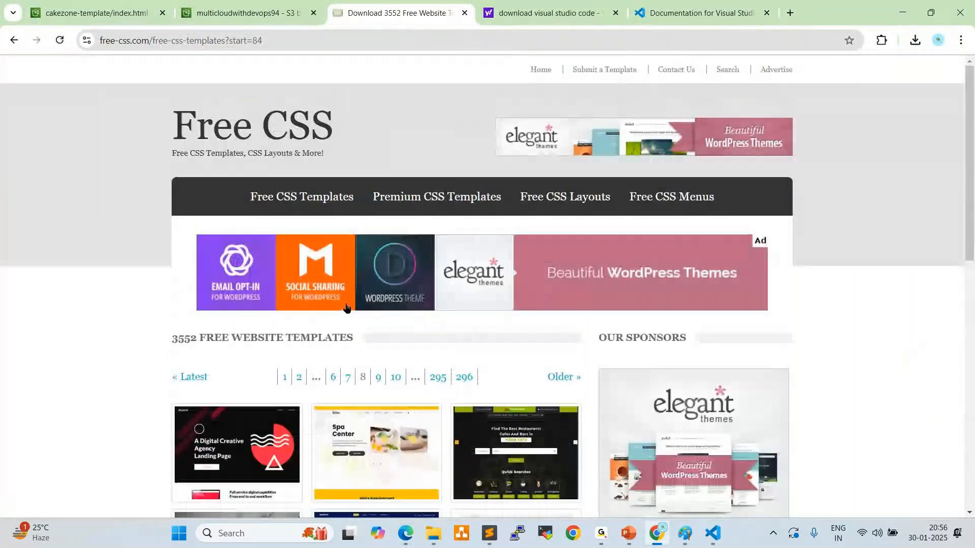
pyautogui.click(347, 377)
pyautogui.scroll(-3, 520, 316)
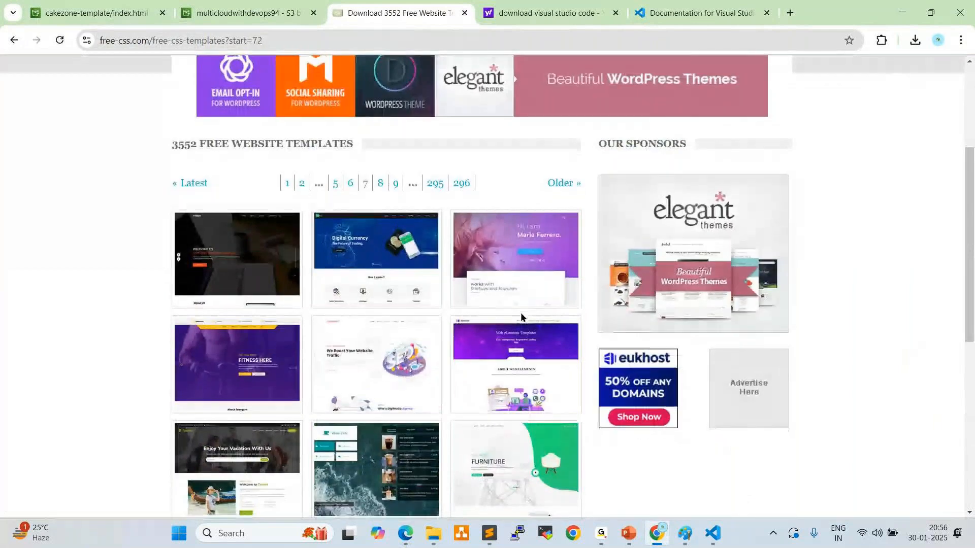
pyautogui.scroll(-3, 520, 316)
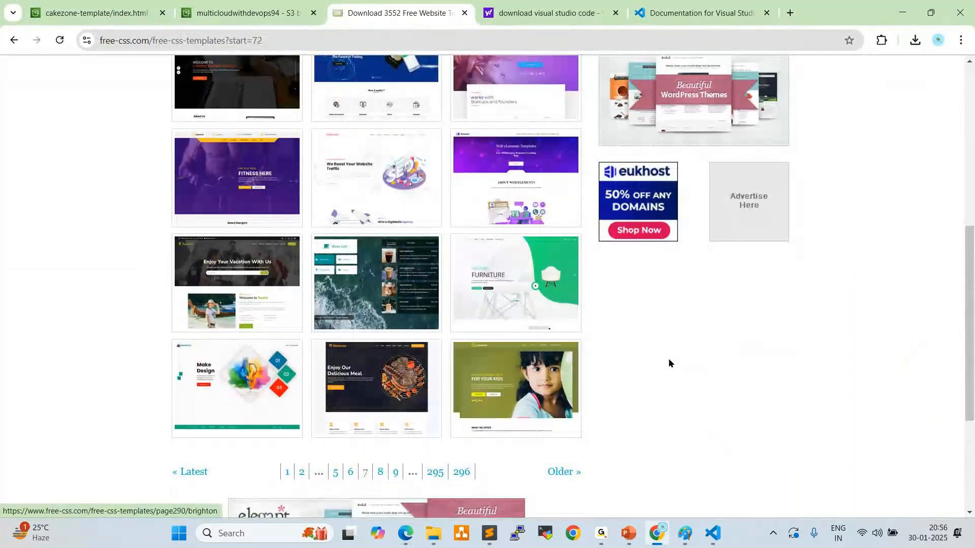
pyautogui.scroll(3, 668, 360)
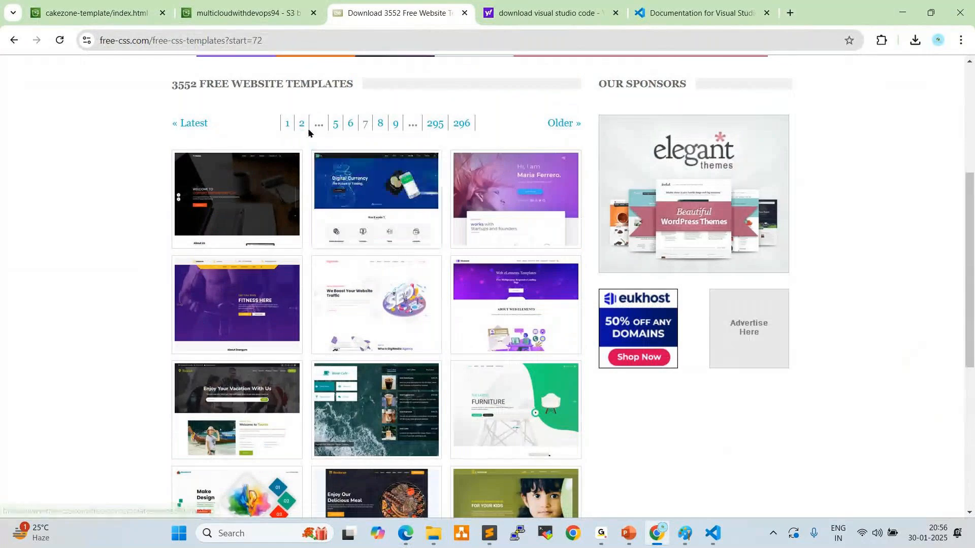
pyautogui.click(349, 126)
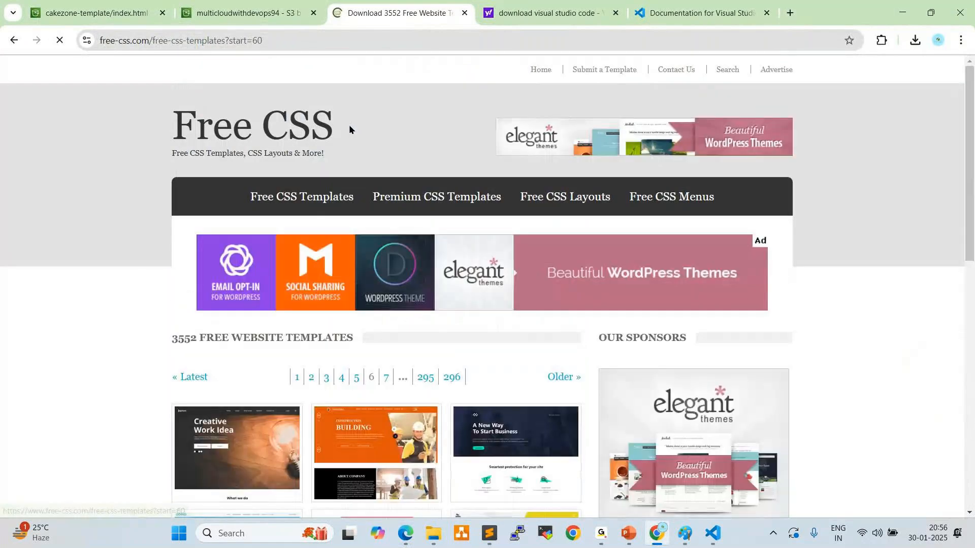
pyautogui.scroll(-3, 391, 284)
pyautogui.scroll(-4, 392, 284)
pyautogui.scroll(7, 391, 282)
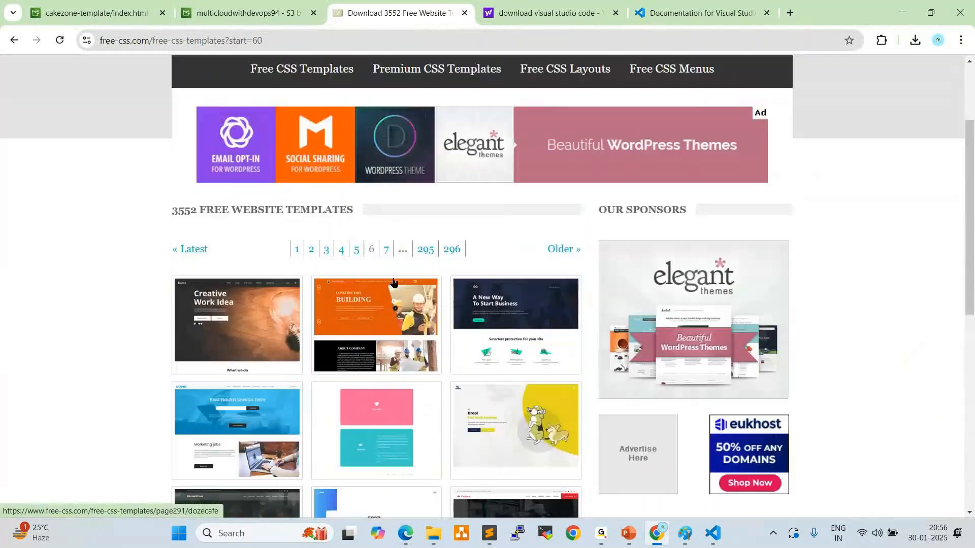
pyautogui.scroll(1, 418, 240)
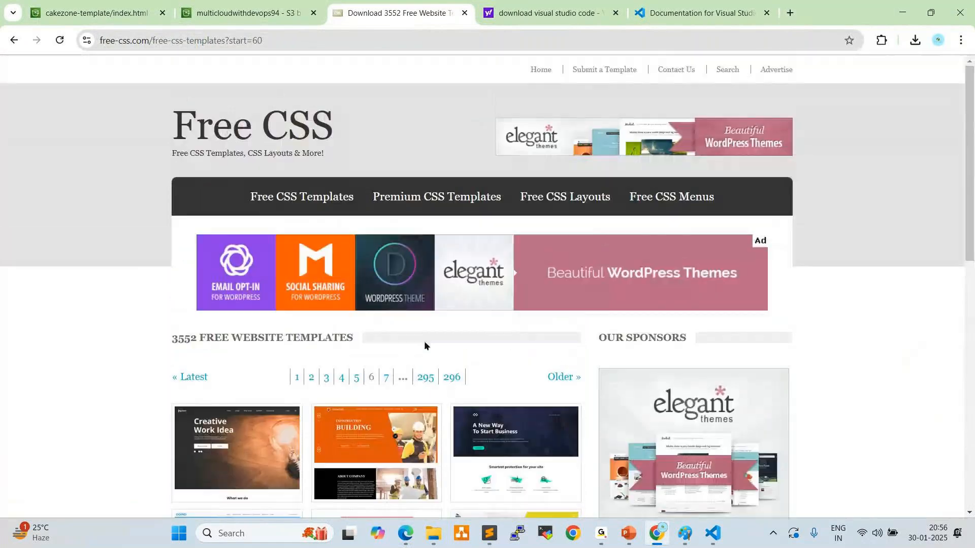
# Browse the website templates on gallery pages 9 and 8
pyautogui.click(387, 378)
pyautogui.click(394, 377)
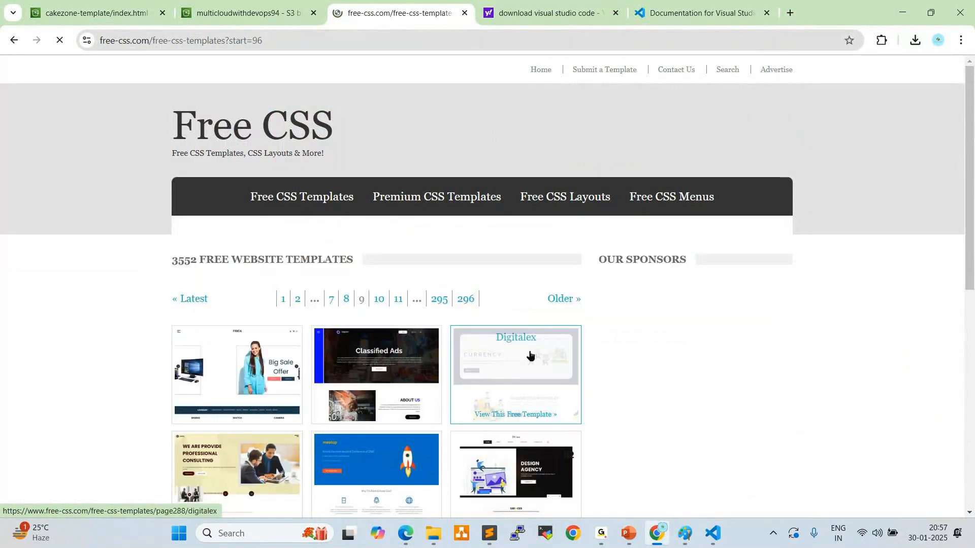
pyautogui.scroll(-7, 526, 328)
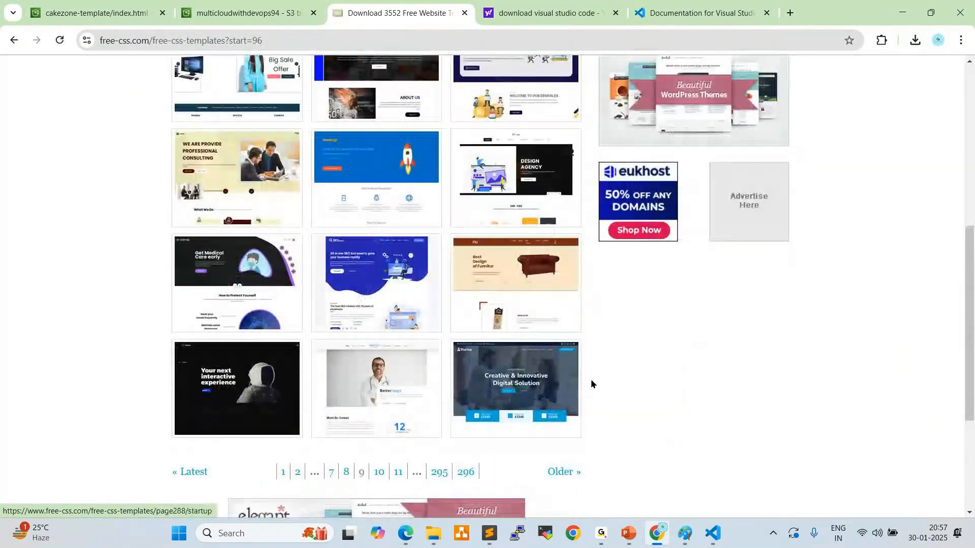
pyautogui.scroll(1, 659, 357)
pyautogui.scroll(2, 659, 357)
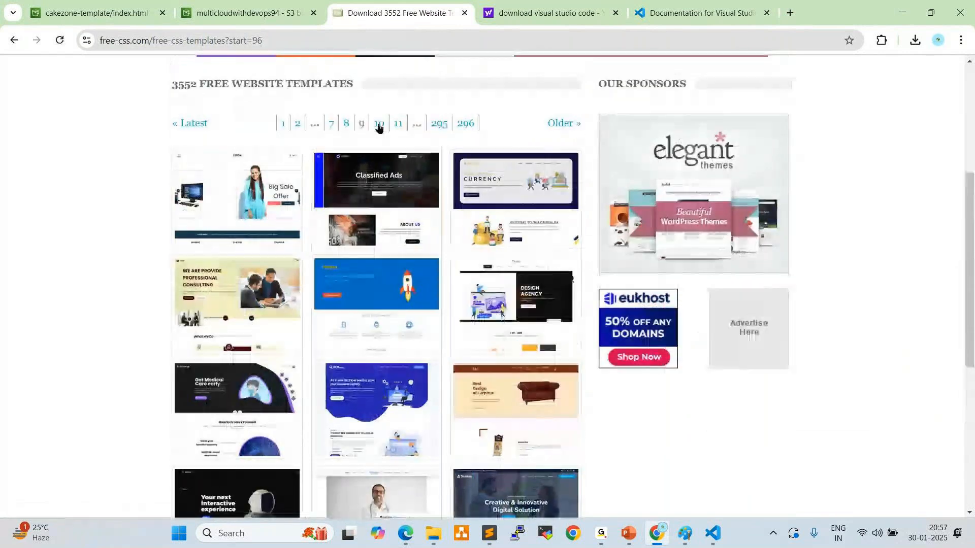
pyautogui.click(346, 123)
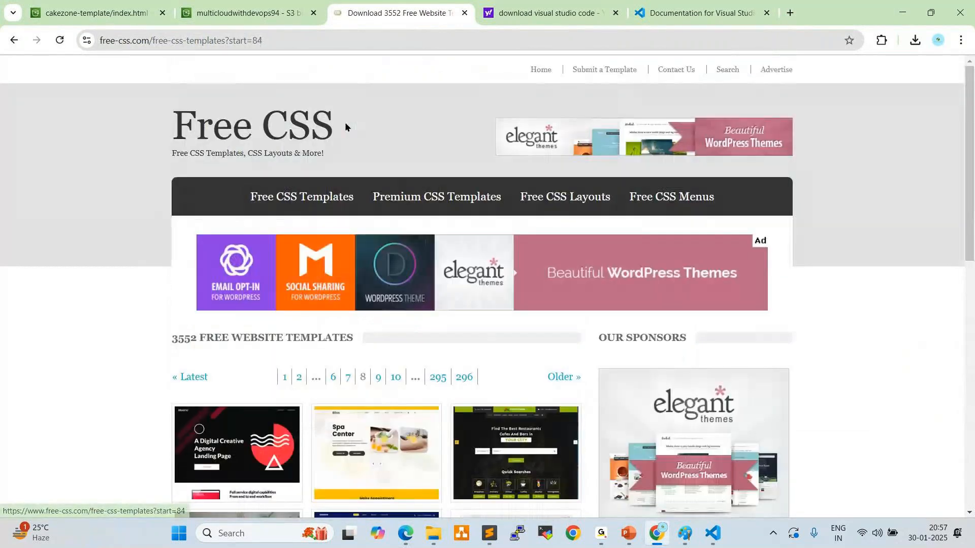
pyautogui.scroll(-6, 486, 282)
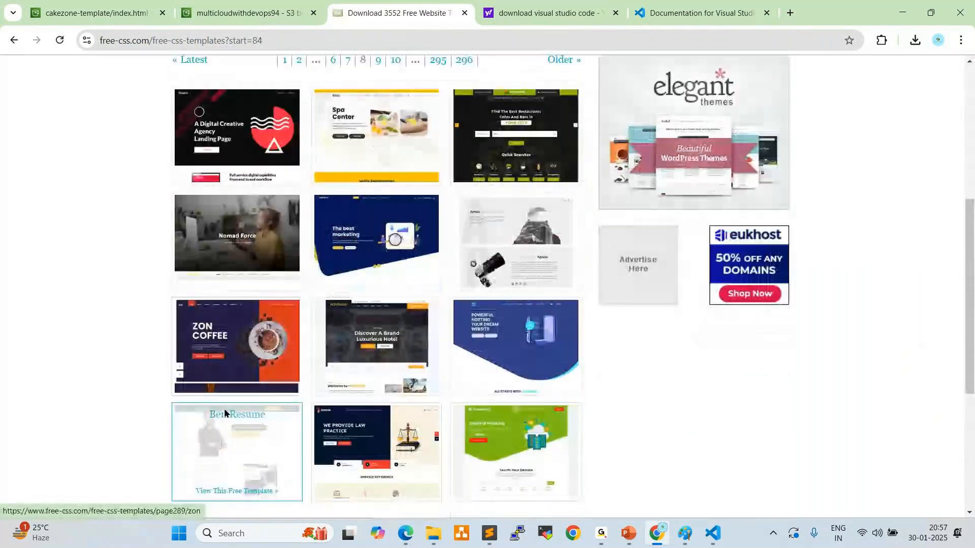
# Open the Zon coffee template's page from the gallery and launch its live demo
pyautogui.click(237, 354)
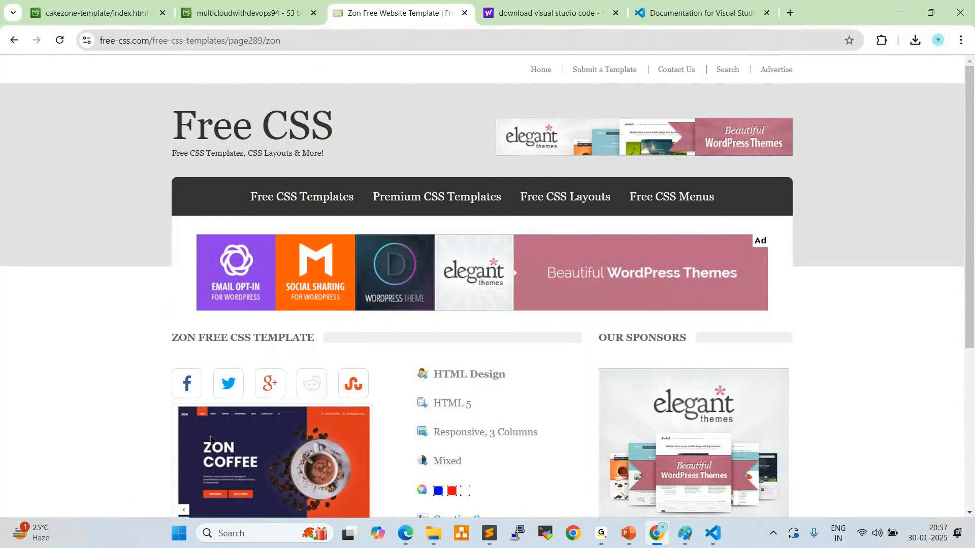
pyautogui.scroll(-1, 216, 416)
pyautogui.scroll(-3, 216, 414)
pyautogui.click(444, 447)
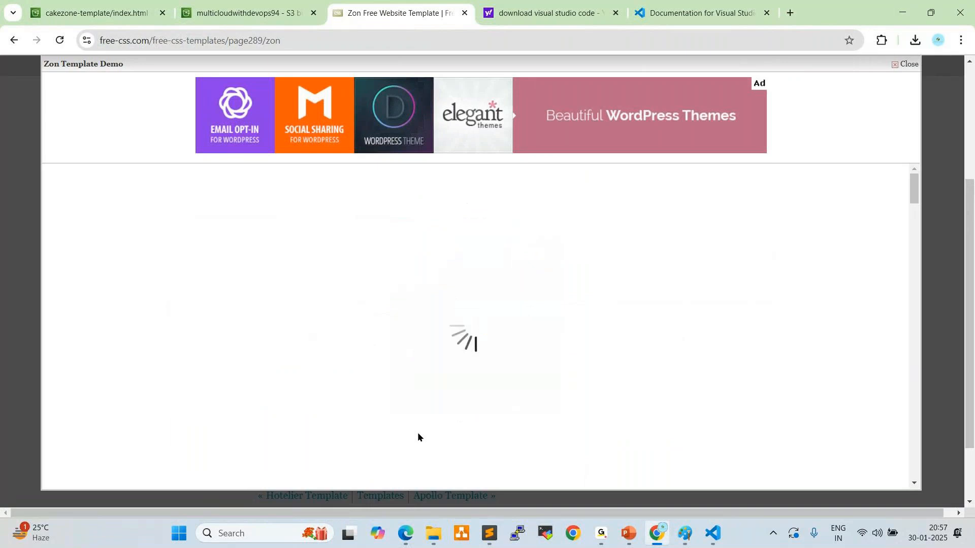
# Look over the Zon demo's home page, highlighting the "ZON COFFEE" heading and the phone number in the header
pyautogui.scroll(-3, 385, 385)
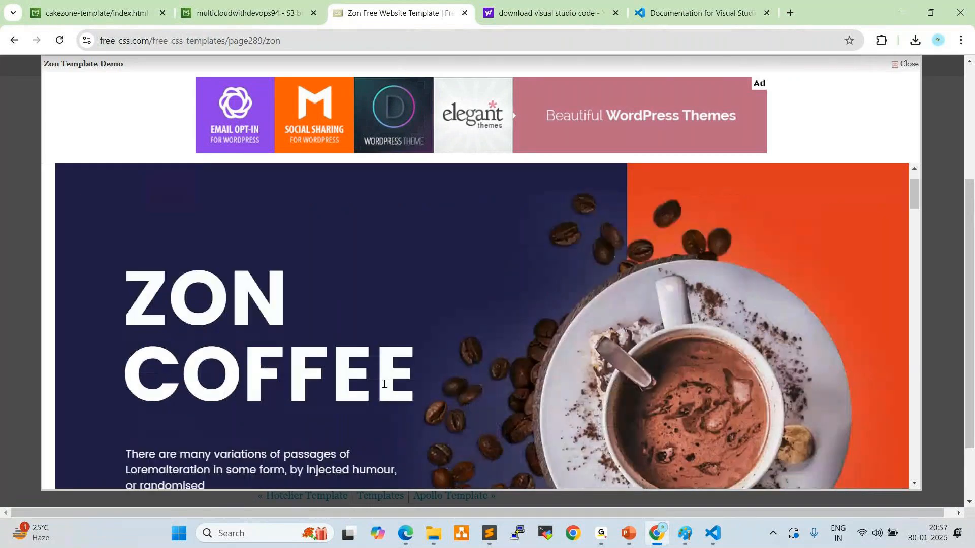
pyautogui.scroll(-1, 386, 390)
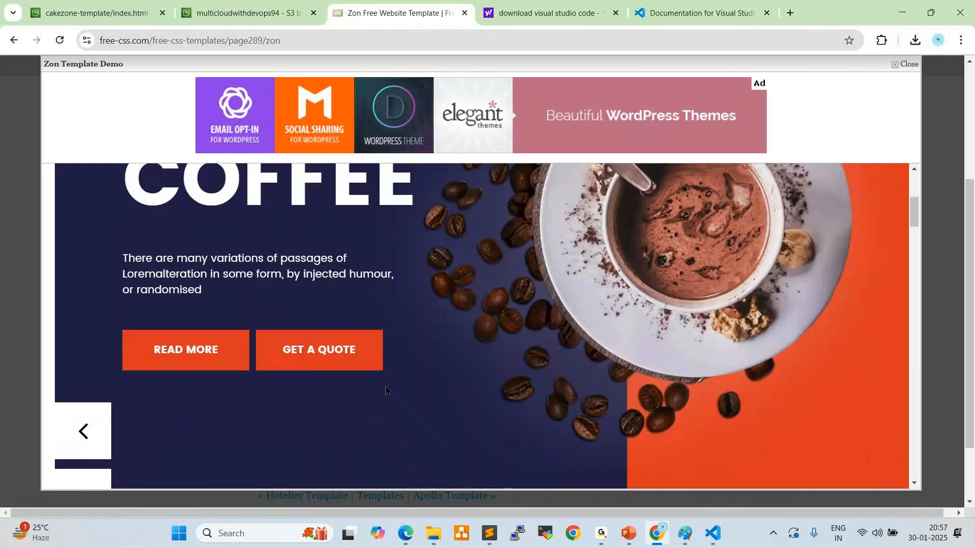
pyautogui.scroll(2, 386, 390)
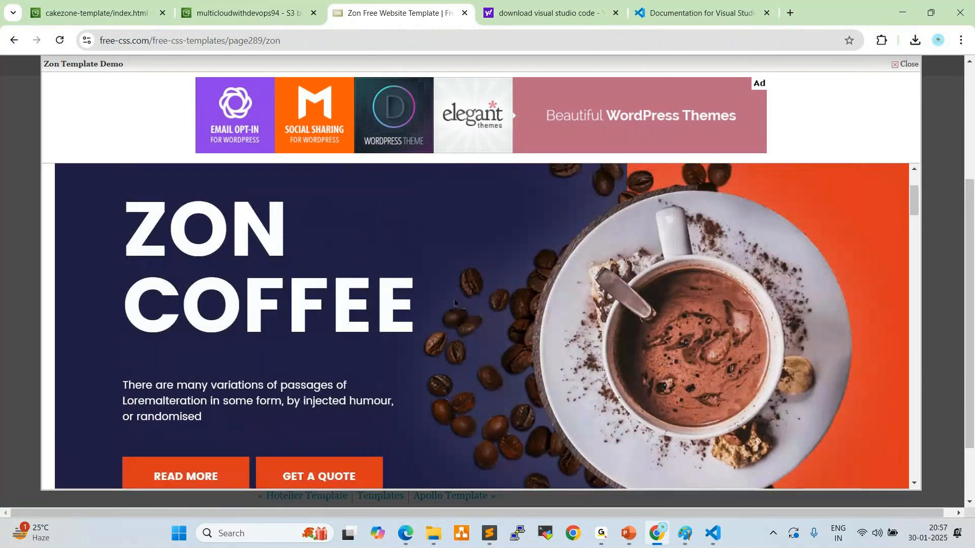
pyautogui.moveTo(125, 231); pyautogui.dragTo(254, 378)
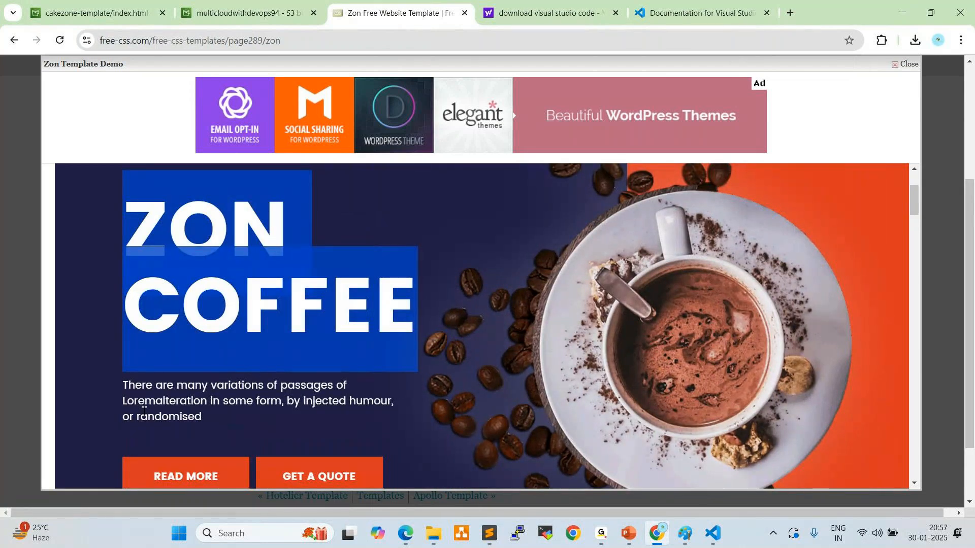
pyautogui.scroll(1, 140, 332)
pyautogui.scroll(1, 140, 332)
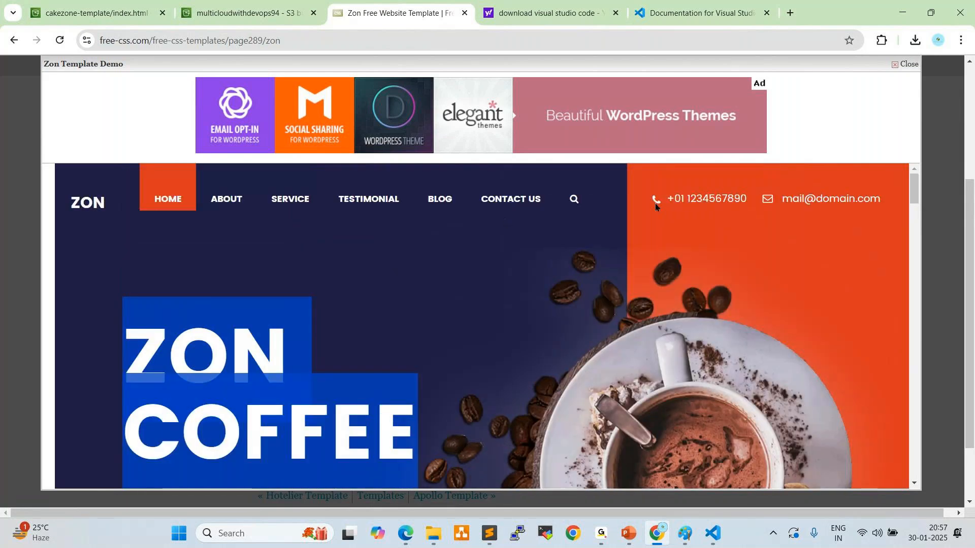
pyautogui.tripleClick(731, 201)
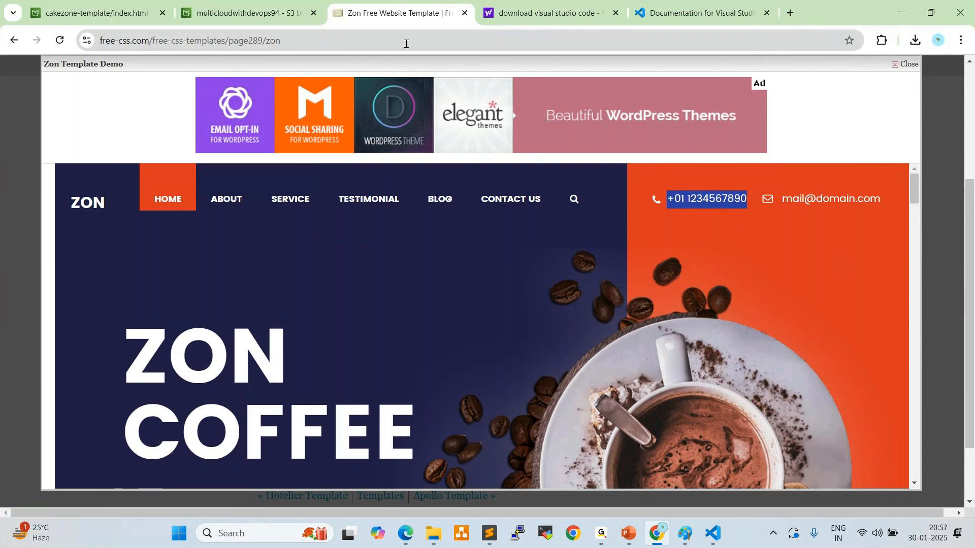
# Return to gallery page 8, reopen the Zon template's page and highlight its HTML 5 entry among the template details
pyautogui.click(13, 40)
pyautogui.scroll(5, 154, 141)
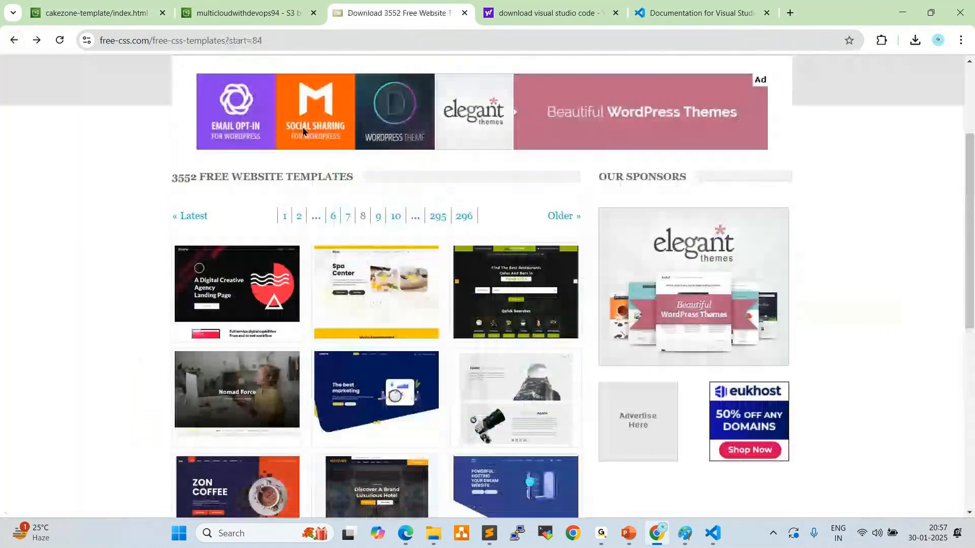
pyautogui.scroll(-5, 154, 141)
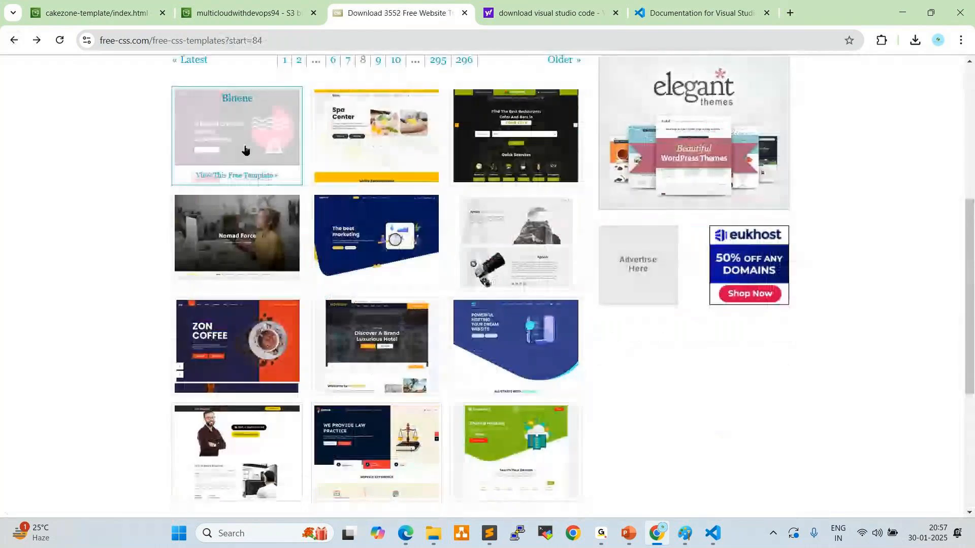
pyautogui.click(208, 311)
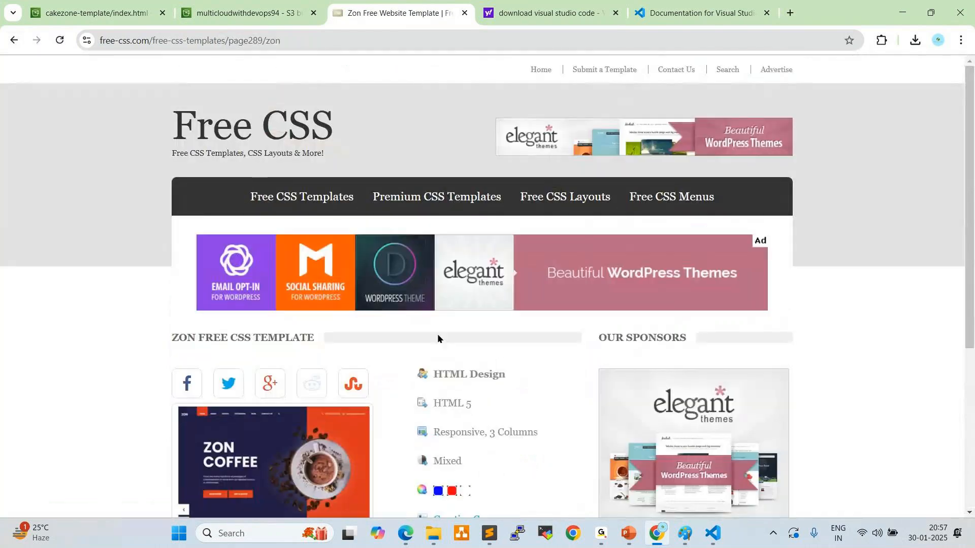
pyautogui.moveTo(433, 404); pyautogui.dragTo(473, 404)
pyautogui.scroll(-2, 529, 374)
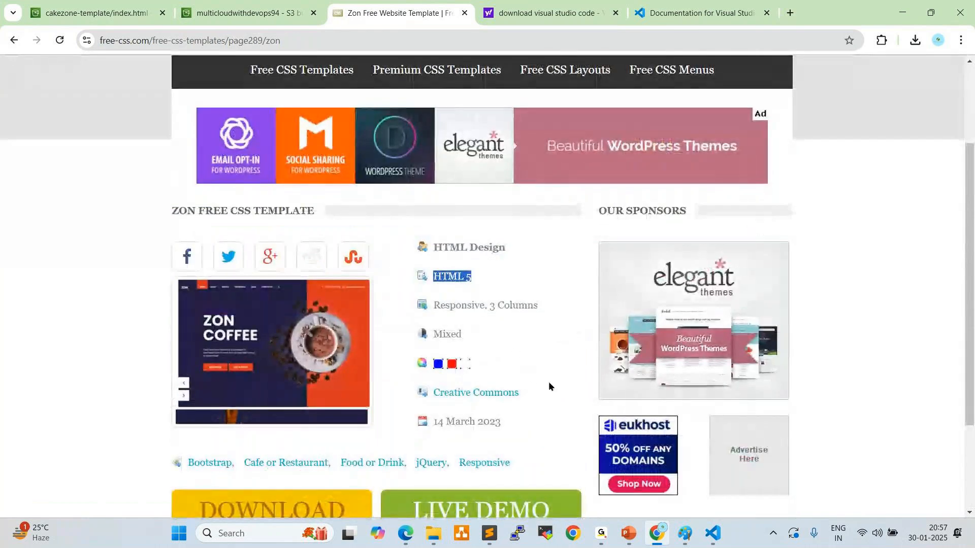
# Switch to Visual Studio Code and review index.html from the contact details in the top bar up to the head section
pyautogui.click(713, 534)
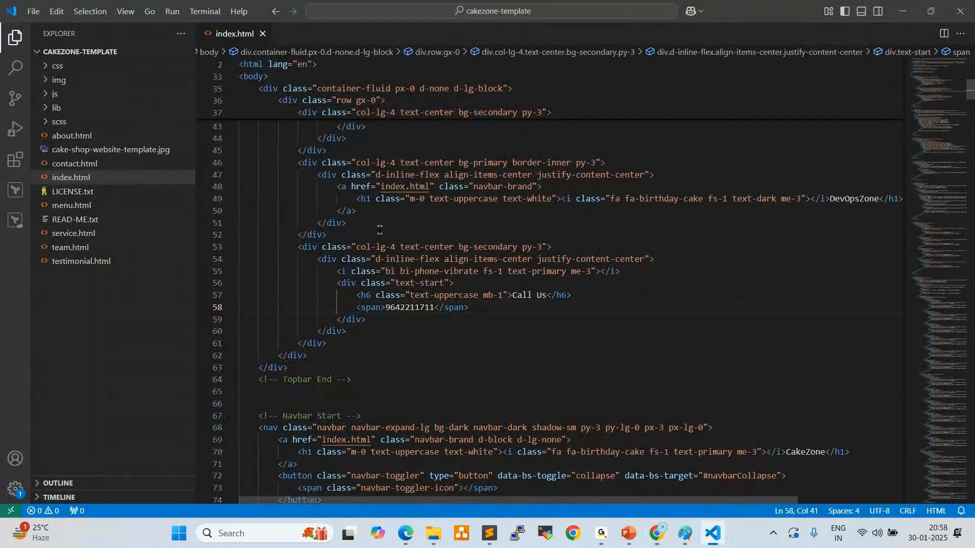
pyautogui.scroll(2, 379, 230)
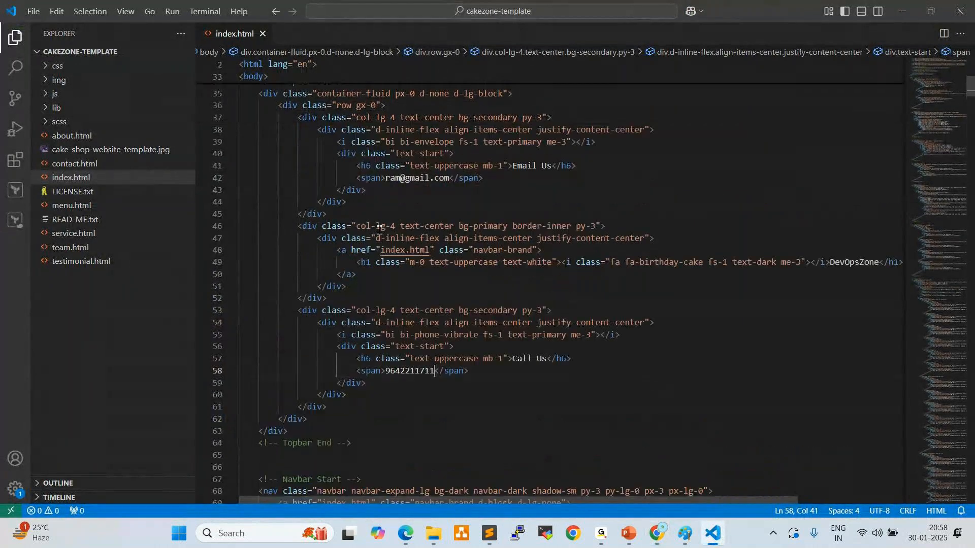
pyautogui.scroll(4, 380, 230)
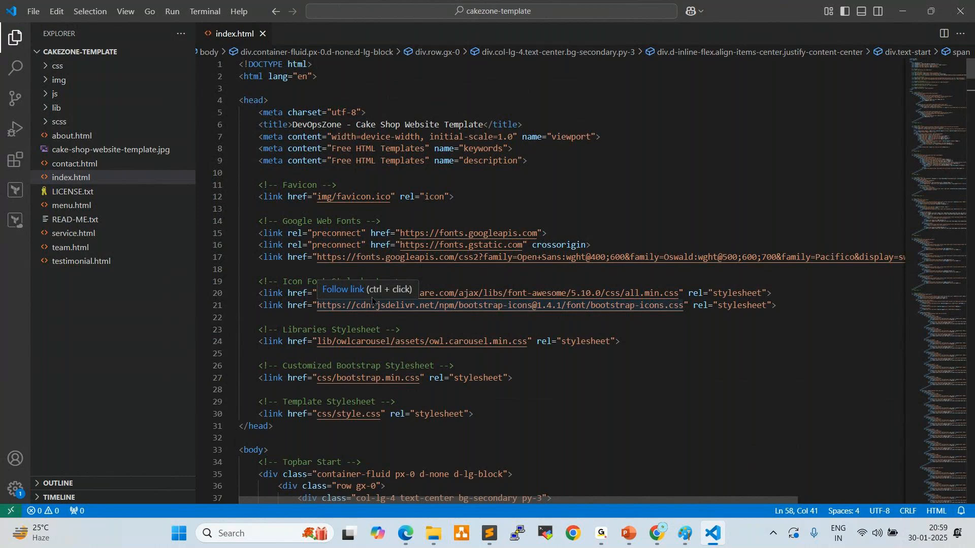
# Switch to the GoTo Meeting window
pyautogui.moveTo(601, 539)
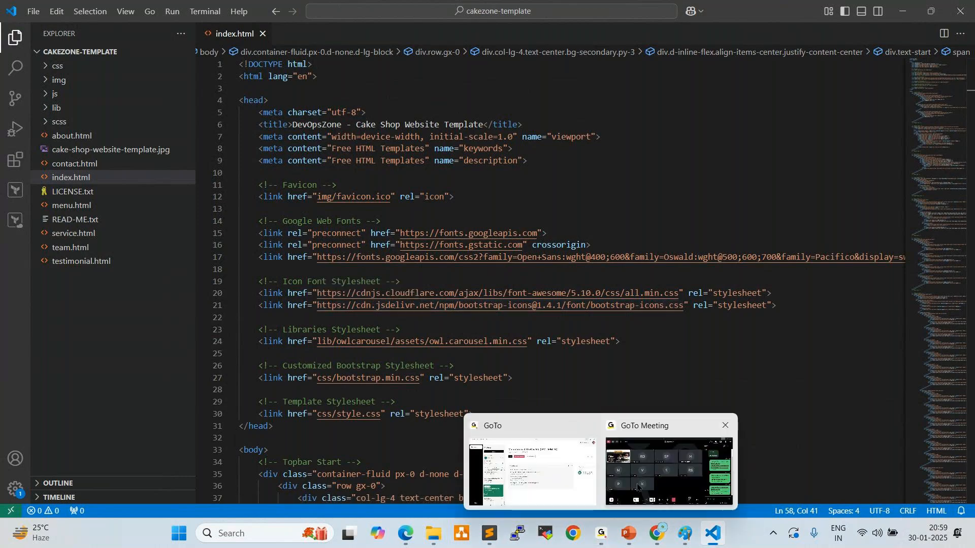
pyautogui.click(665, 474)
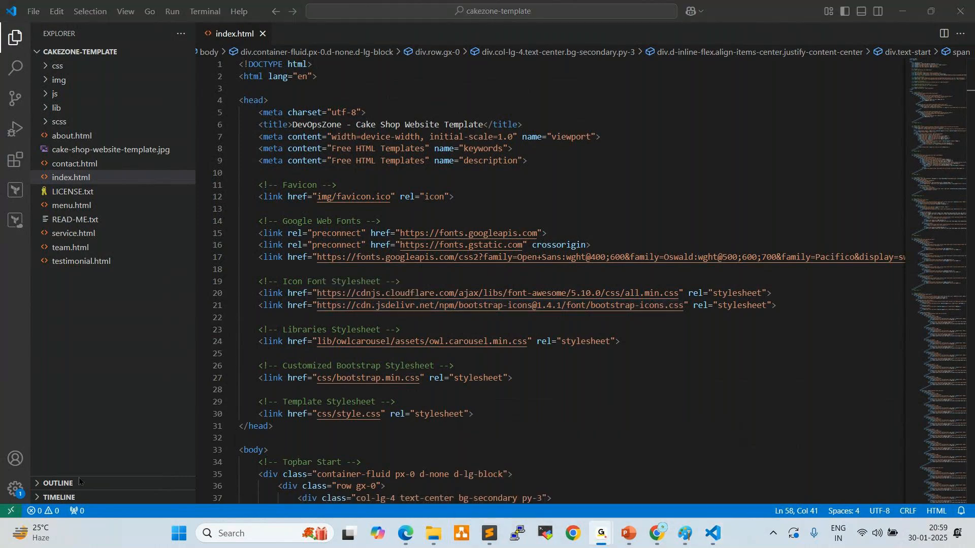